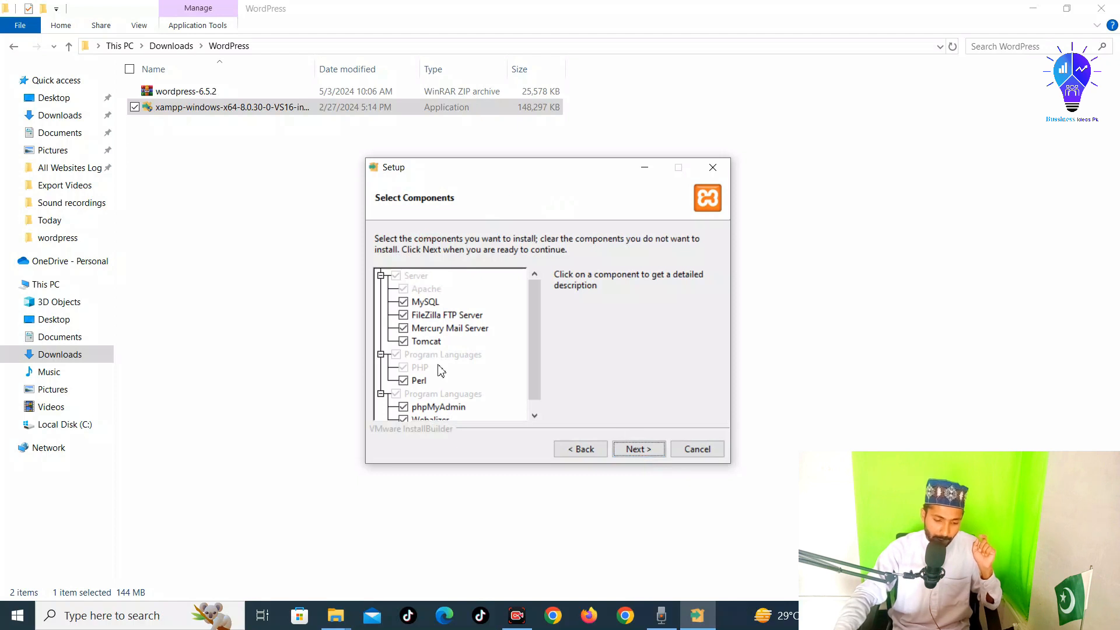
# Keep every XAMPP component checked and advance to the Installation folder page
pyautogui.moveTo(534, 355)
pyautogui.mouseDown()
pyautogui.moveTo(538, 390)
pyautogui.moveTo(537, 363)
pyautogui.mouseUp()
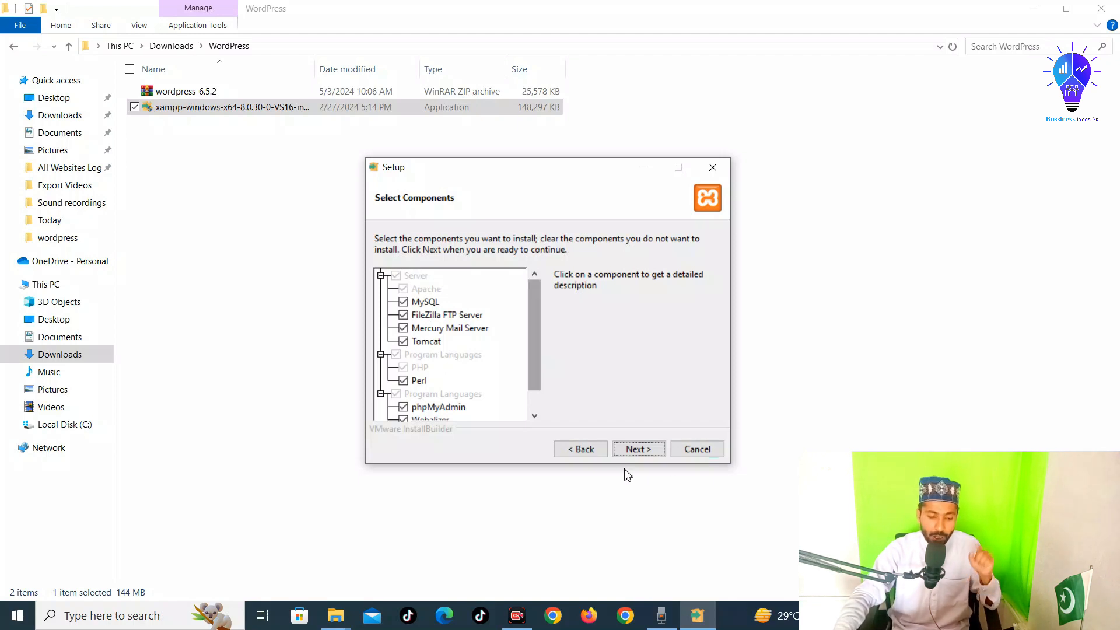
pyautogui.click(627, 452)
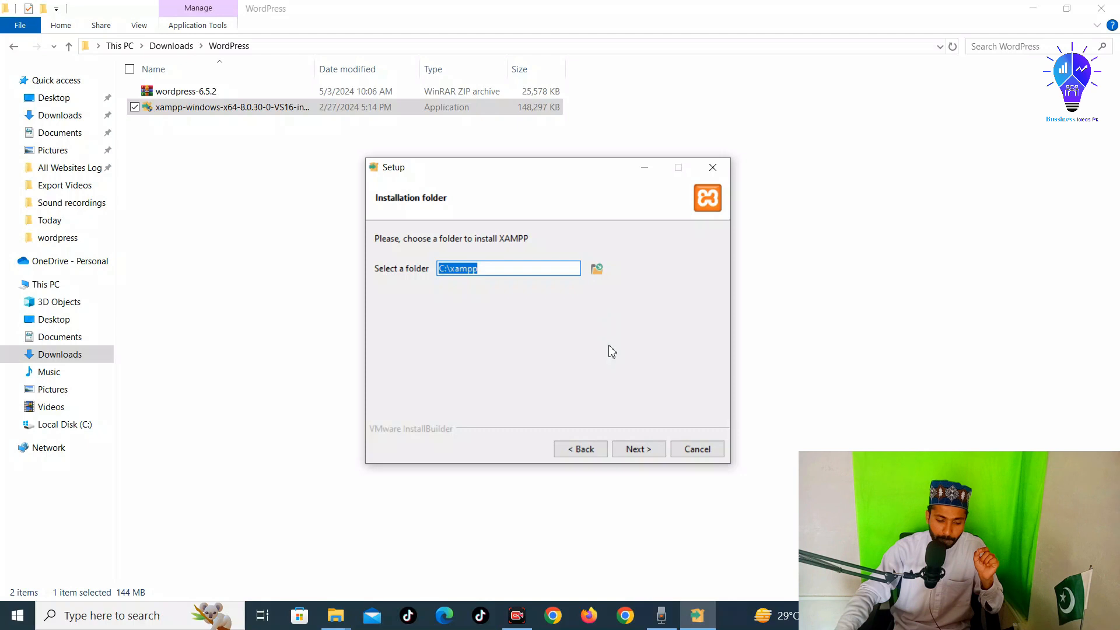
# Switch File Explorer to This PC to view the computer's drives
pyautogui.click(335, 615)
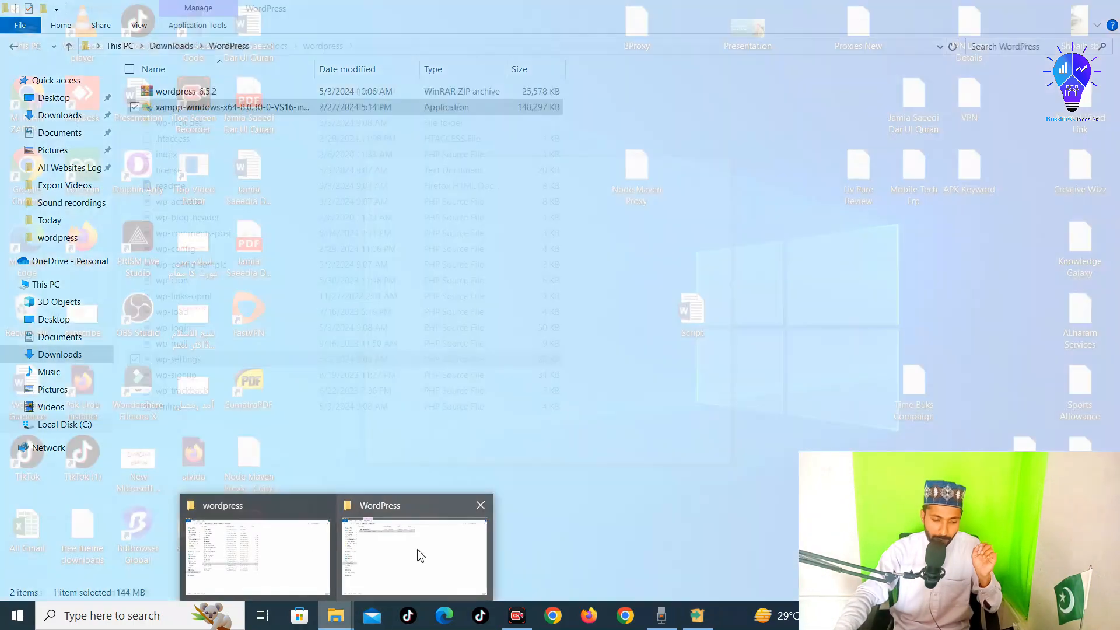
pyautogui.click(418, 555)
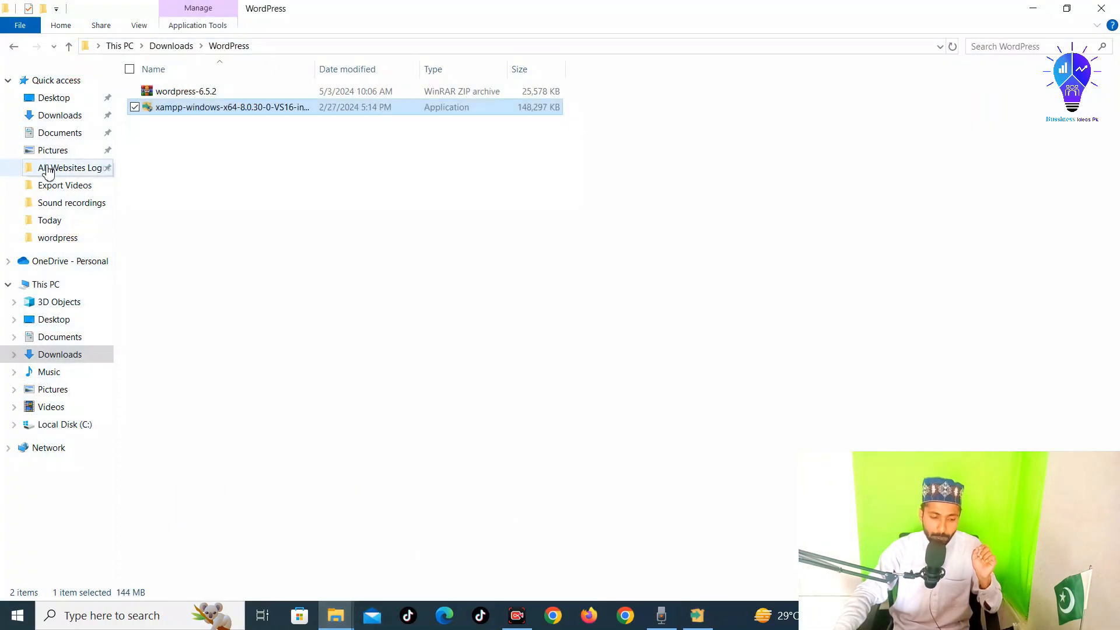
pyautogui.click(52, 286)
# Back in Setup, continue with C:\xampp, which raises a folder-not-empty warning
pyautogui.moveTo(279, 199)
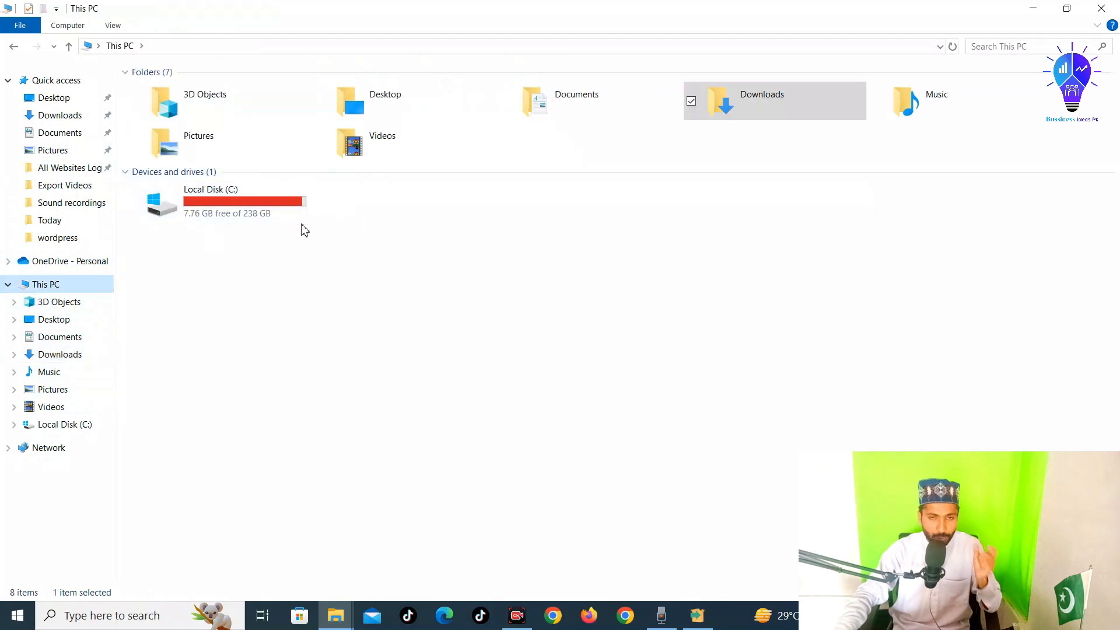
pyautogui.moveTo(298, 220)
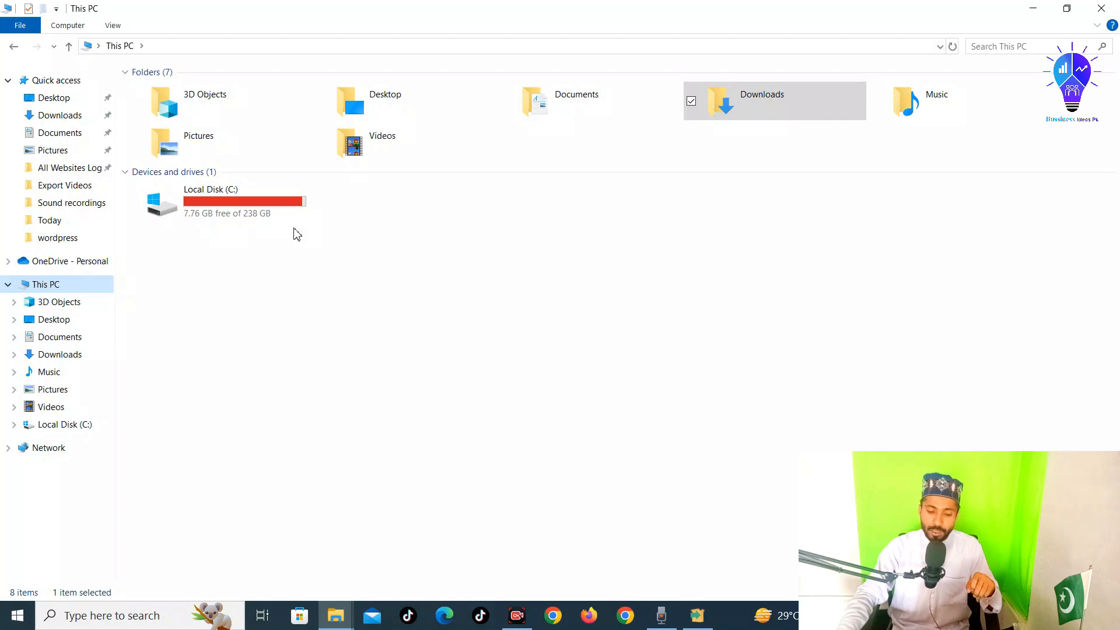
pyautogui.click(698, 615)
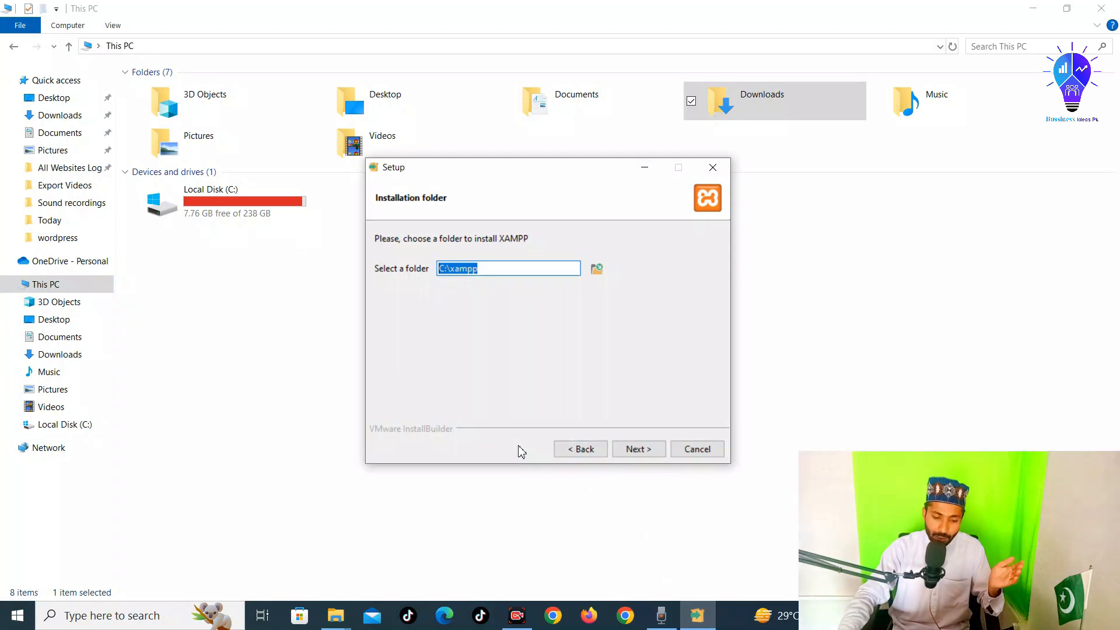
pyautogui.click(652, 452)
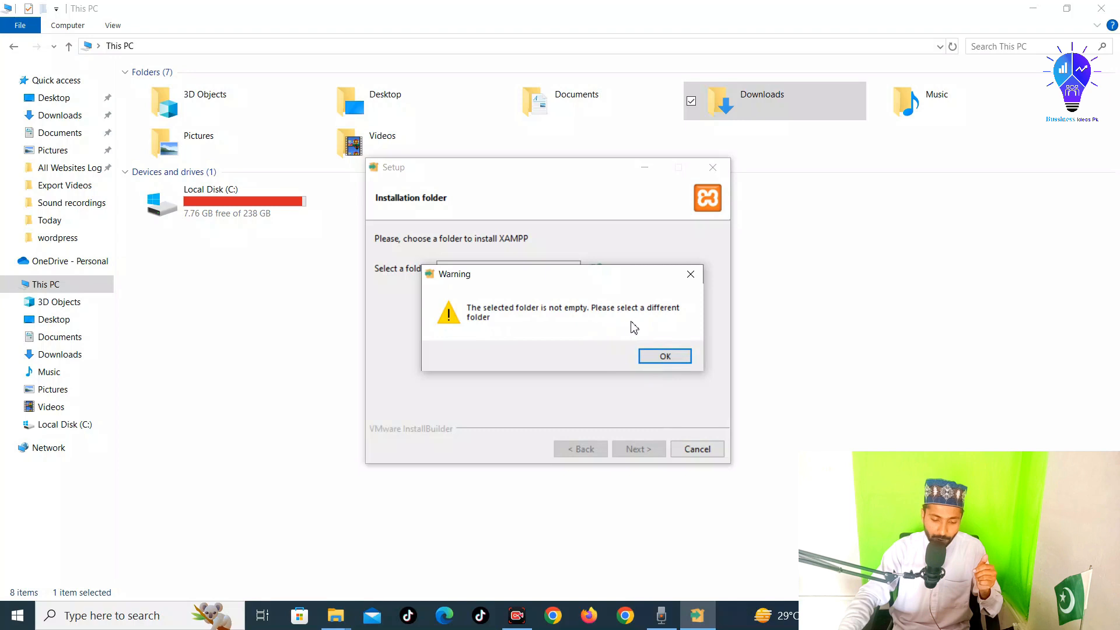
# Dismiss the warning, browse for a folder, and inspect the old xampp folder on Local Disk (C:)
pyautogui.click(671, 356)
pyautogui.click(596, 269)
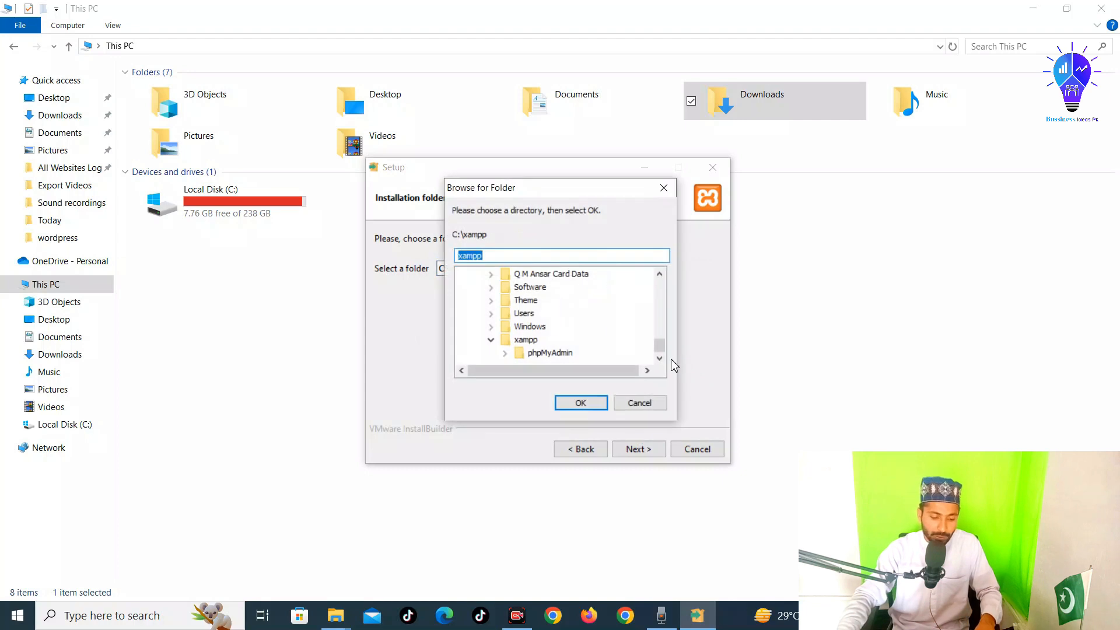
pyautogui.click(336, 616)
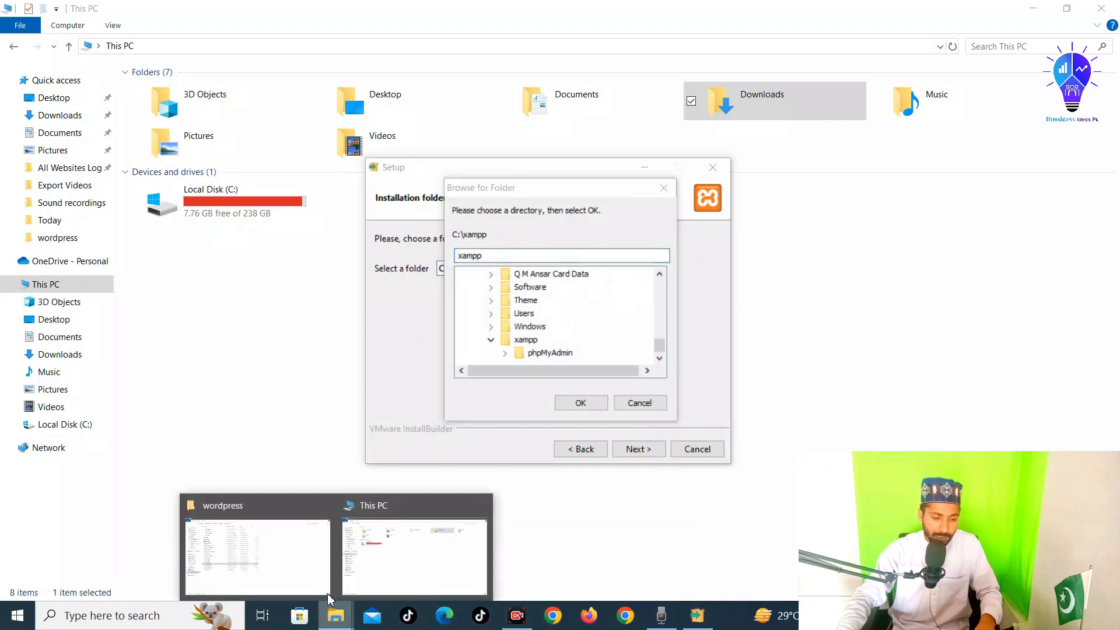
pyautogui.click(380, 558)
pyautogui.doubleClick(215, 196)
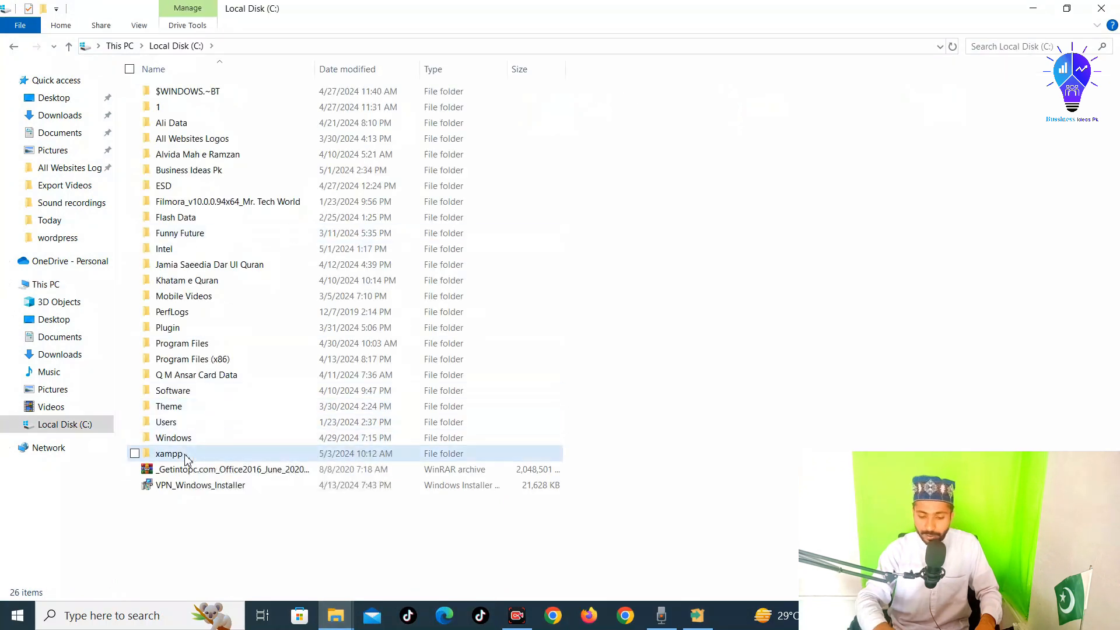
pyautogui.doubleClick(223, 460)
pyautogui.press('BackSpace')
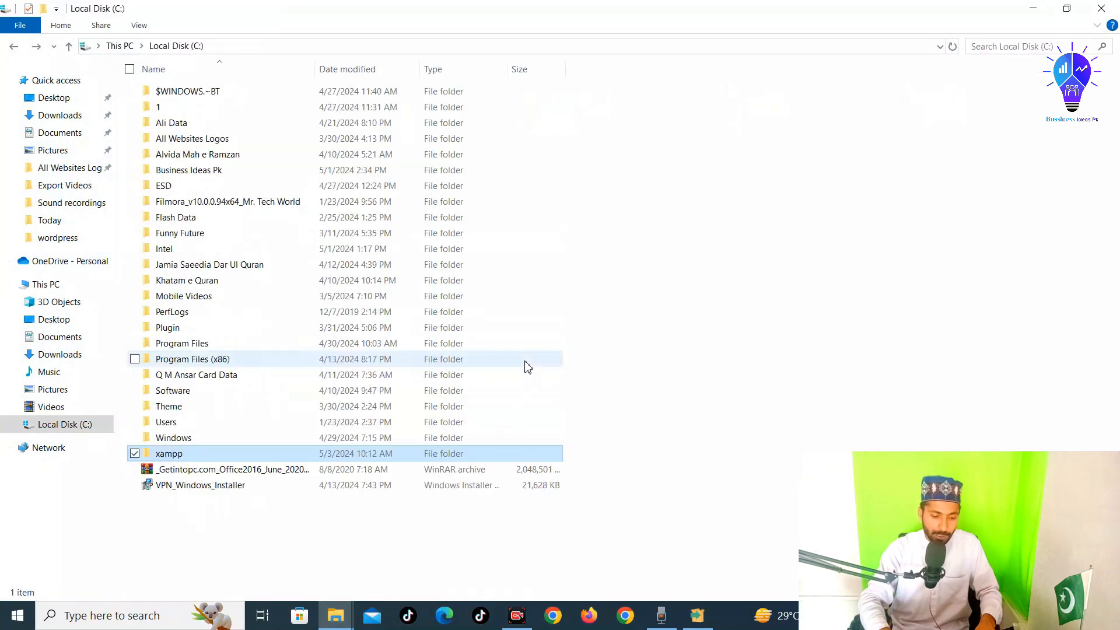
# Try deleting the old xampp folder, retrying twice, then cancel since it is in use
pyautogui.press('Delete')
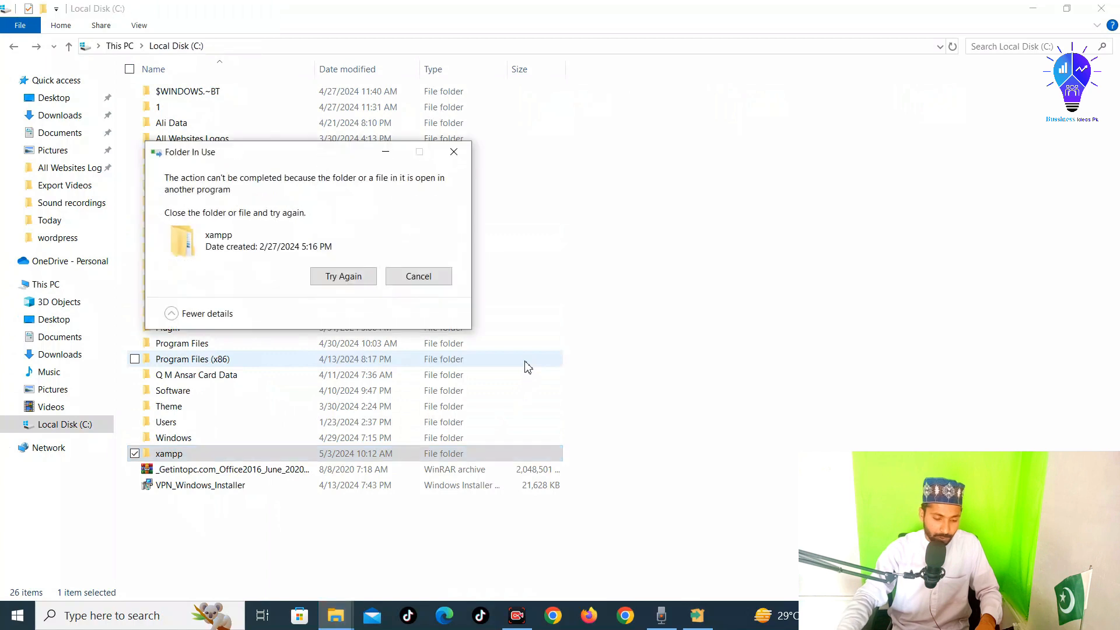
pyautogui.press('Escape')
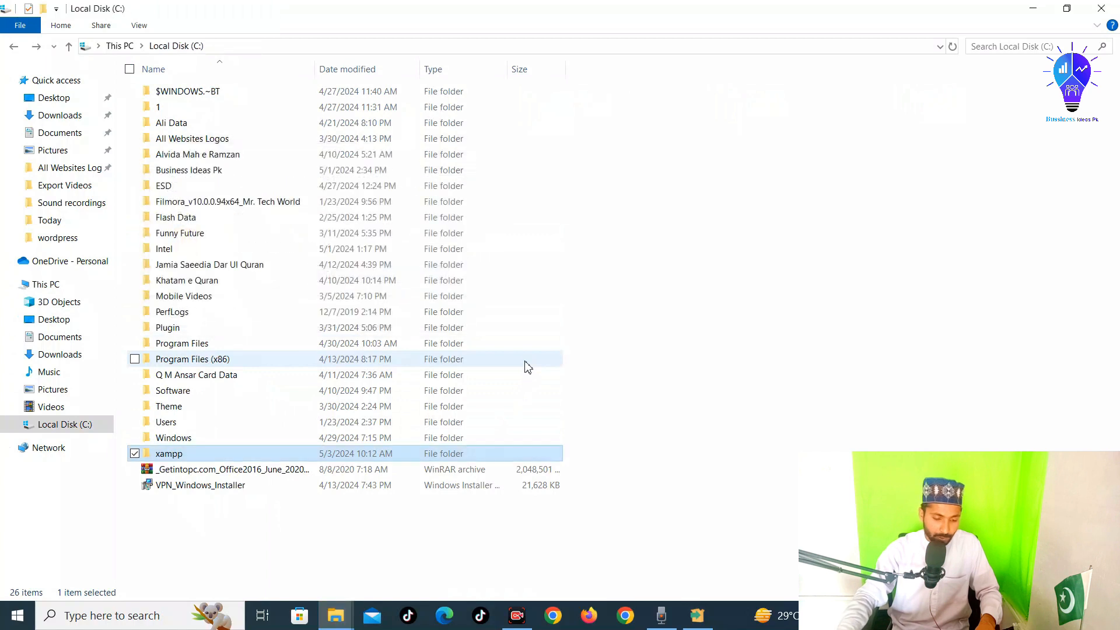
pyautogui.rightClick(364, 454)
pyautogui.click(400, 401)
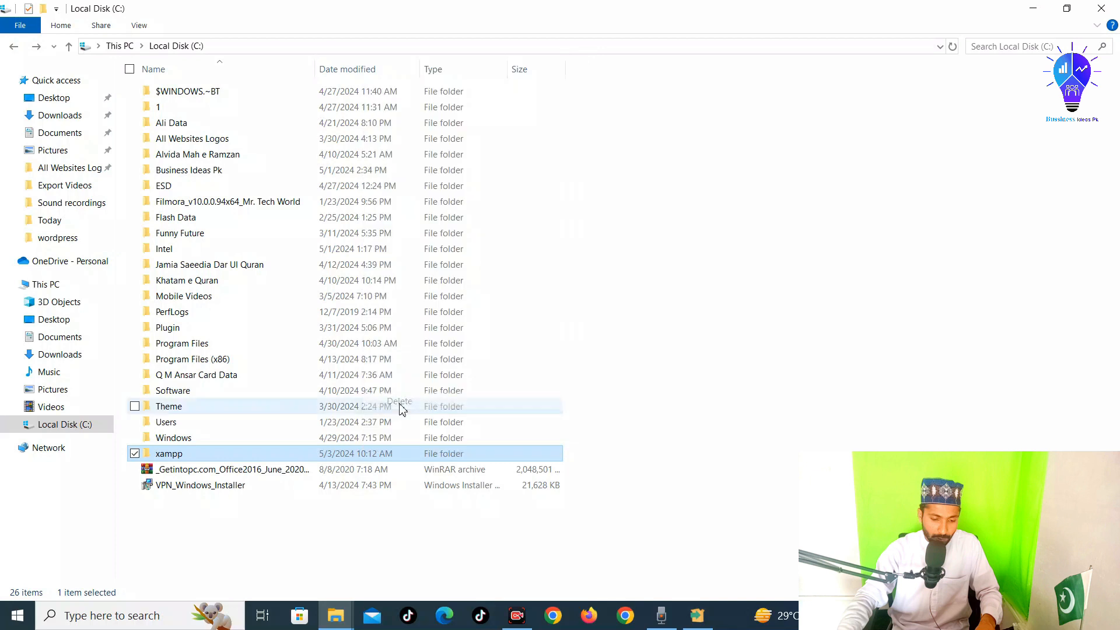
pyautogui.click(610, 281)
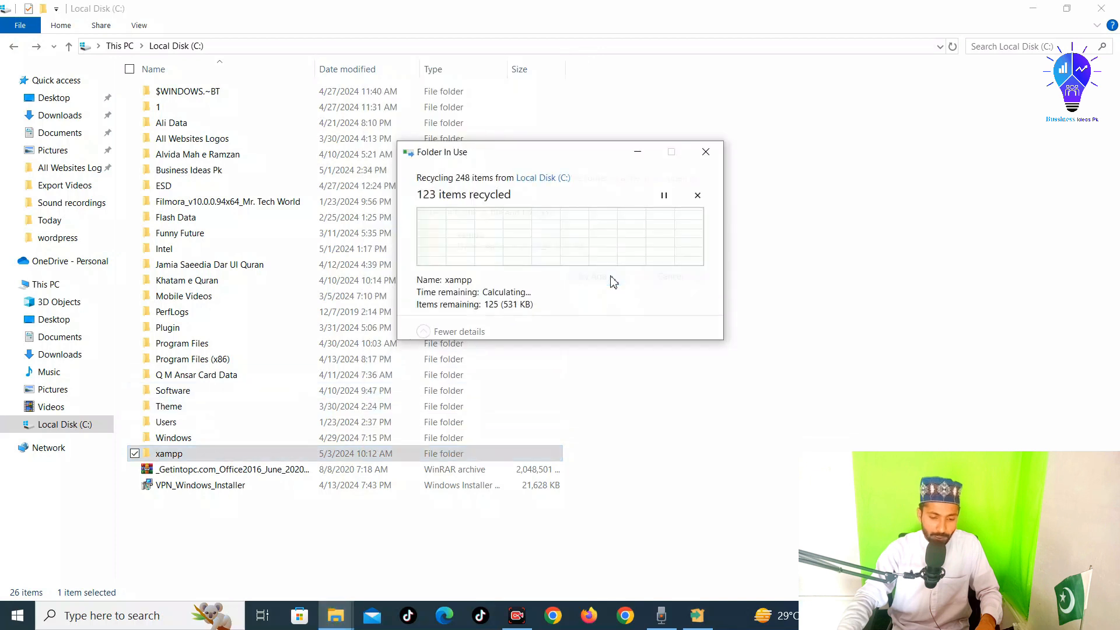
pyautogui.click(612, 278)
pyautogui.click(672, 283)
# Return to Setup and close the Browse for Folder dialog without choosing a folder
pyautogui.click(698, 616)
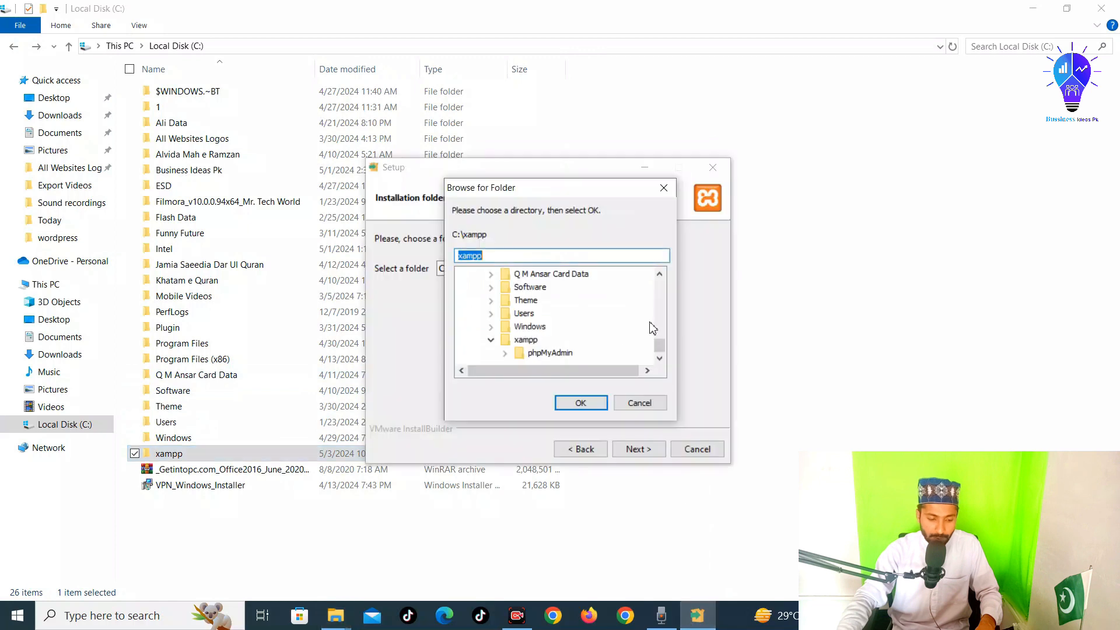
pyautogui.click(527, 259)
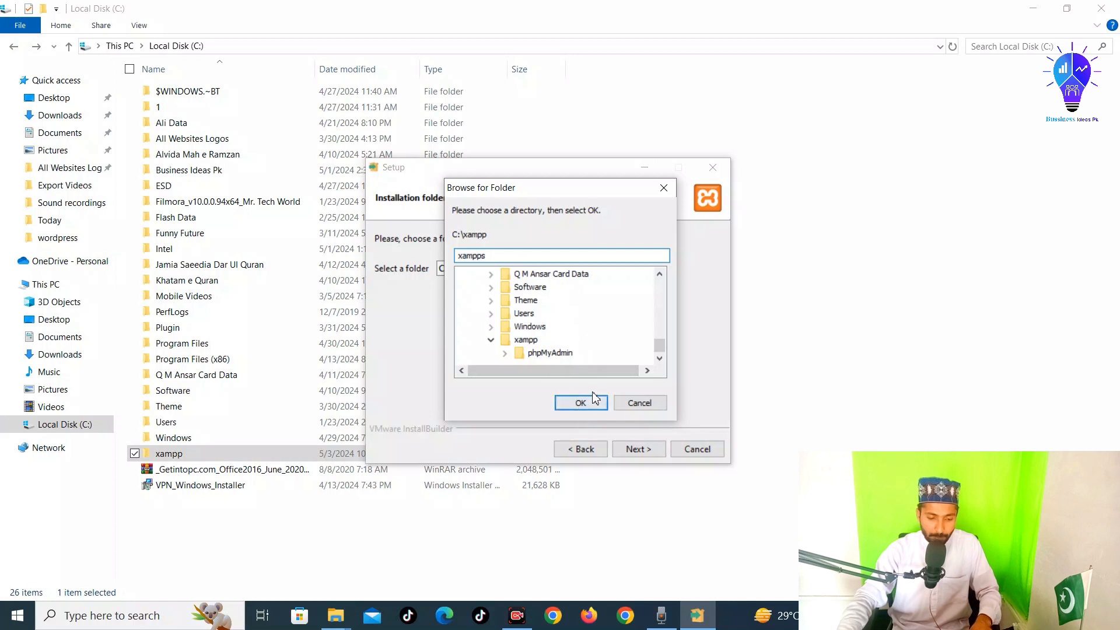
pyautogui.click(640, 402)
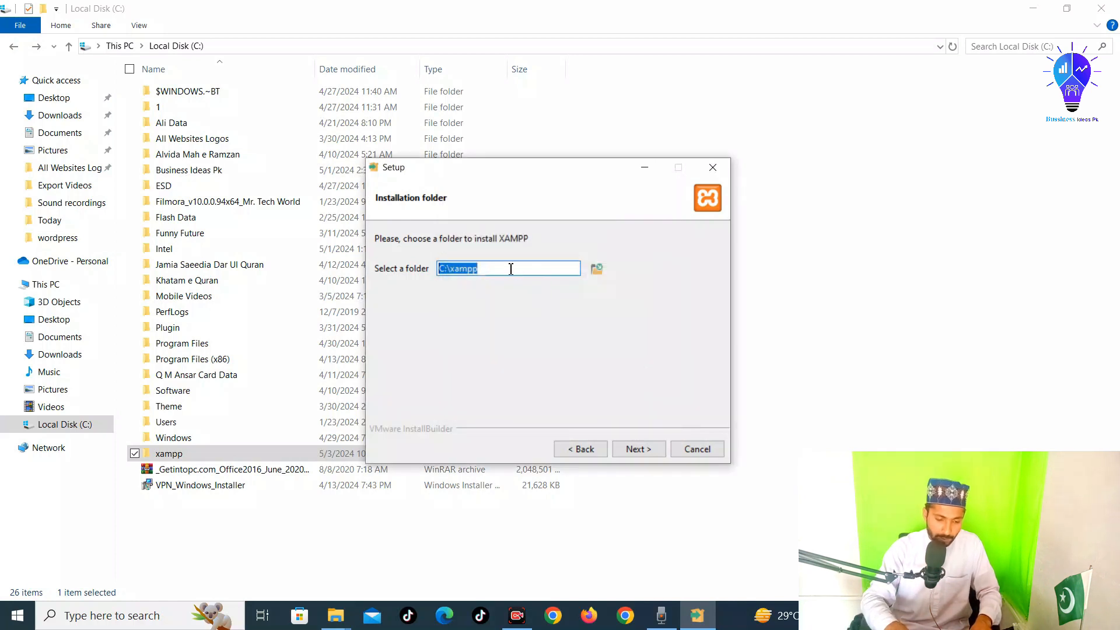
# Change the install folder to C:\xampps, keep English, and start the installation
pyautogui.click(512, 269)
pyautogui.press('BackSpace')
pyautogui.press('BackSpace')
pyautogui.press('BackSpace')
pyautogui.press('BackSpace')
pyautogui.write('ampps')
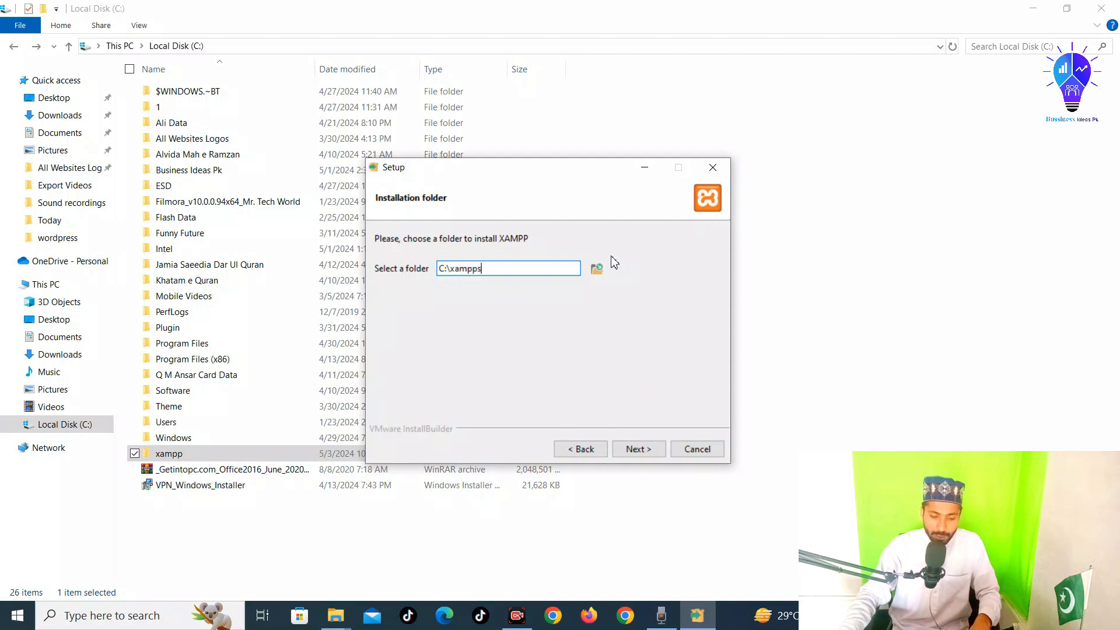
pyautogui.click(638, 449)
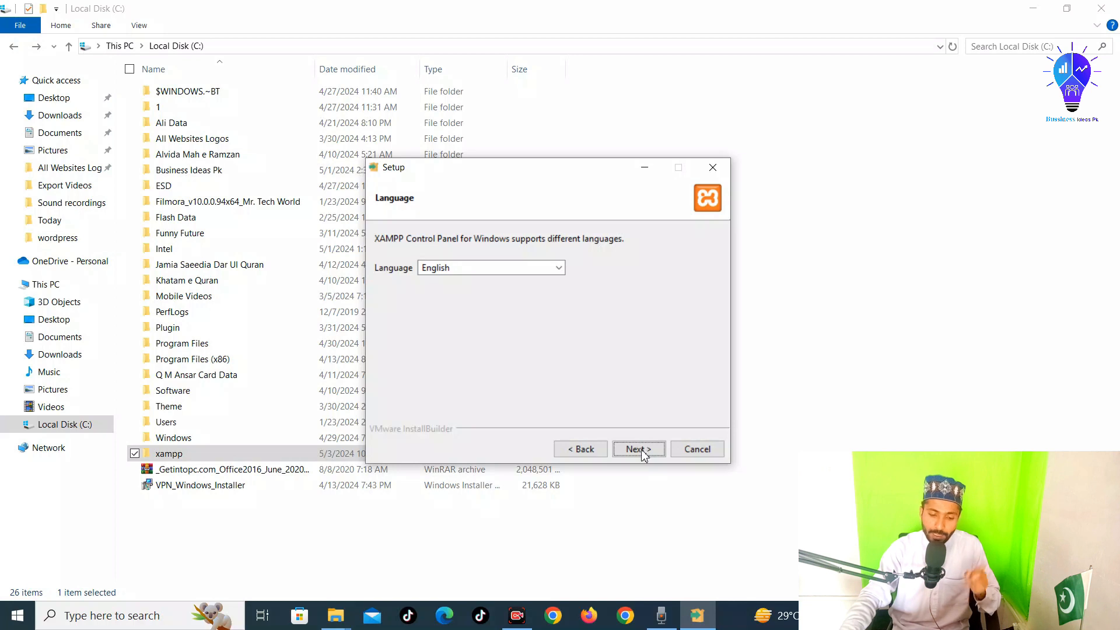
pyautogui.click(644, 455)
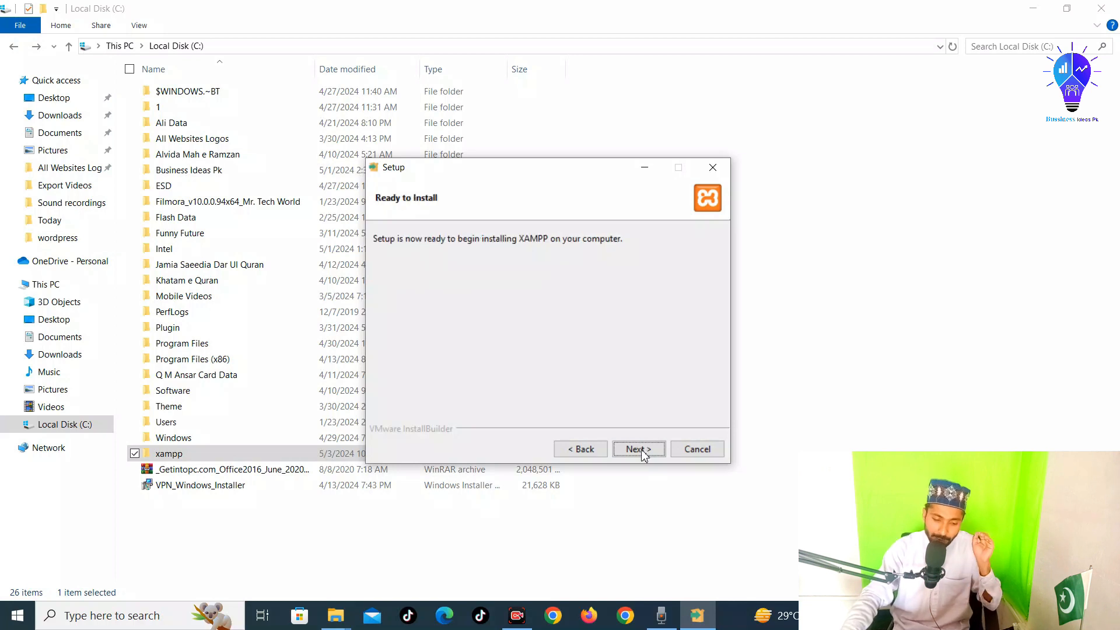
pyautogui.click(643, 455)
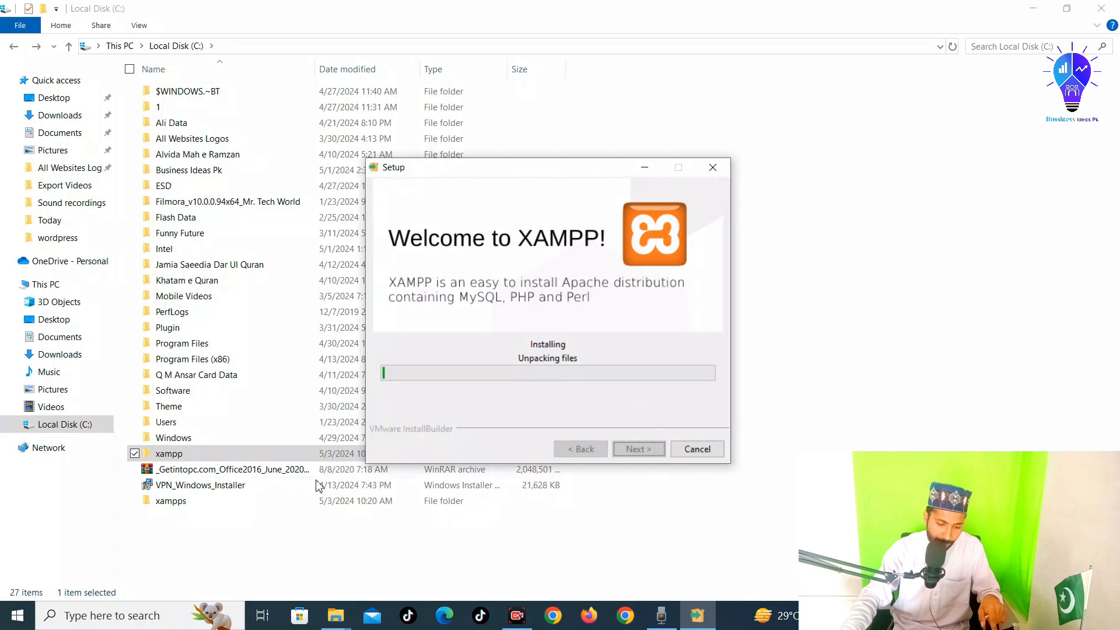
# Check the new xampps folder in Explorer, then move the installer aside while it unpacks
pyautogui.click(202, 507)
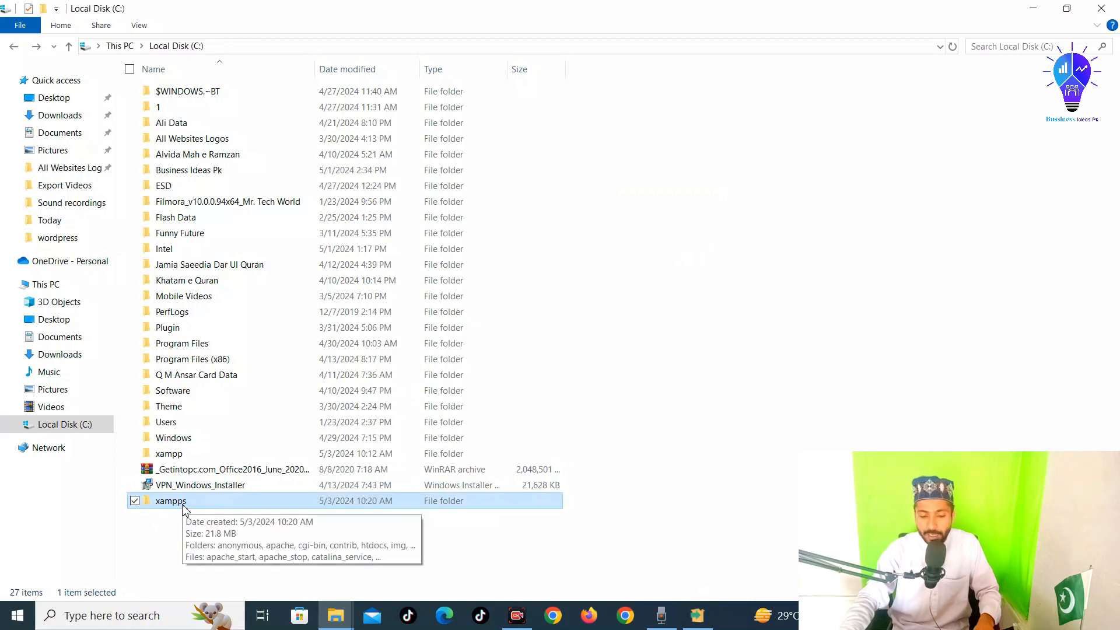
pyautogui.click(698, 616)
pyautogui.moveTo(538, 175); pyautogui.dragTo(669, 142)
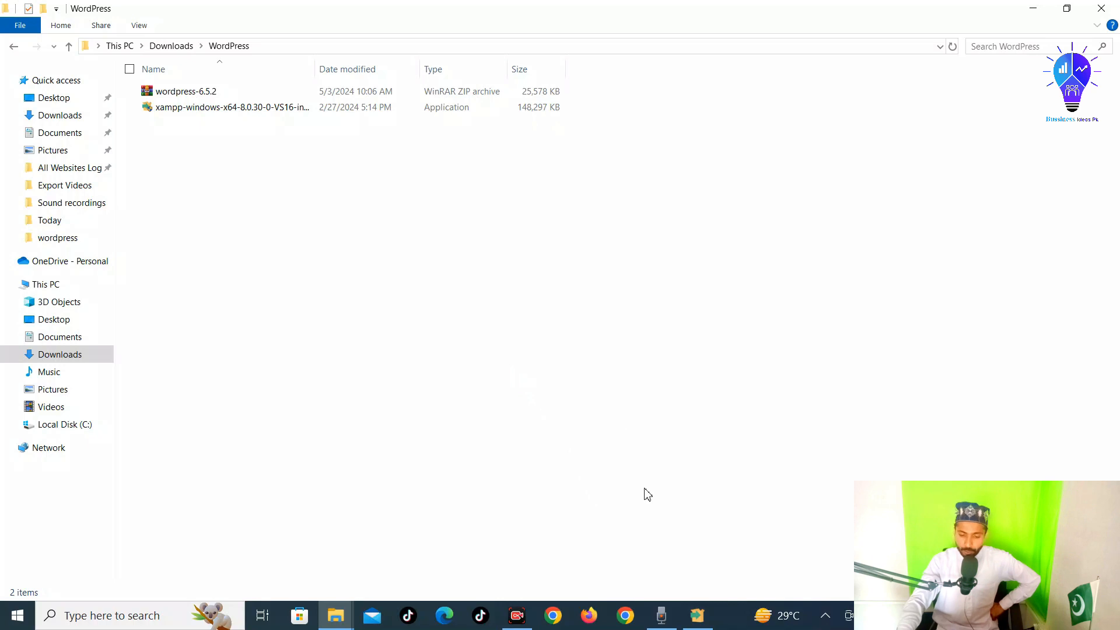
# Finish setup to launch XAMPP Control Panel v3.3.0 and center its window
pyautogui.click(697, 615)
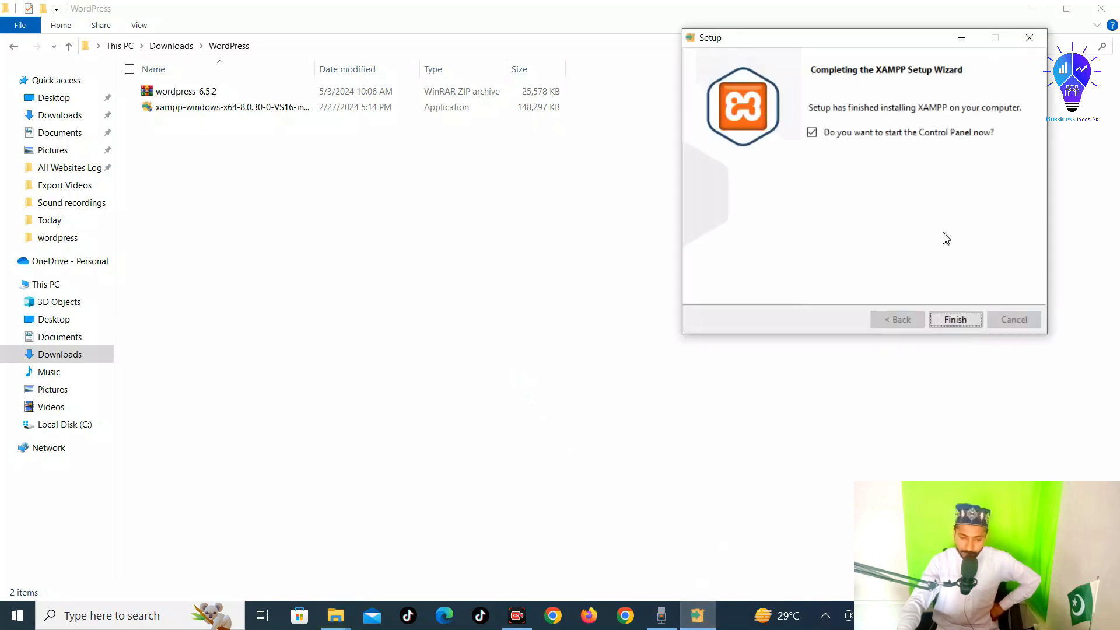
pyautogui.click(955, 320)
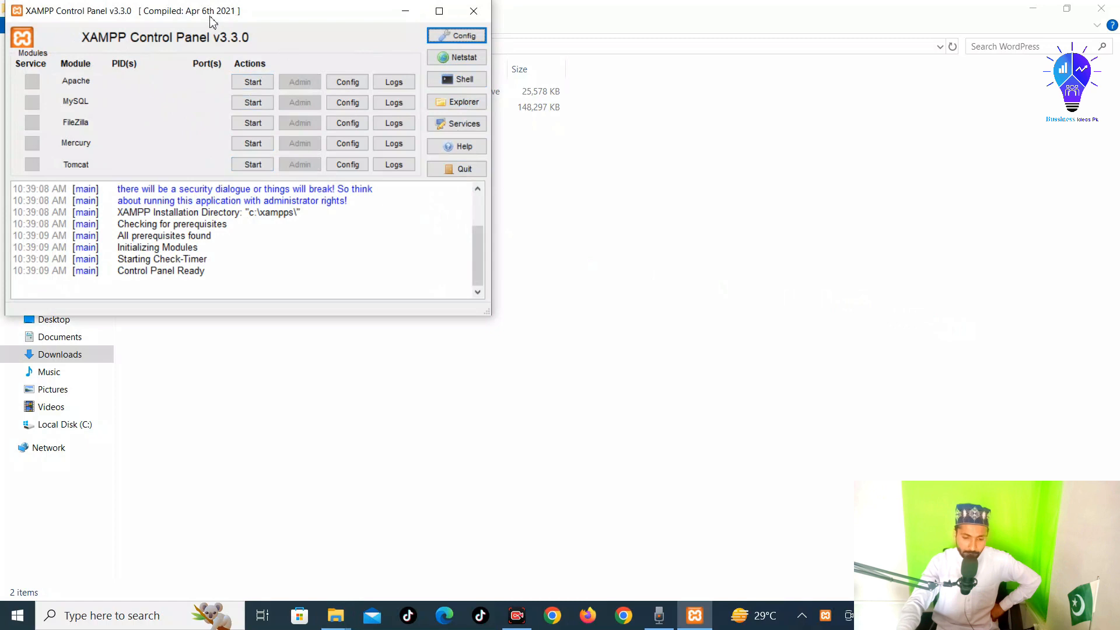
pyautogui.moveTo(213, 19); pyautogui.dragTo(488, 141)
# Close the control panel, cut the wordpress-6.5.2 archive, and go to Local Disk (C:)
pyautogui.click(747, 133)
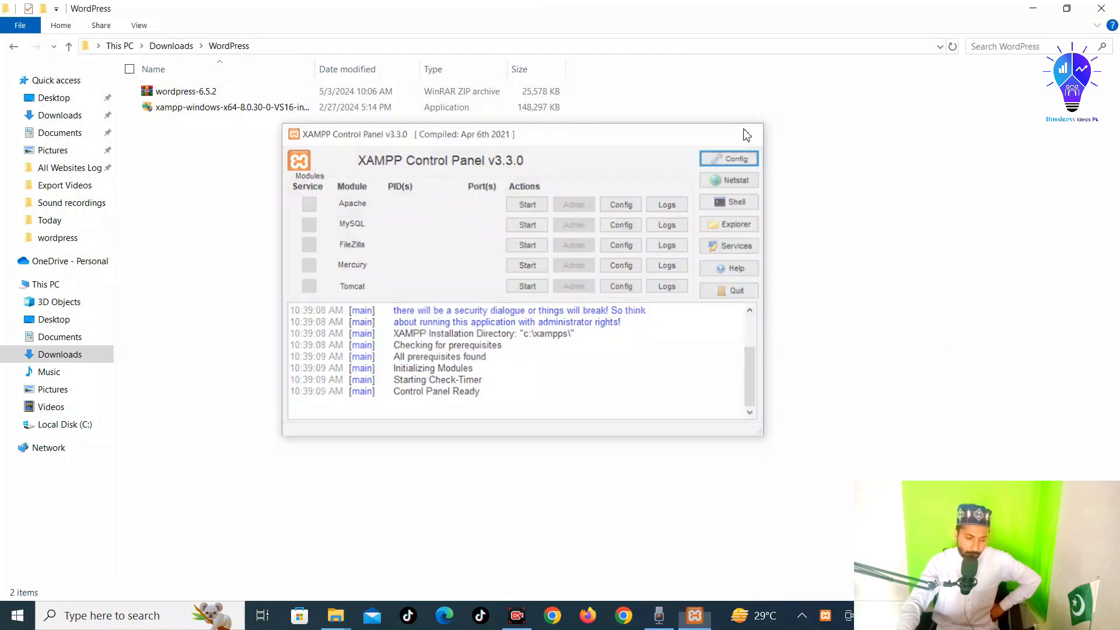
pyautogui.click(188, 97)
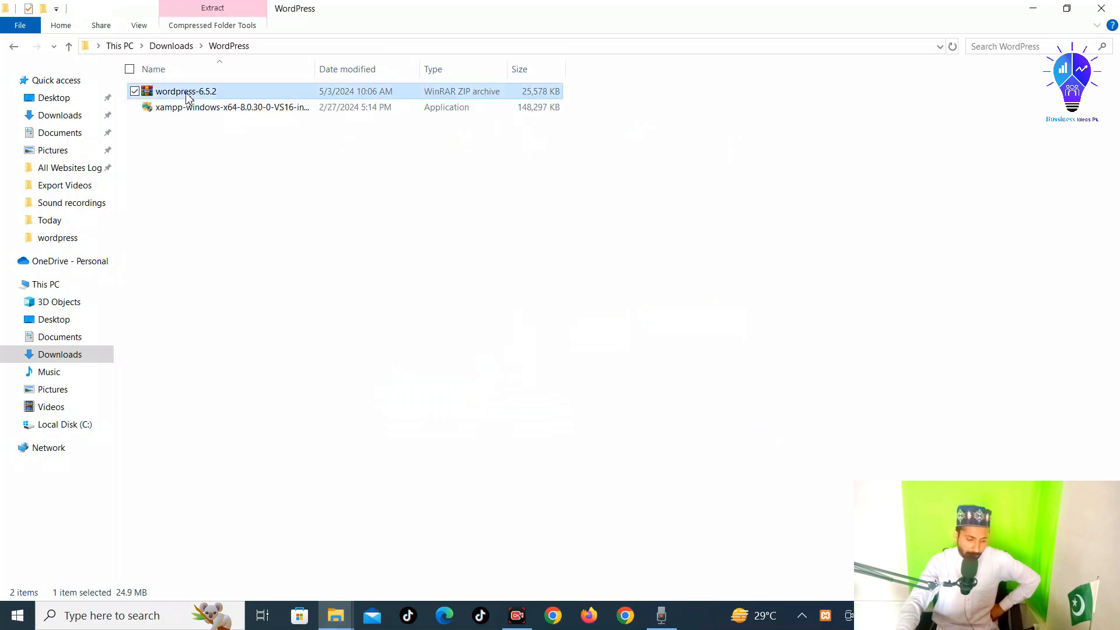
pyautogui.rightClick(187, 93)
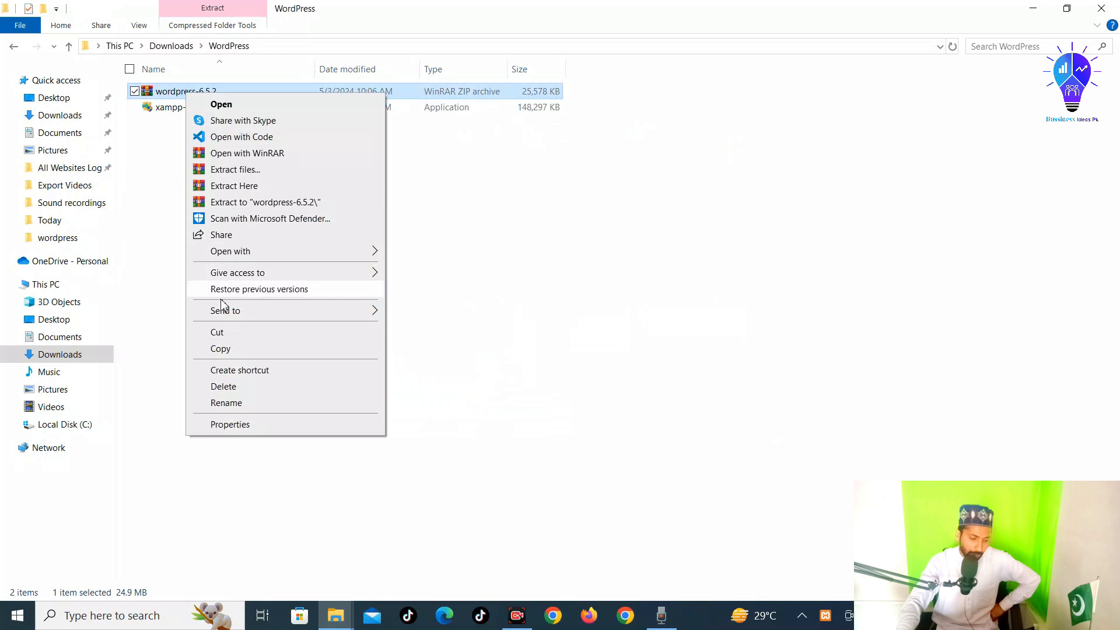
pyautogui.click(219, 332)
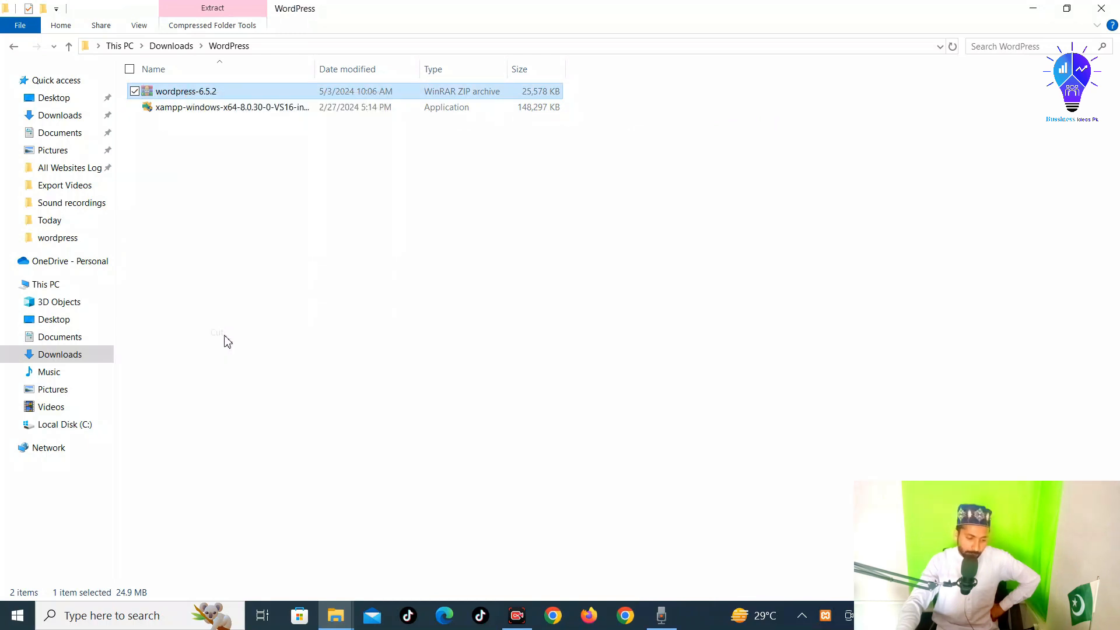
pyautogui.click(66, 425)
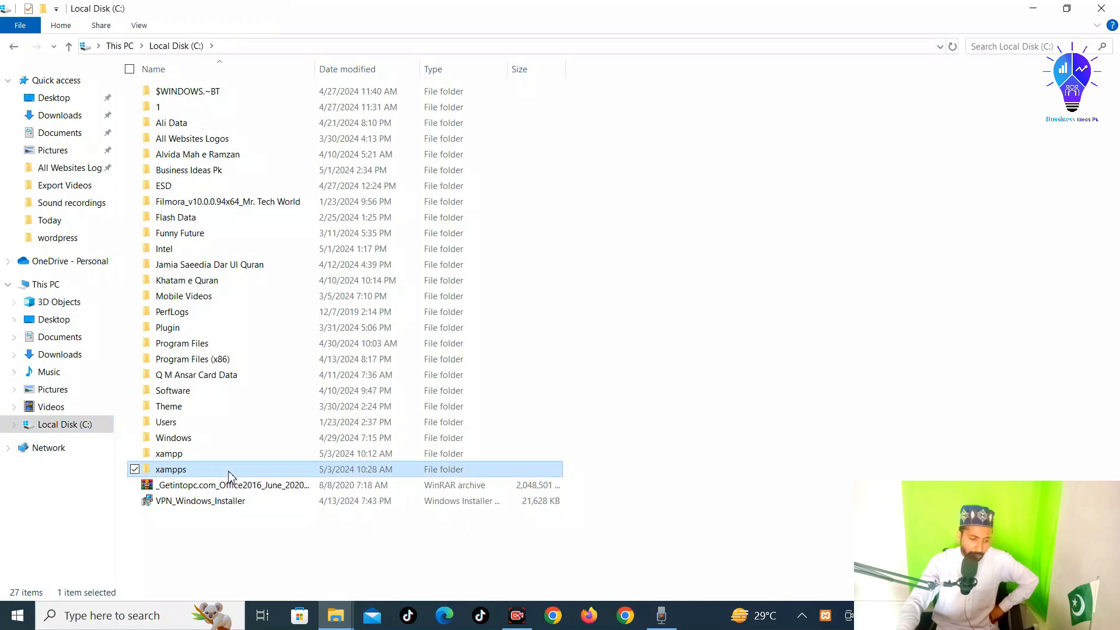
# Paste the wordpress-6.5.2 archive into C:\xampps\htdocs
pyautogui.doubleClick(229, 475)
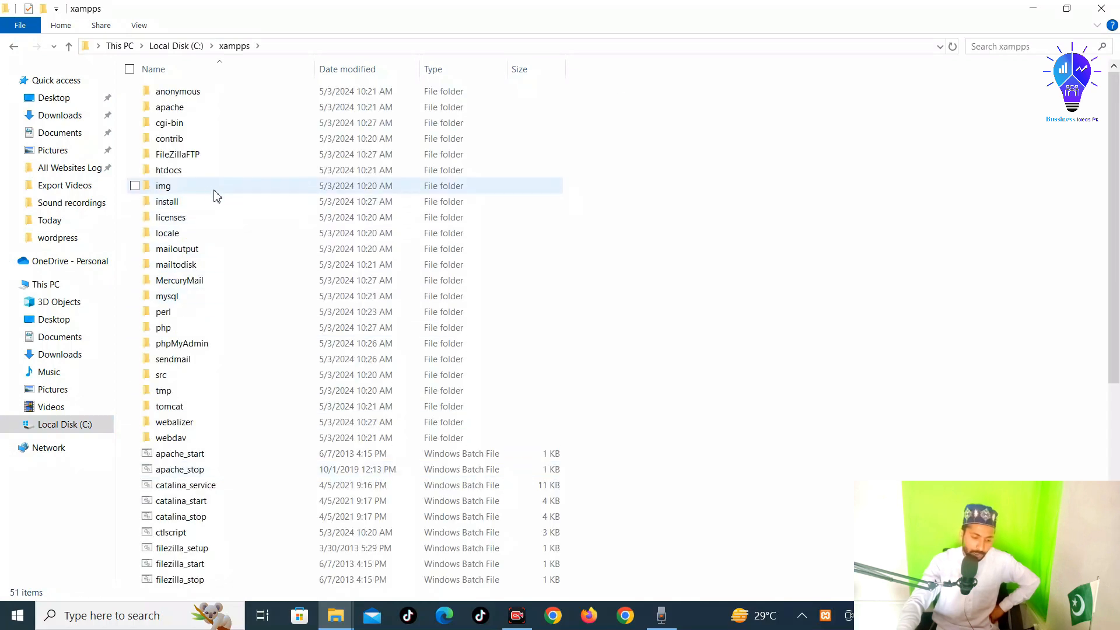
pyautogui.doubleClick(184, 175)
pyautogui.rightClick(228, 274)
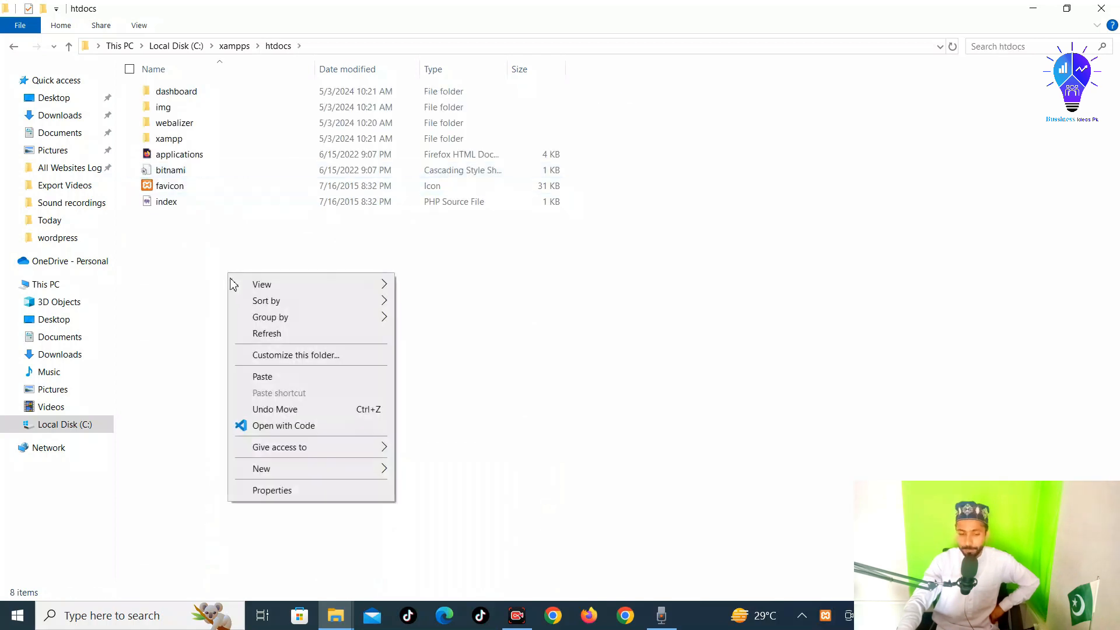
pyautogui.click(262, 377)
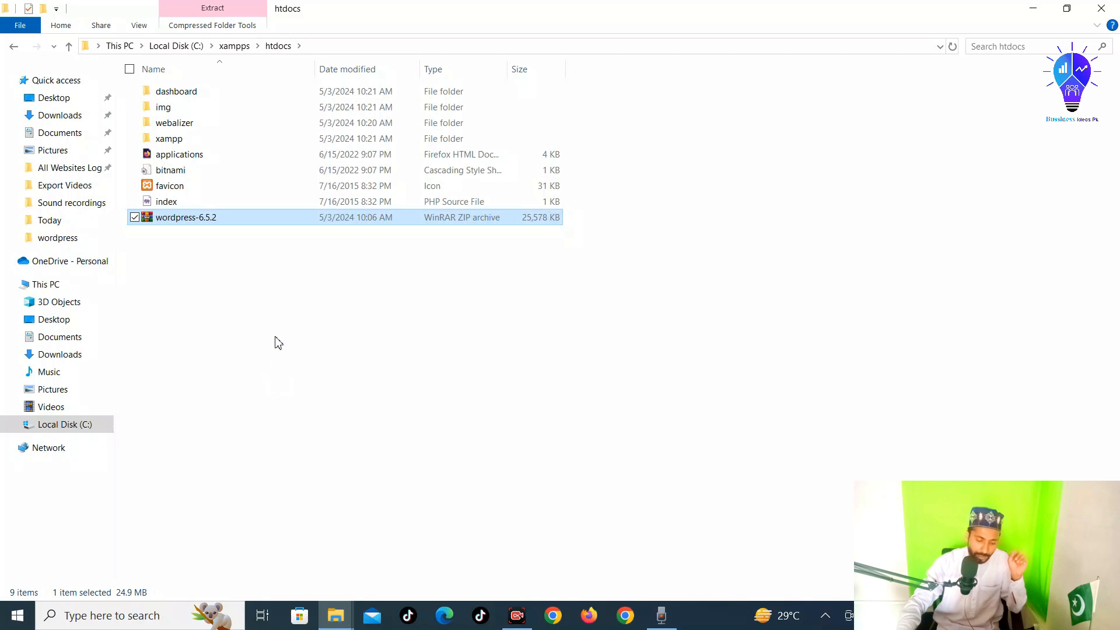
# Extract the archive in htdocs into a wordpress folder and check its files
pyautogui.rightClick(282, 221)
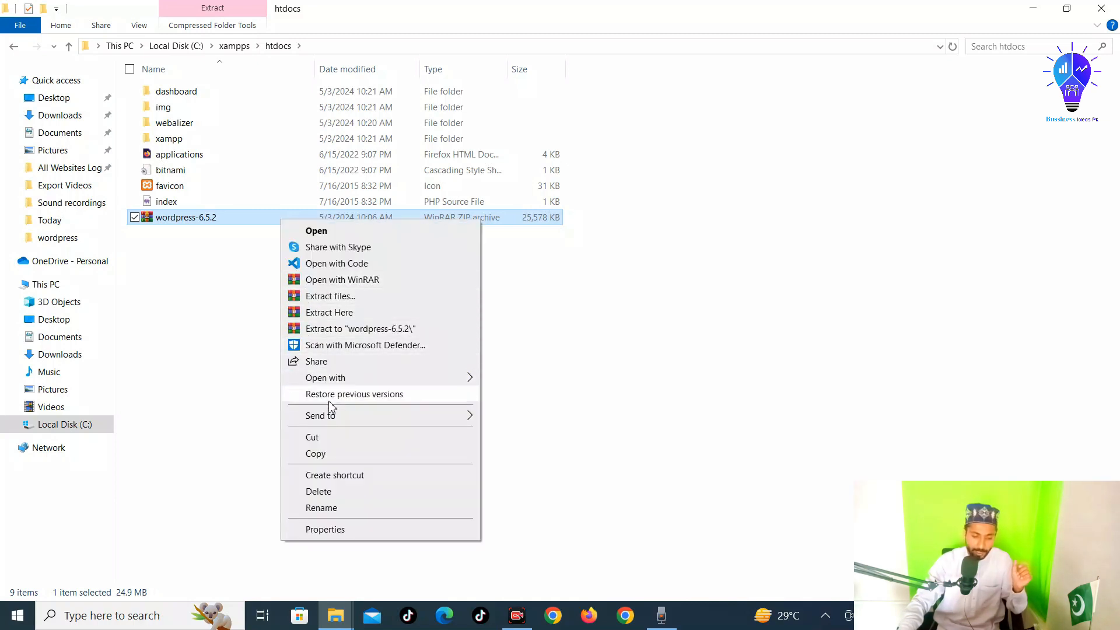
pyautogui.click(347, 313)
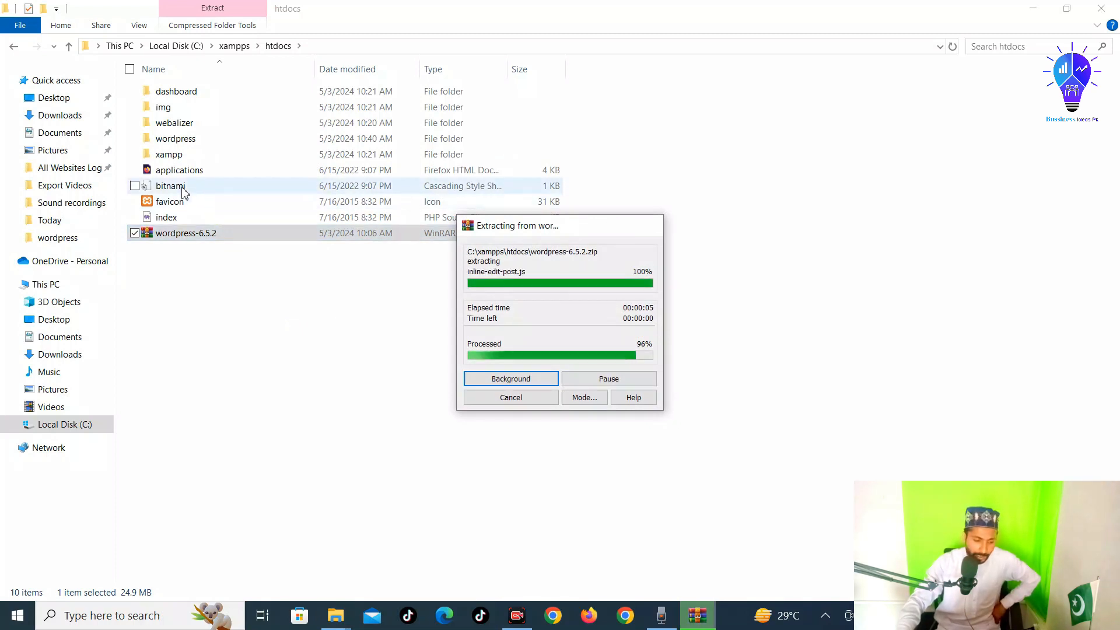
pyautogui.click(175, 140)
pyautogui.doubleClick(187, 143)
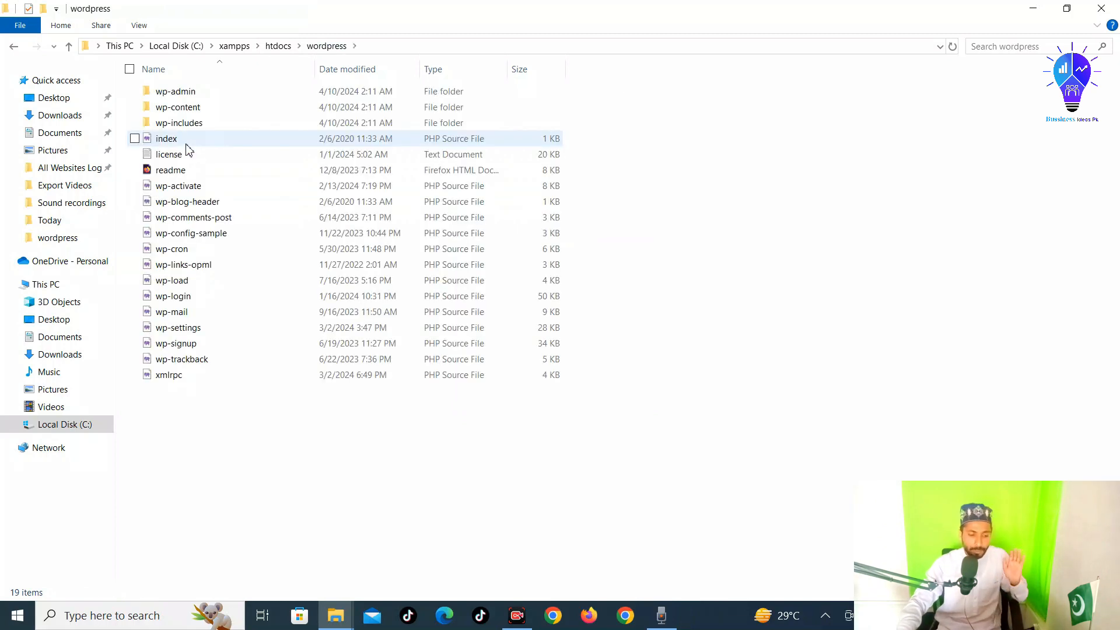
pyautogui.click(14, 46)
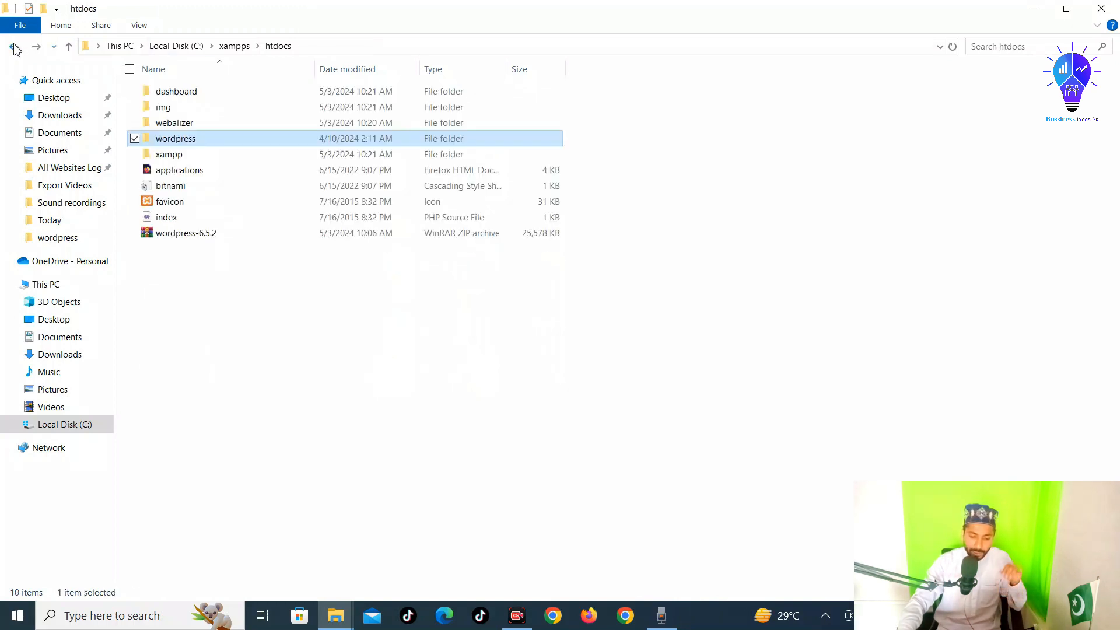
pyautogui.click(625, 617)
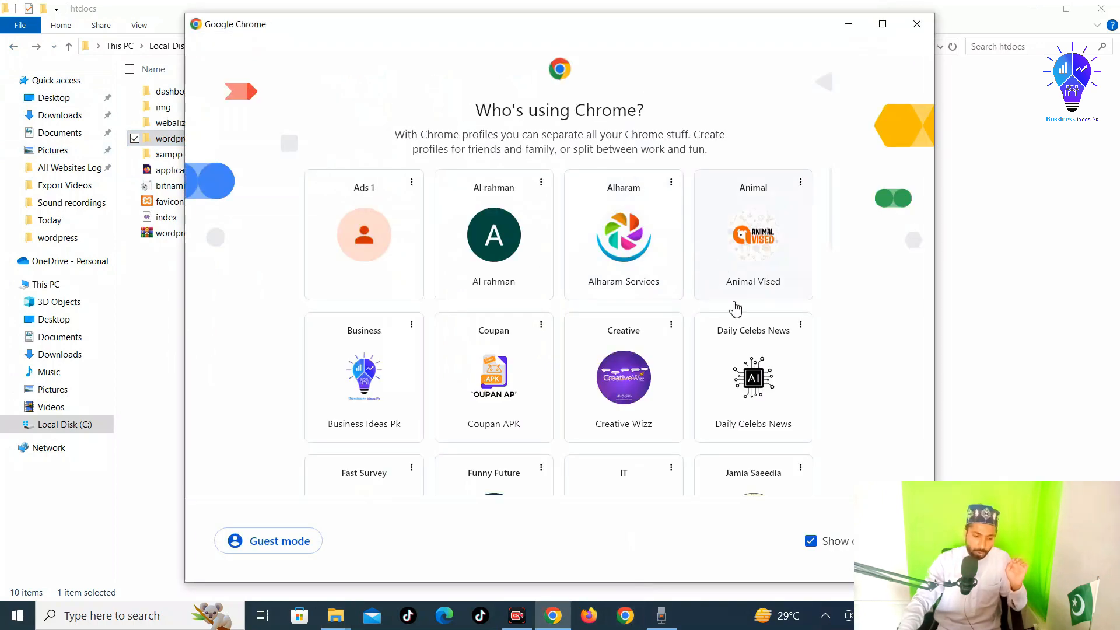
# Open Chrome with the chosen profile, show the desktop, and bring up Windows search
pyautogui.click(770, 252)
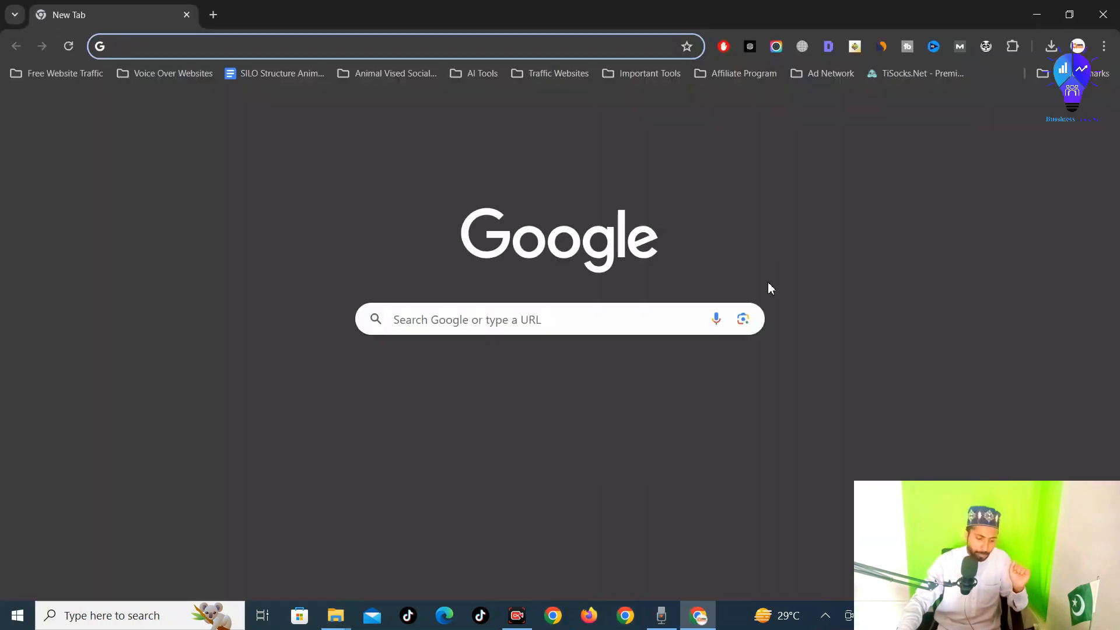
pyautogui.click(1119, 624)
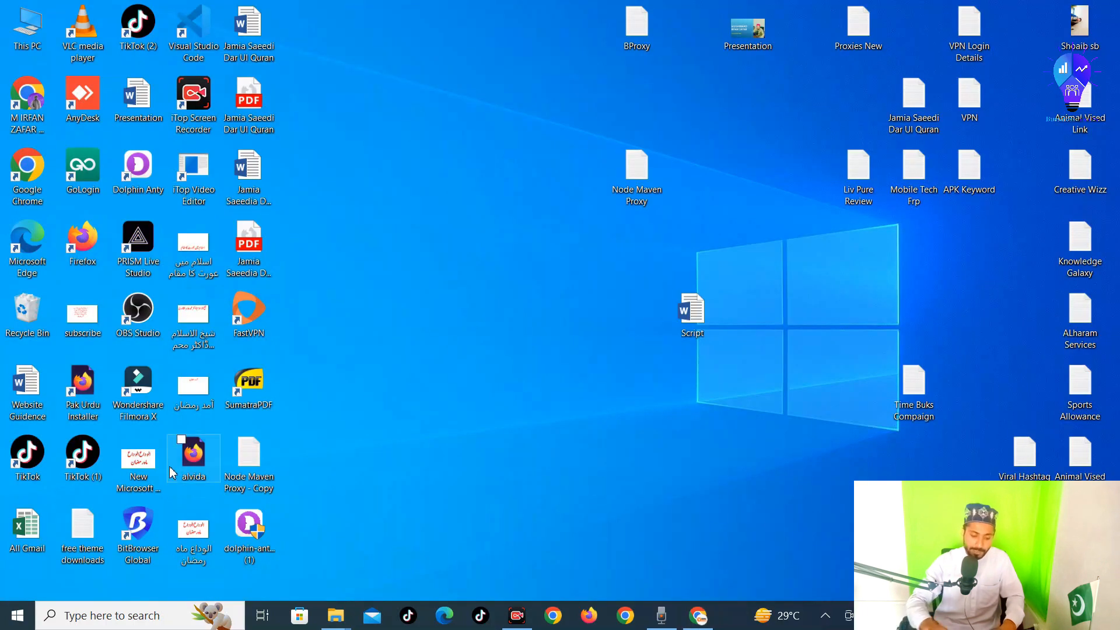
pyautogui.click(17, 615)
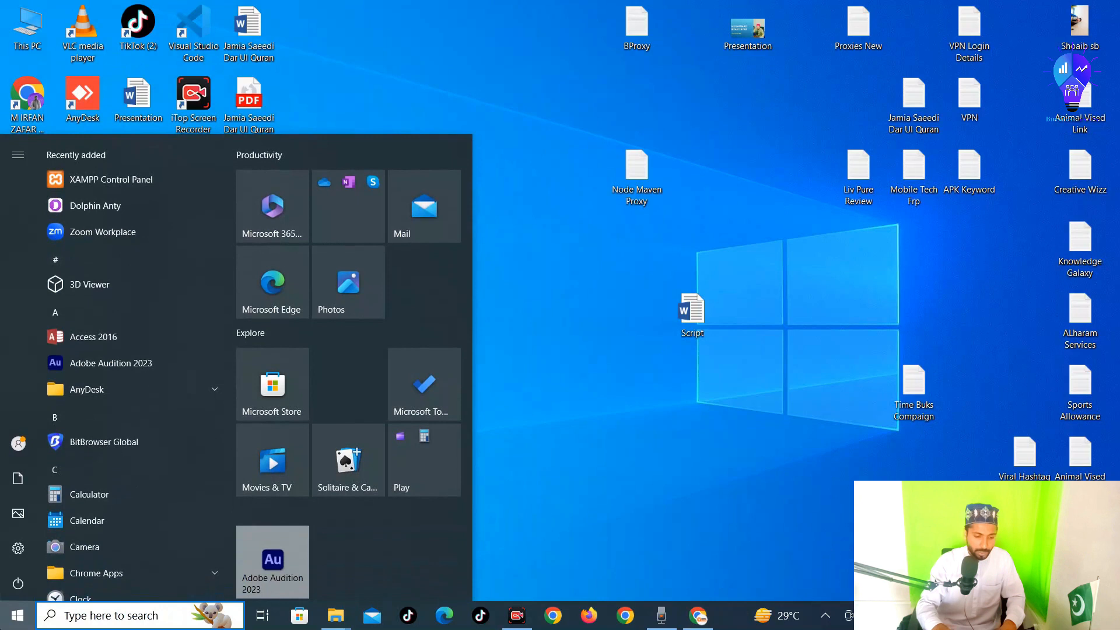
# Launch XAMPP Control Panel from the 'xa' search and start Apache, now running as PID 17896
pyautogui.write('xa')
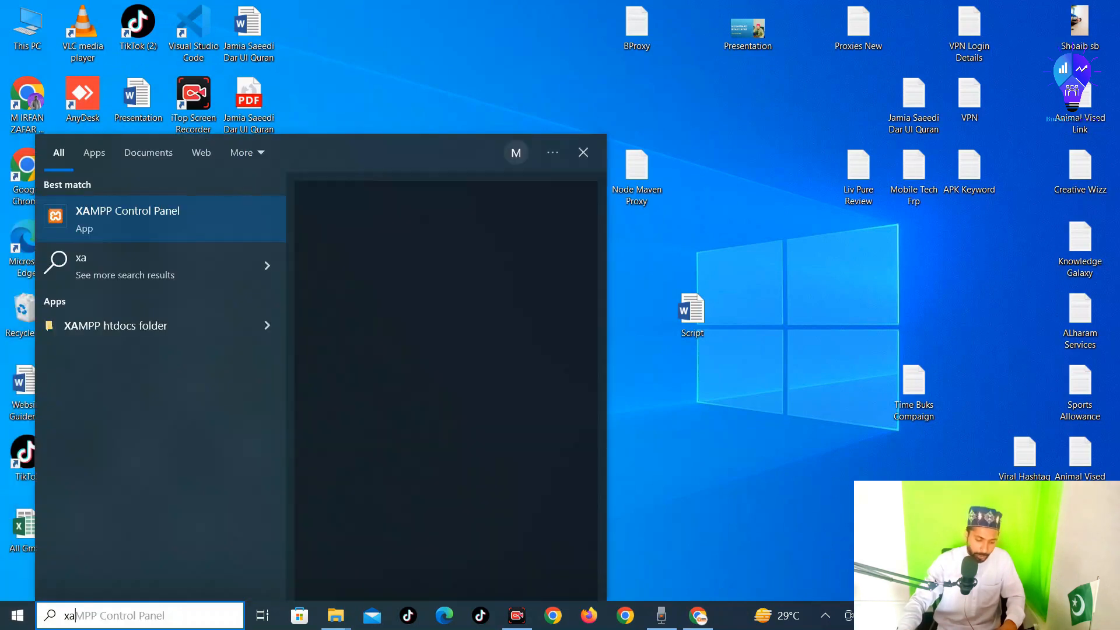
pyautogui.press('Return')
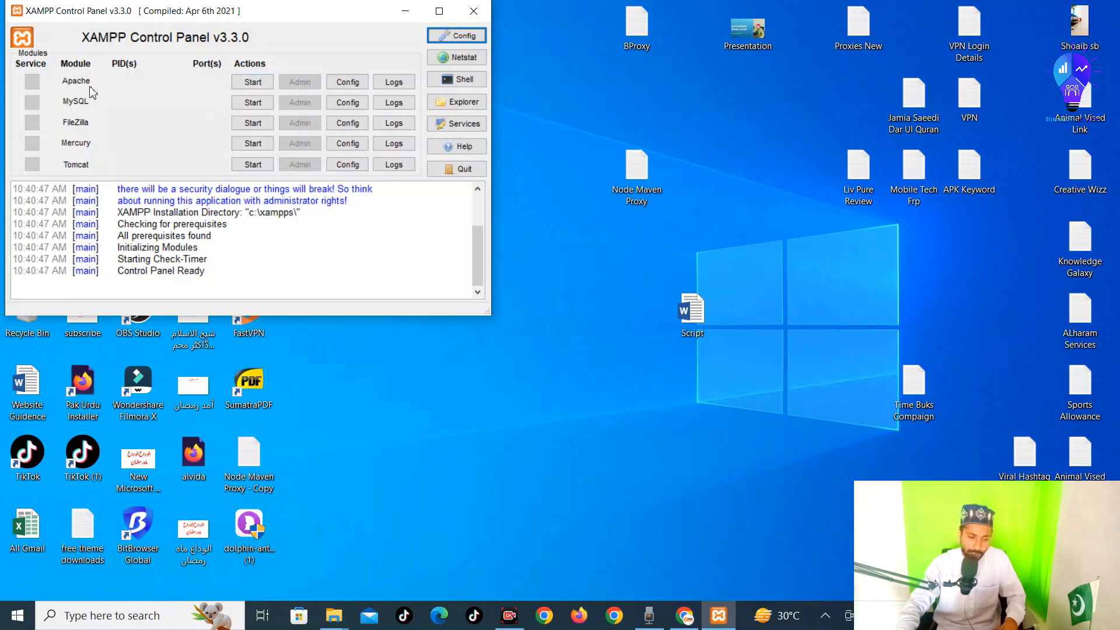
pyautogui.click(251, 83)
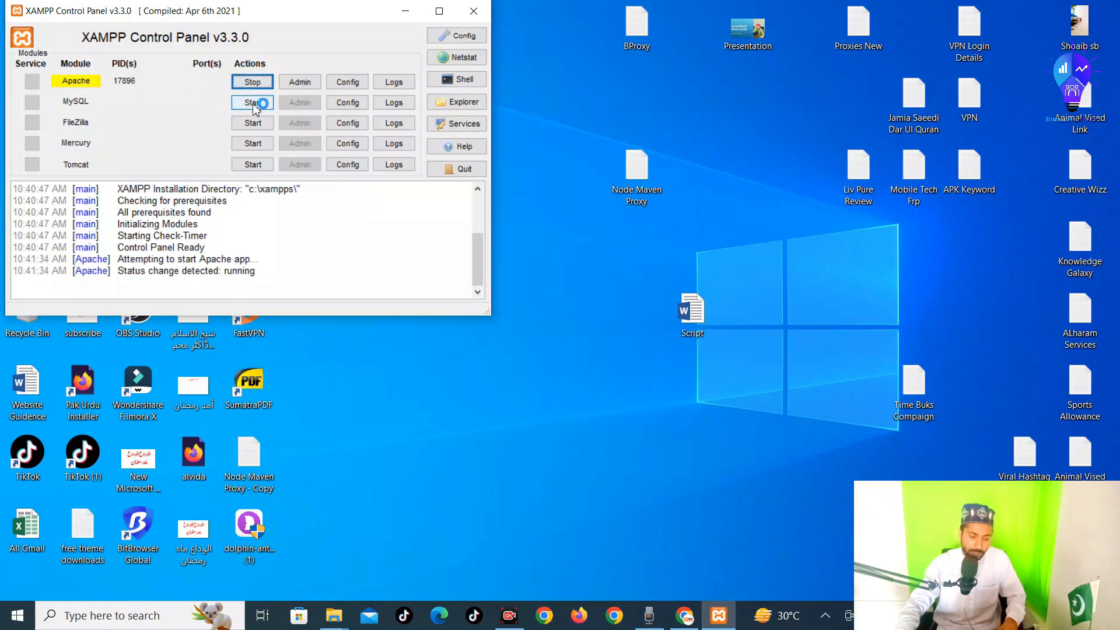
# Start MySQL and allow Apache and mysqld through the Windows Defender Firewall
pyautogui.click(255, 105)
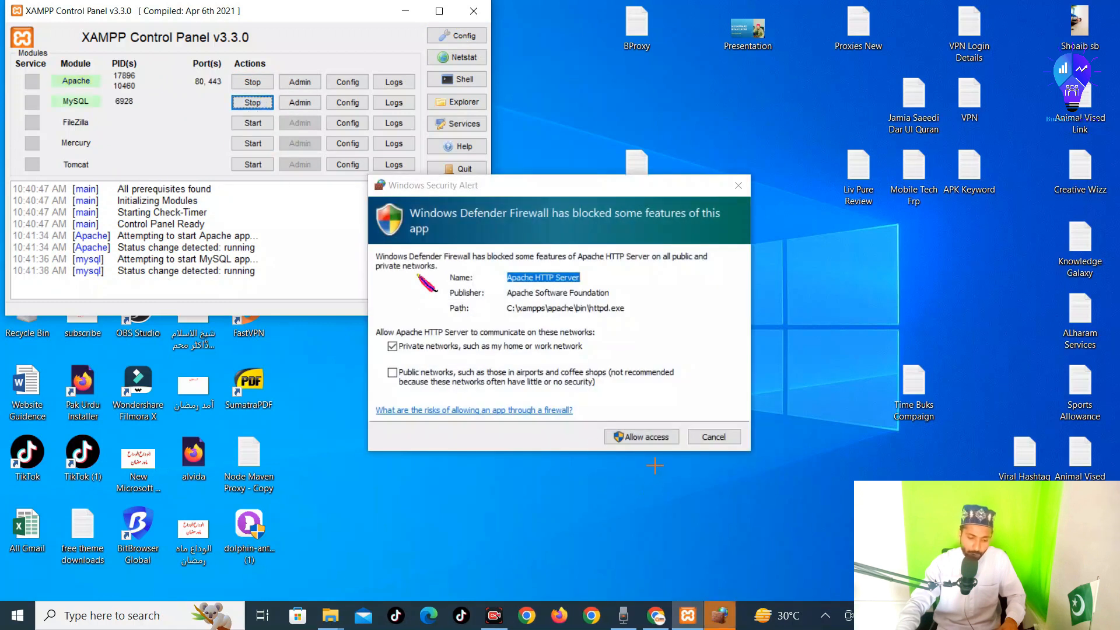
pyautogui.click(653, 446)
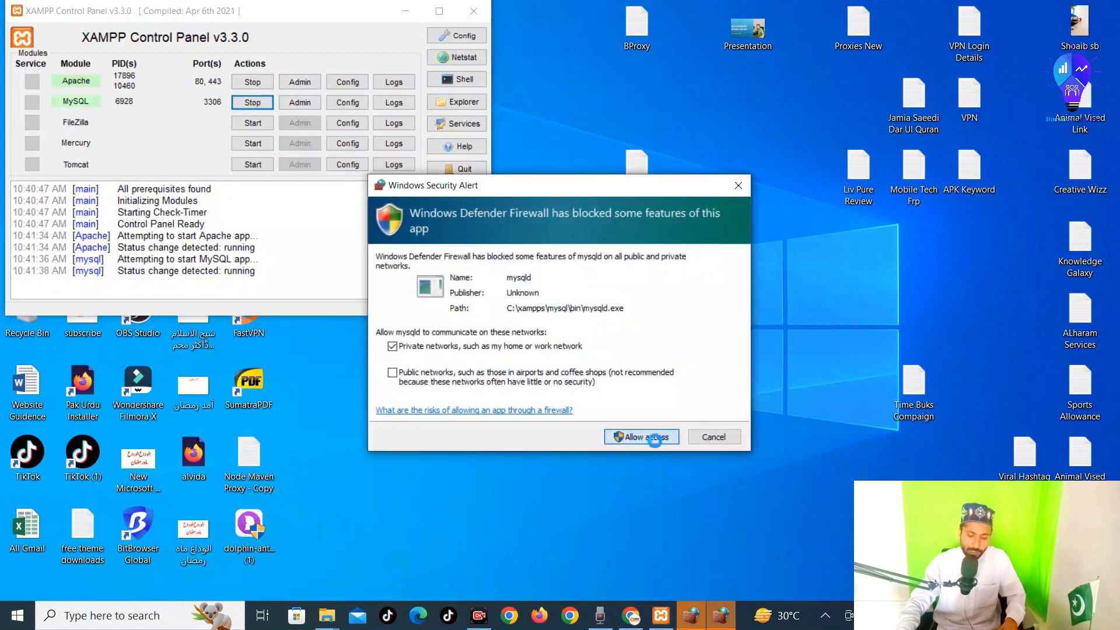
pyautogui.click(649, 439)
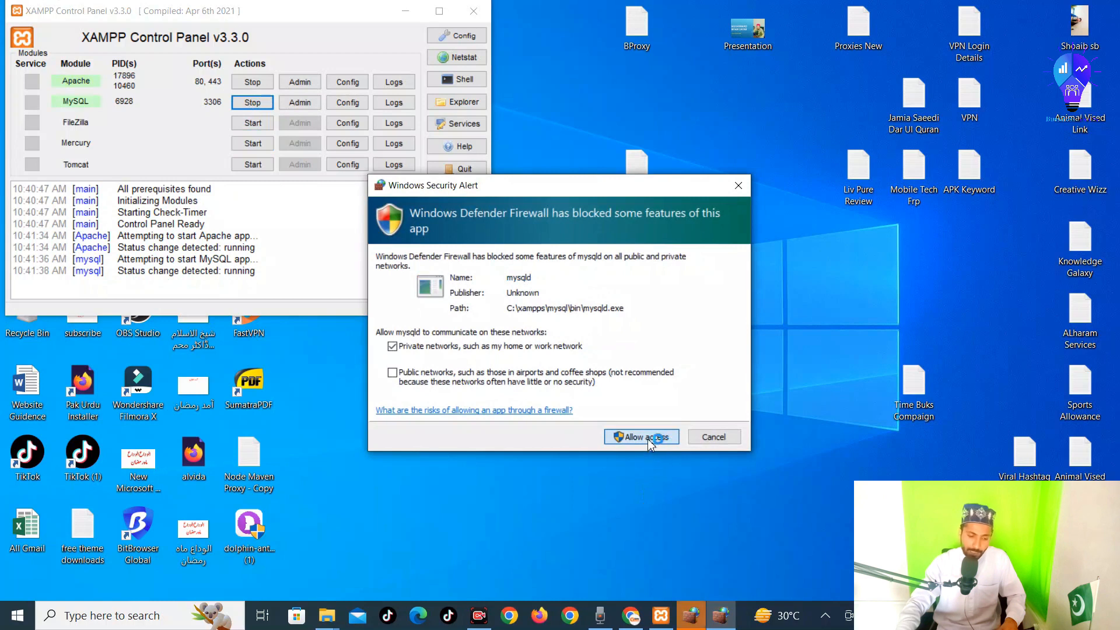
pyautogui.click(648, 439)
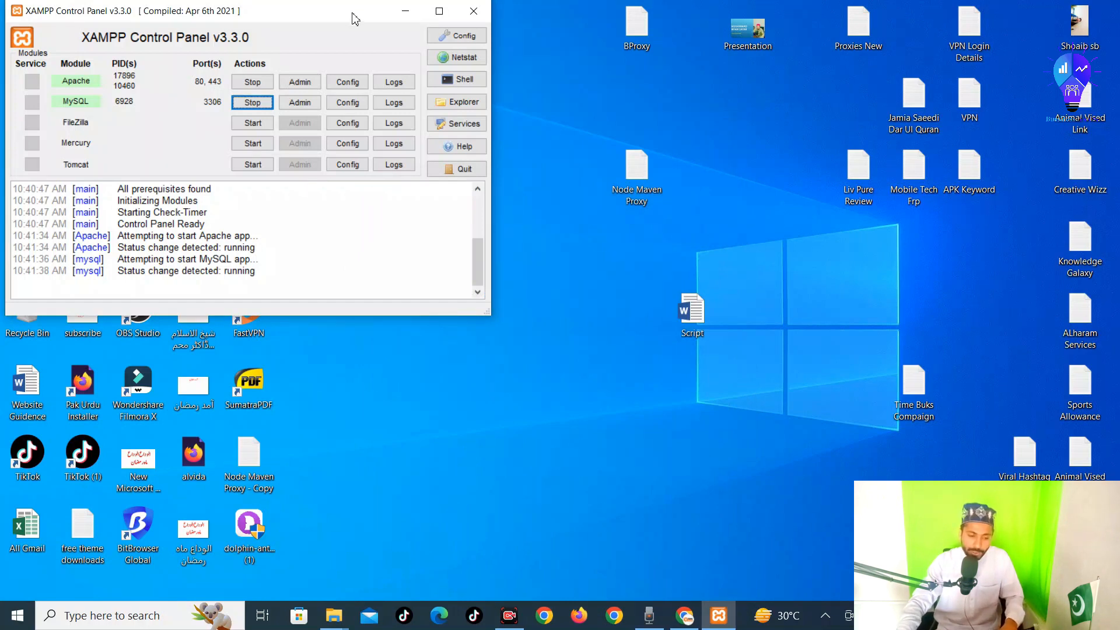
pyautogui.click(407, 12)
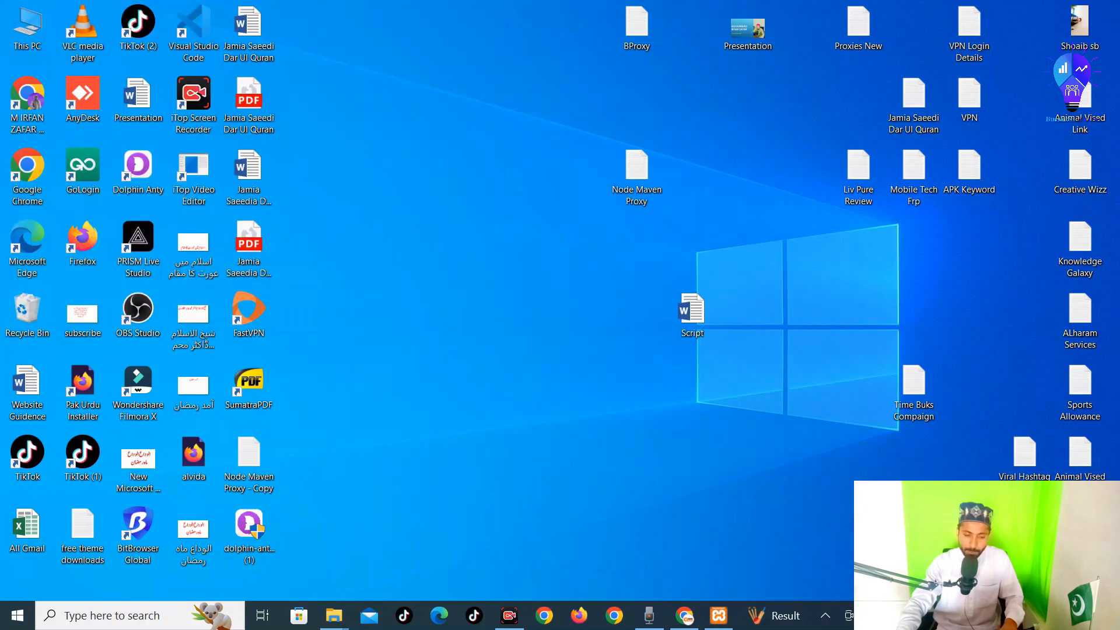
pyautogui.click(719, 615)
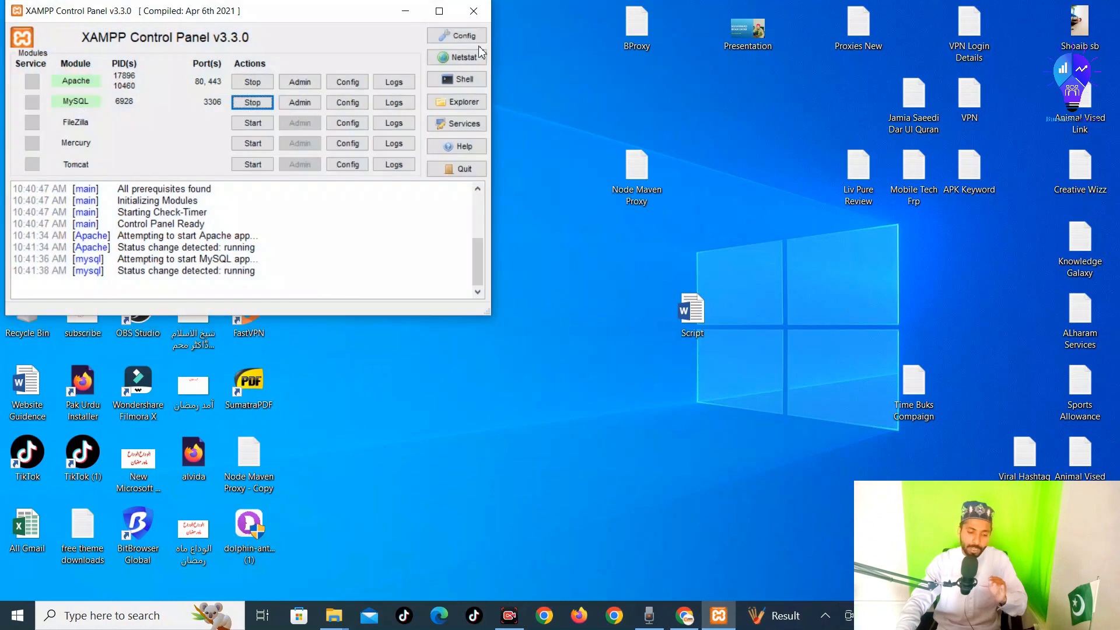
pyautogui.click(470, 10)
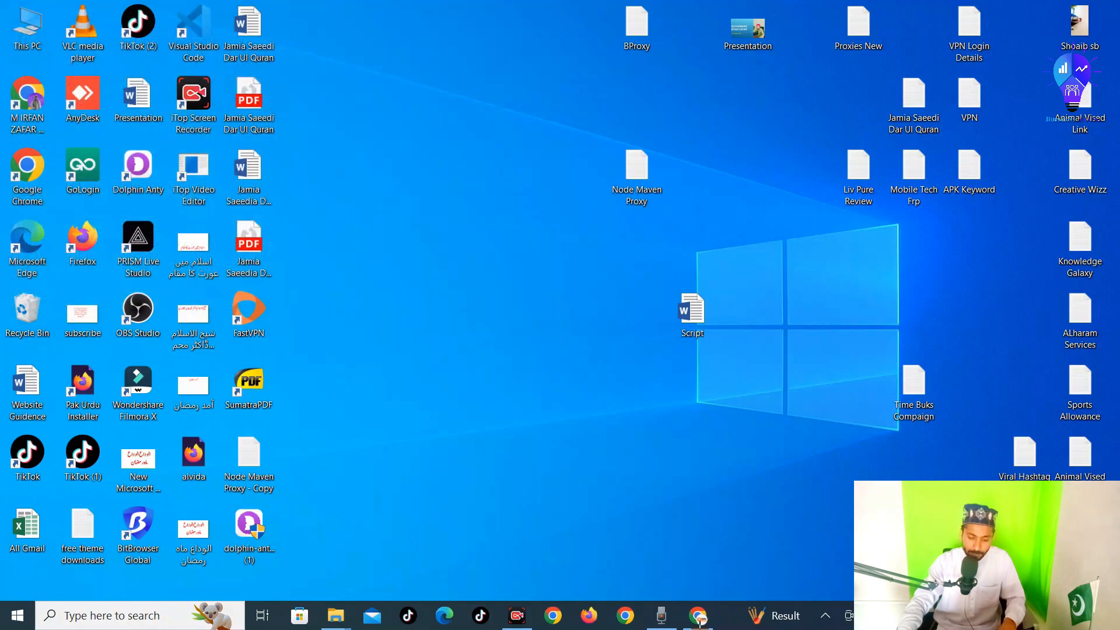
pyautogui.hotkey('alt', 'Tab')
pyautogui.hotkey('alt', 'Tab')
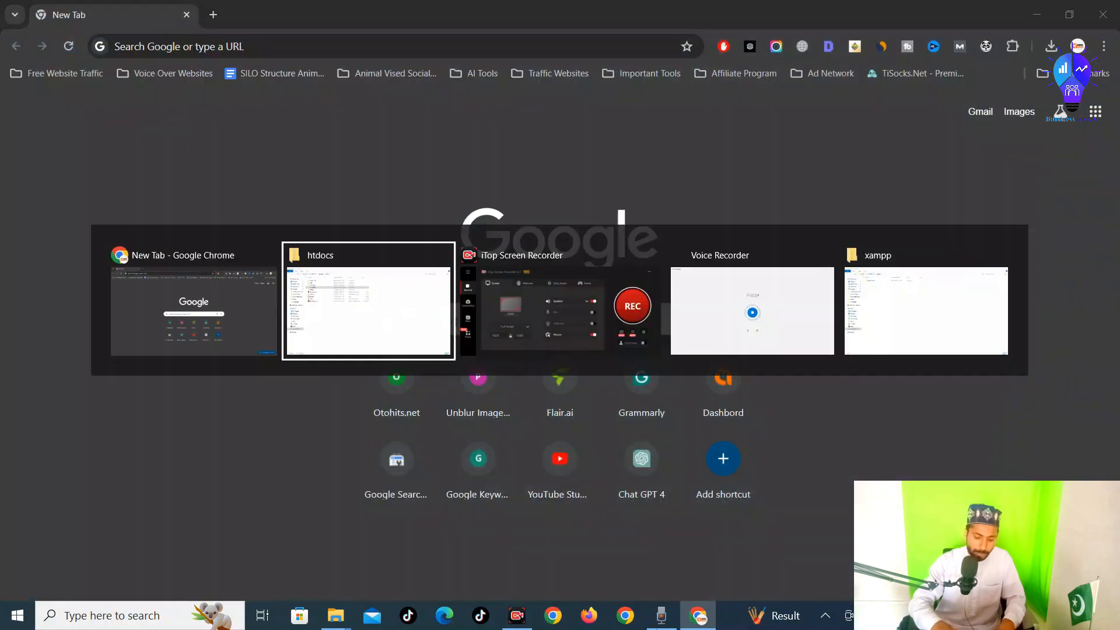
pyautogui.hotkey('alt', 'Tab')
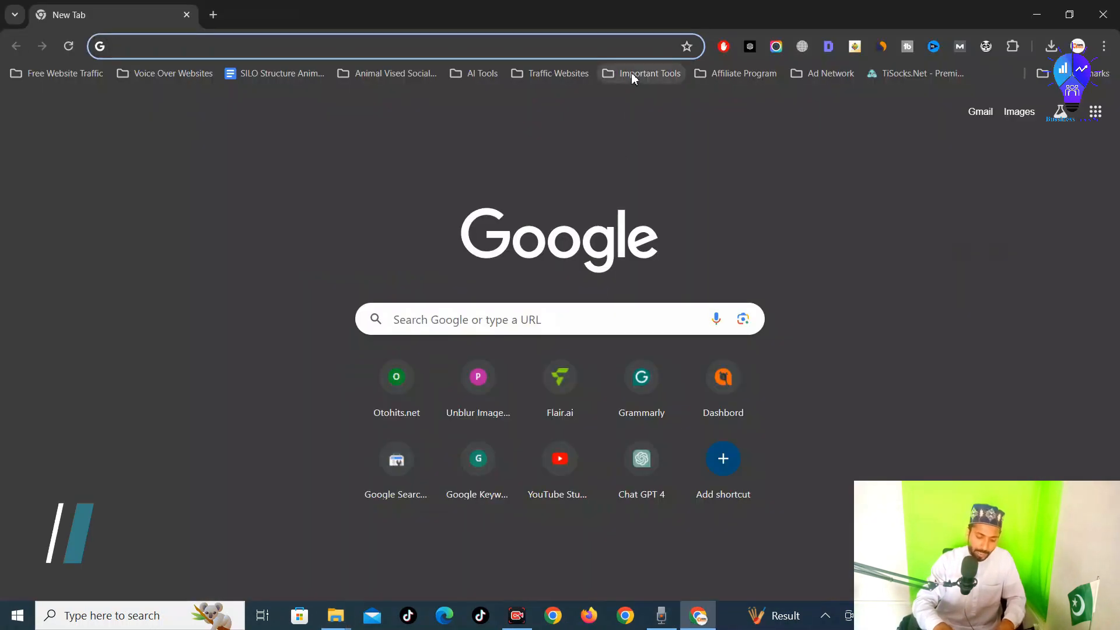
pyautogui.write('l')
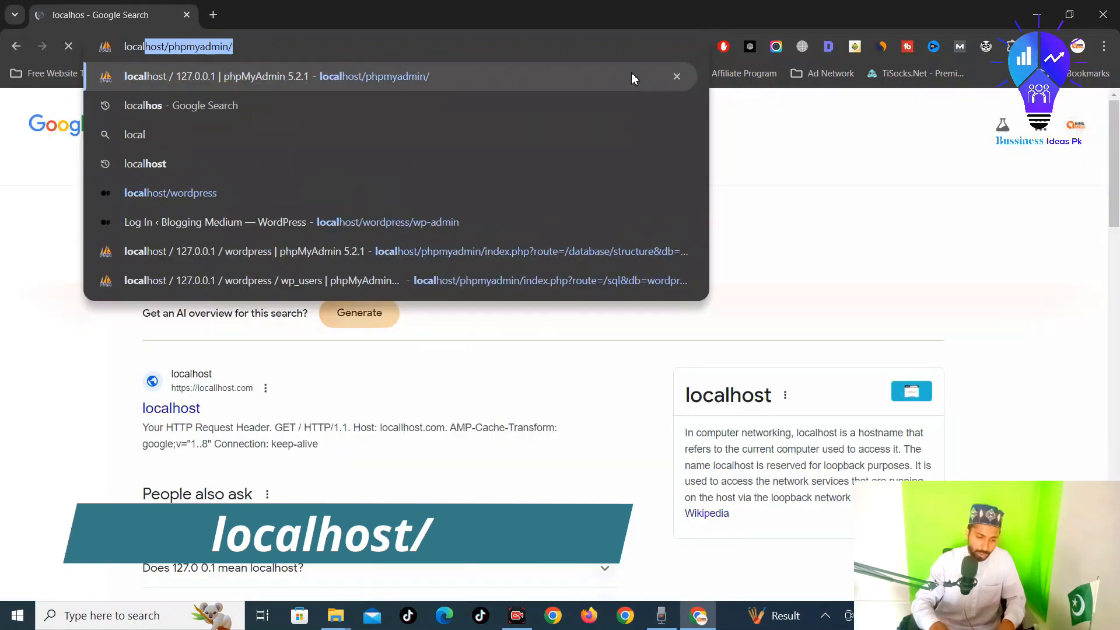
pyautogui.write('hi')
pyautogui.press('BackSpace')
pyautogui.write('ost')
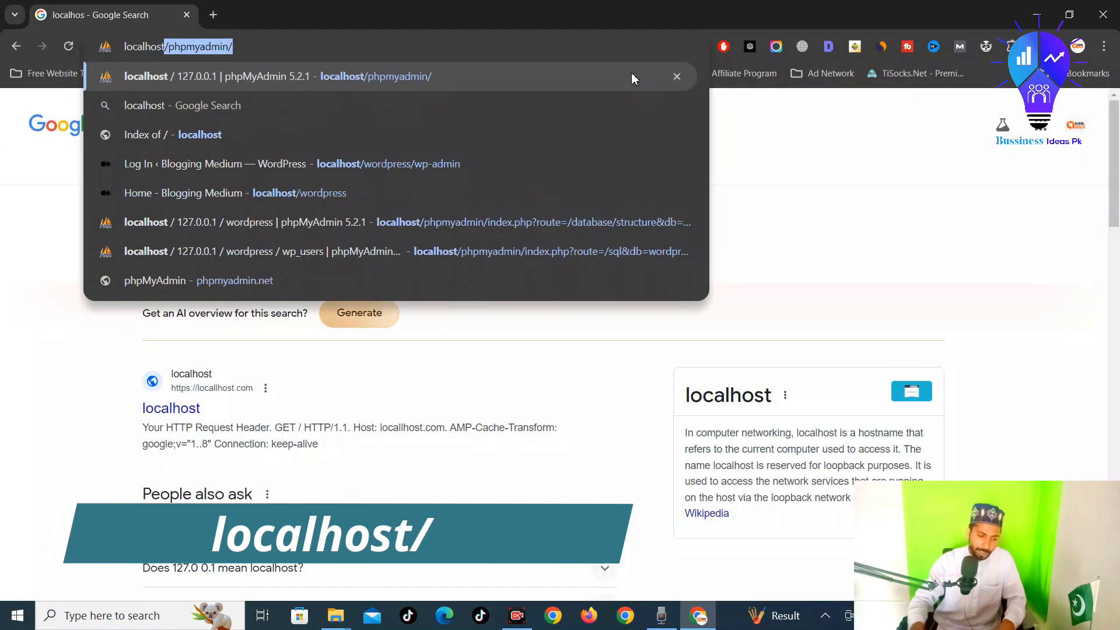
pyautogui.press('Delete')
pyautogui.press('Return')
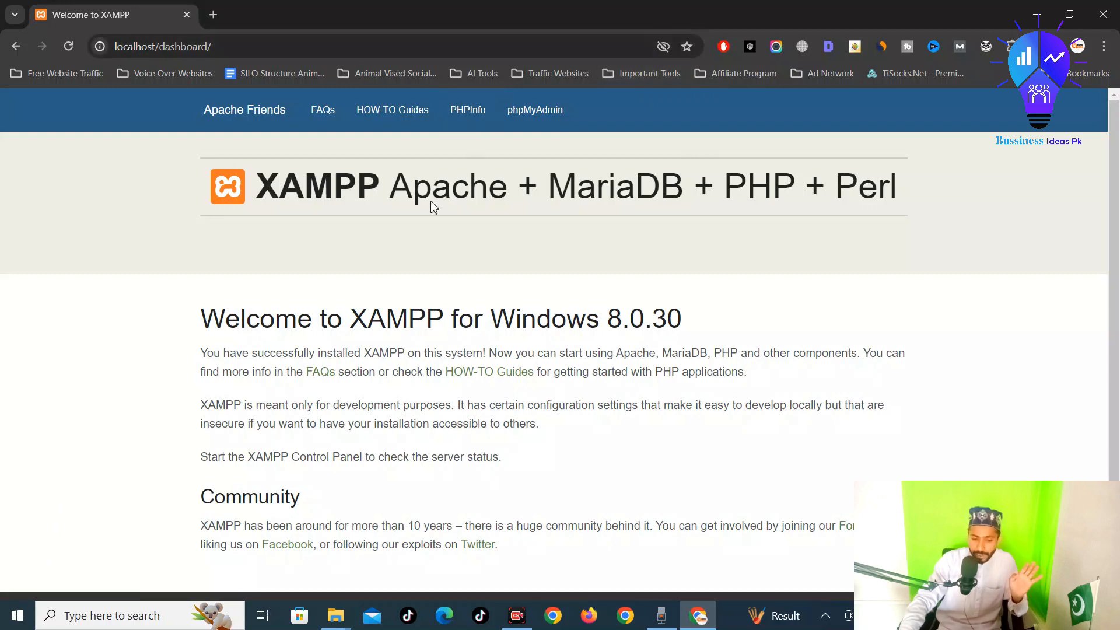
pyautogui.scroll(-2, 286, 202)
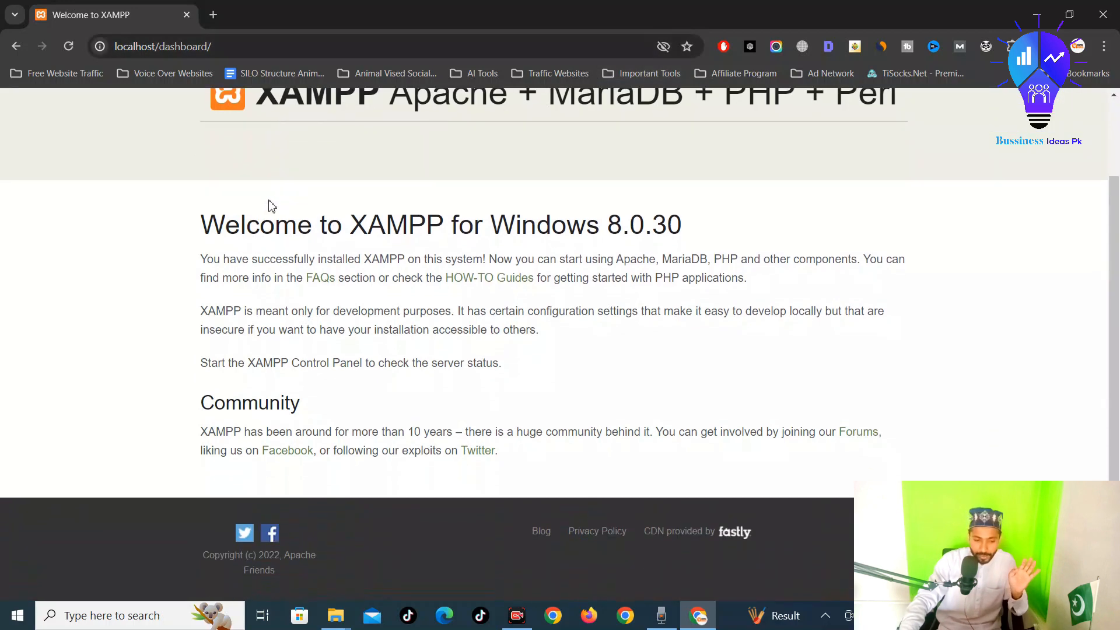
pyautogui.scroll(2, 272, 205)
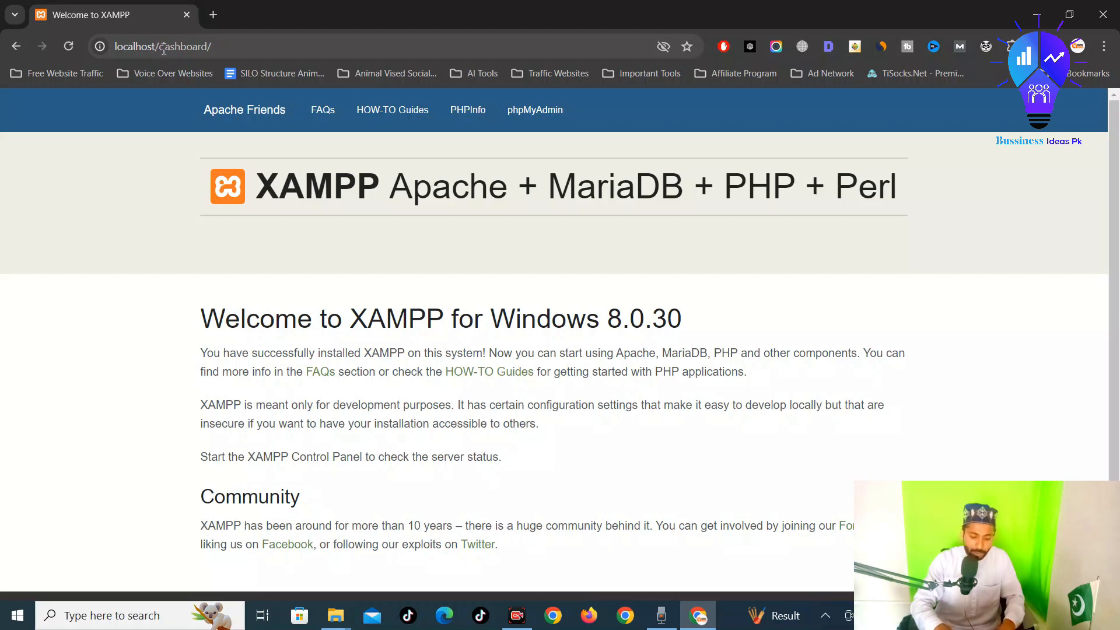
# Change the address from localhost/dashboard to localhost/wordpress to load the WordPress setup
pyautogui.moveTo(162, 48); pyautogui.dragTo(221, 50)
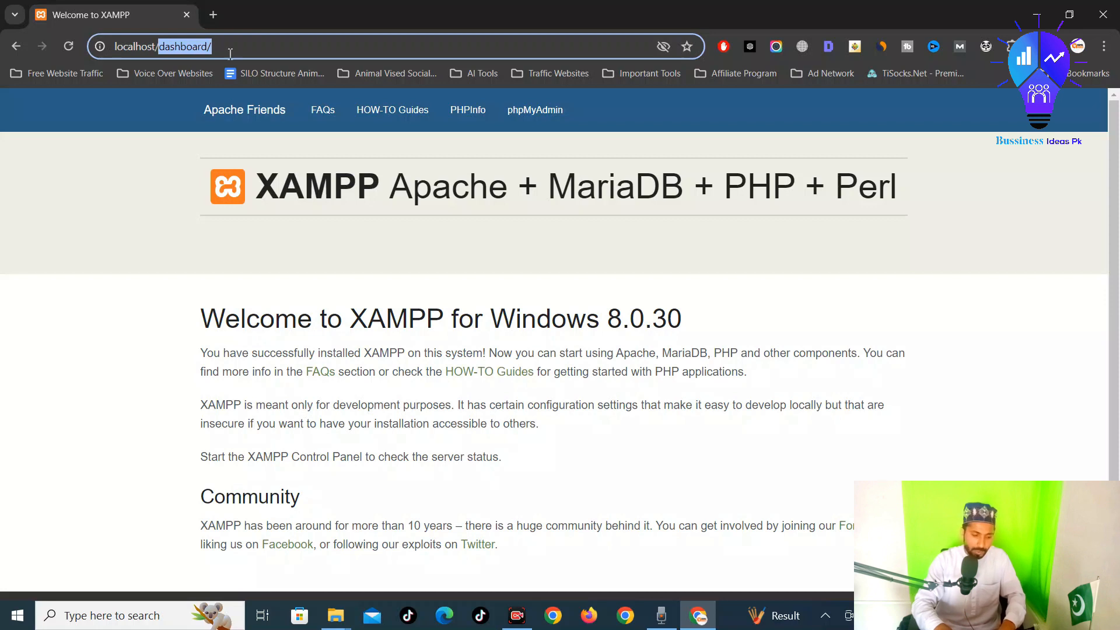
pyautogui.write('wordpress')
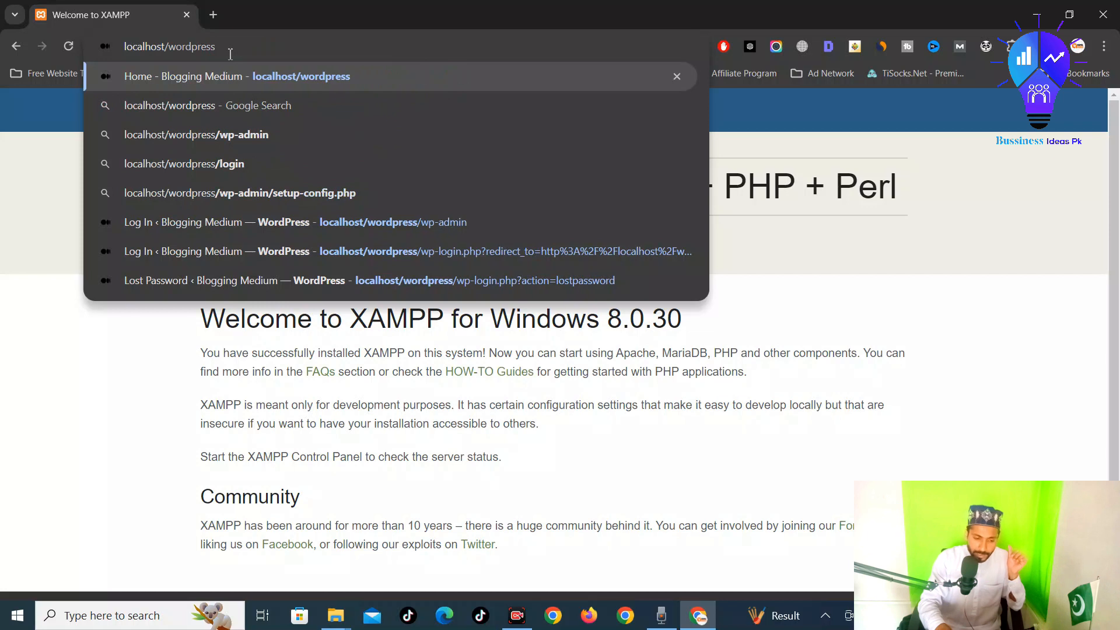
pyautogui.press('Return')
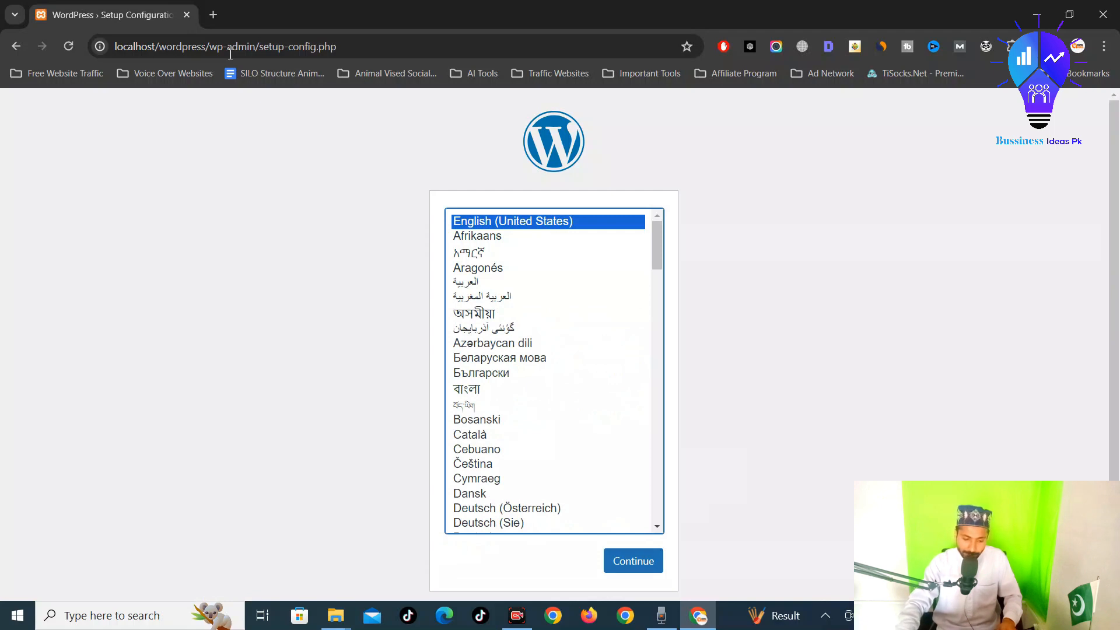
# Keep English (United States), highlight the five database requirements, and proceed with Let's go!
pyautogui.click(630, 568)
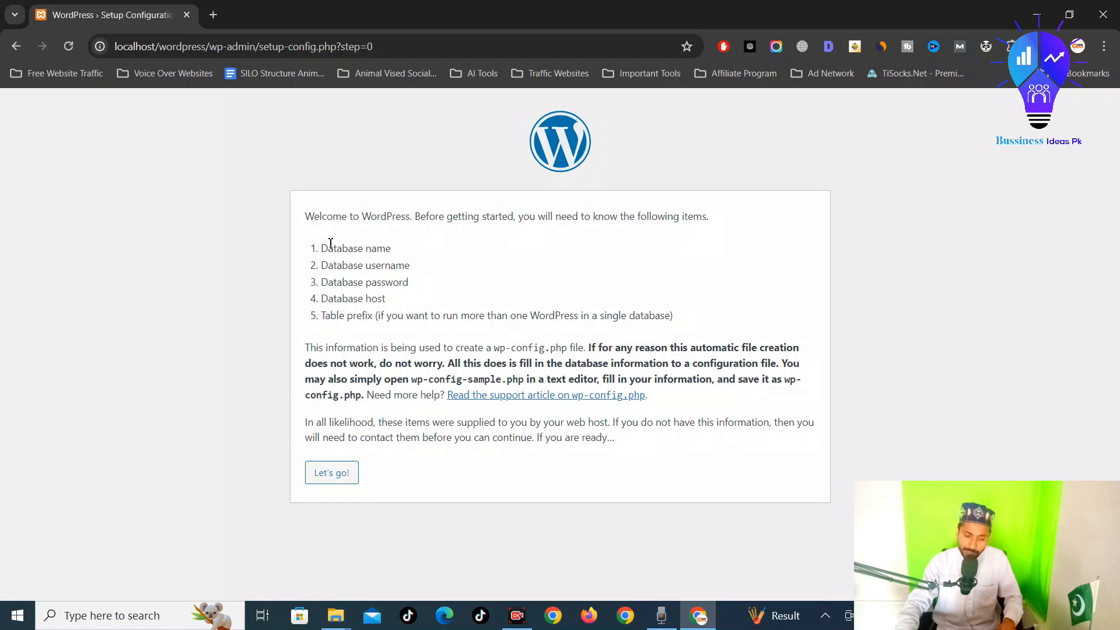
pyautogui.moveTo(324, 248); pyautogui.dragTo(395, 250)
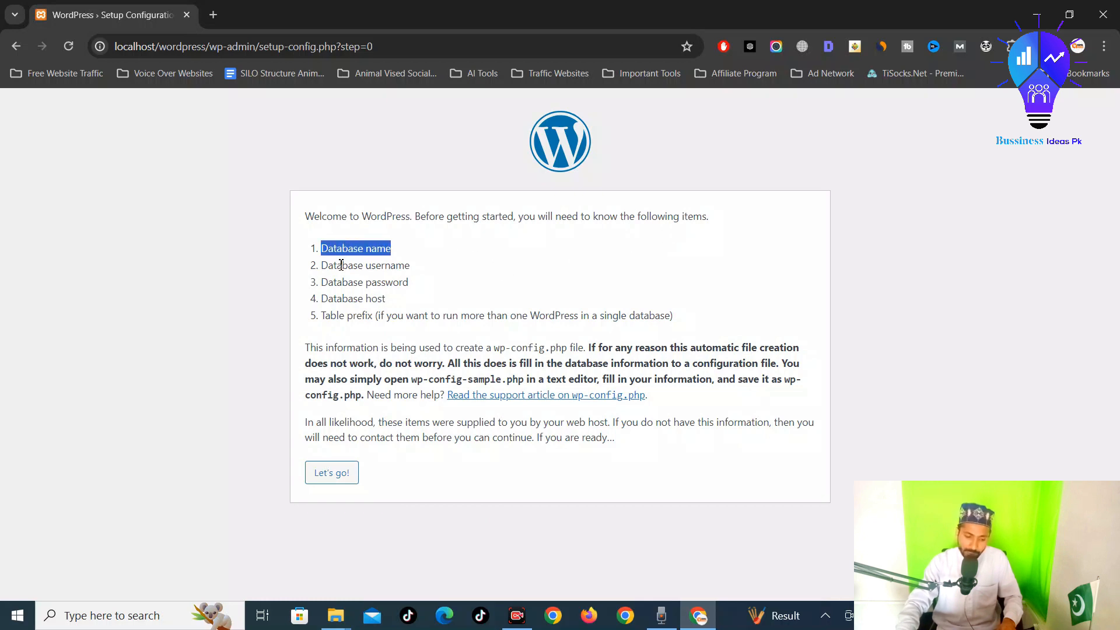
pyautogui.moveTo(321, 267); pyautogui.dragTo(427, 270)
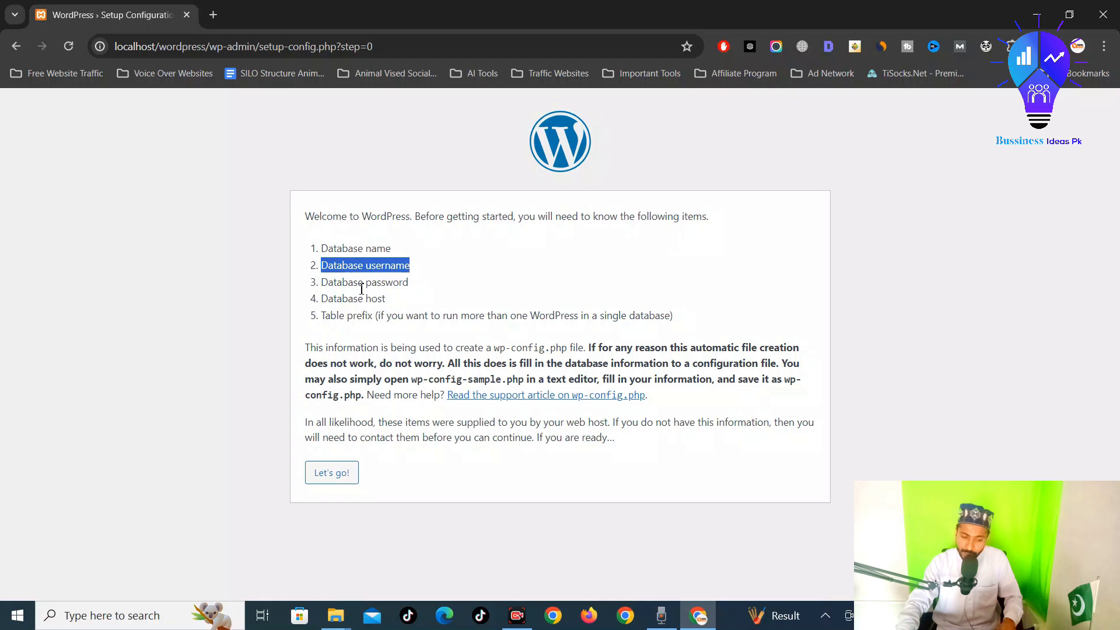
pyautogui.moveTo(321, 282); pyautogui.dragTo(414, 287)
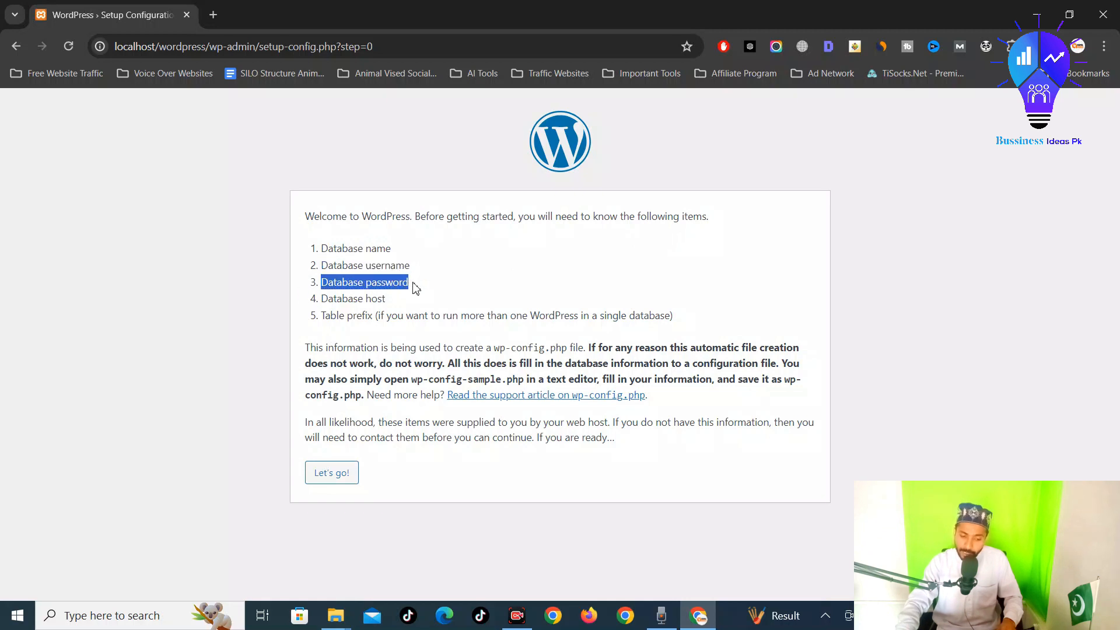
pyautogui.moveTo(322, 299); pyautogui.dragTo(397, 304)
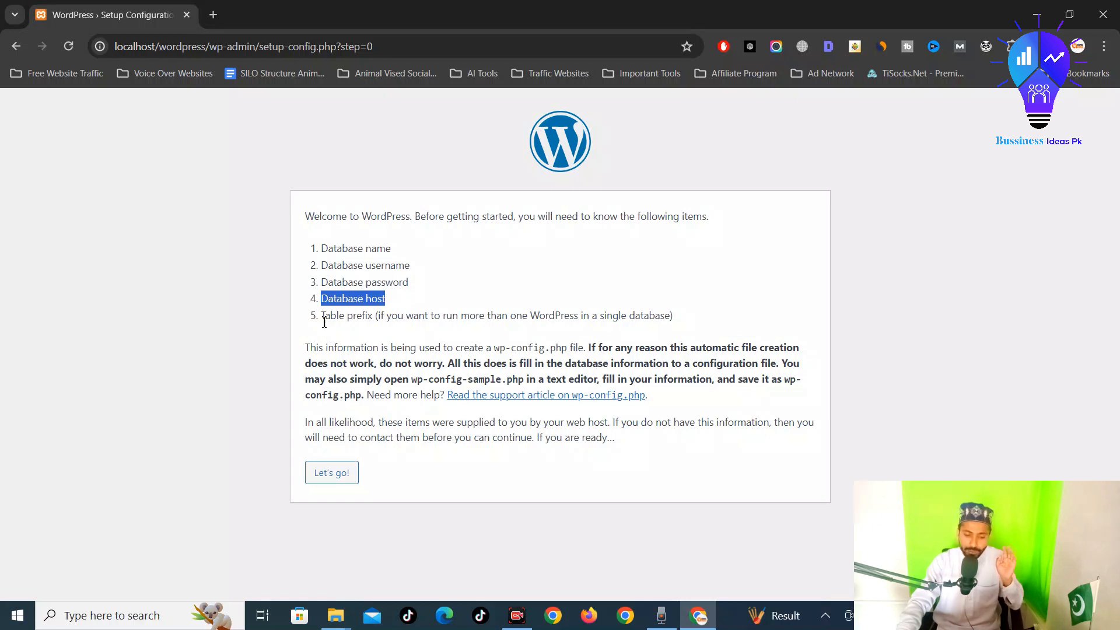
pyautogui.moveTo(326, 318); pyautogui.dragTo(489, 328)
pyautogui.click(353, 478)
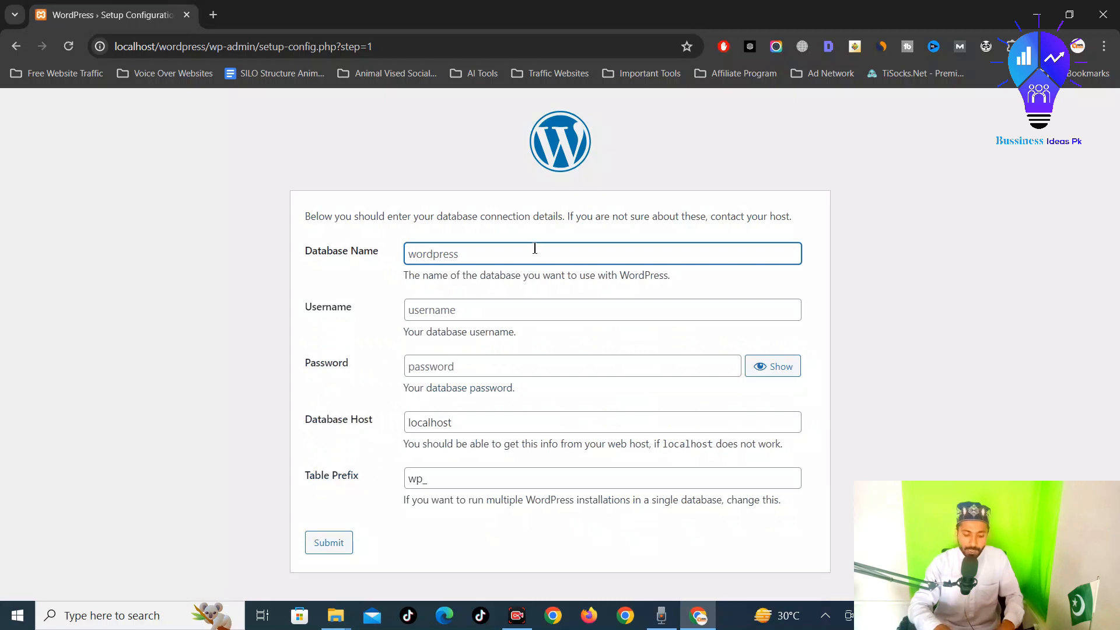
# Load localhost/phpmyadmin in a new browser tab
pyautogui.click(212, 14)
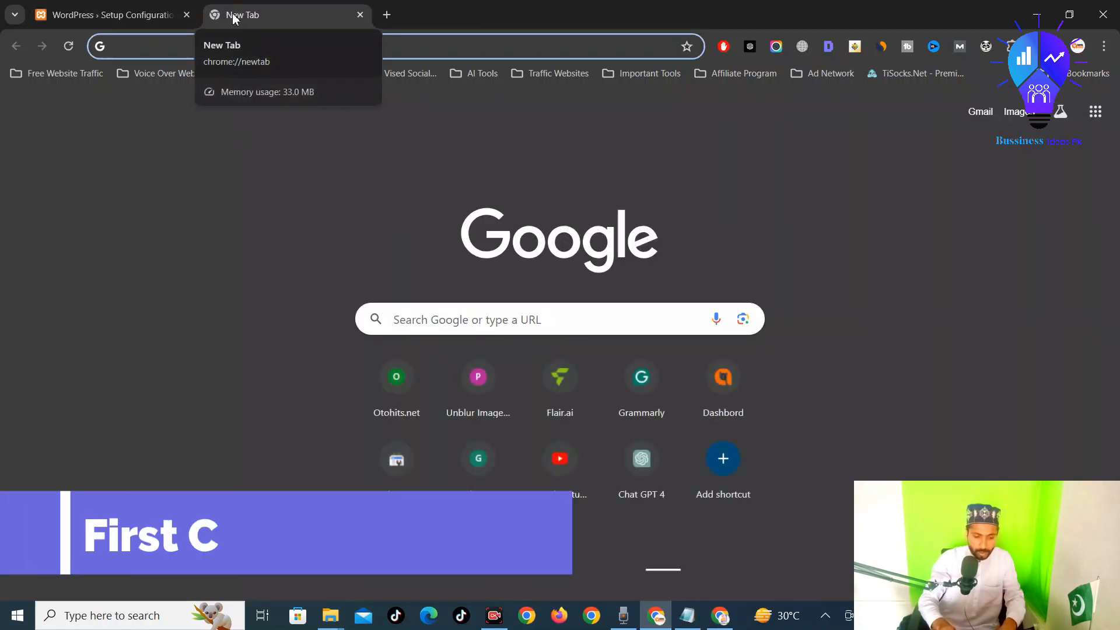
pyautogui.write('lo')
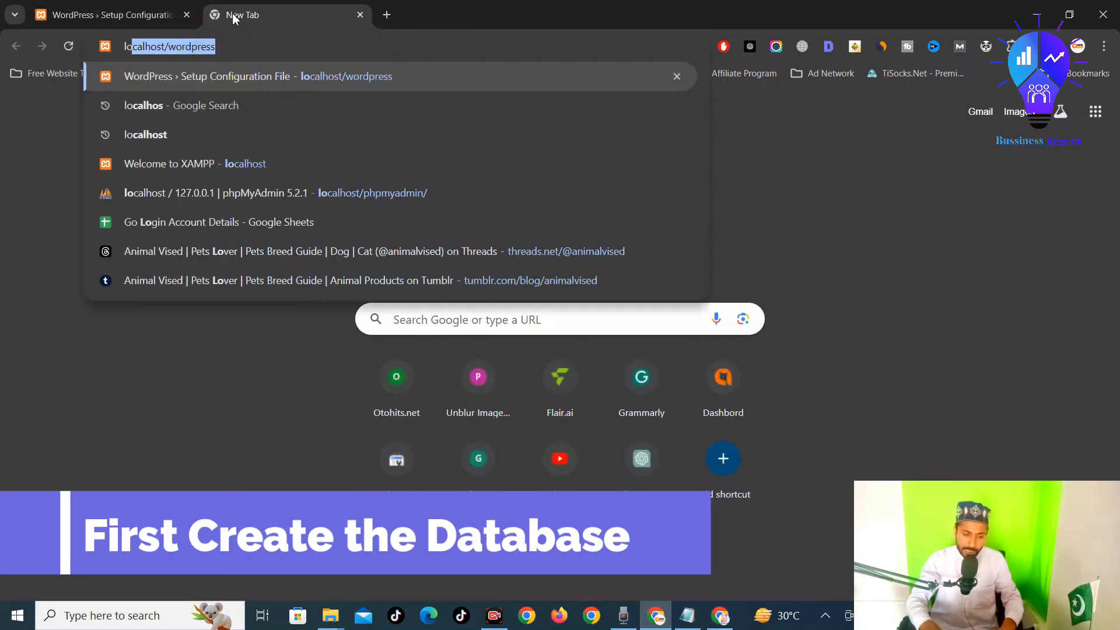
pyautogui.press('Down')
pyautogui.press('Down')
pyautogui.press('Down')
pyautogui.press('Down')
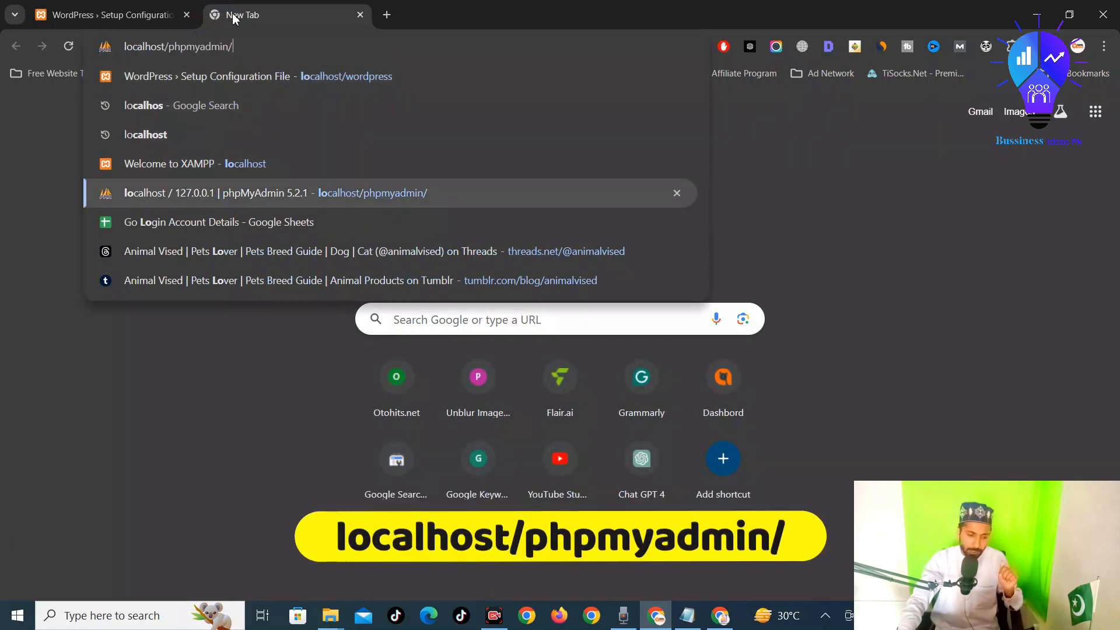
pyautogui.press('Return')
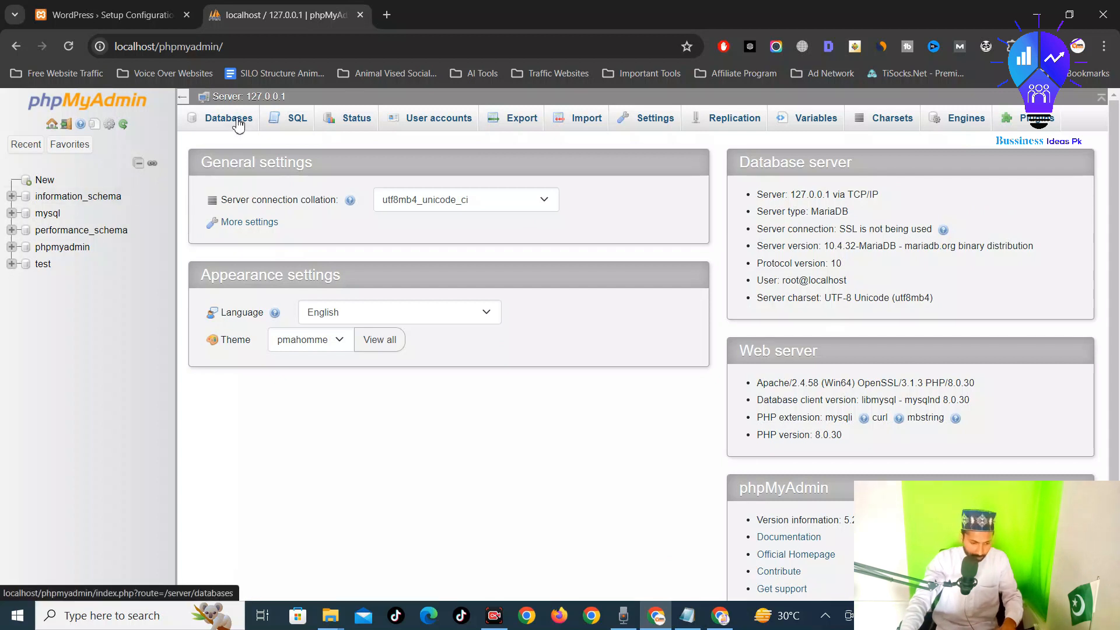
# Create a new empty database named irfan and open its structure page
pyautogui.click(238, 124)
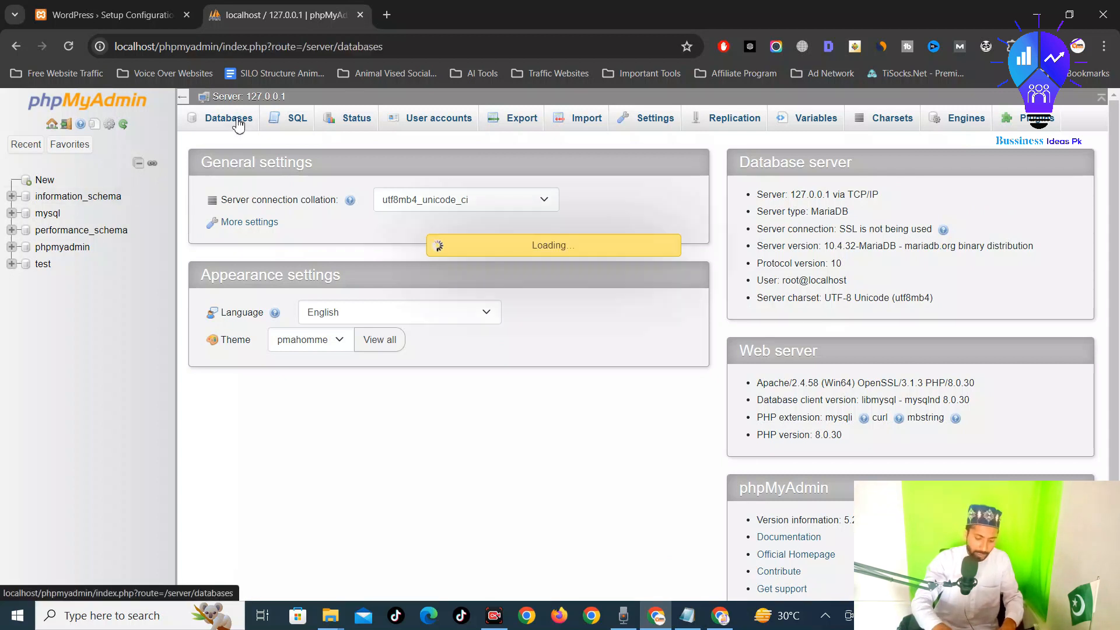
pyautogui.click(300, 238)
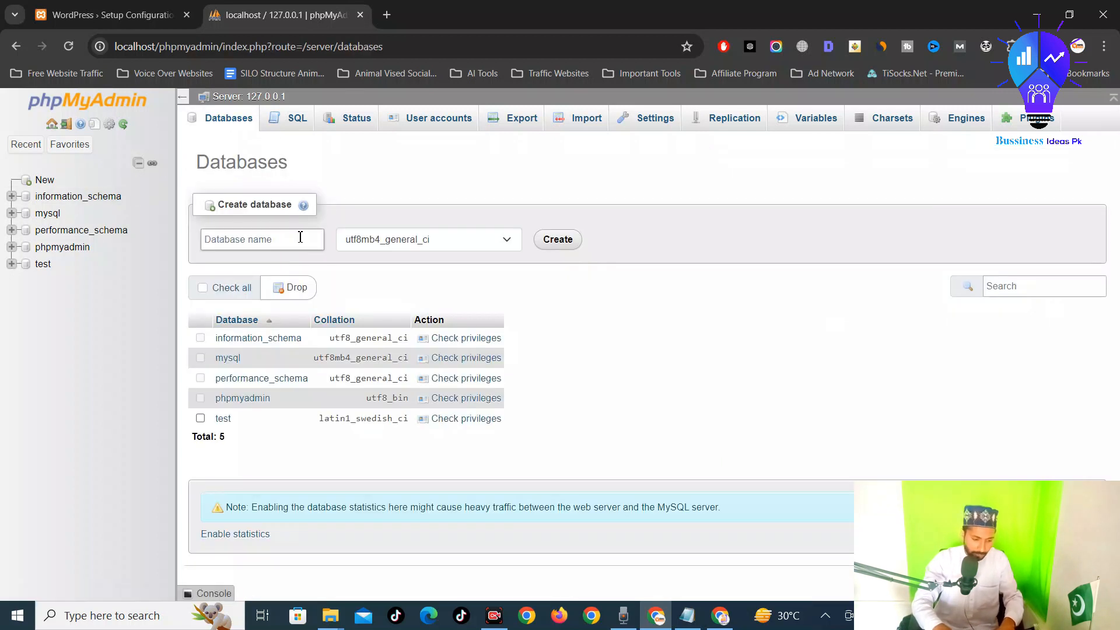
pyautogui.click(248, 247)
pyautogui.write('irfan')
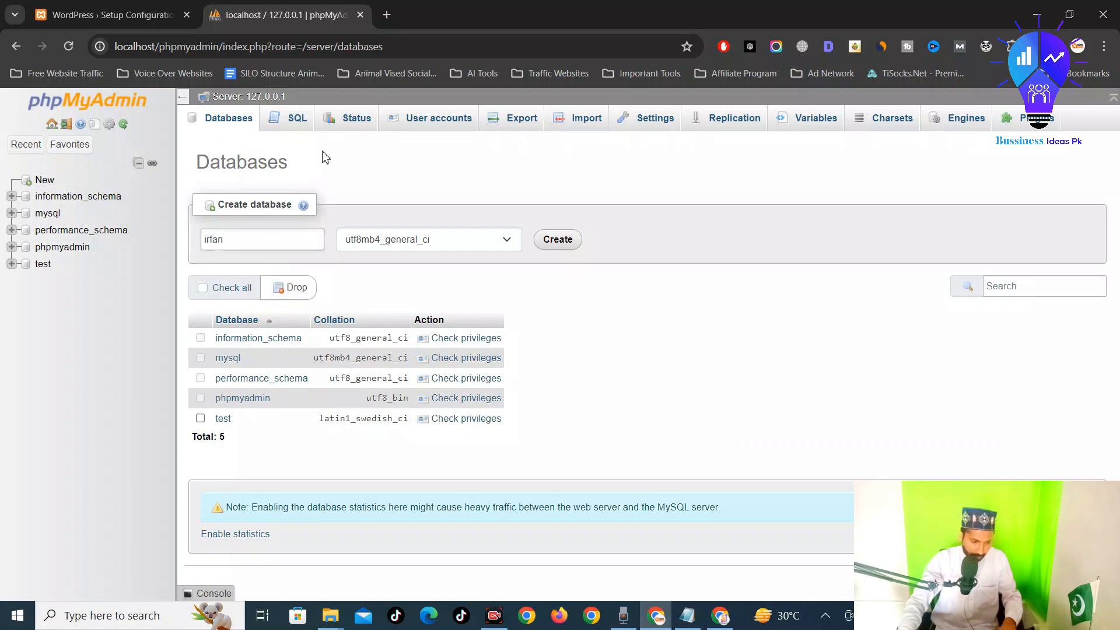
pyautogui.click(573, 245)
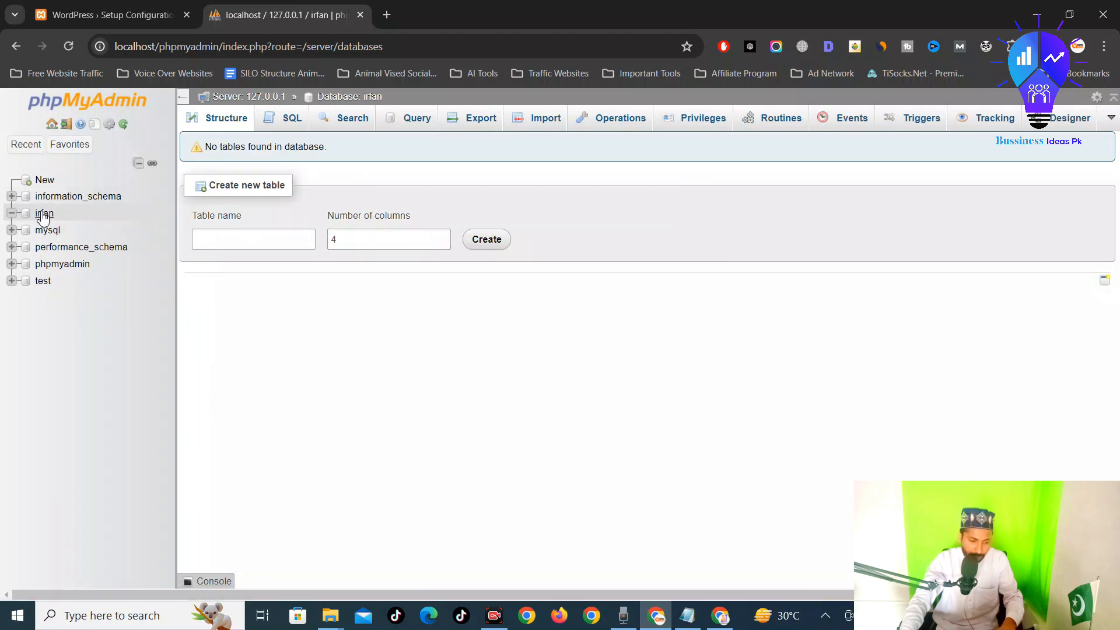
pyautogui.click(44, 214)
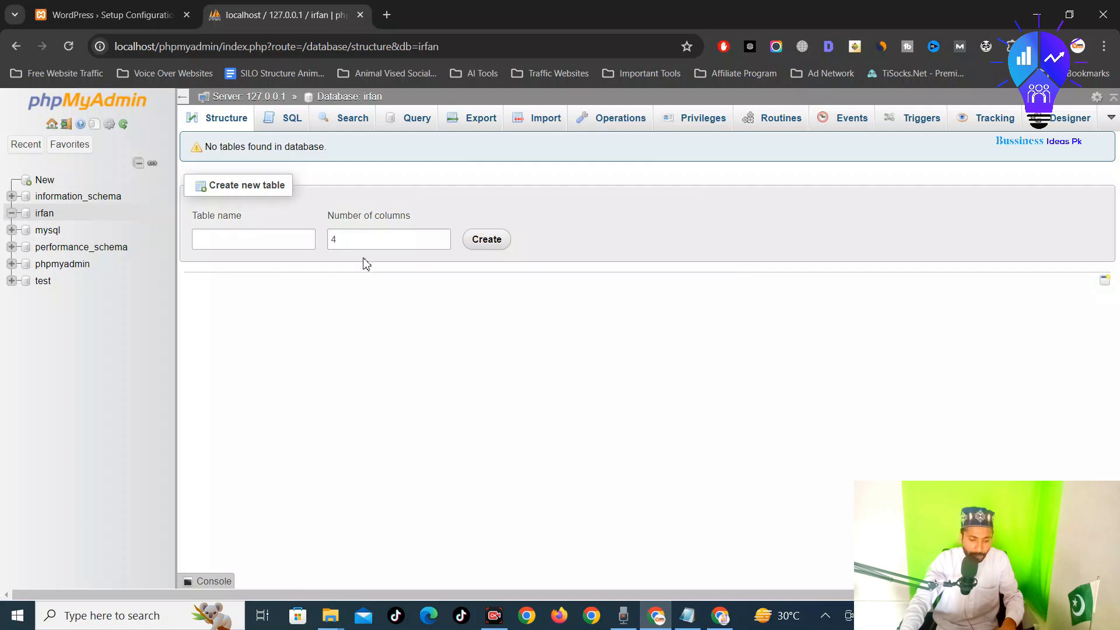
pyautogui.hotkey('alt', 'Tab')
pyautogui.press('Tab')
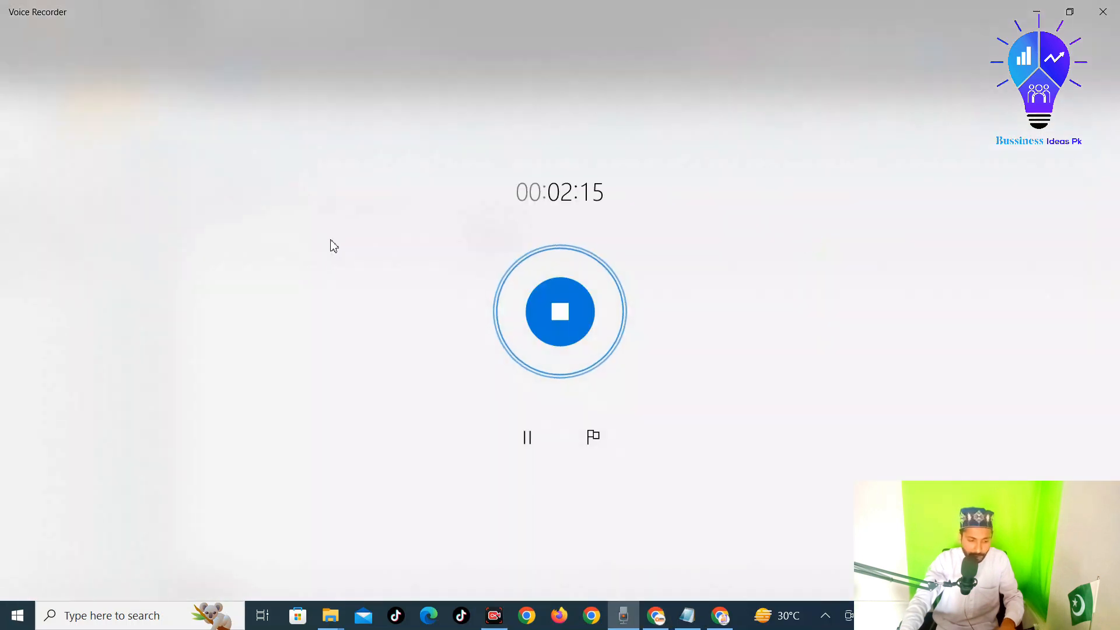
# Set database name irfan with username root, host localhost and prefix post_, then submit
pyautogui.hotkey('alt', 'Tab')
pyautogui.press('Tab')
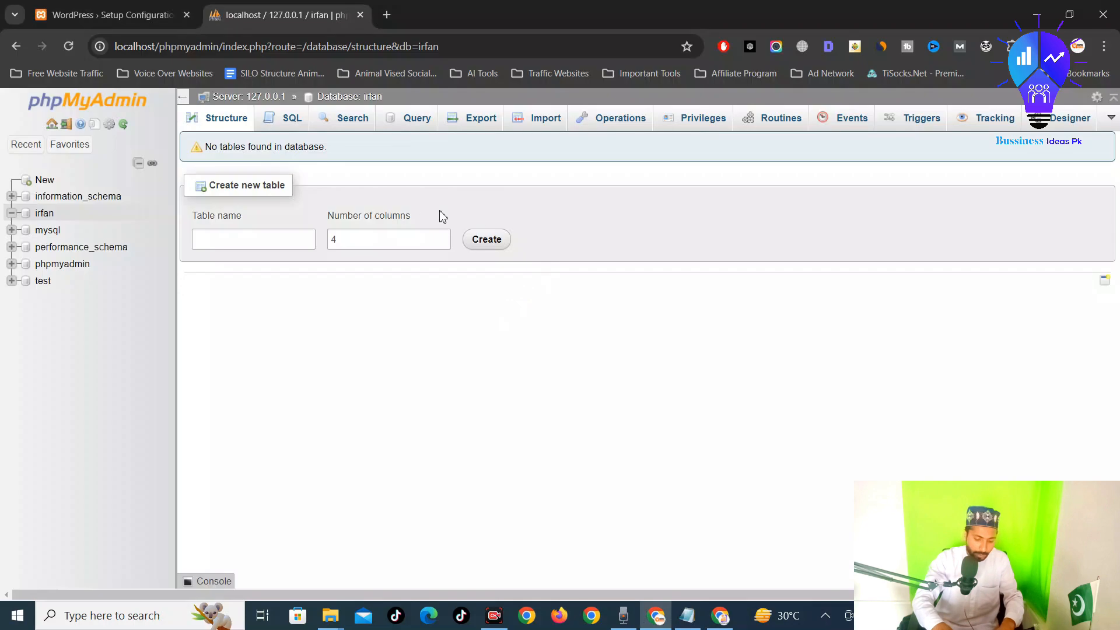
pyautogui.click(111, 15)
pyautogui.doubleClick(486, 255)
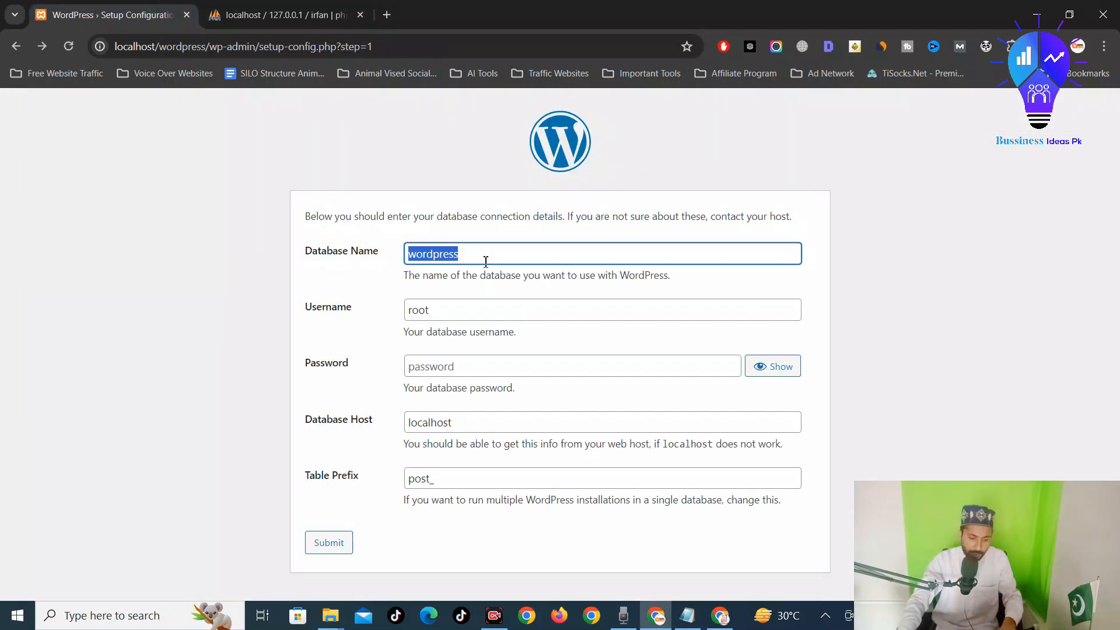
pyautogui.write('irfan')
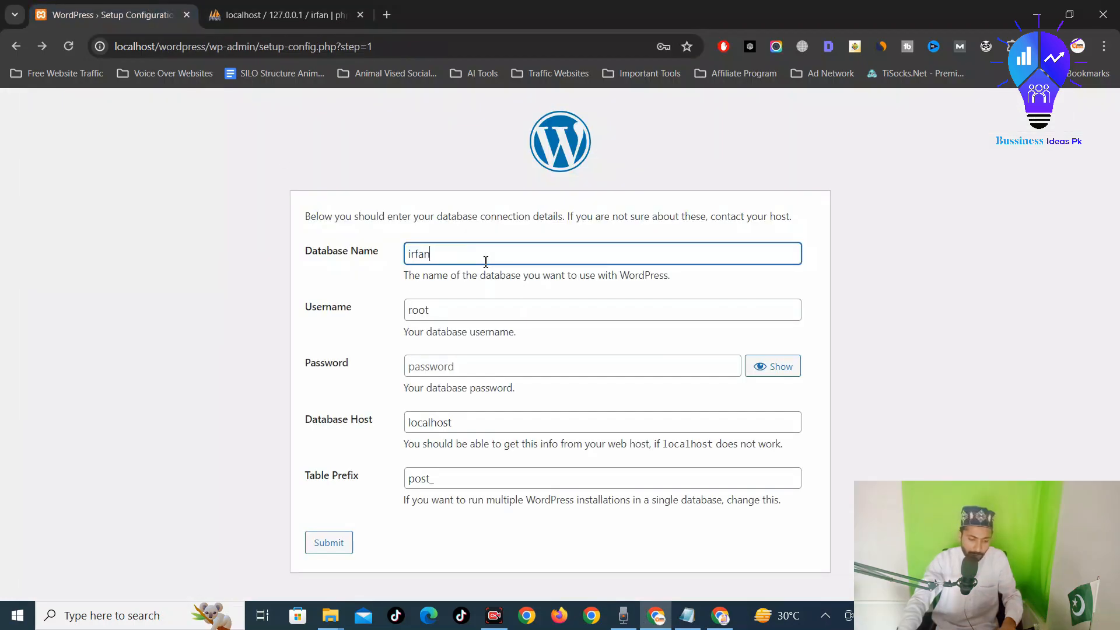
pyautogui.click(449, 309)
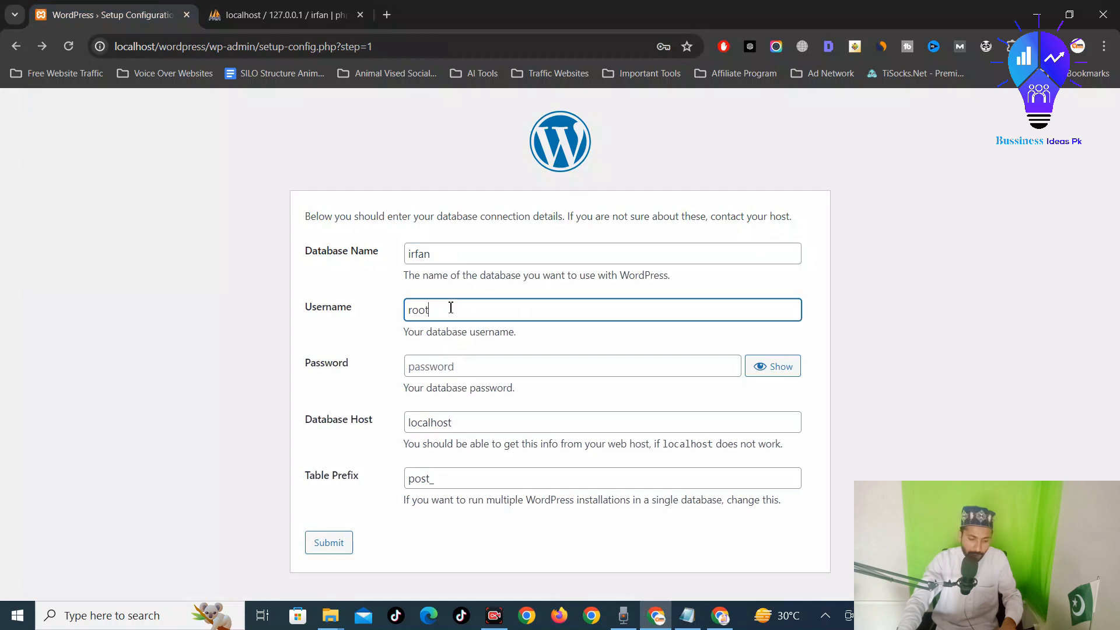
pyautogui.click(457, 367)
pyautogui.click(453, 429)
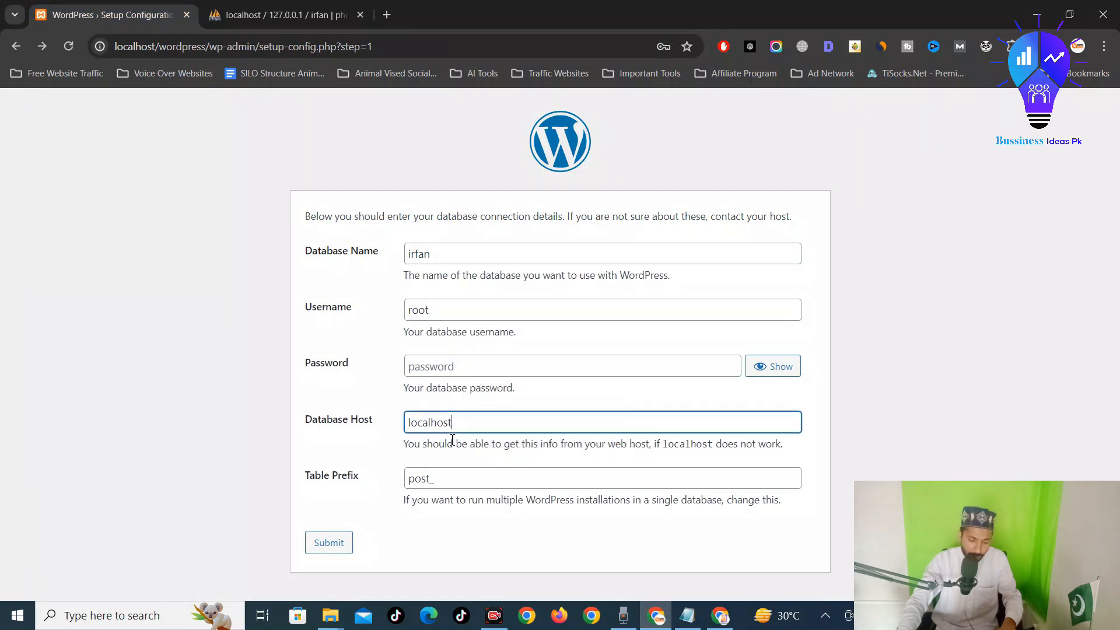
pyautogui.click(439, 479)
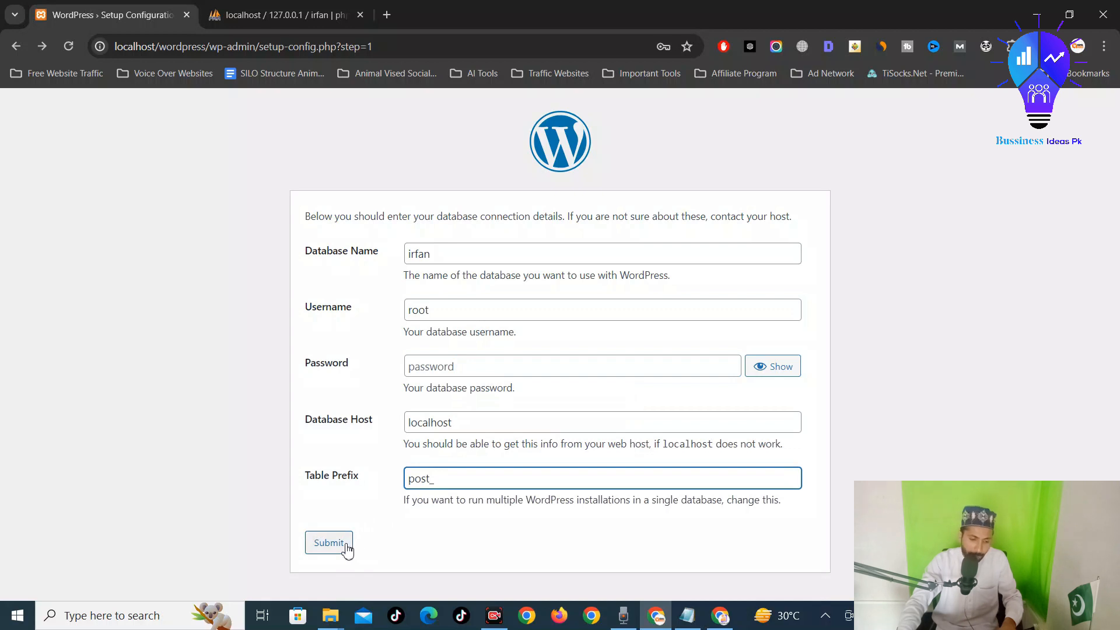
pyautogui.click(344, 543)
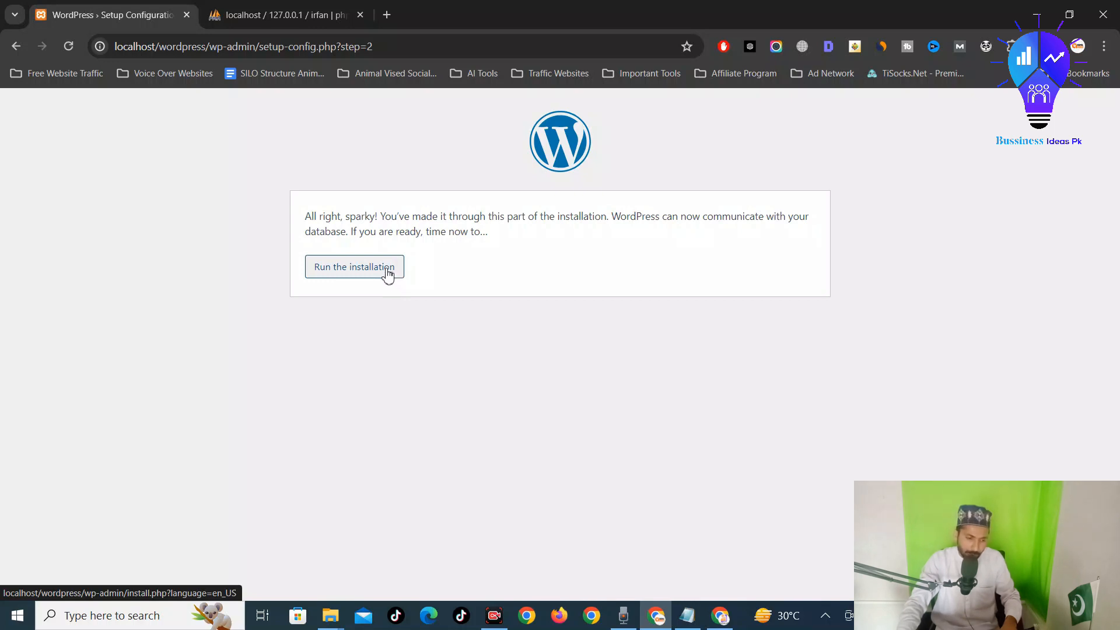
# Start the installation and enter site title 'Business Ideas Pk' and username admin
pyautogui.click(388, 275)
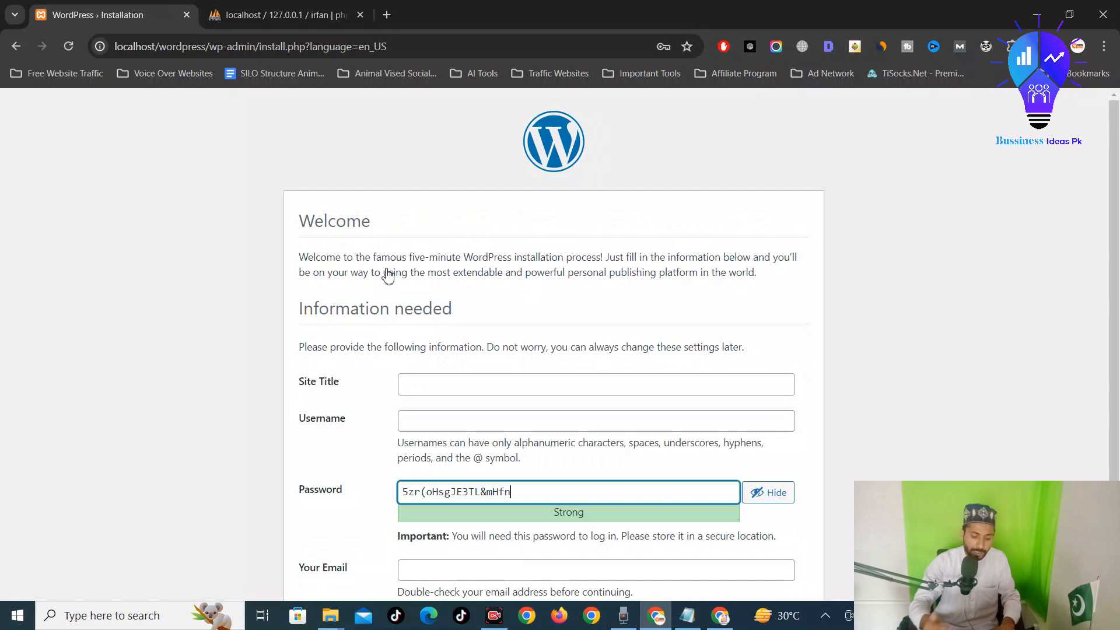
pyautogui.scroll(-1, 415, 315)
pyautogui.click(441, 305)
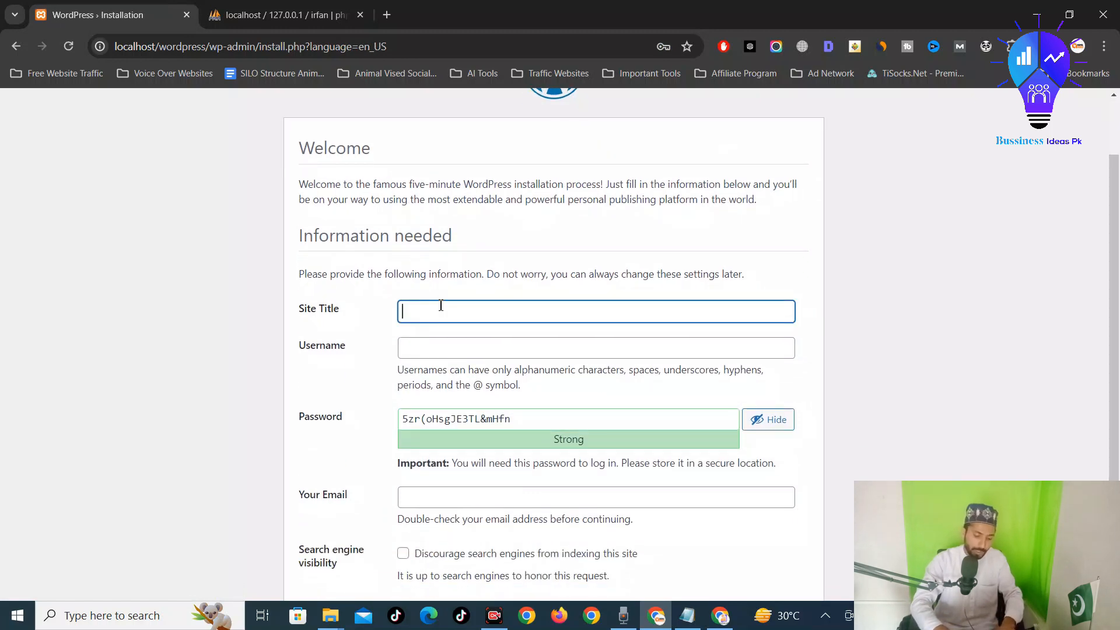
pyautogui.write('Business Ideas')
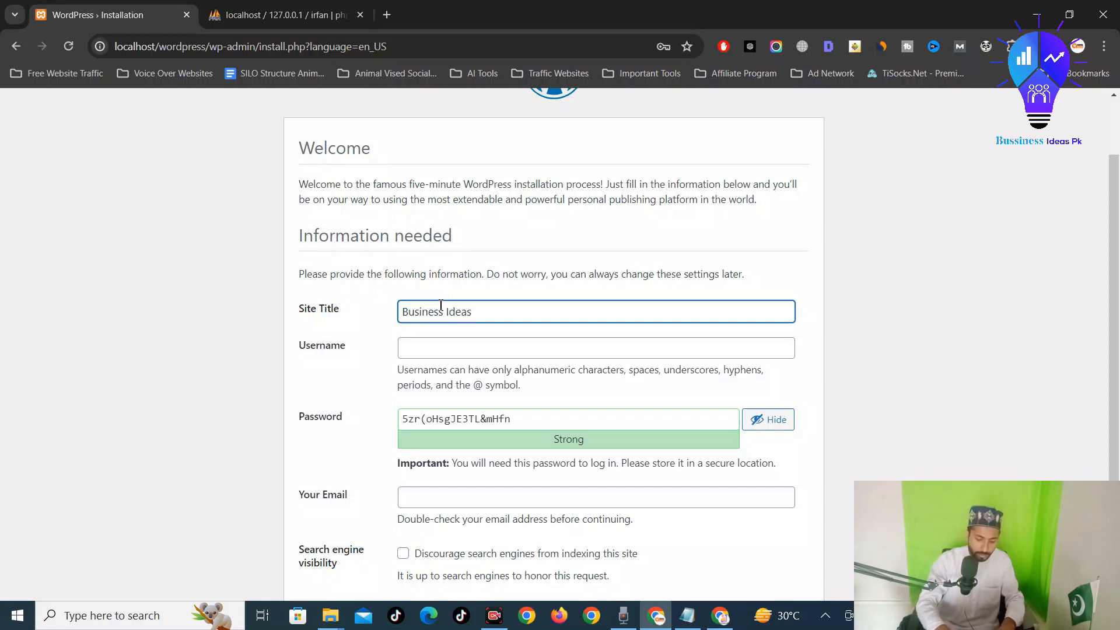
pyautogui.press('BackSpace')
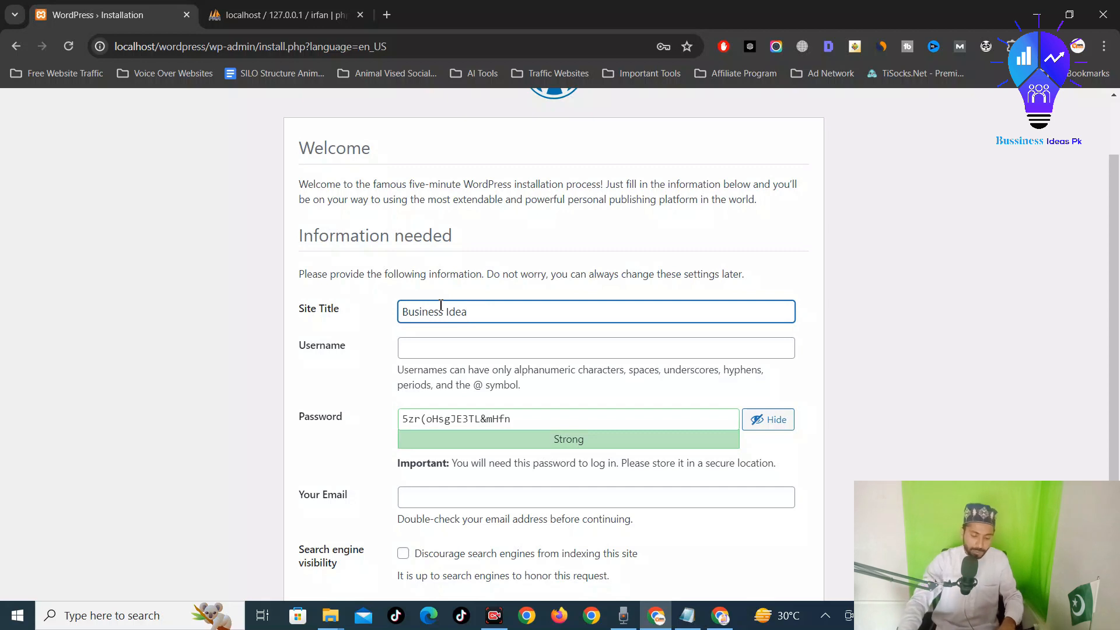
pyautogui.write('s Pk')
pyautogui.press('Tab')
pyautogui.write('admin')
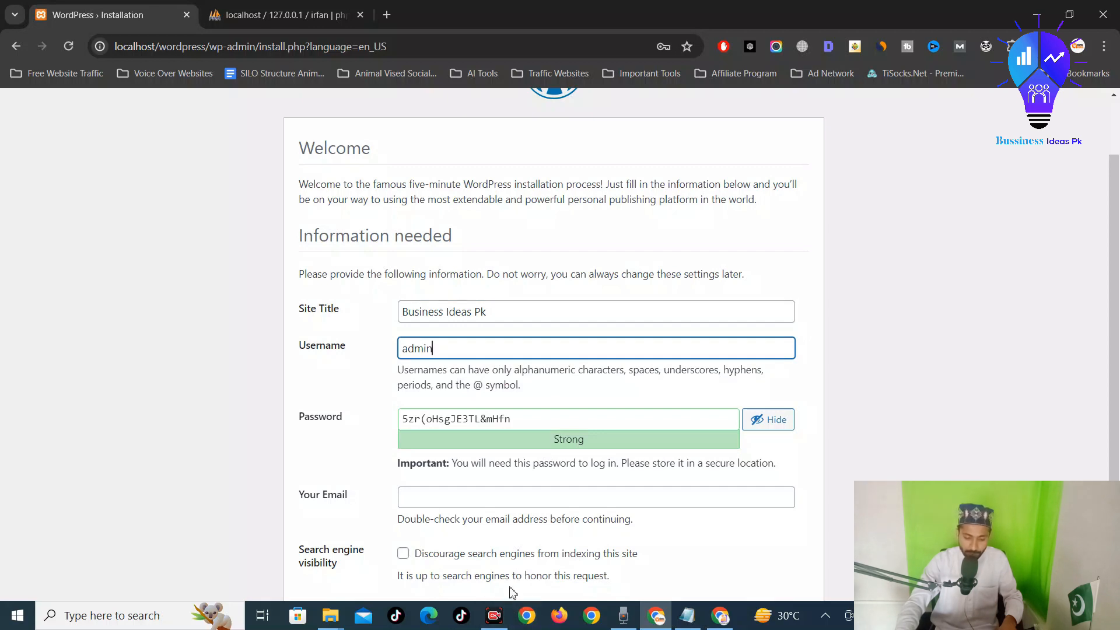
# Copy the generated password and bring up the Wordprees web notes in Notepad
pyautogui.click(494, 615)
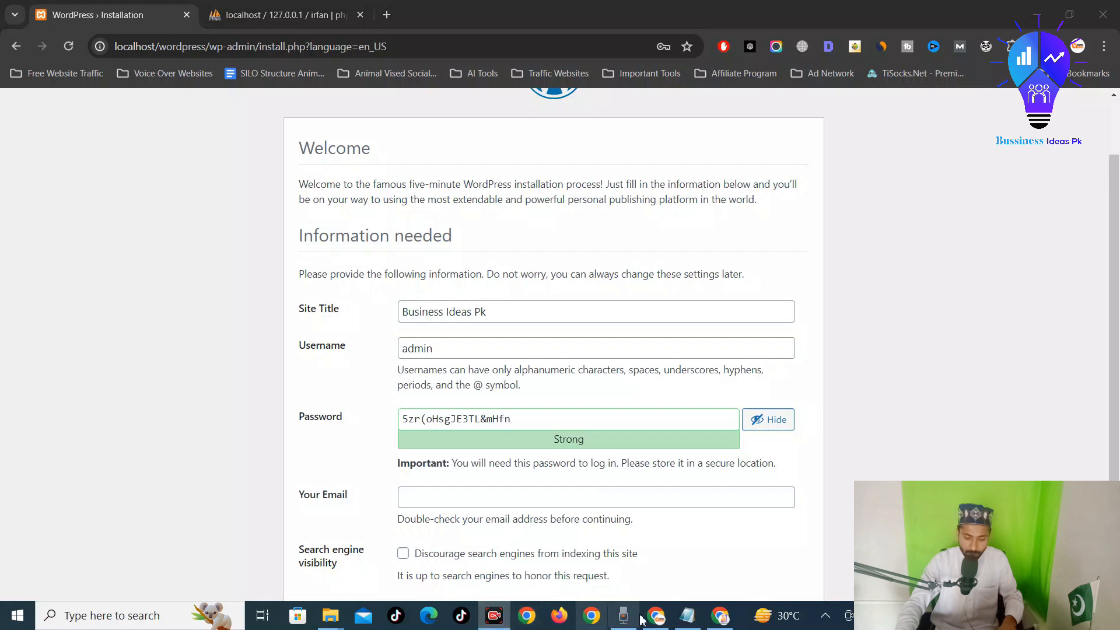
pyautogui.click(623, 616)
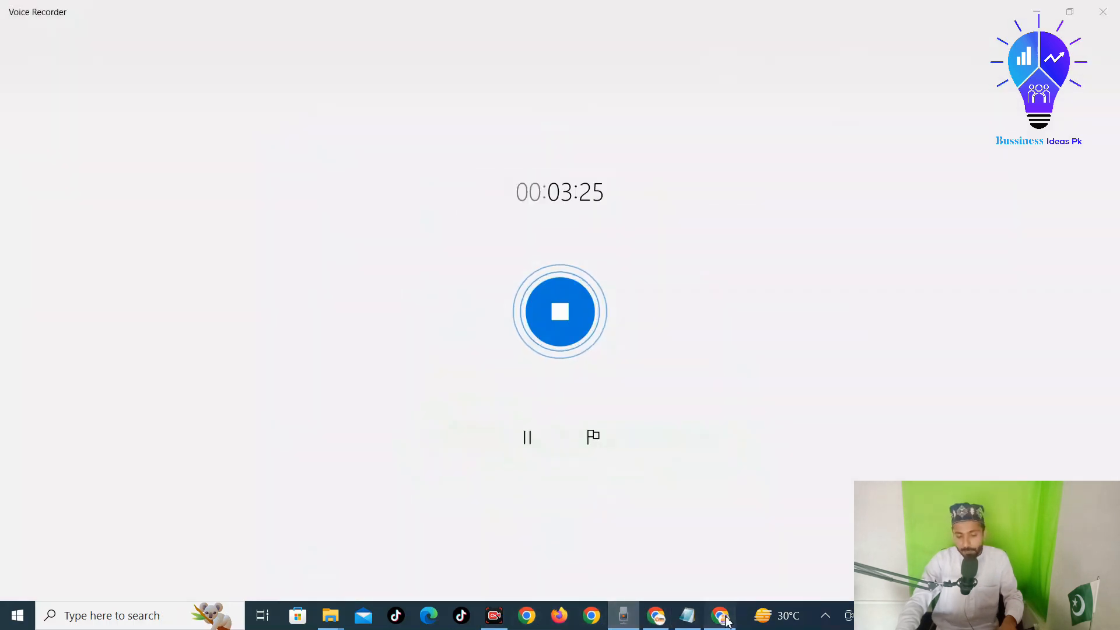
pyautogui.click(665, 616)
pyautogui.click(659, 617)
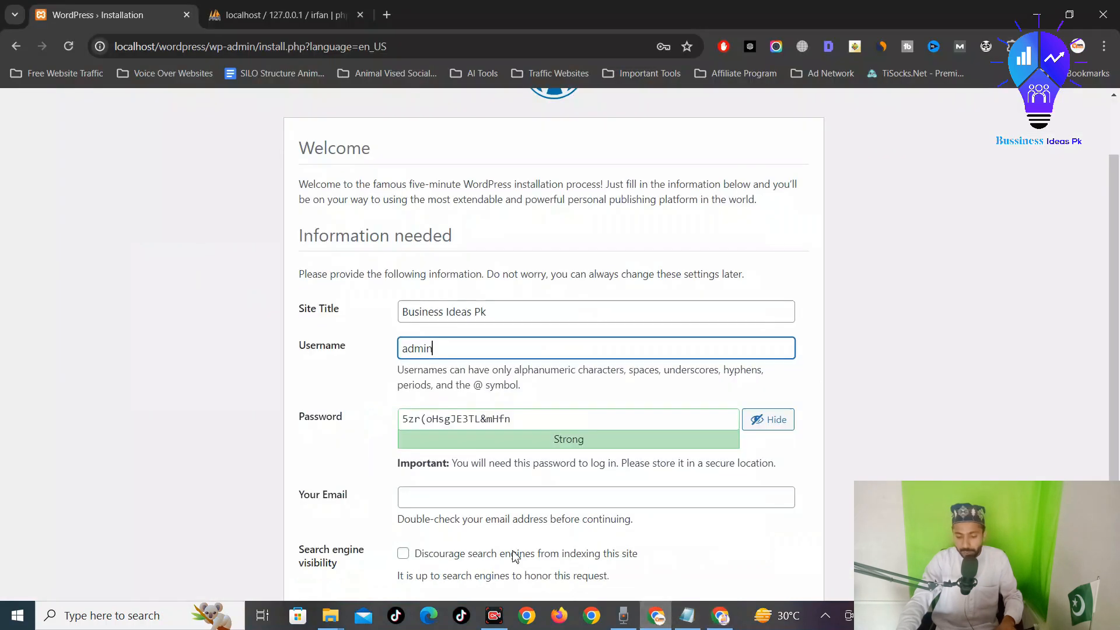
pyautogui.click(844, 352)
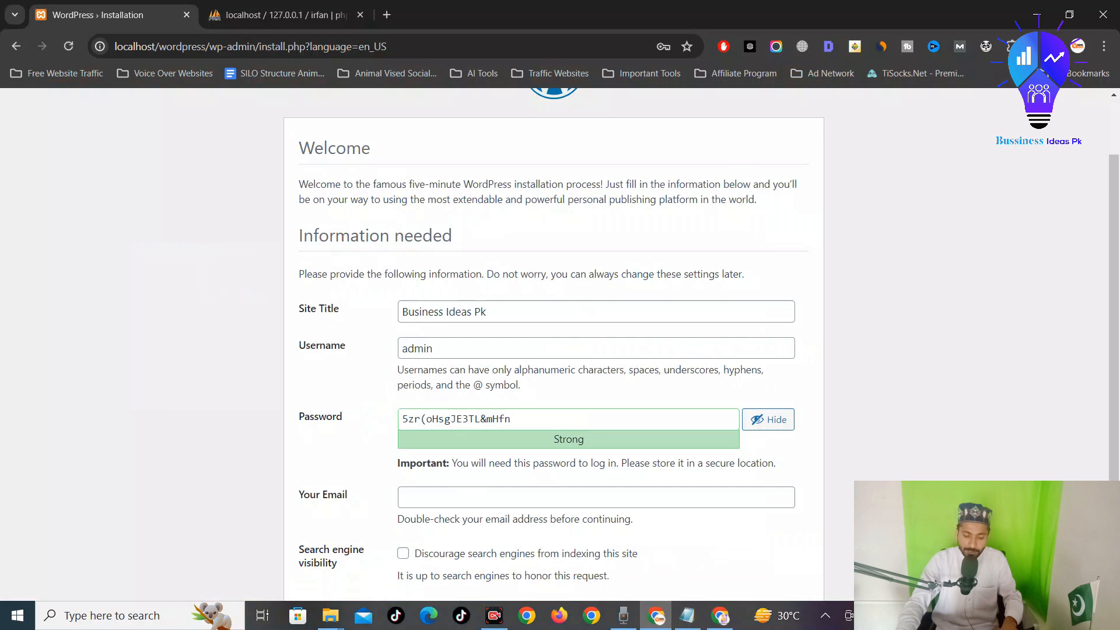
pyautogui.click(544, 420)
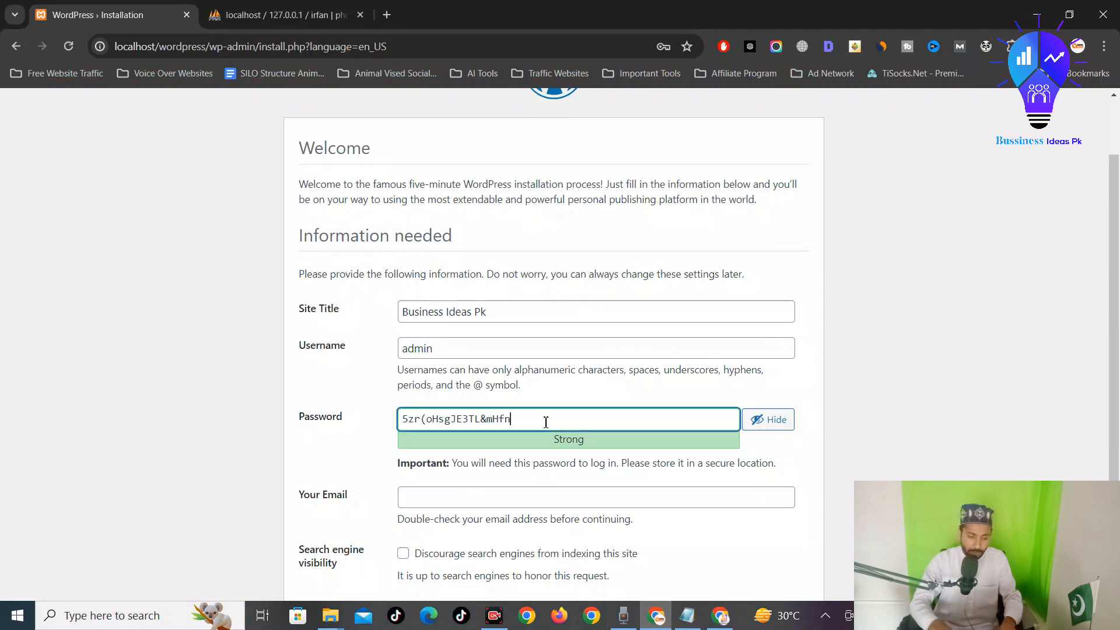
pyautogui.hotkey('ctrl', 'a')
pyautogui.hotkey('ctrl', 'c')
pyautogui.click(681, 620)
pyautogui.press('BackSpace')
# Add a 'WordPress Details' section with User Name and Password lines, pasting the copied password
pyautogui.hotkey('ctrl', 'z')
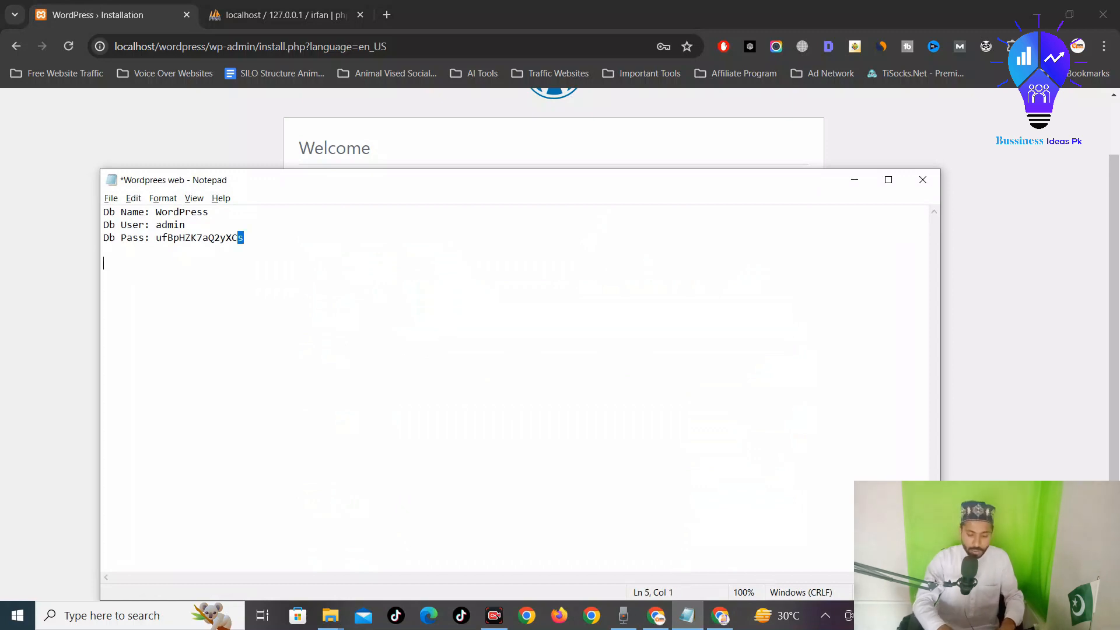
pyautogui.click(447, 334)
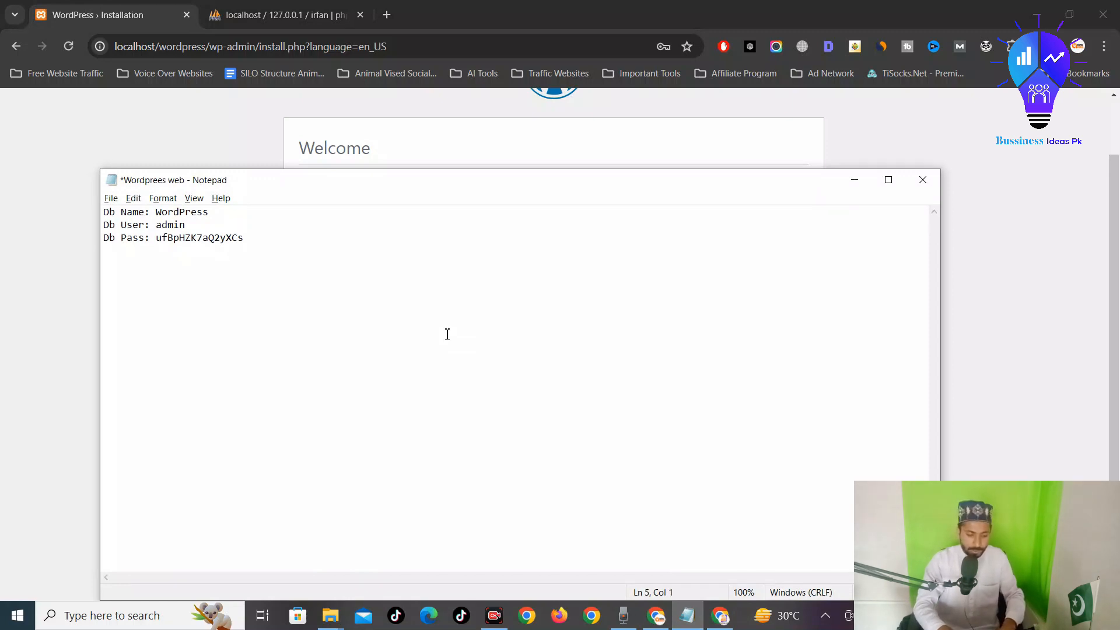
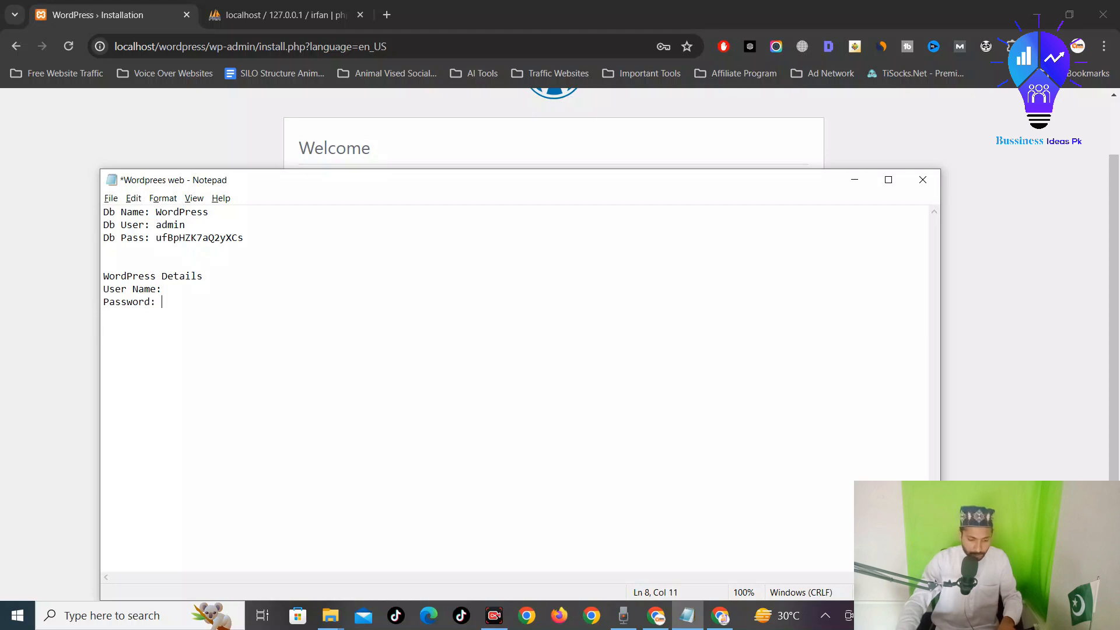
pyautogui.hotkey('ctrl', 'v')
pyautogui.press('Up')
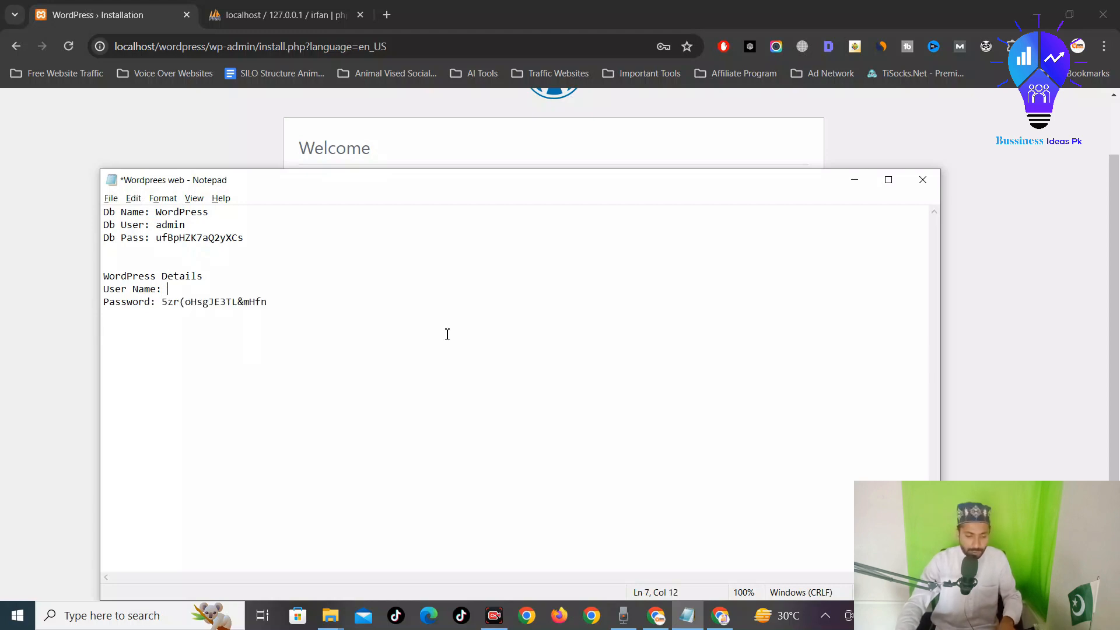
# Select the username admin in the installation form back in Chrome
pyautogui.hotkey('alt', 'Tab')
pyautogui.click(483, 352)
pyautogui.doubleClick(483, 354)
pyautogui.hotkey('alt', 'Tab')
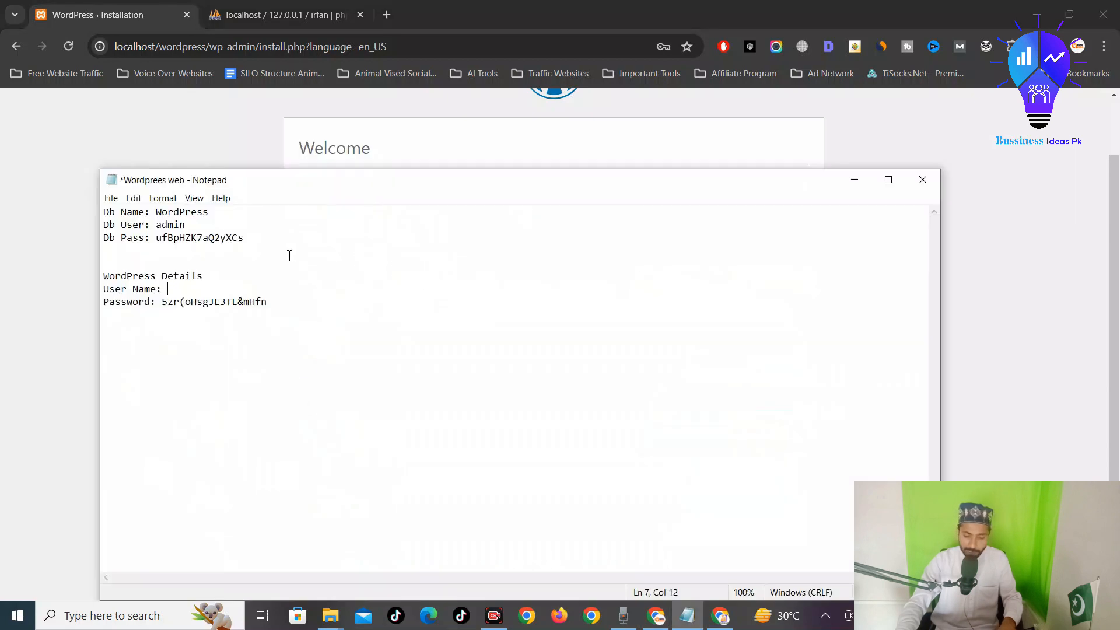
pyautogui.click(656, 615)
pyautogui.click(1078, 45)
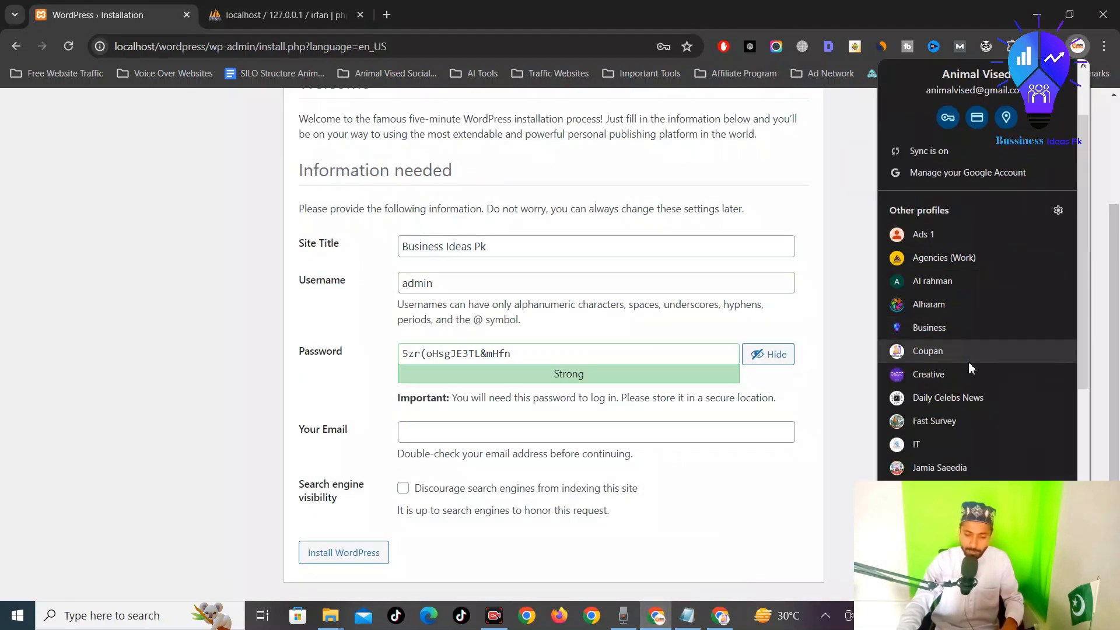
# Close the stray profile window, tick 'Discourage search engines from indexing this site', and install WordPress
pyautogui.click(930, 328)
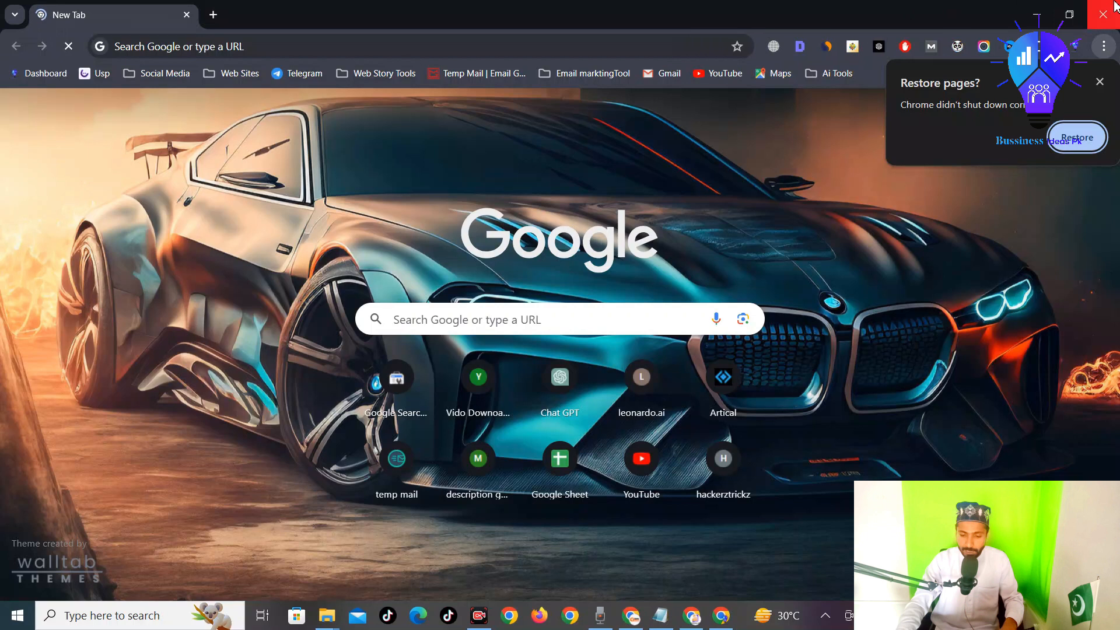
pyautogui.click(1115, 7)
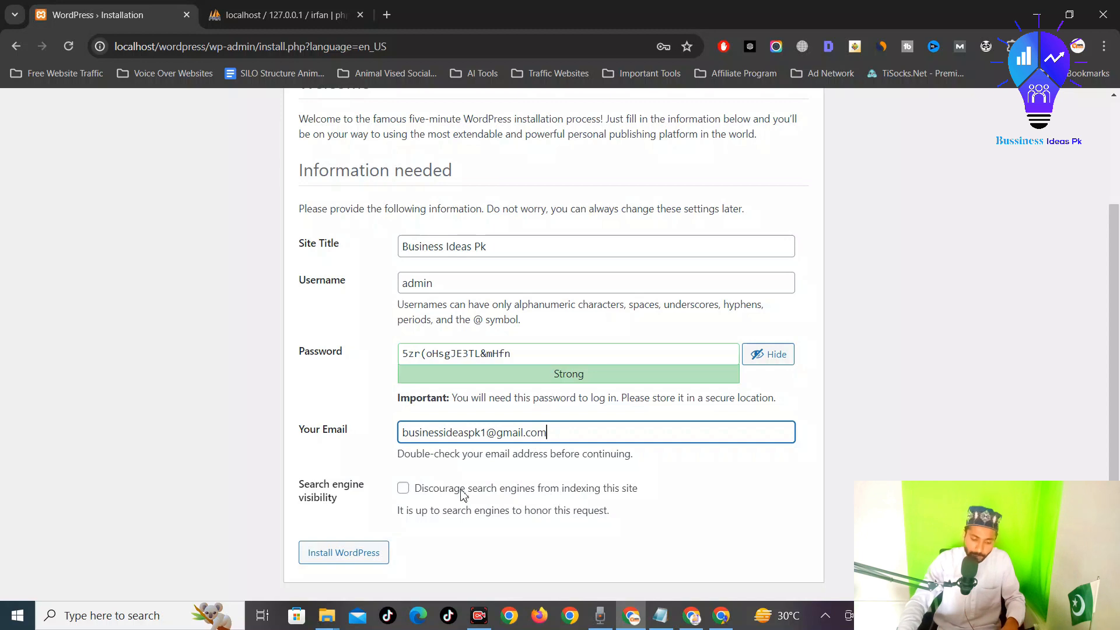
pyautogui.click(405, 490)
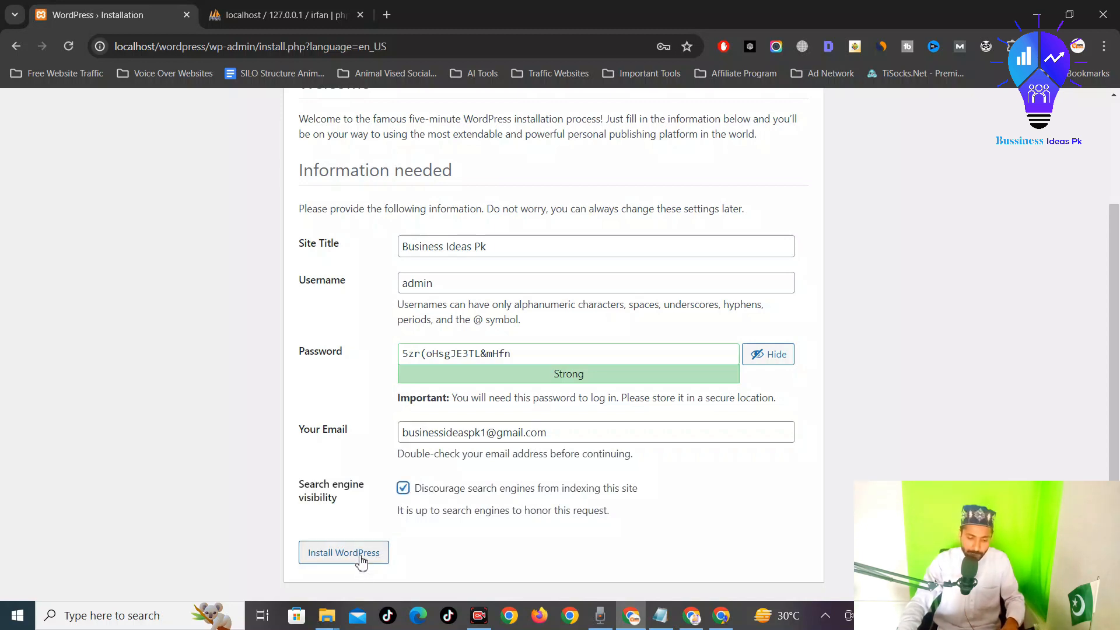
pyautogui.click(361, 559)
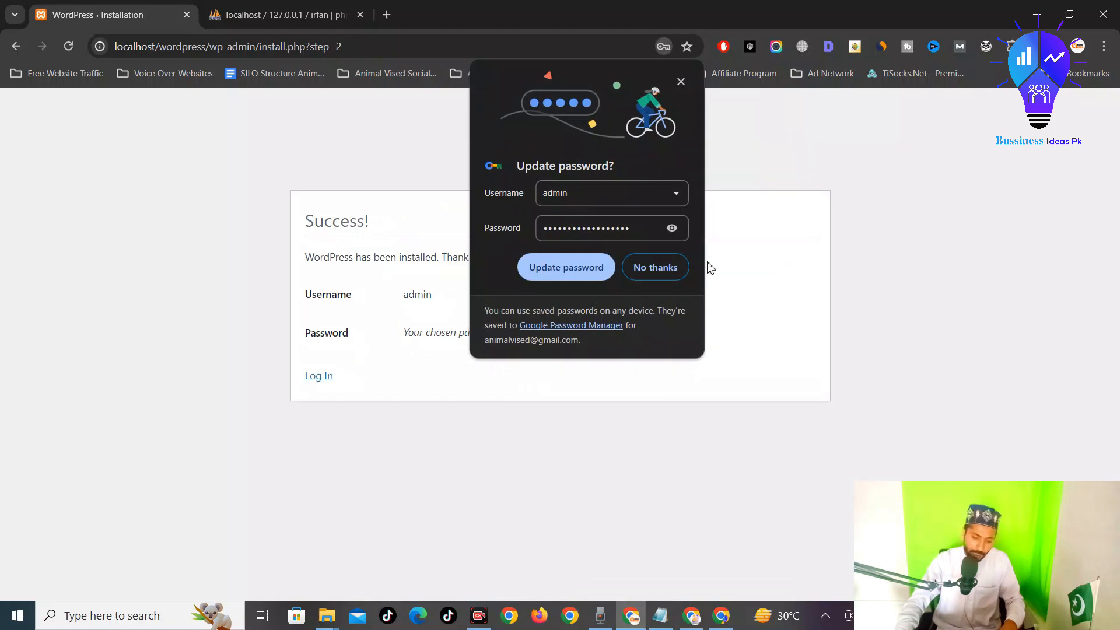
# Decline Chrome's password update, go to the WordPress login page, and open a new tab
pyautogui.click(662, 268)
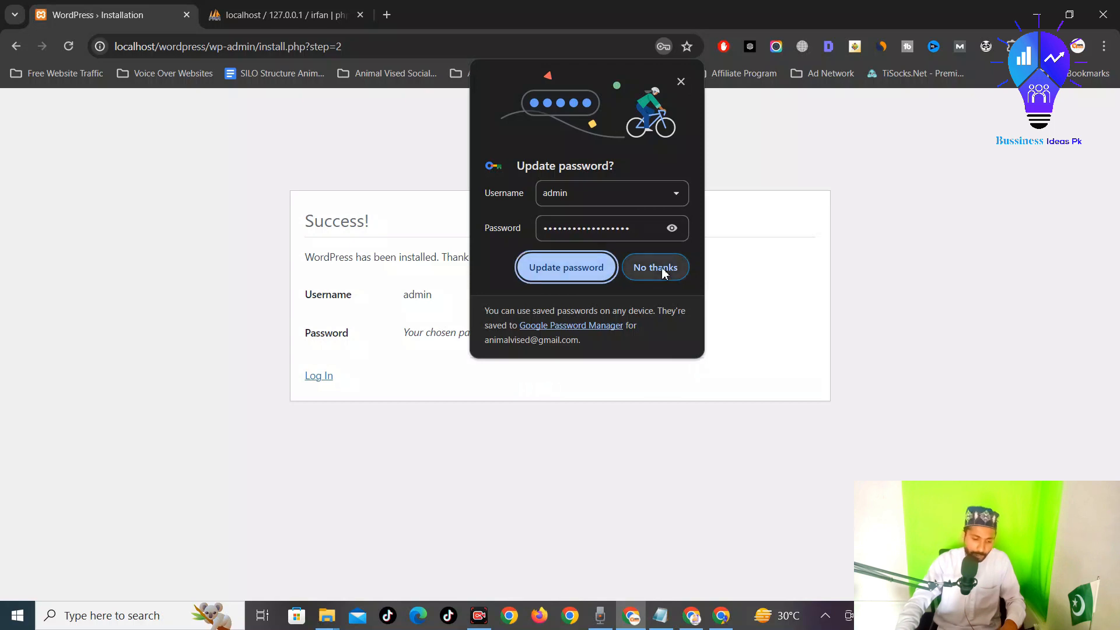
pyautogui.click(663, 273)
pyautogui.click(328, 378)
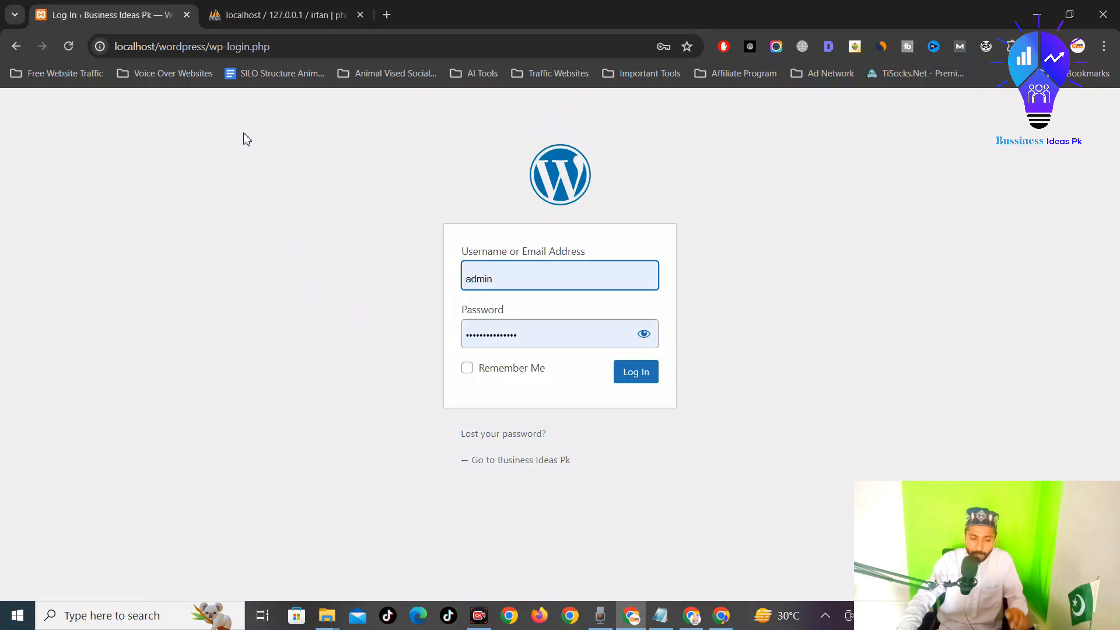
pyautogui.moveTo(211, 48); pyautogui.dragTo(112, 60)
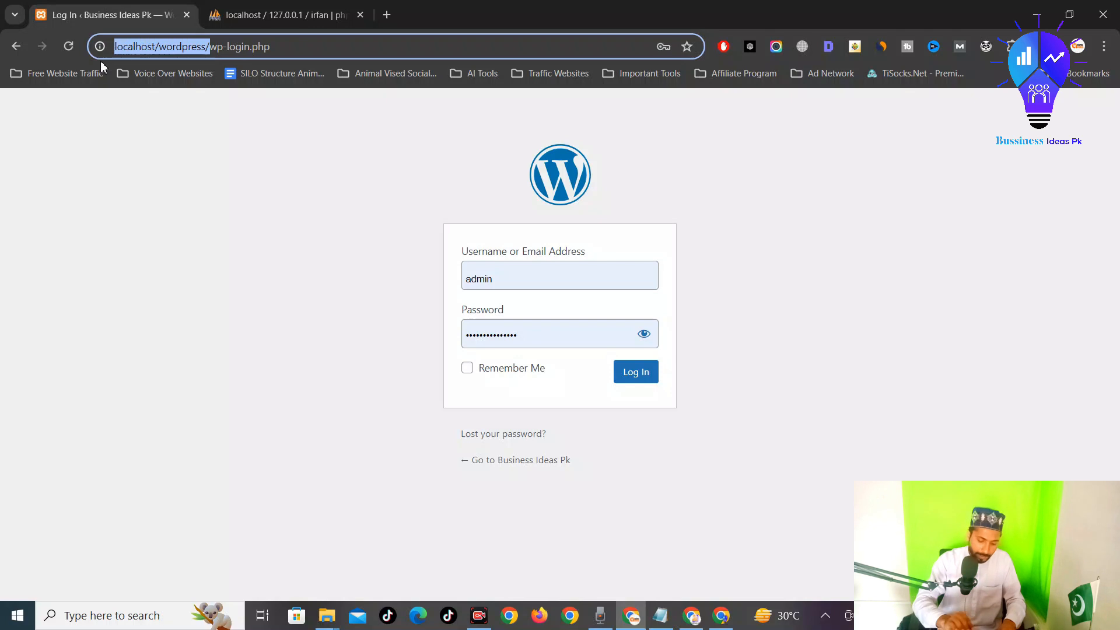
pyautogui.click(387, 16)
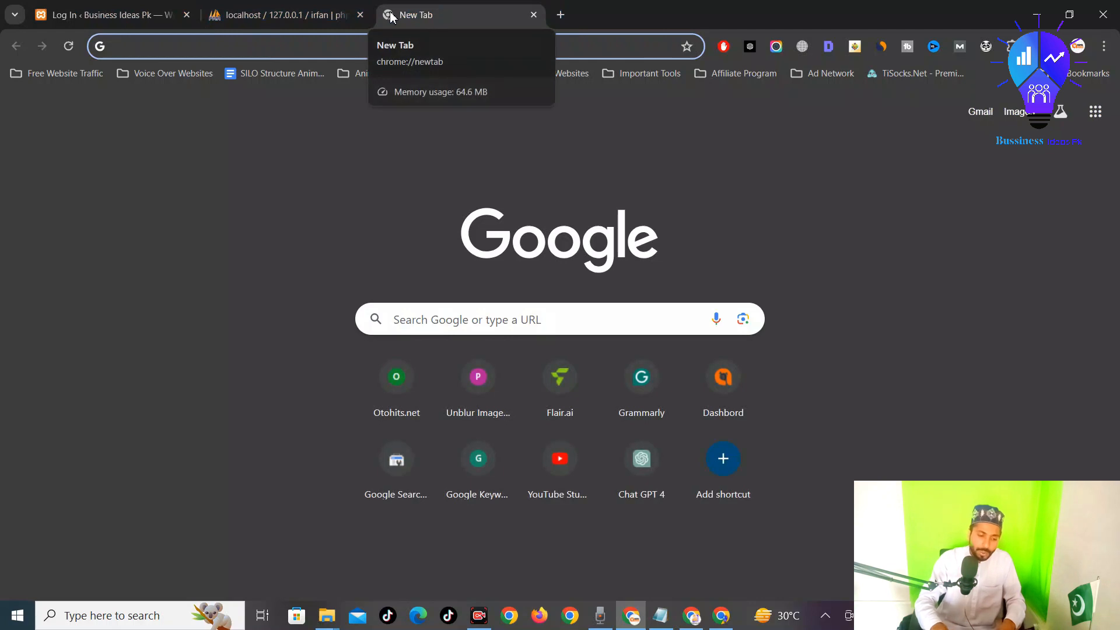
# Go to localhost/wordpress/wp-admin in the new tab
pyautogui.write('lo')
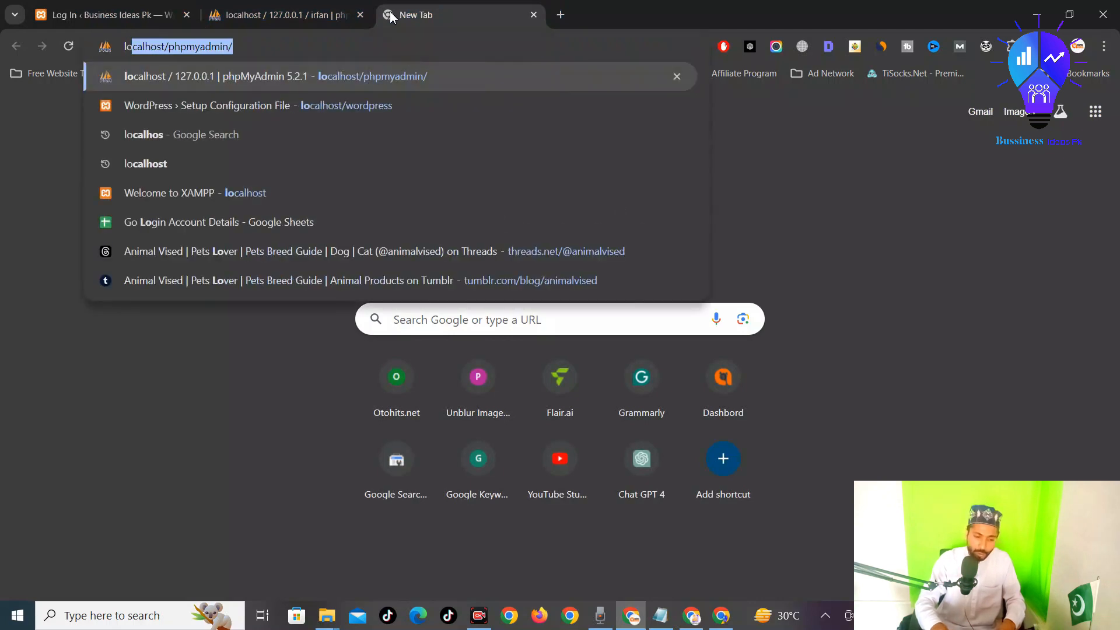
pyautogui.press('End')
pyautogui.press('BackSpace')
pyautogui.press('BackSpace')
pyautogui.press('BackSpace')
pyautogui.press('BackSpace')
pyautogui.press('BackSpace')
pyautogui.press('BackSpace')
pyautogui.press('BackSpace')
pyautogui.press('BackSpace')
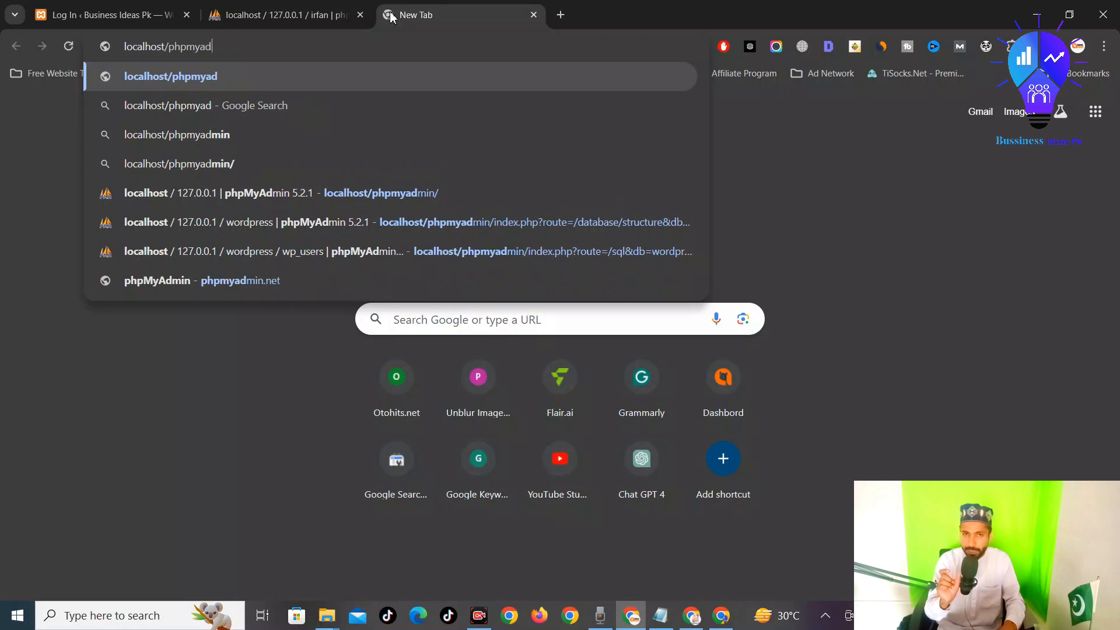
pyautogui.press('BackSpace')
pyautogui.press('BackSpace')
pyautogui.press('BackSpace')
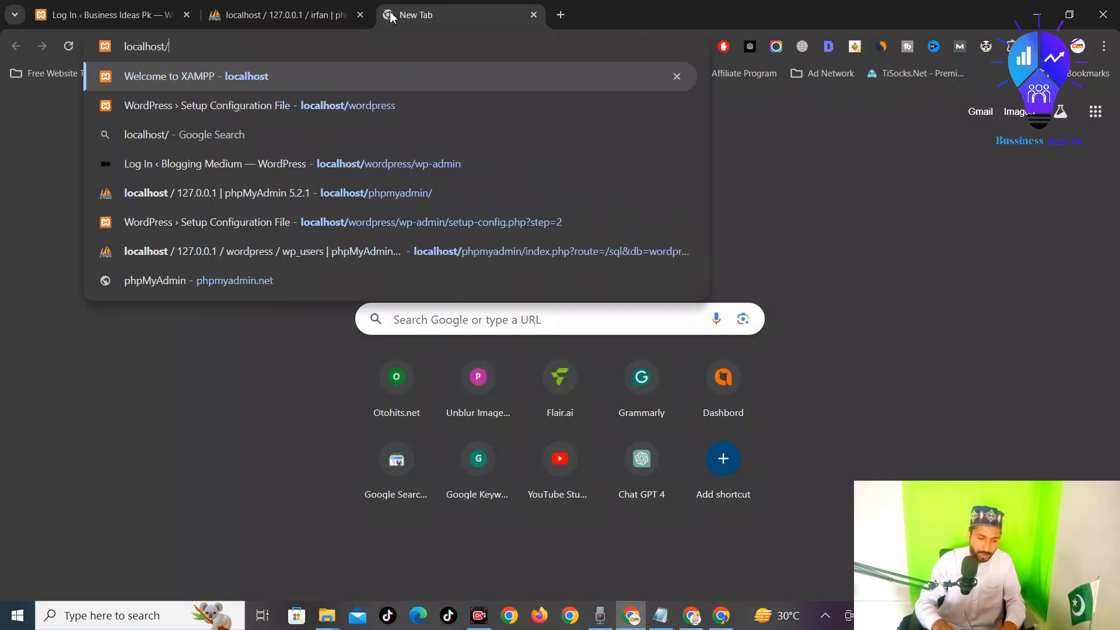
pyautogui.write('wordpr')
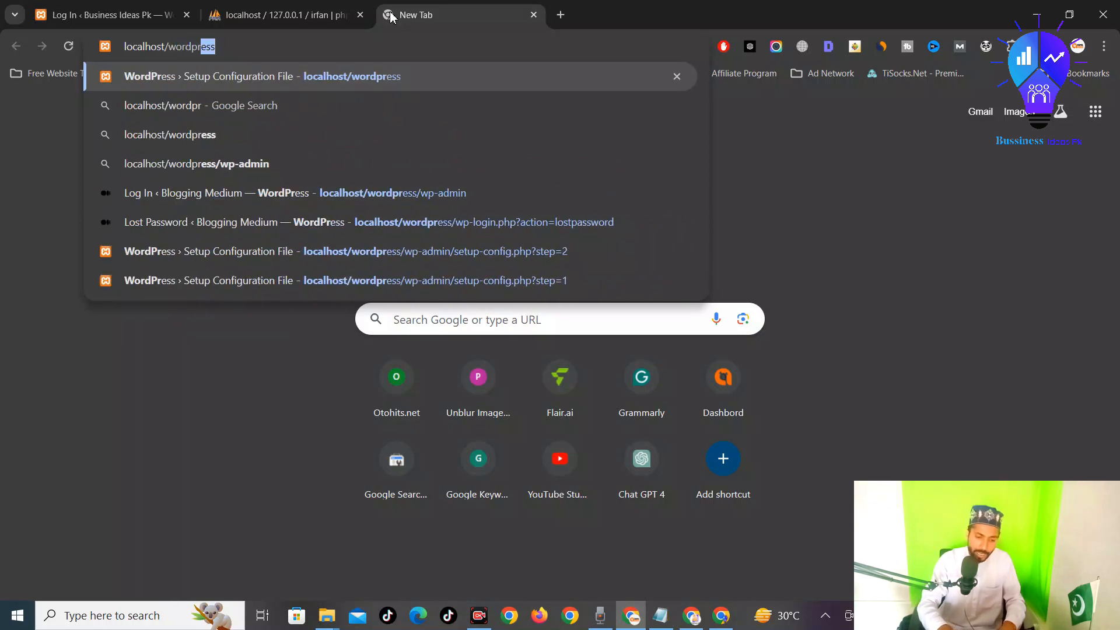
pyautogui.press('End')
pyautogui.write('/wp-')
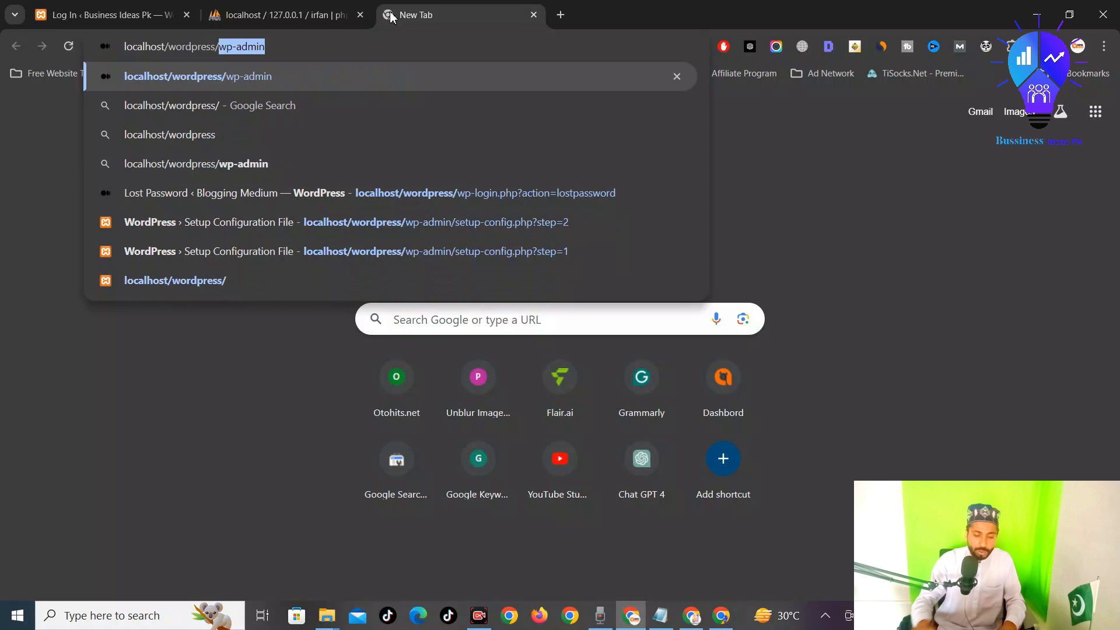
pyautogui.write('admin')
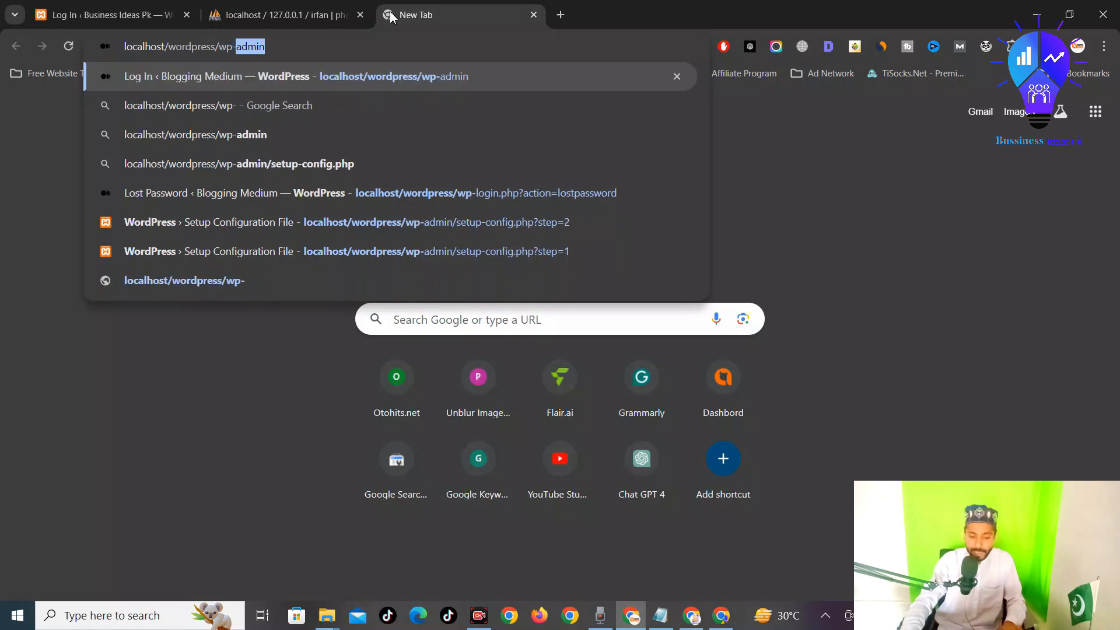
pyautogui.press('Return')
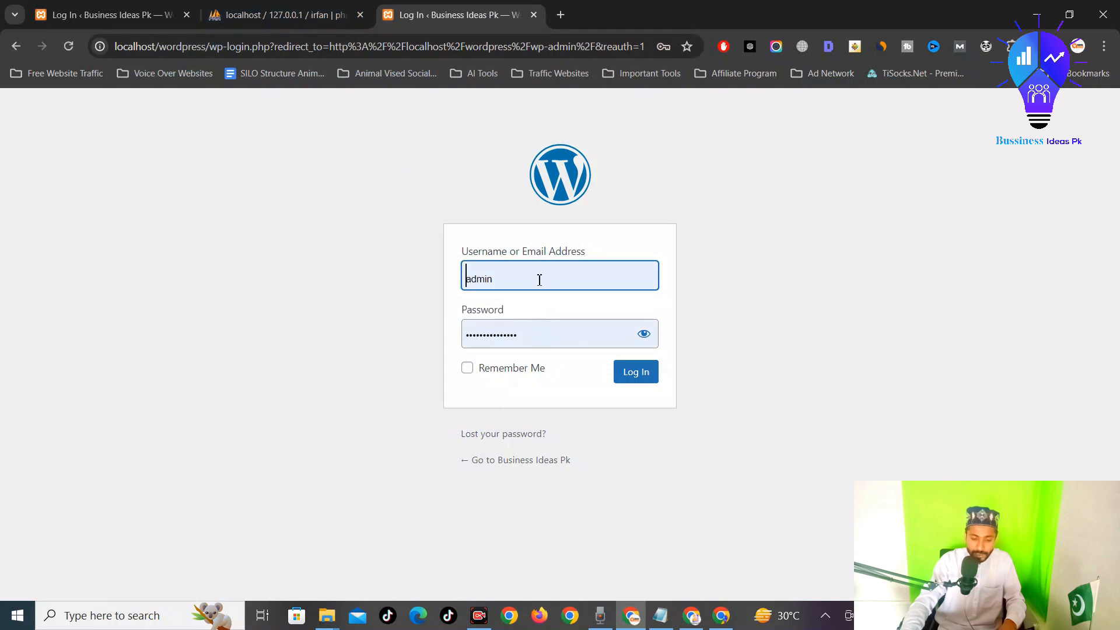
# Fill in the login with Remember Me ticked and attempt to sign in
pyautogui.click(540, 278)
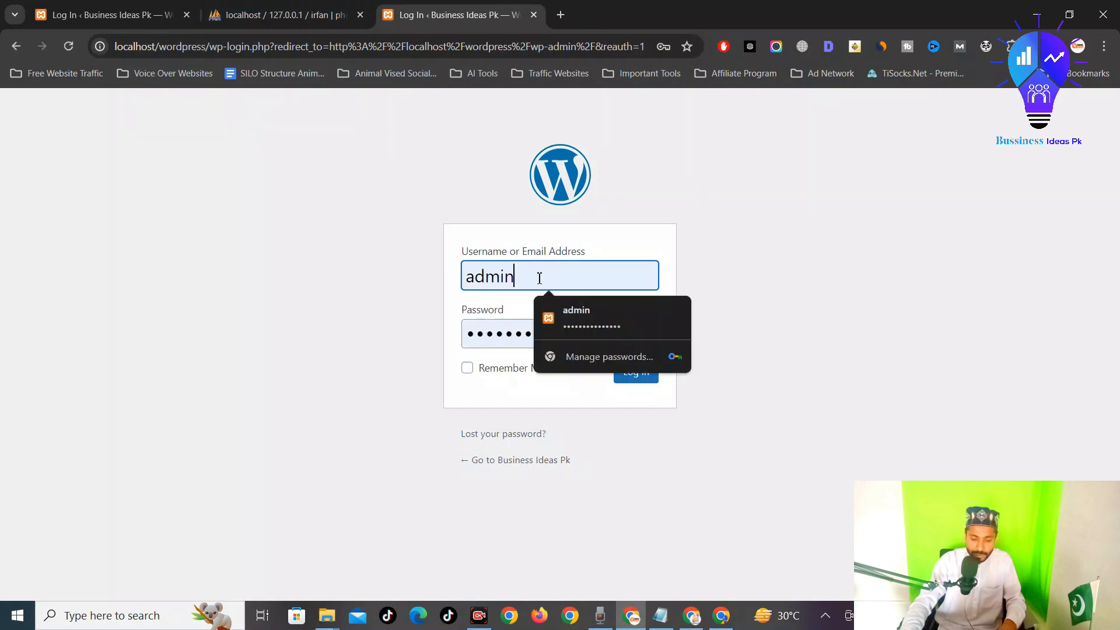
pyautogui.click(496, 332)
pyautogui.click(644, 334)
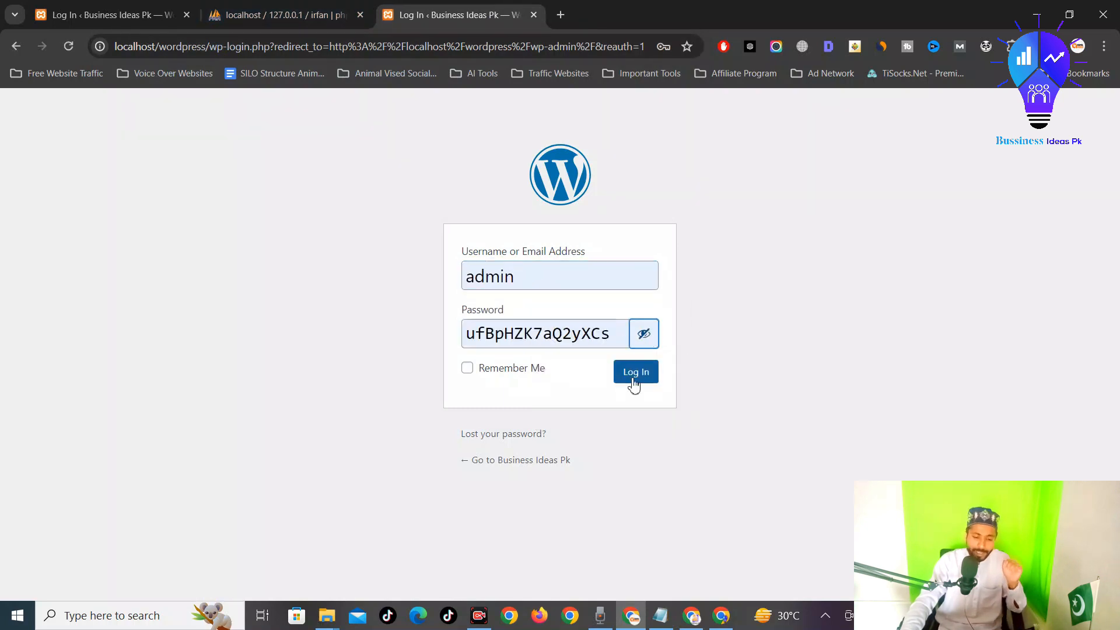
pyautogui.click(506, 370)
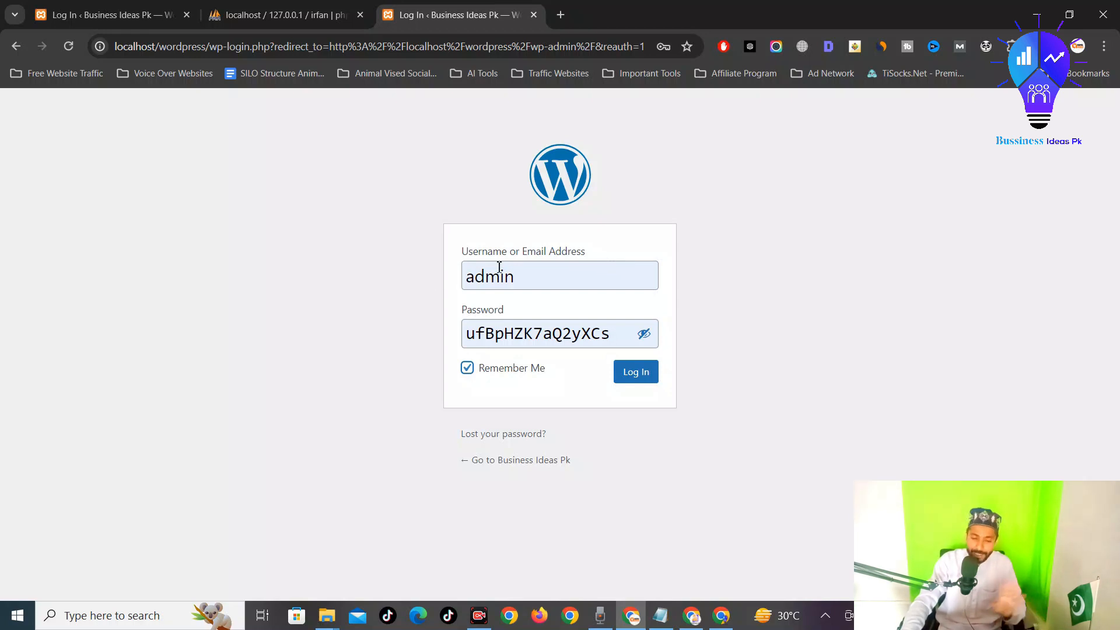
pyautogui.click(537, 273)
pyautogui.click(513, 325)
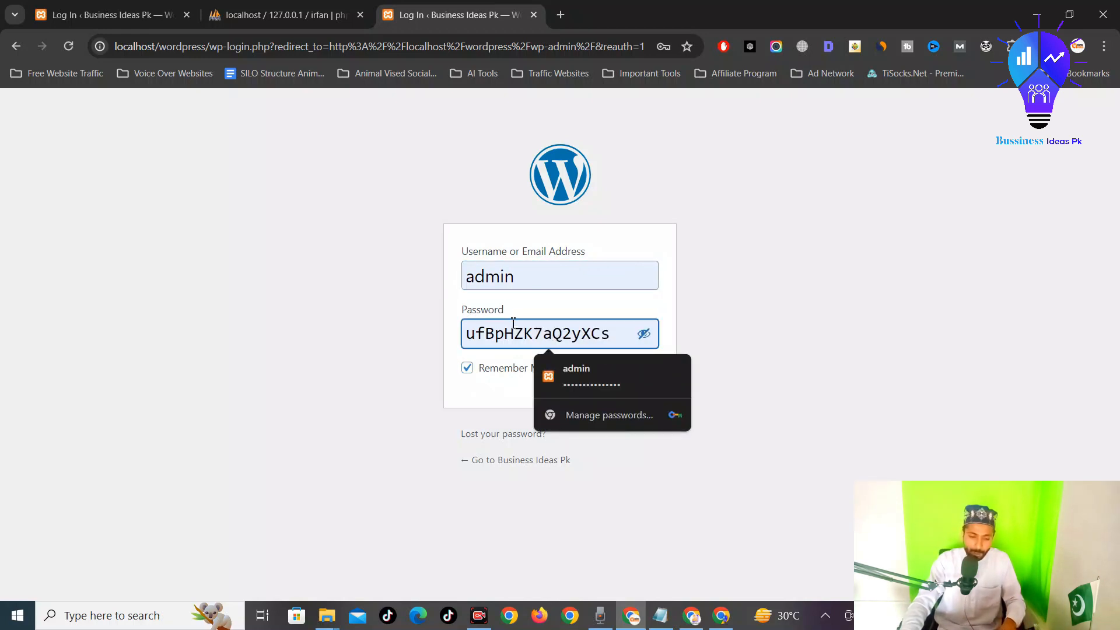
pyautogui.click(689, 338)
pyautogui.click(638, 372)
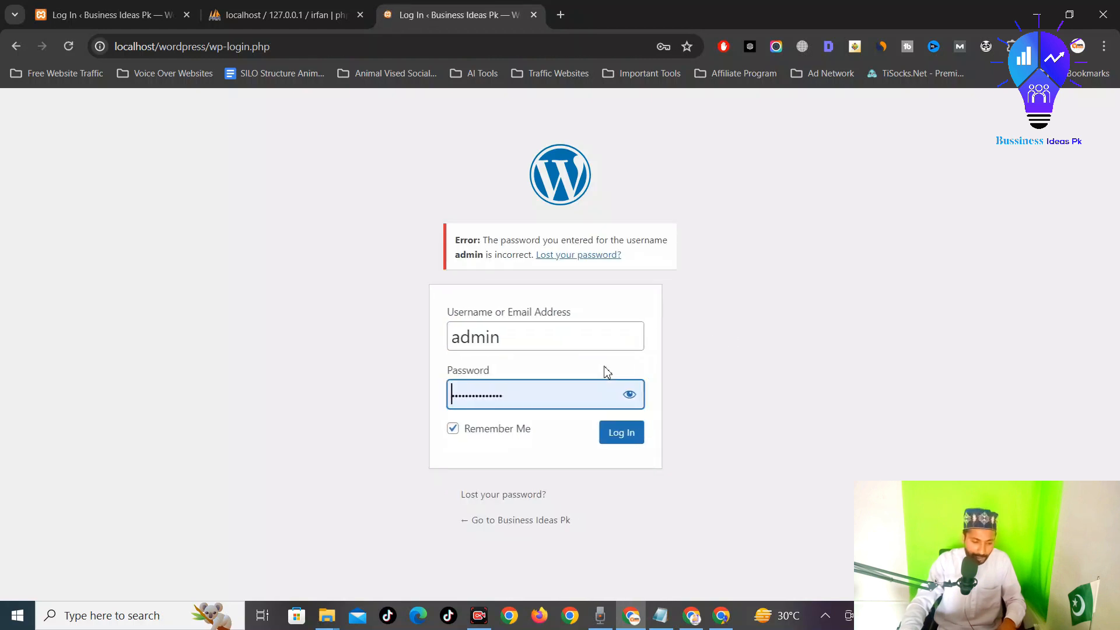
# Copy the WordPress password from the notes, paste it into Password, and log in again
pyautogui.click(671, 619)
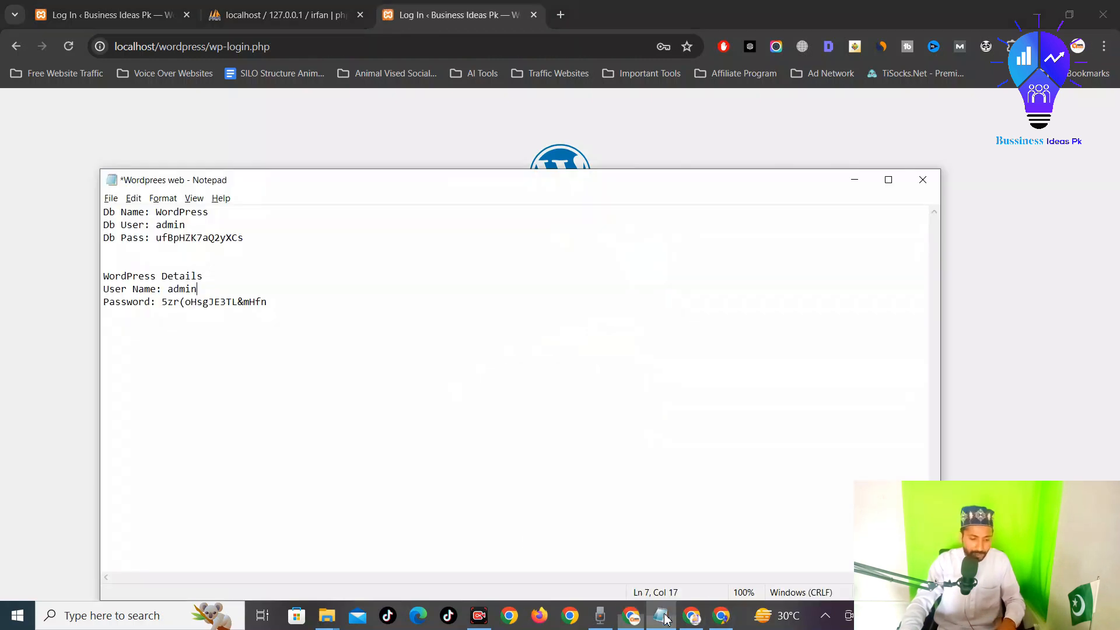
pyautogui.moveTo(276, 303); pyautogui.dragTo(165, 307)
pyautogui.hotkey('alt', 'Tab')
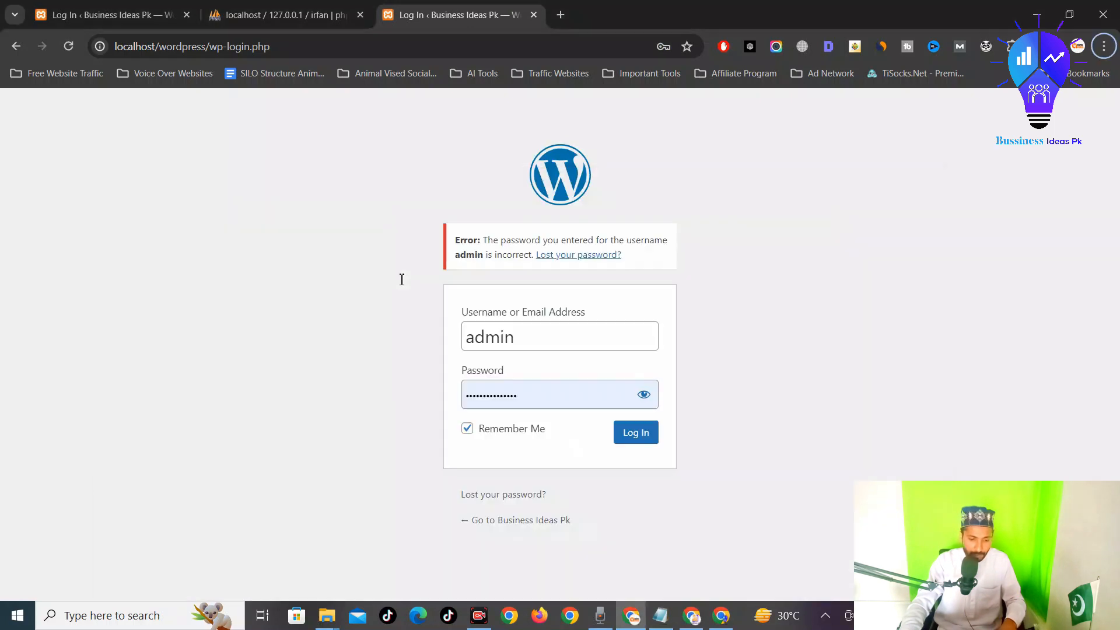
pyautogui.doubleClick(527, 387)
pyautogui.hotkey('ctrl', 'v')
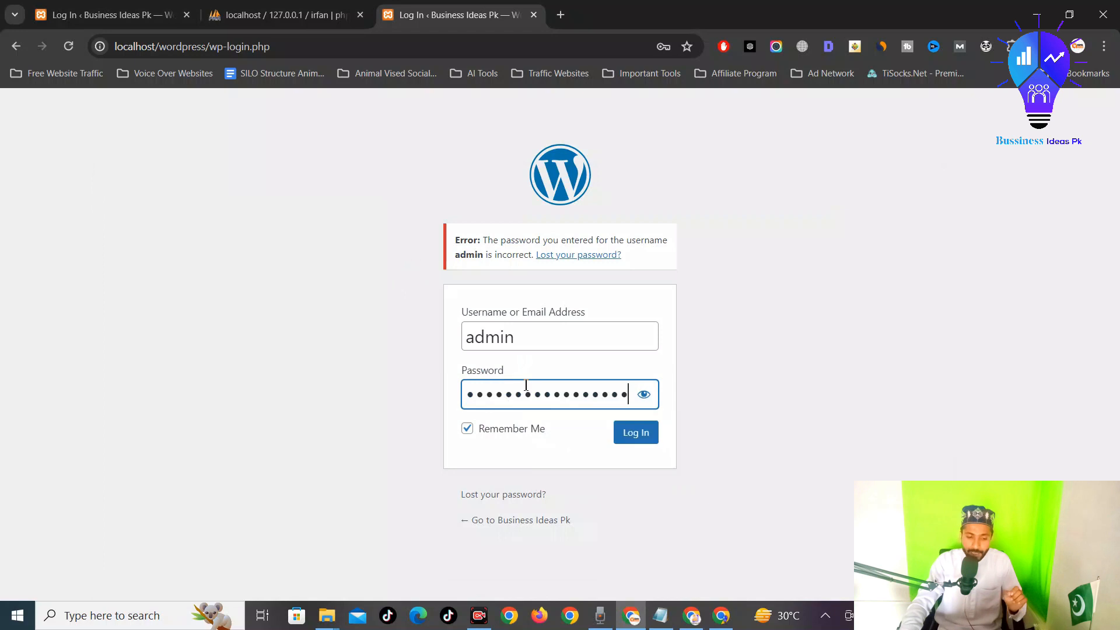
pyautogui.click(633, 436)
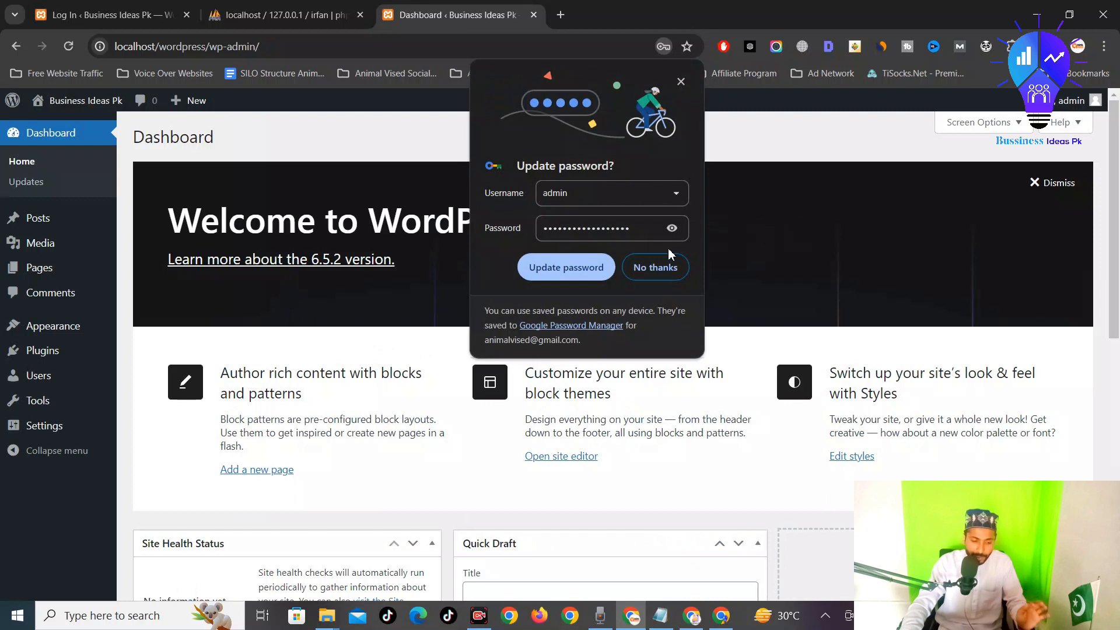
# Save the updated account password in Chrome's password manager
pyautogui.click(561, 276)
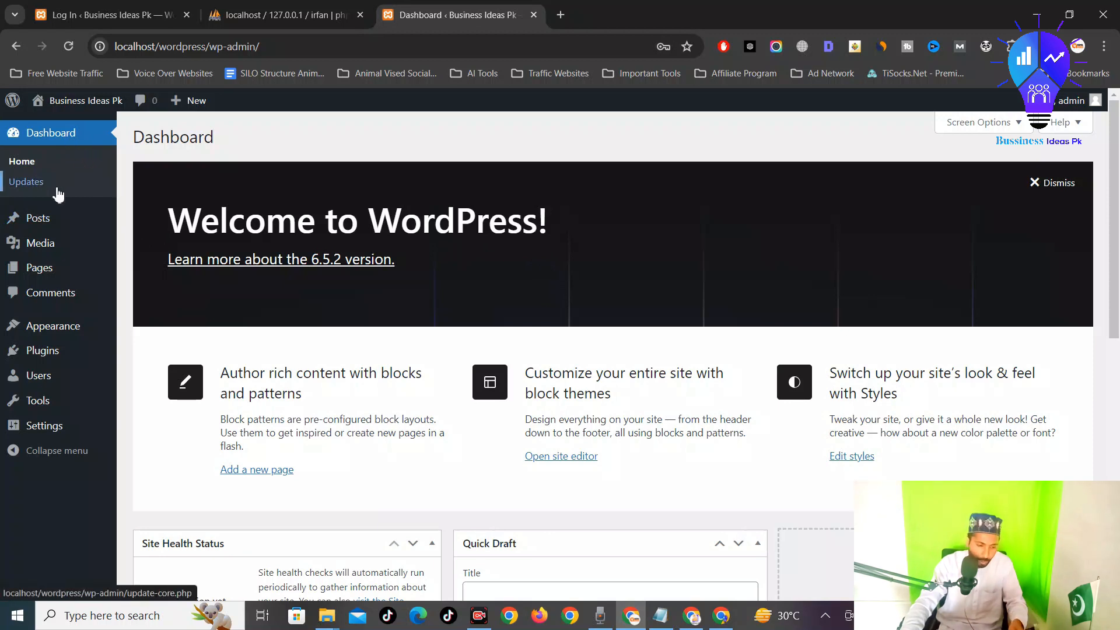
pyautogui.moveTo(55, 239)
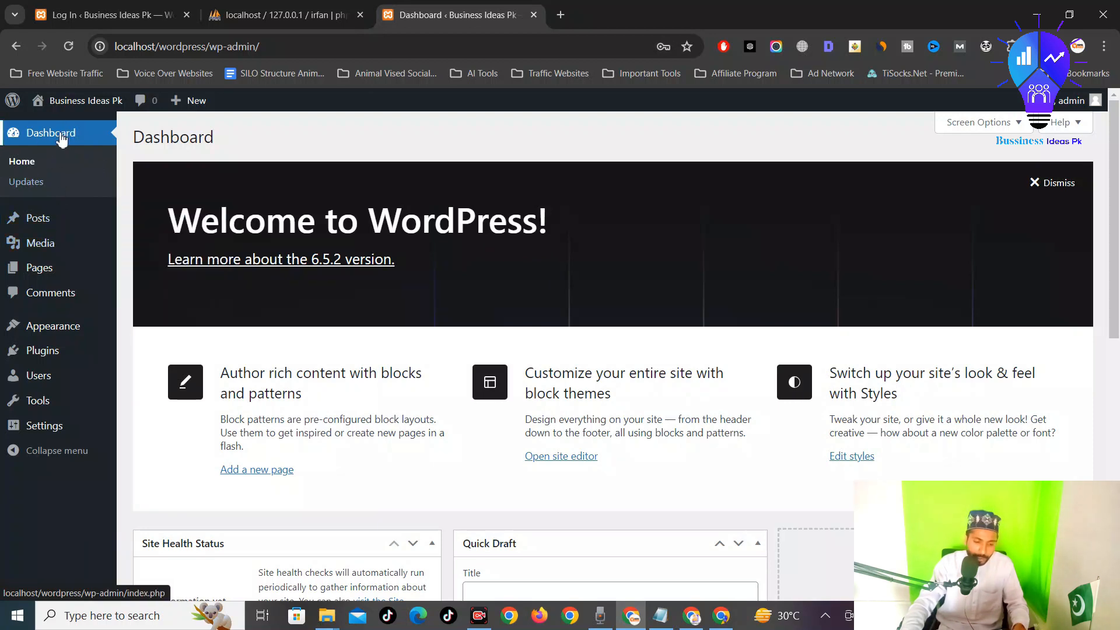
pyautogui.scroll(-9, 258, 327)
pyautogui.scroll(7, 280, 286)
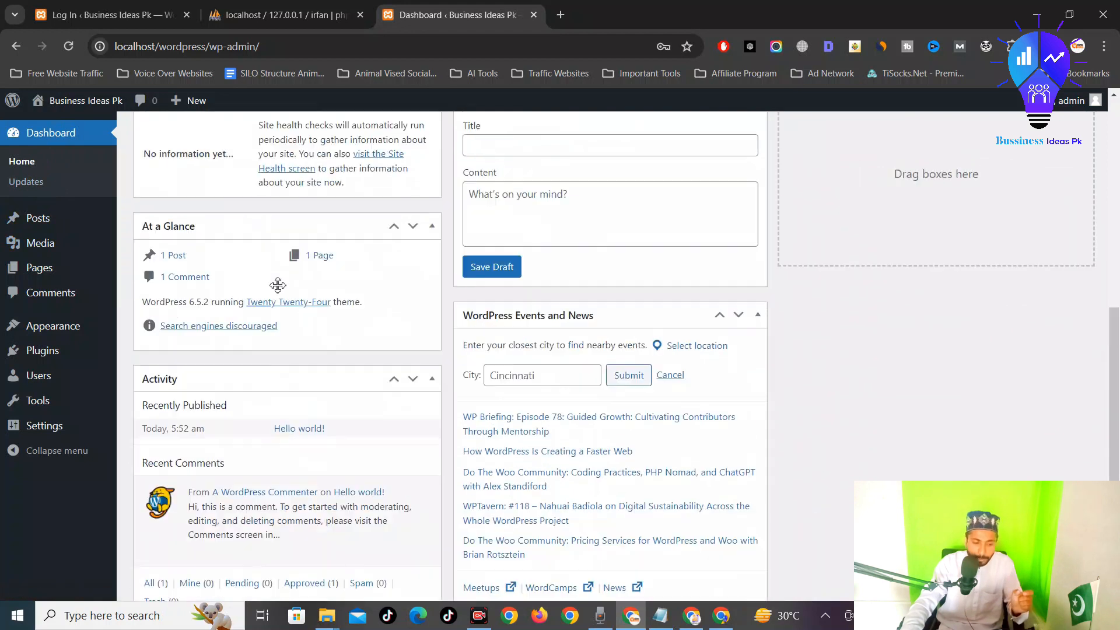
# Confirm on the Updates page that WordPress 6.5.2 is current, then open all posts
pyautogui.click(21, 179)
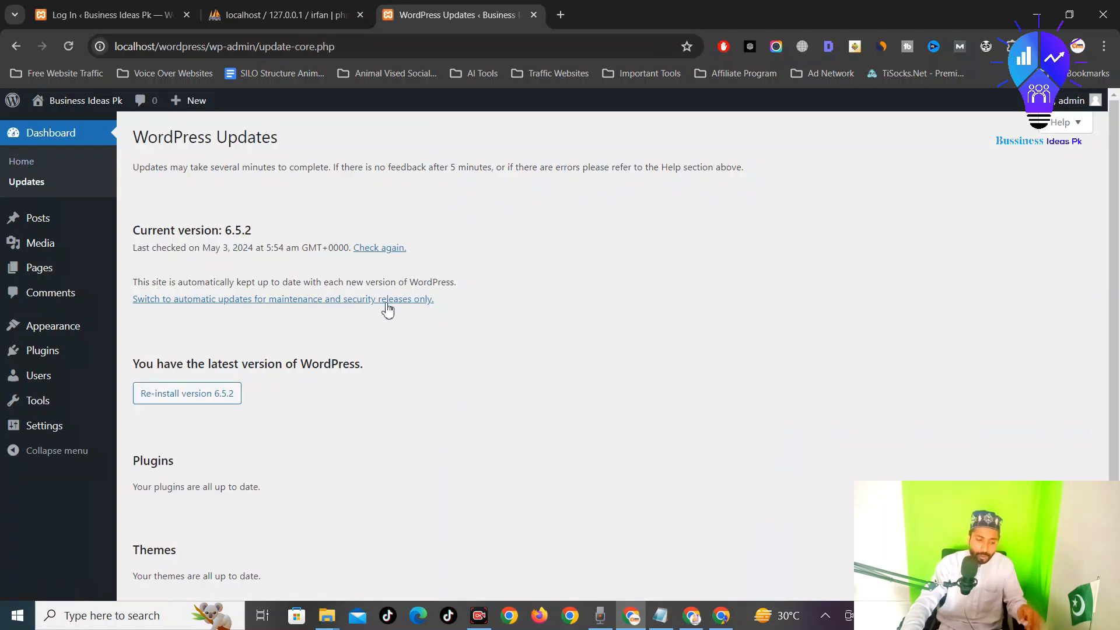
pyautogui.scroll(-1, 305, 367)
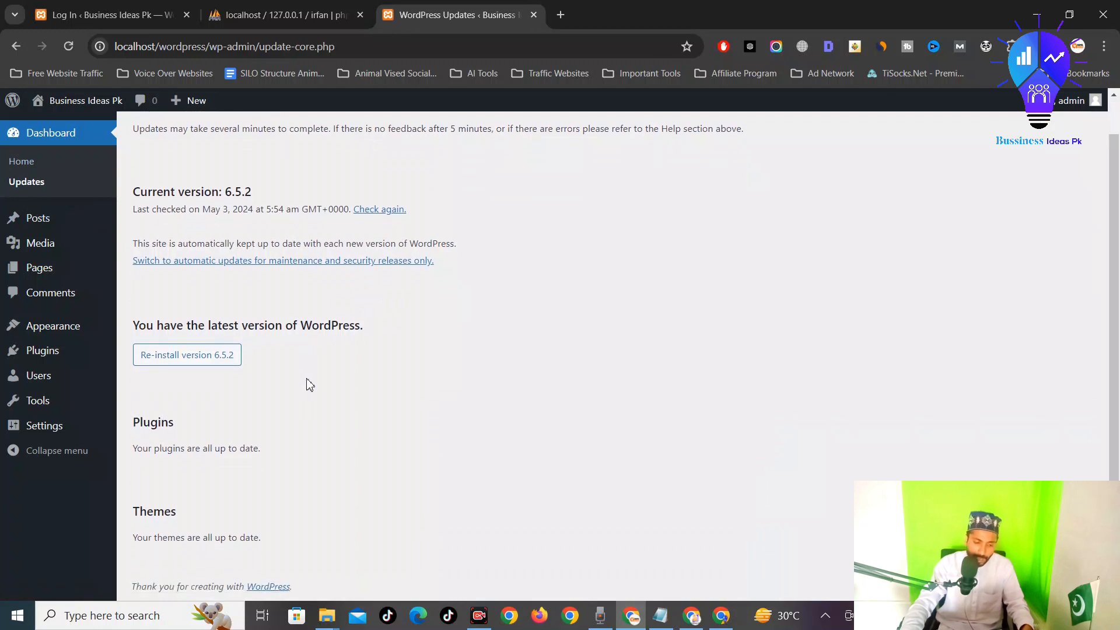
pyautogui.scroll(1, 312, 382)
pyautogui.click(40, 217)
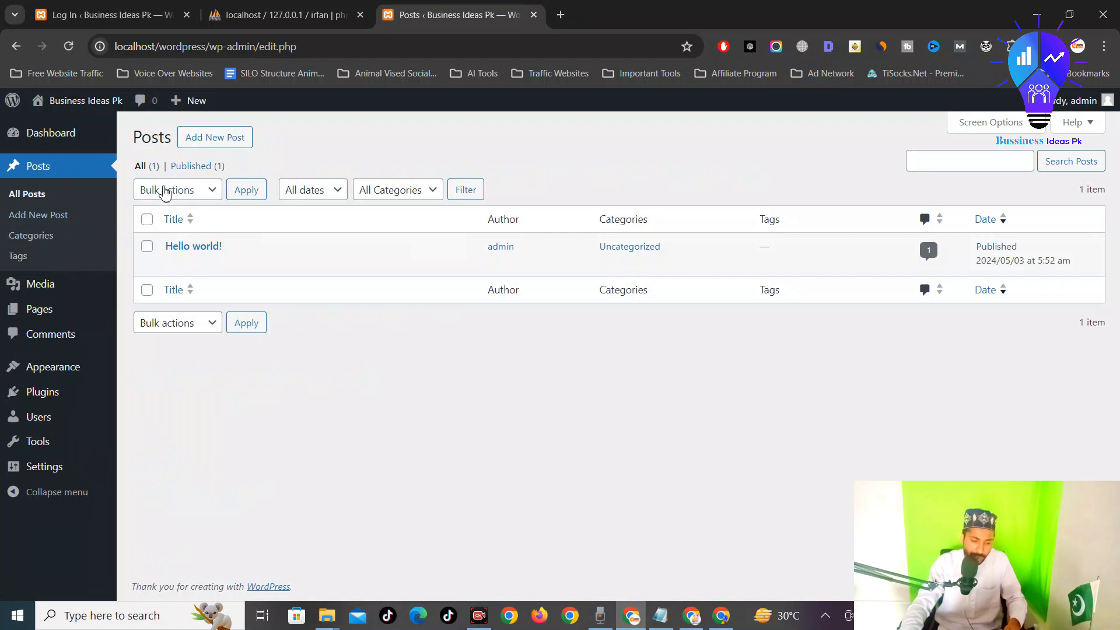
pyautogui.middleClick(200, 140)
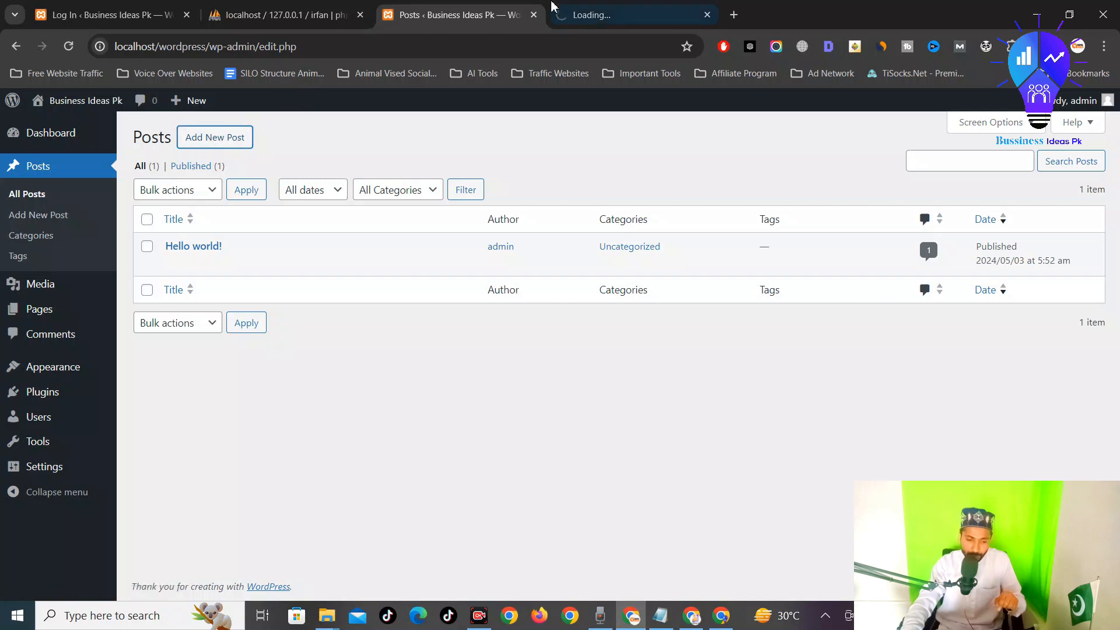
pyautogui.click(572, 7)
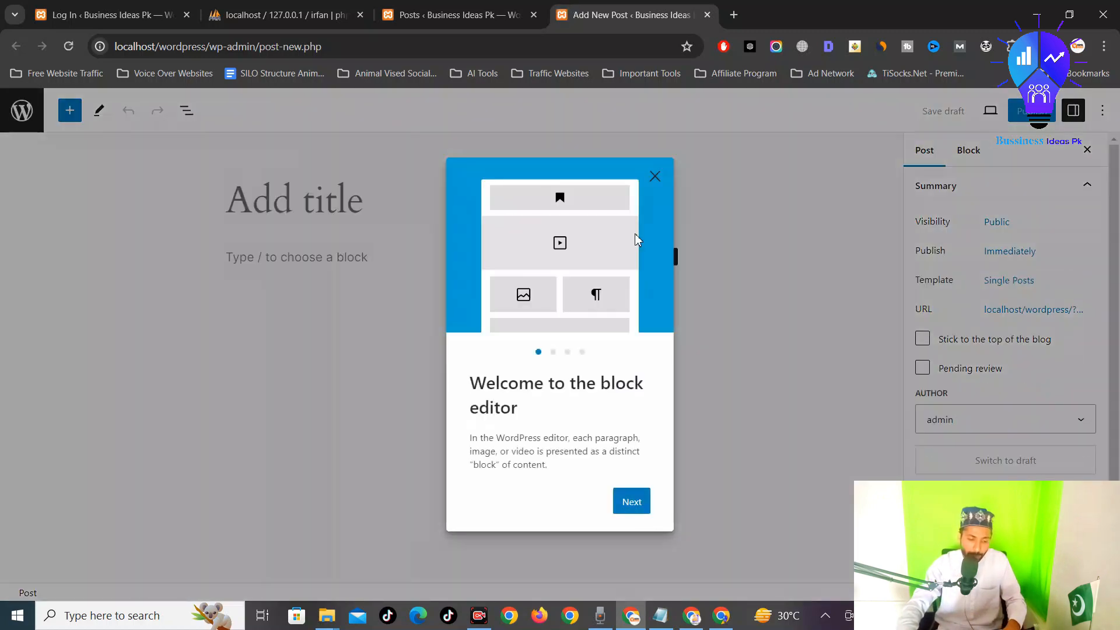
pyautogui.press('Escape')
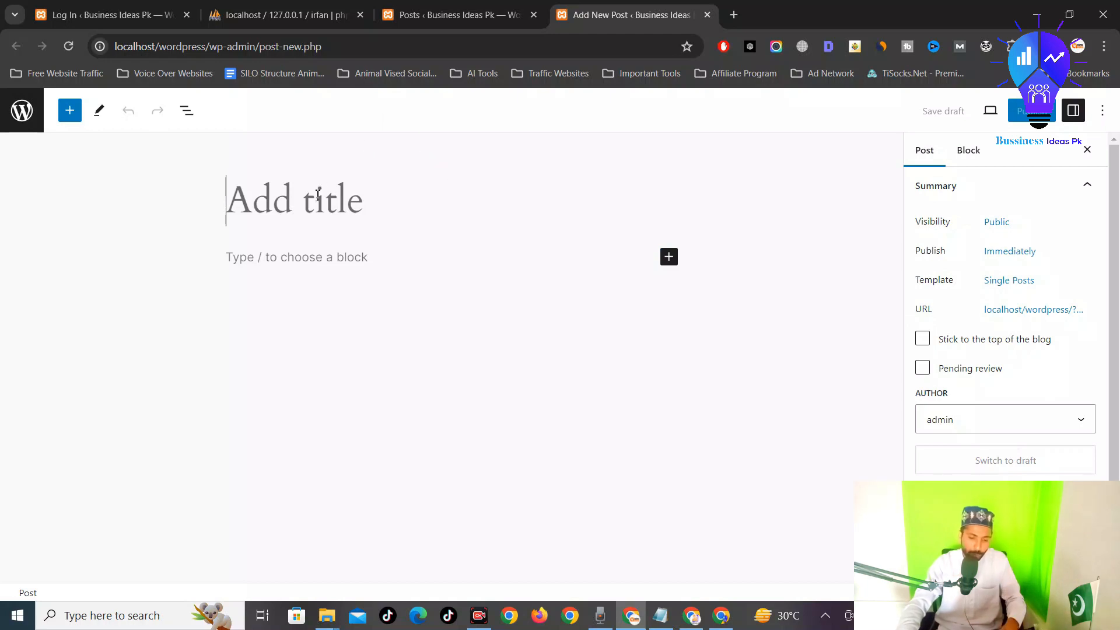
pyautogui.click(293, 259)
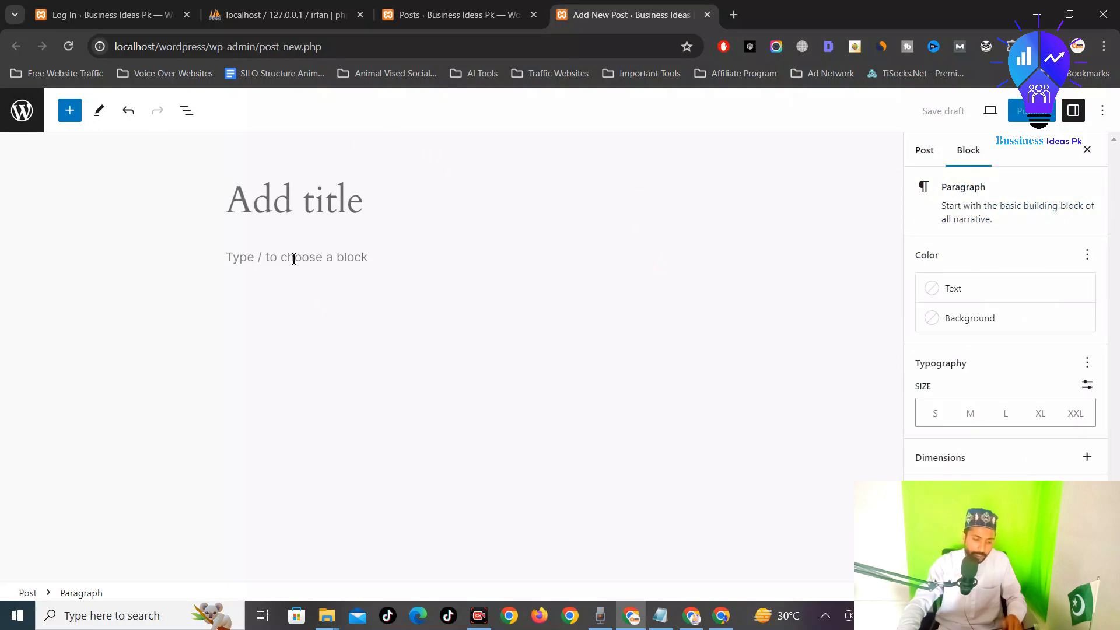
pyautogui.hotkey('ctrl', 'w')
pyautogui.click(625, 139)
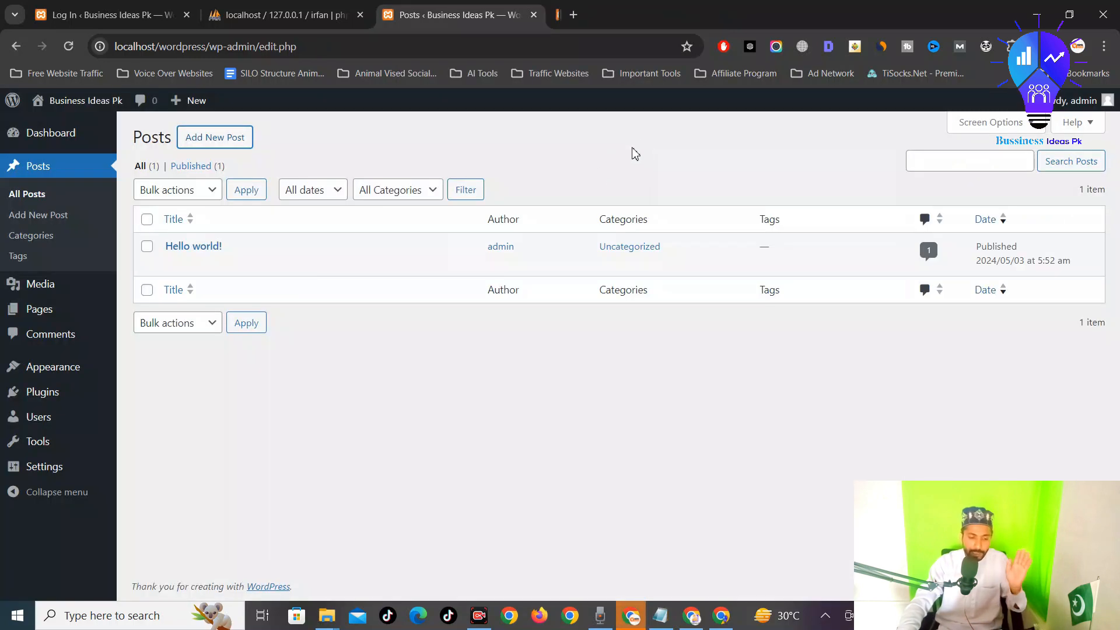
# Review the post Categories and Tags pages, then open the empty Media Library
pyautogui.click(21, 239)
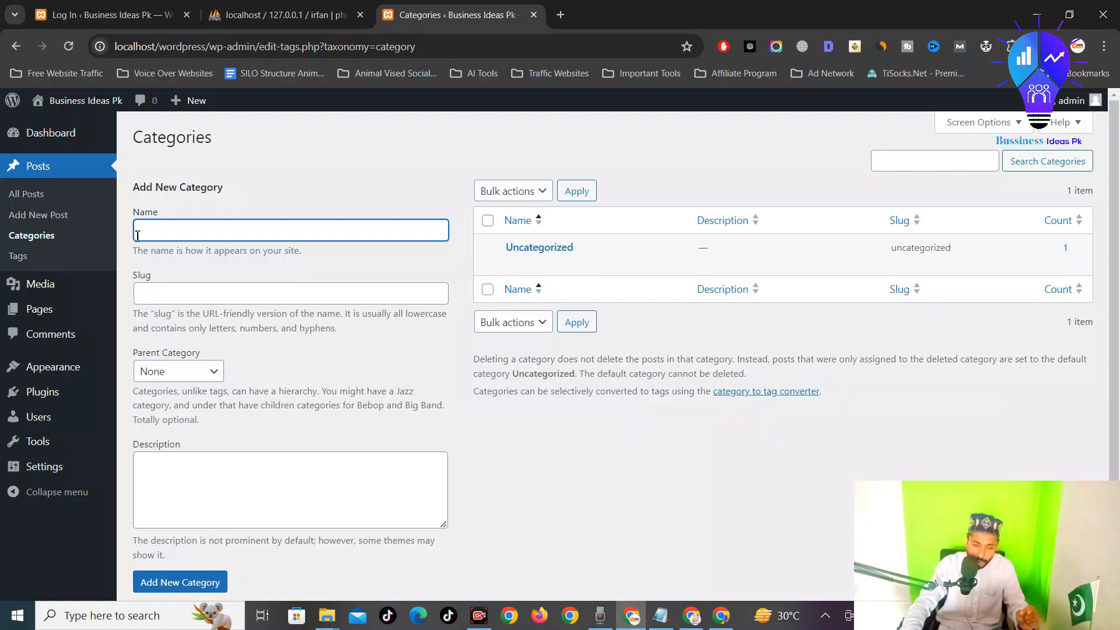
pyautogui.click(16, 257)
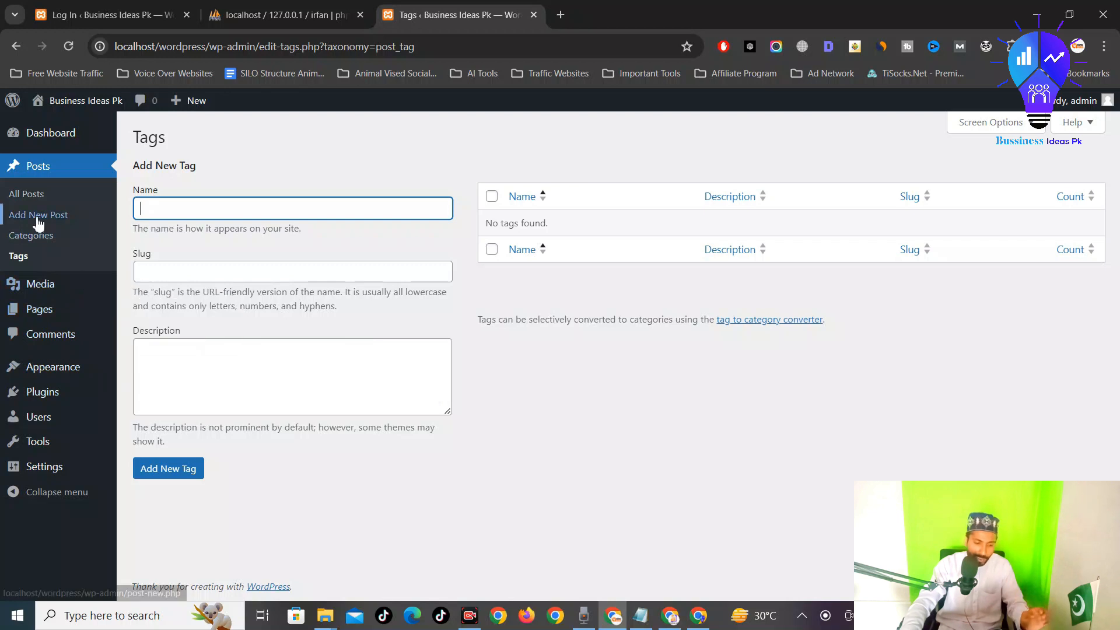
pyautogui.moveTo(46, 283)
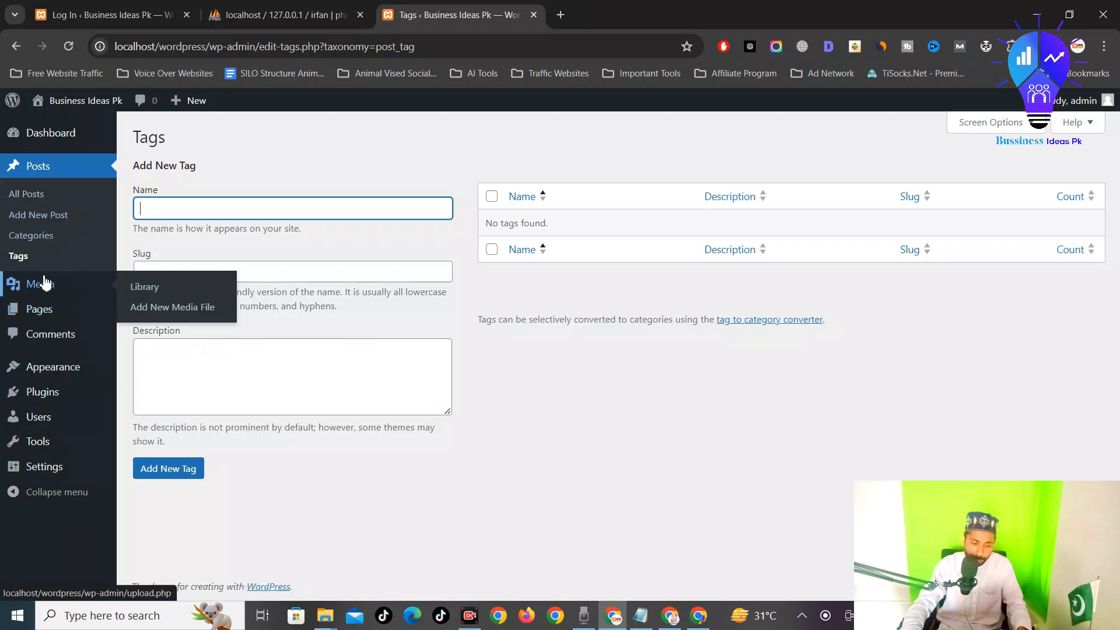
pyautogui.click(44, 284)
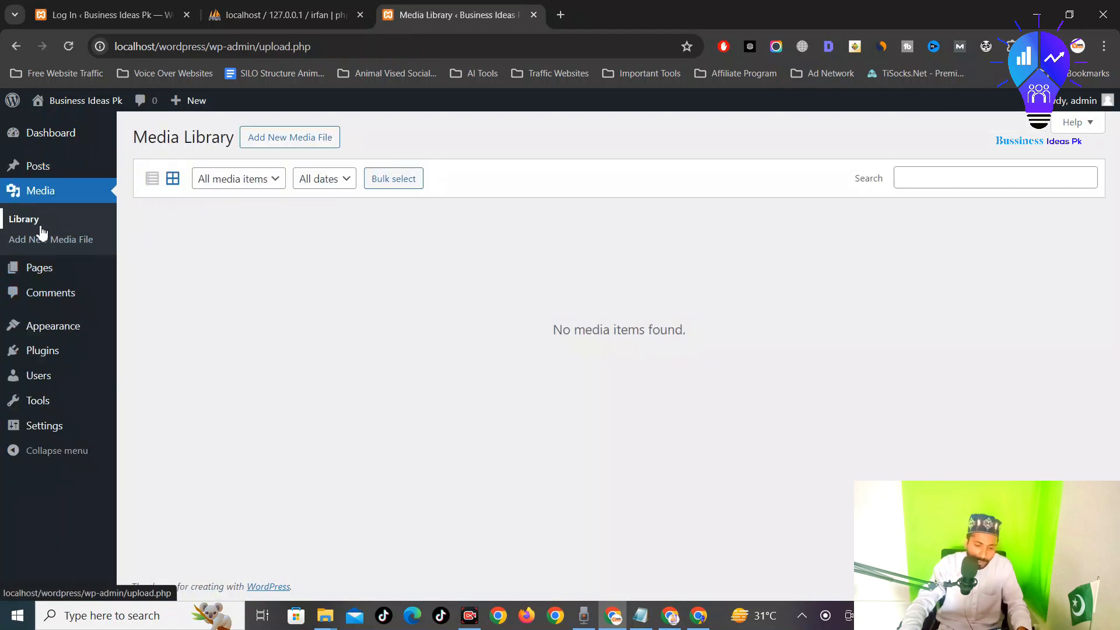
# Start adding new media, then open the Pages list and open Sample Page in a new tab
pyautogui.click(299, 147)
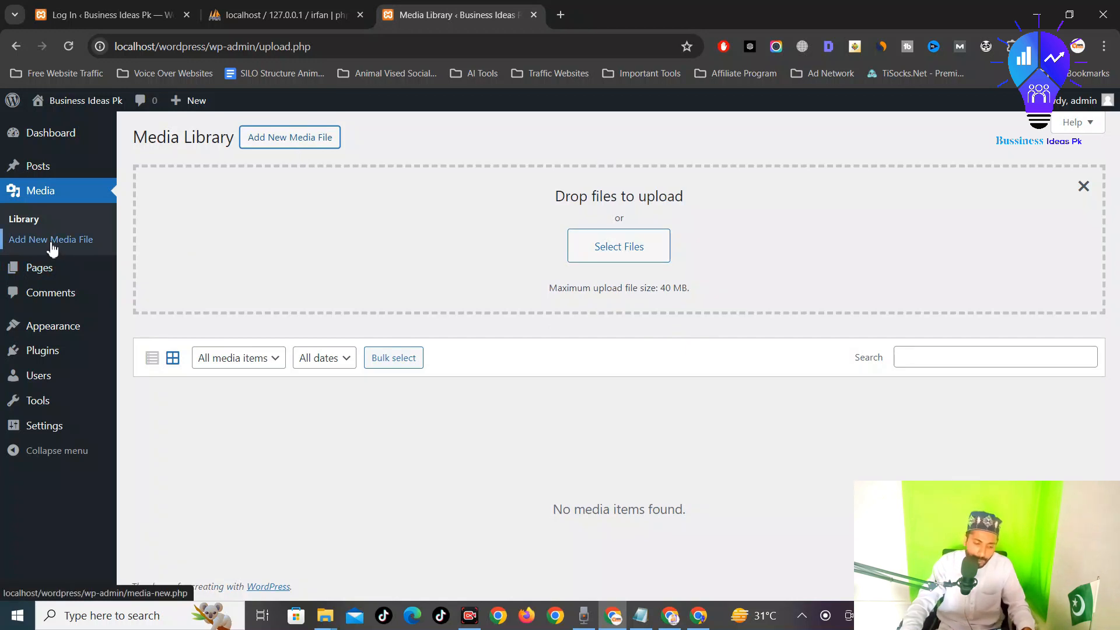
pyautogui.moveTo(43, 284)
pyautogui.click(75, 265)
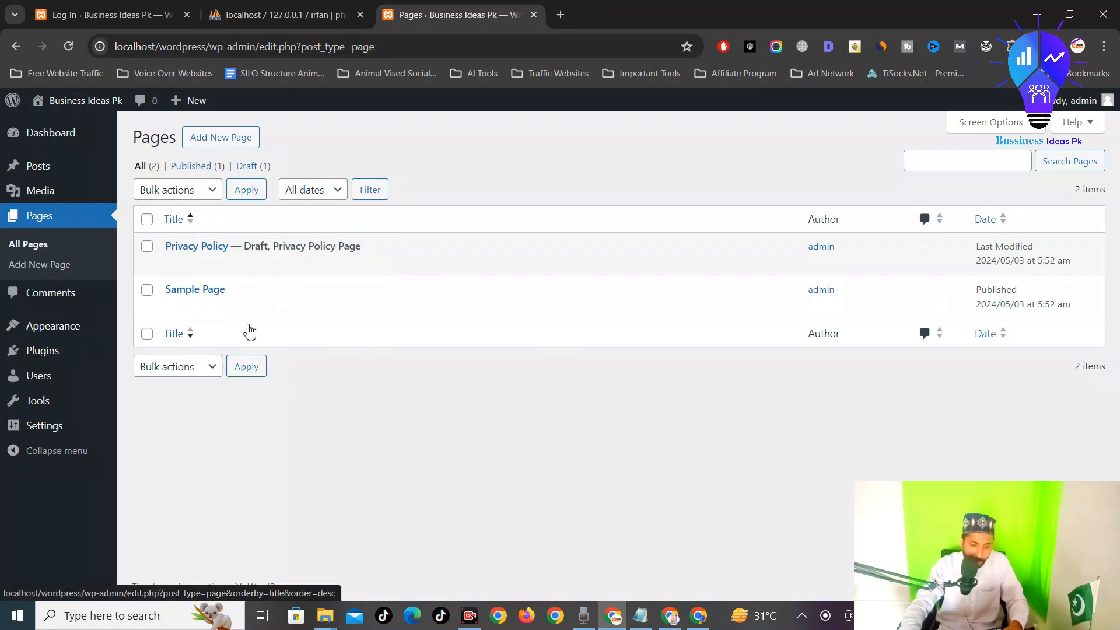
pyautogui.middleClick(278, 308)
pyautogui.moveTo(60, 100)
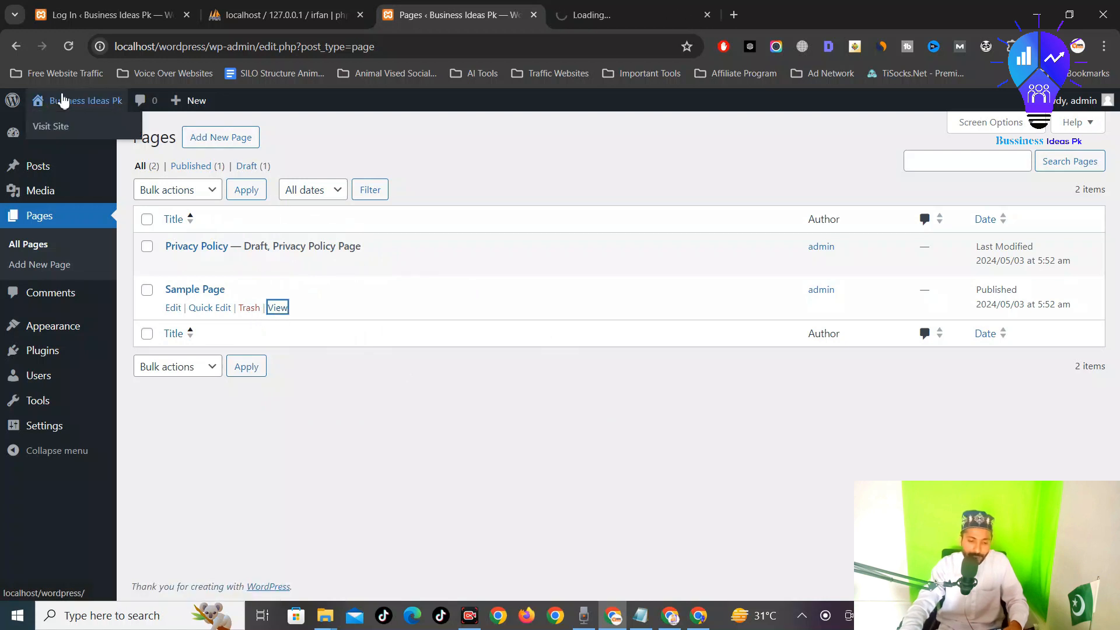
pyautogui.middleClick(92, 102)
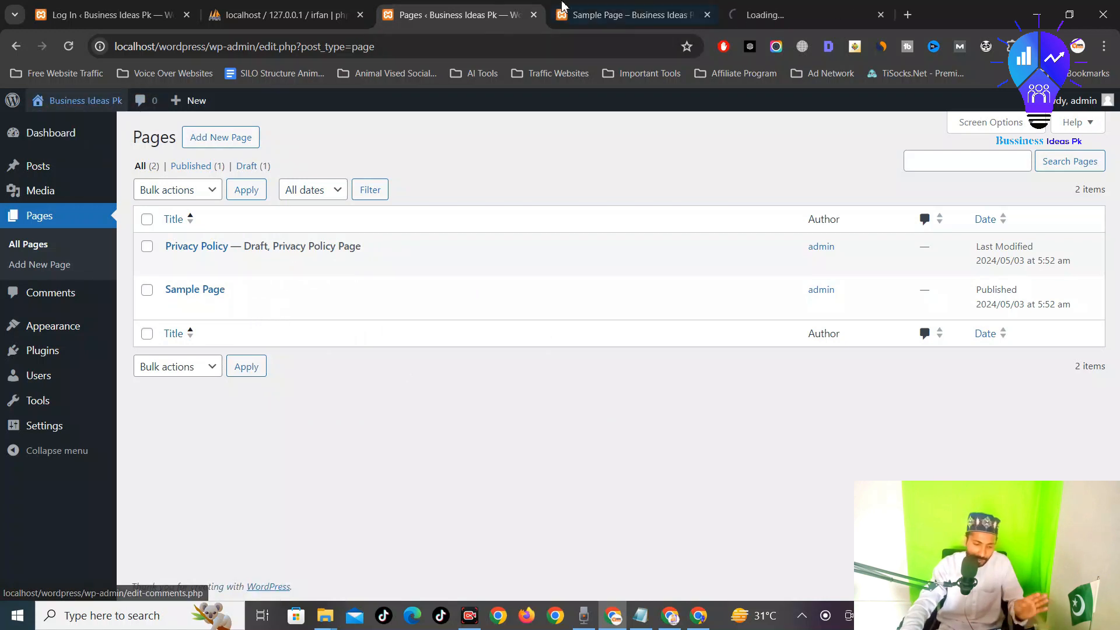
pyautogui.click(642, 15)
pyautogui.hotkey('ctrl', 'Tab')
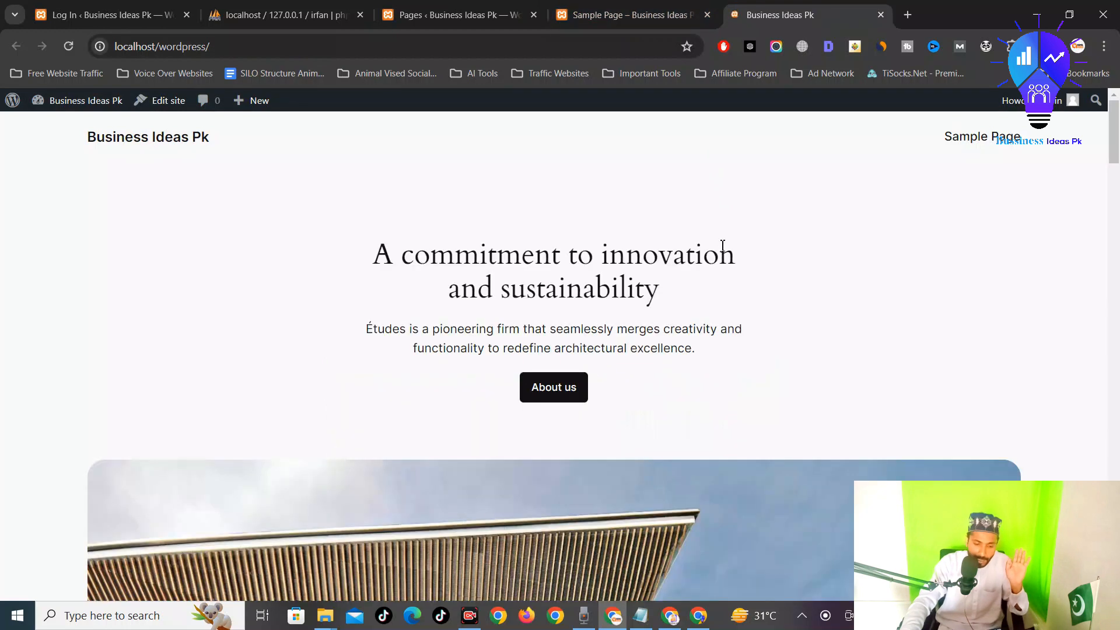
pyautogui.scroll(-15, 722, 245)
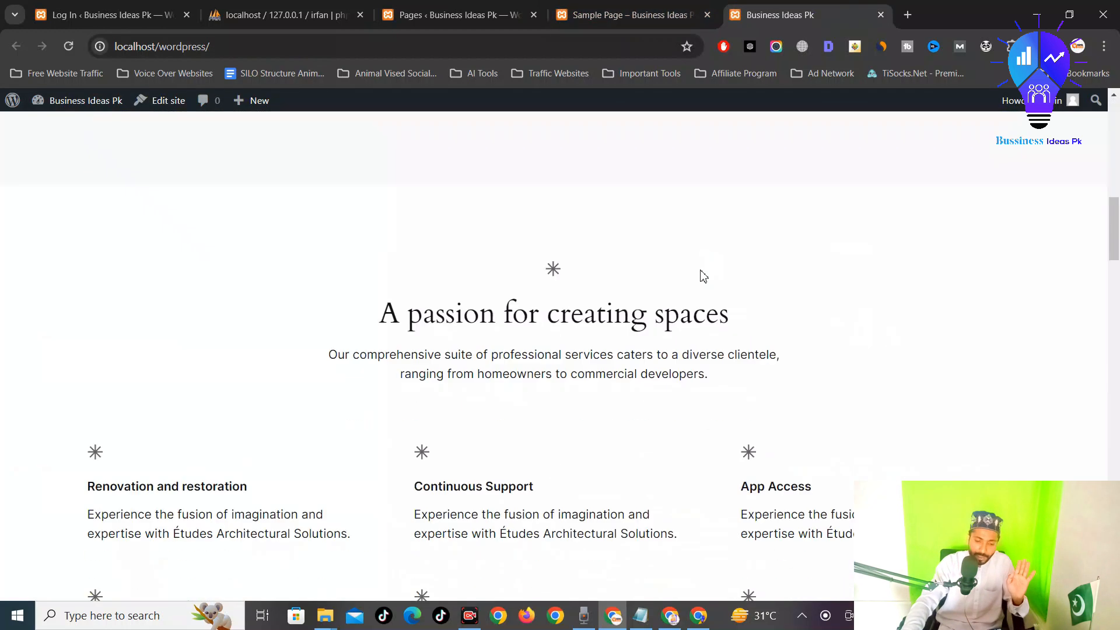
pyautogui.scroll(-20, 647, 441)
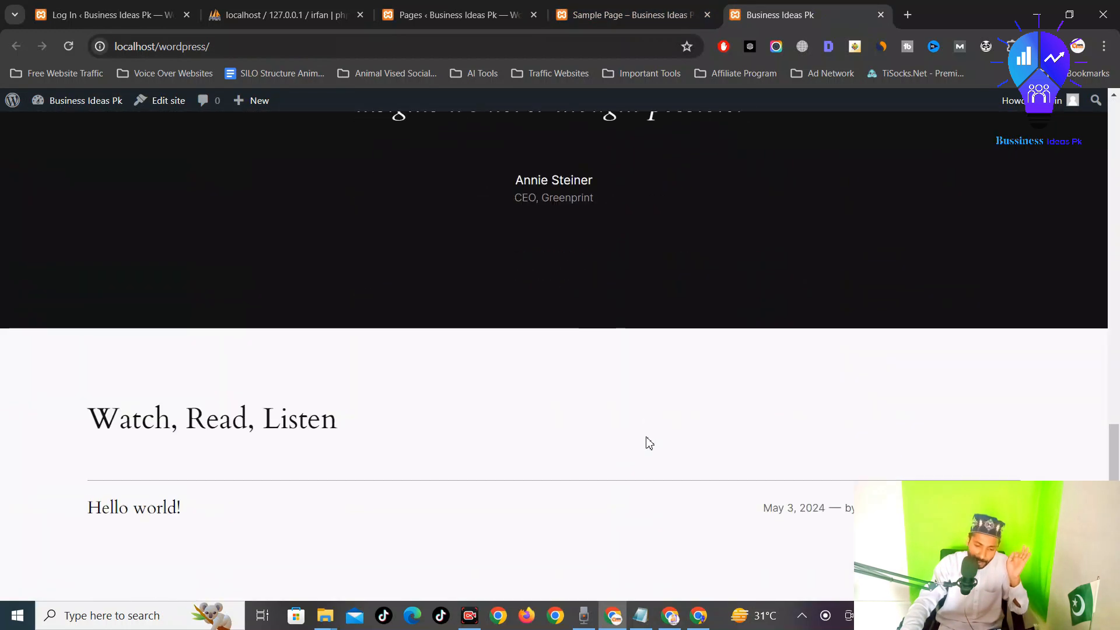
pyautogui.scroll(18, 649, 442)
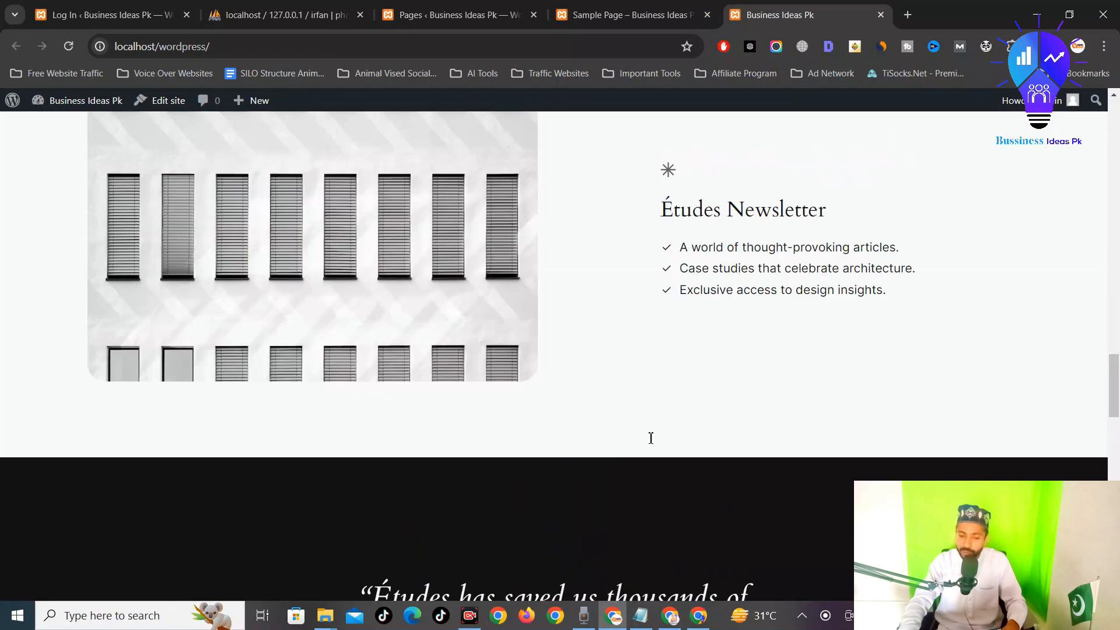
pyautogui.scroll(10, 657, 430)
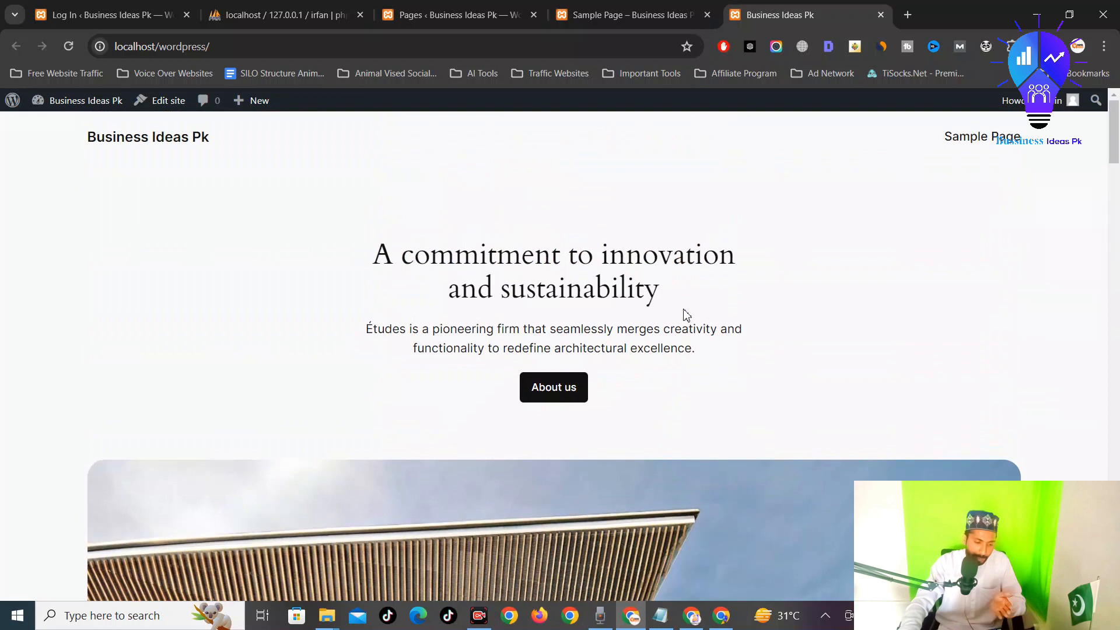
pyautogui.hotkey('ctrl', 'w')
pyautogui.hotkey('ctrl', 'w')
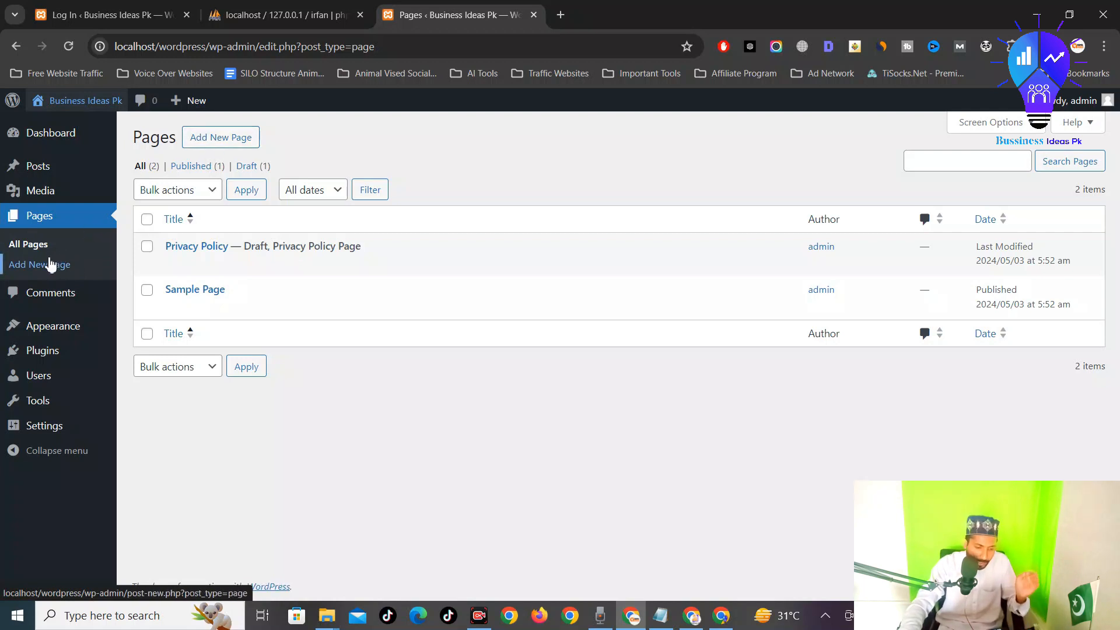
# Glance at Comments, then open Appearance > Themes with Twenty Twenty-Four active
pyautogui.click(46, 296)
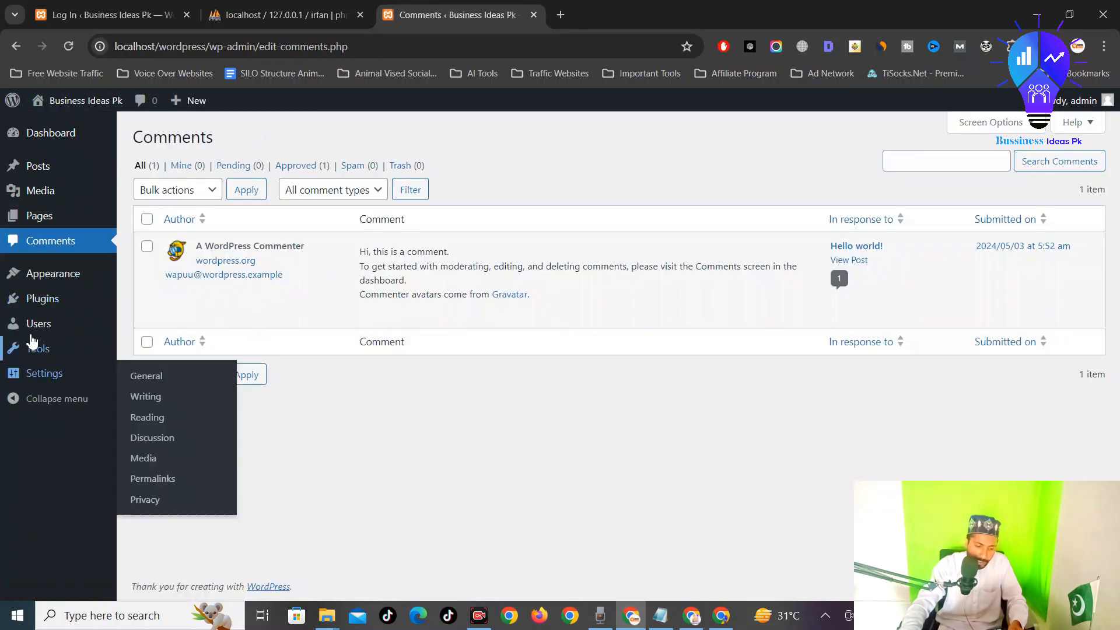
pyautogui.moveTo(51, 284)
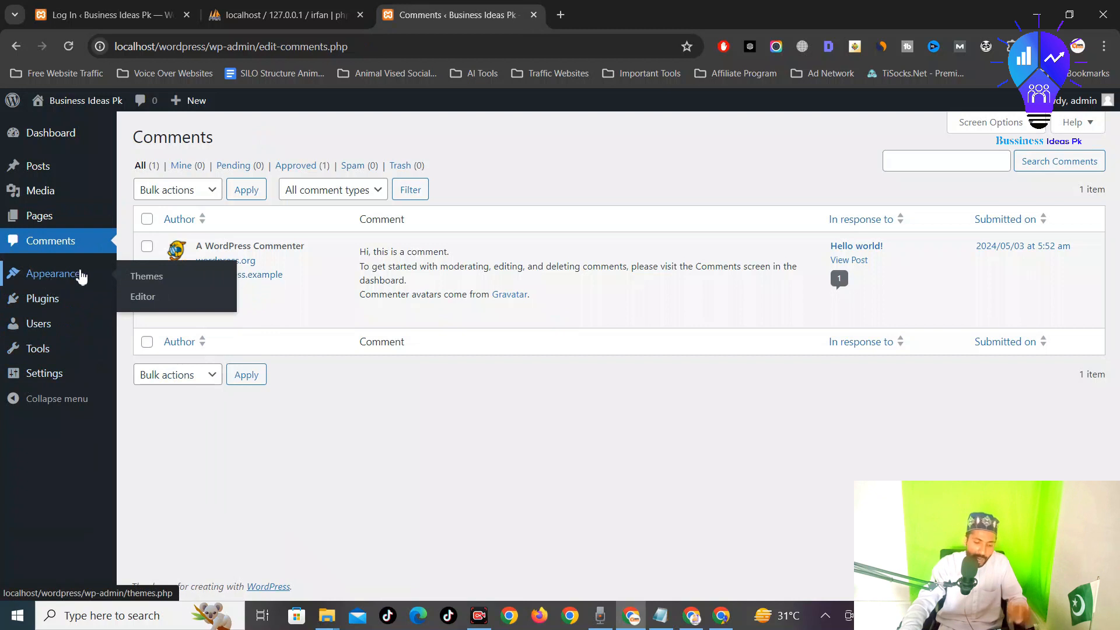
pyautogui.click(137, 276)
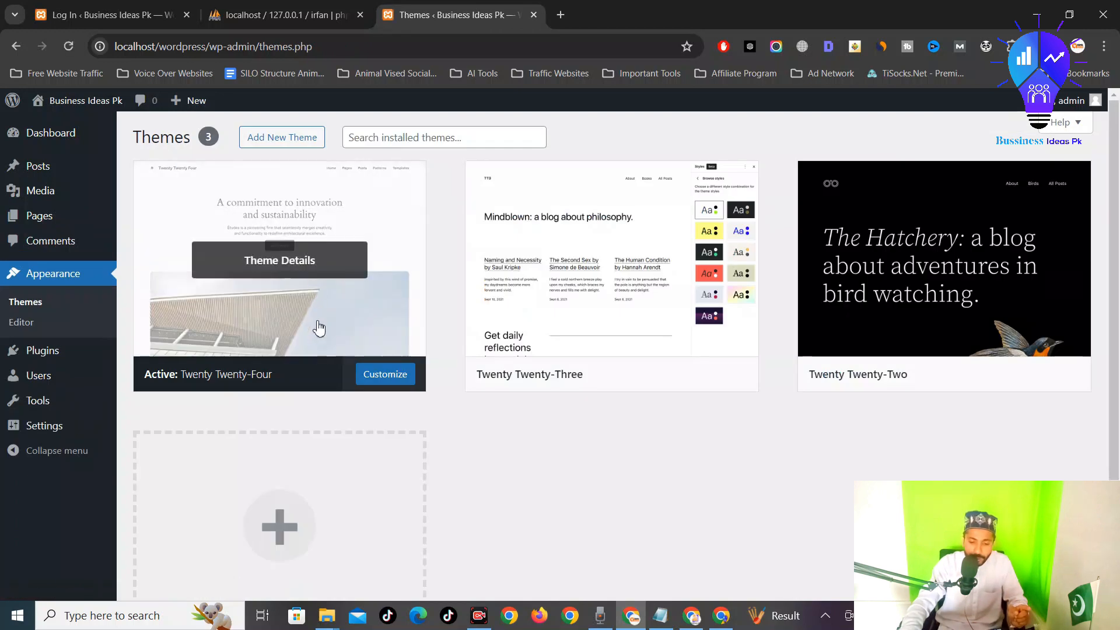
# View and close the theme details for the active Twenty Twenty-Four theme
pyautogui.click(288, 327)
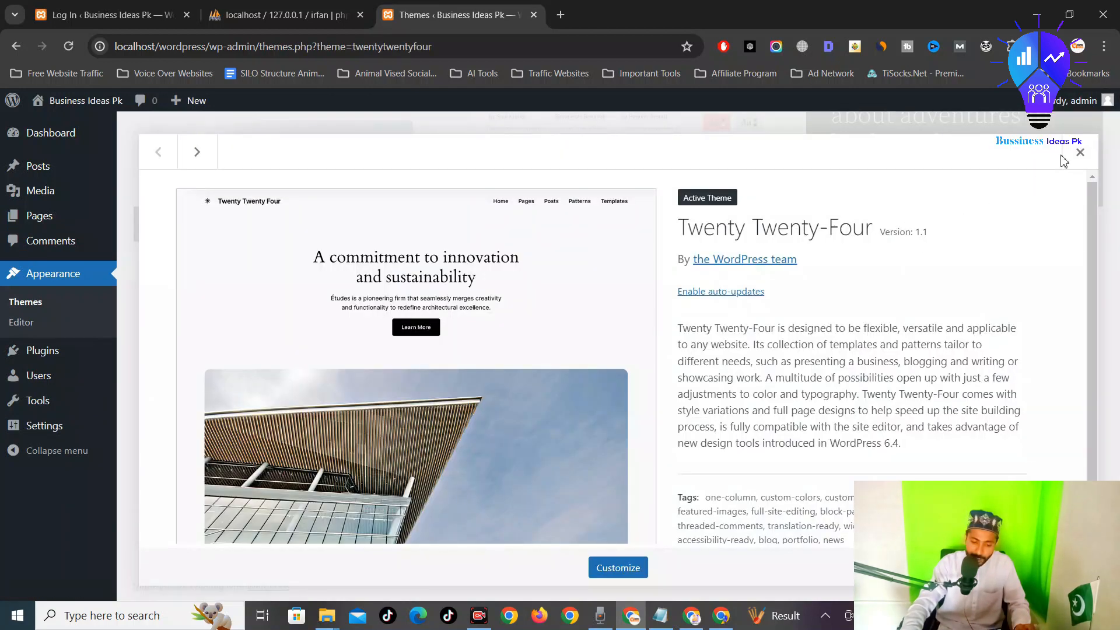
pyautogui.click(1079, 152)
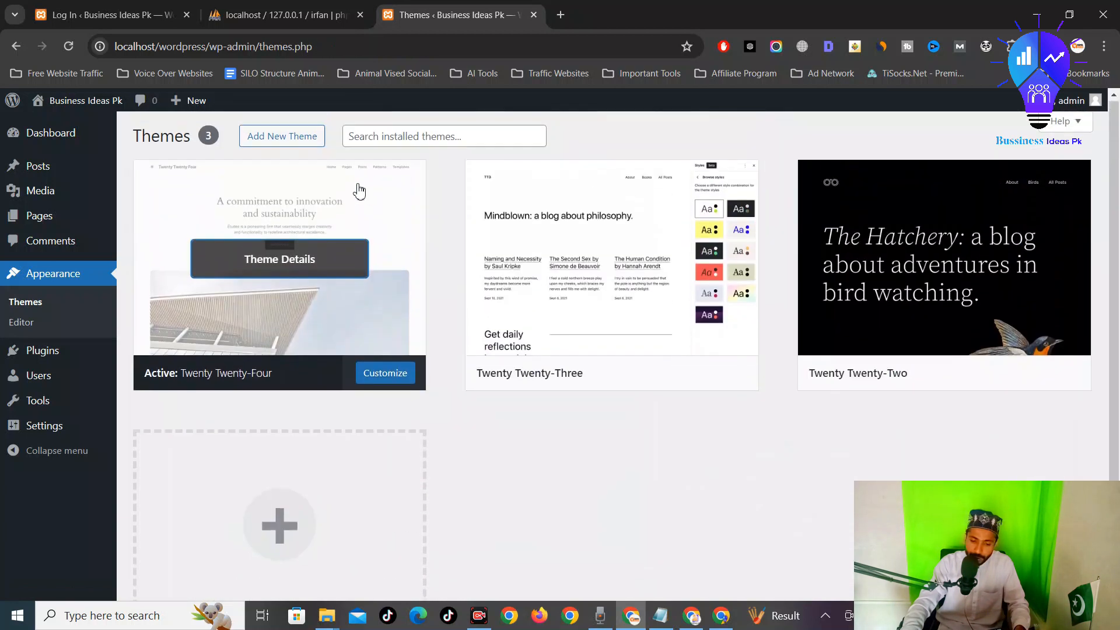
pyautogui.scroll(3, 358, 188)
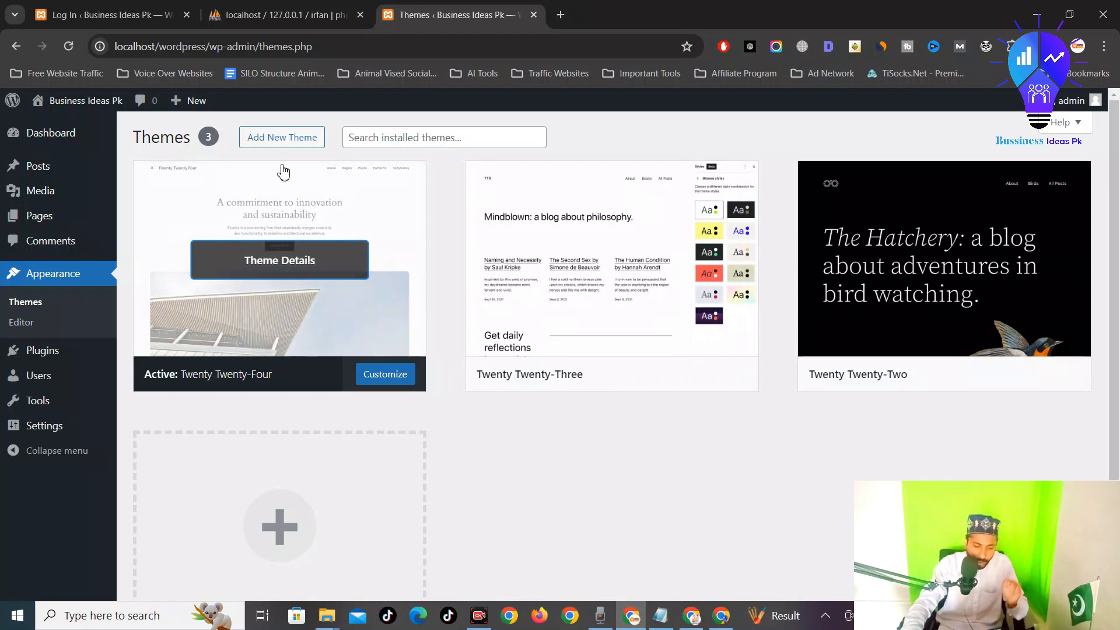
# Browse Add New Theme, peek at the Site Editor, then return to Add Themes
pyautogui.click(286, 145)
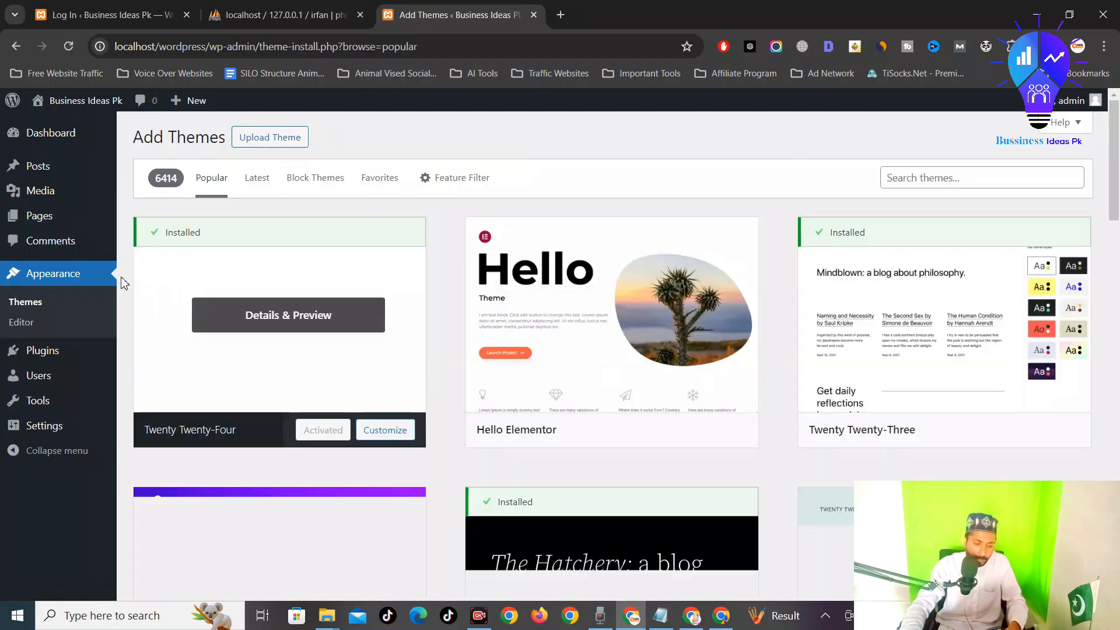
pyautogui.click(25, 333)
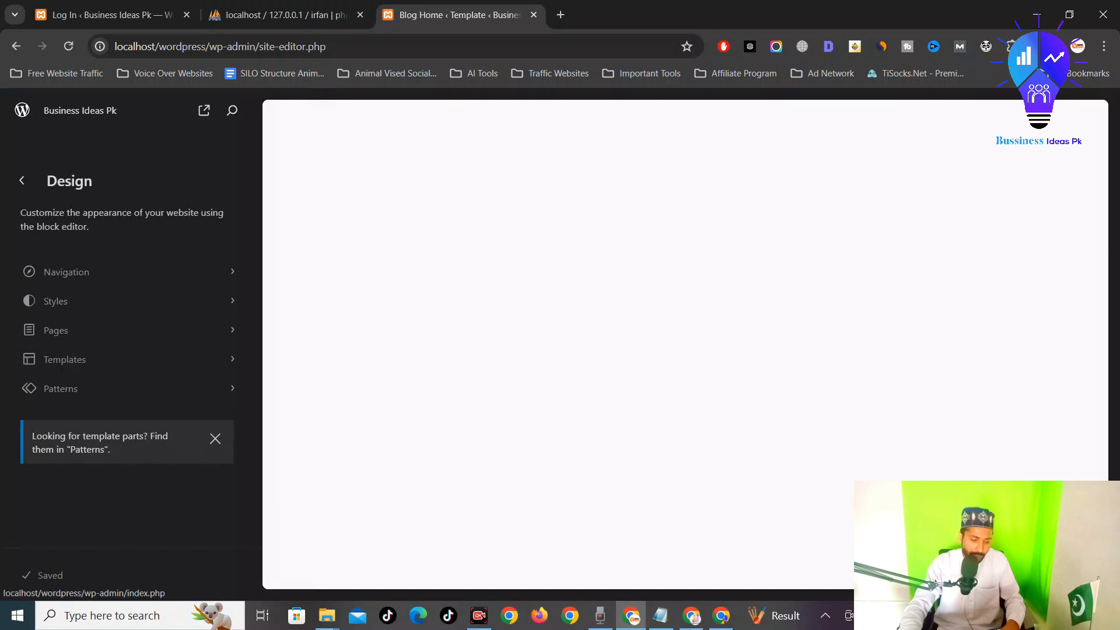
pyautogui.click(22, 110)
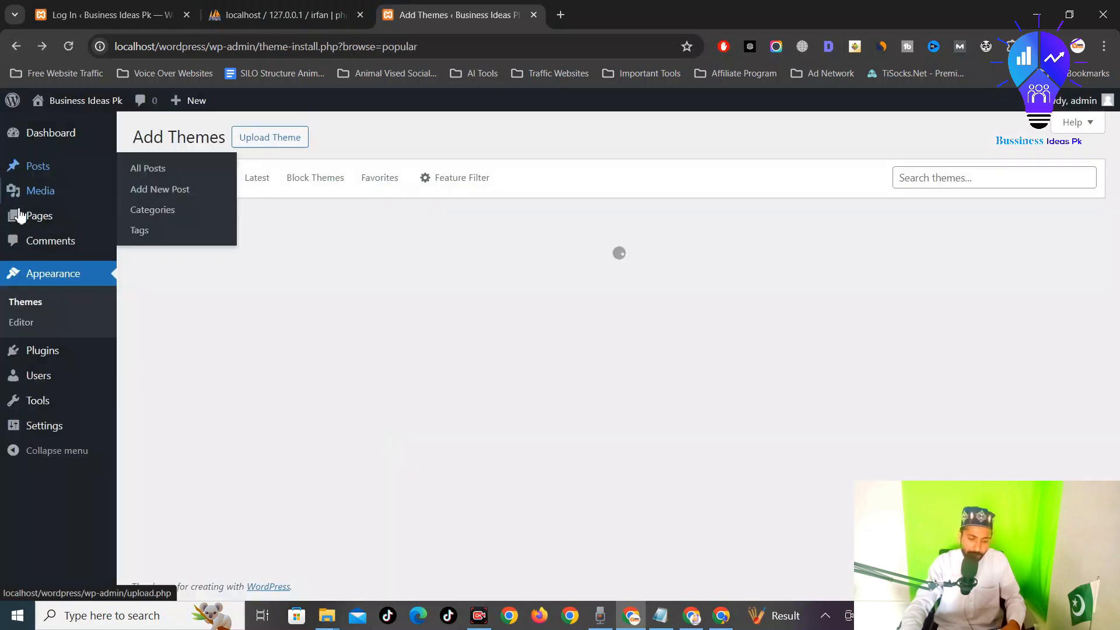
# Bulk-delete the Akismet Anti-spam and Hello Dolly plugins, then open the Users list
pyautogui.click(41, 357)
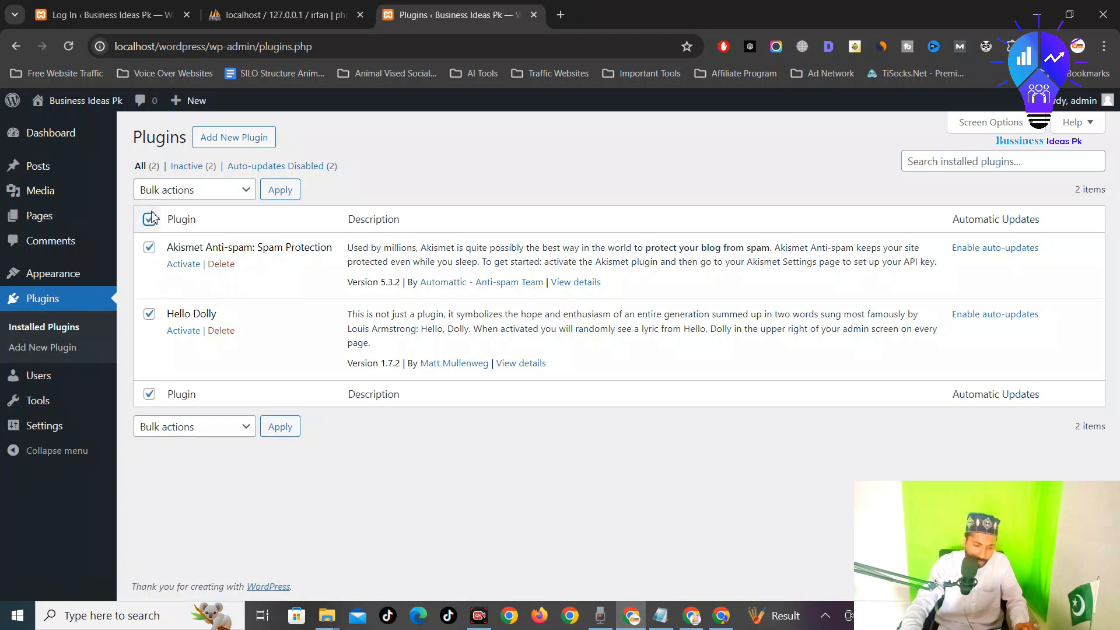
pyautogui.click(191, 192)
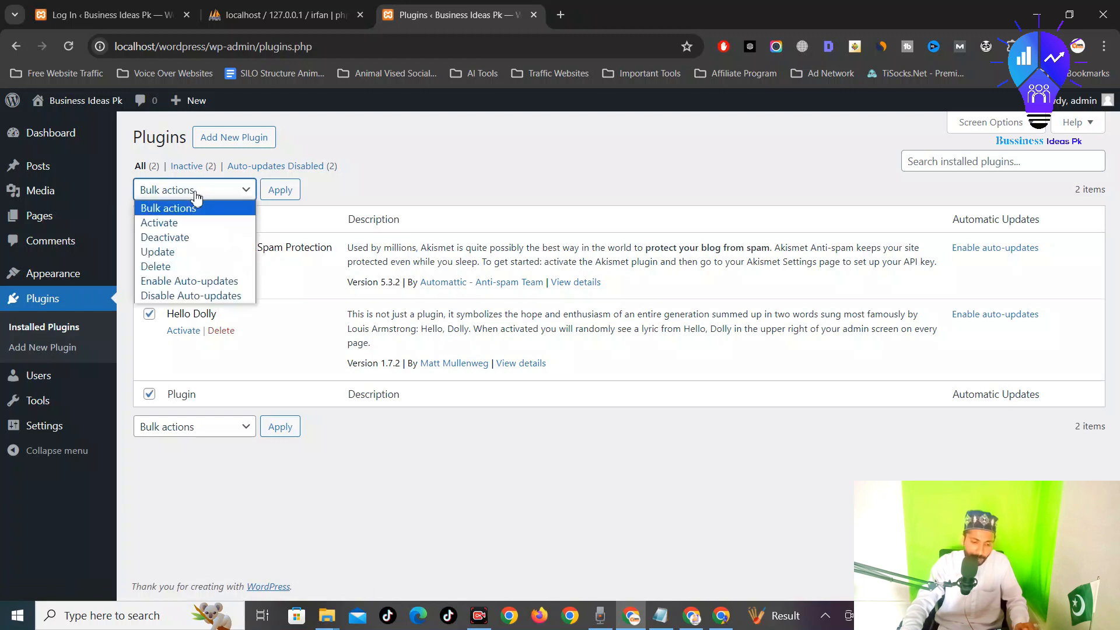
pyautogui.click(175, 266)
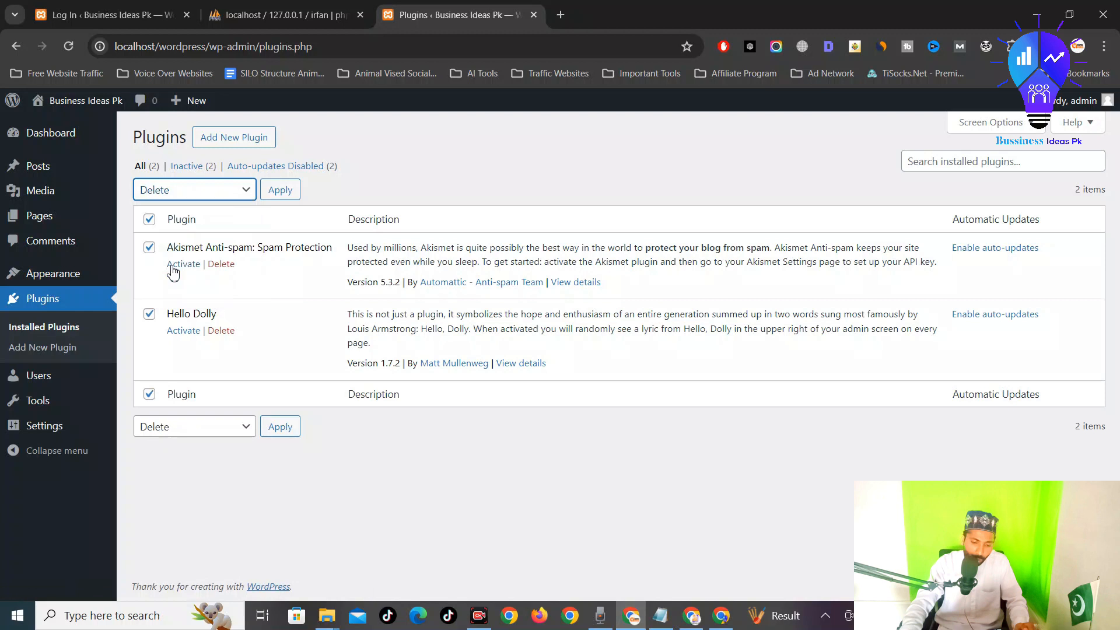
pyautogui.click(280, 203)
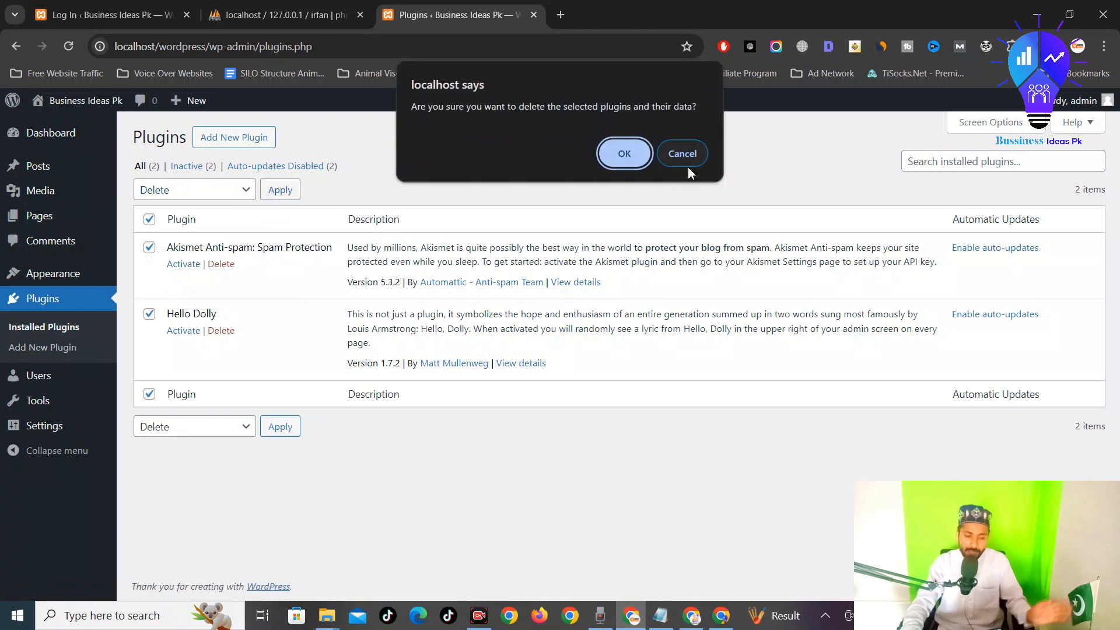
pyautogui.click(632, 155)
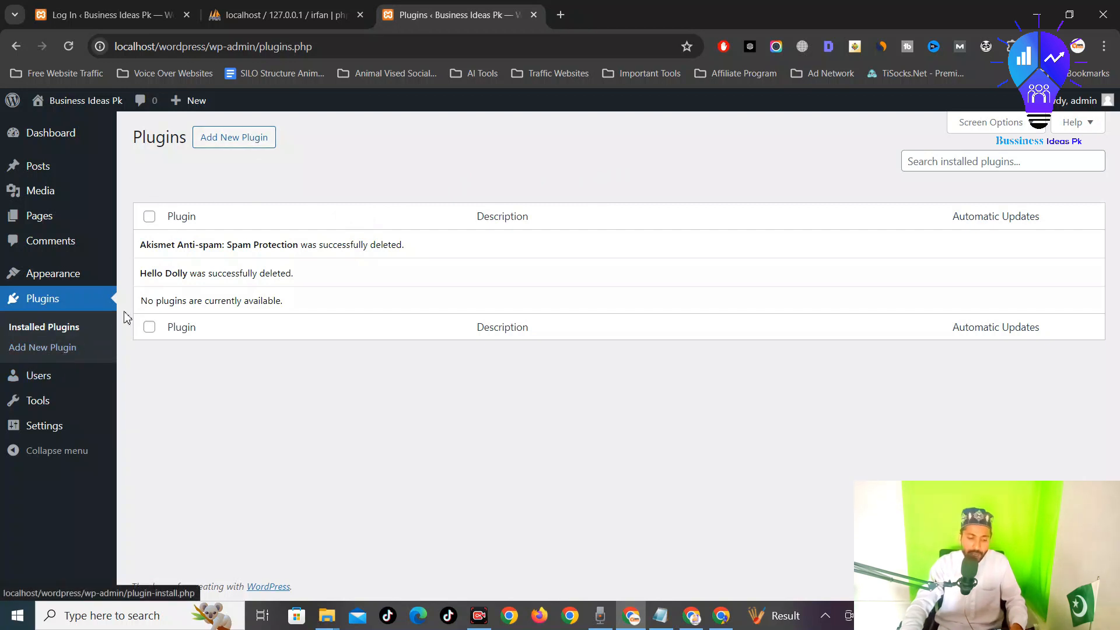
pyautogui.click(38, 378)
pyautogui.moveTo(231, 252)
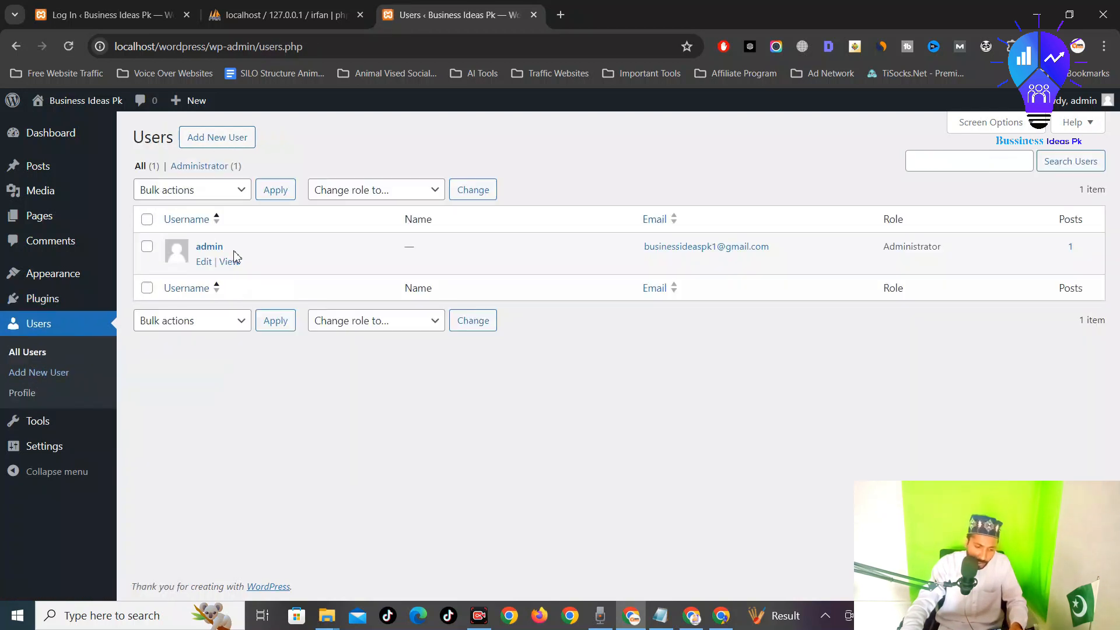
# Open the admin's profile and check the language list, keeping Site Default
pyautogui.click(212, 255)
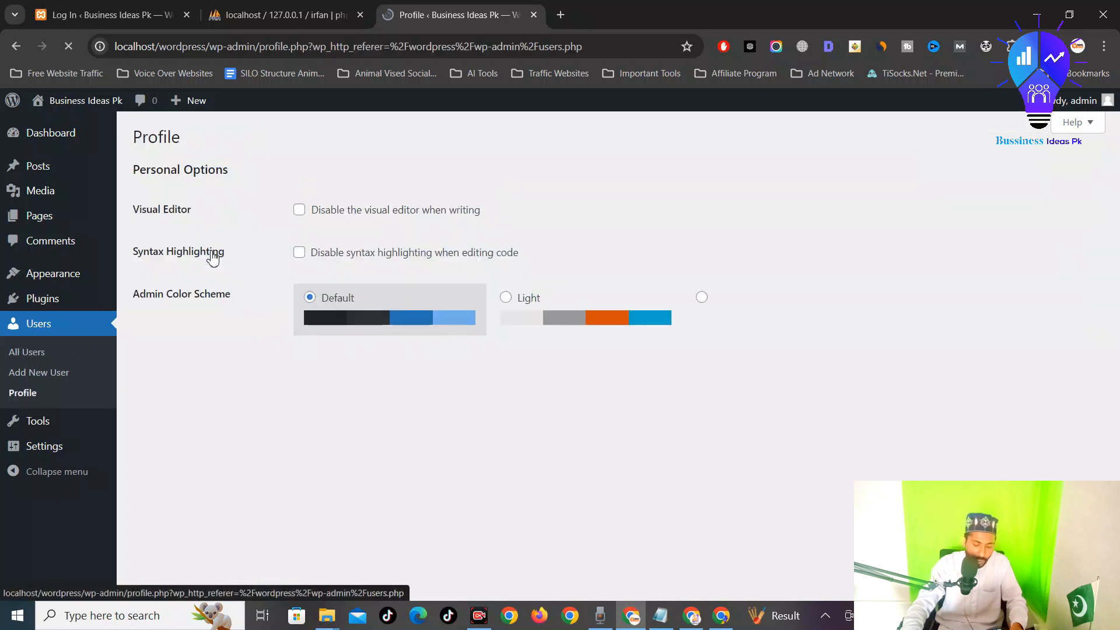
pyautogui.scroll(-3, 240, 345)
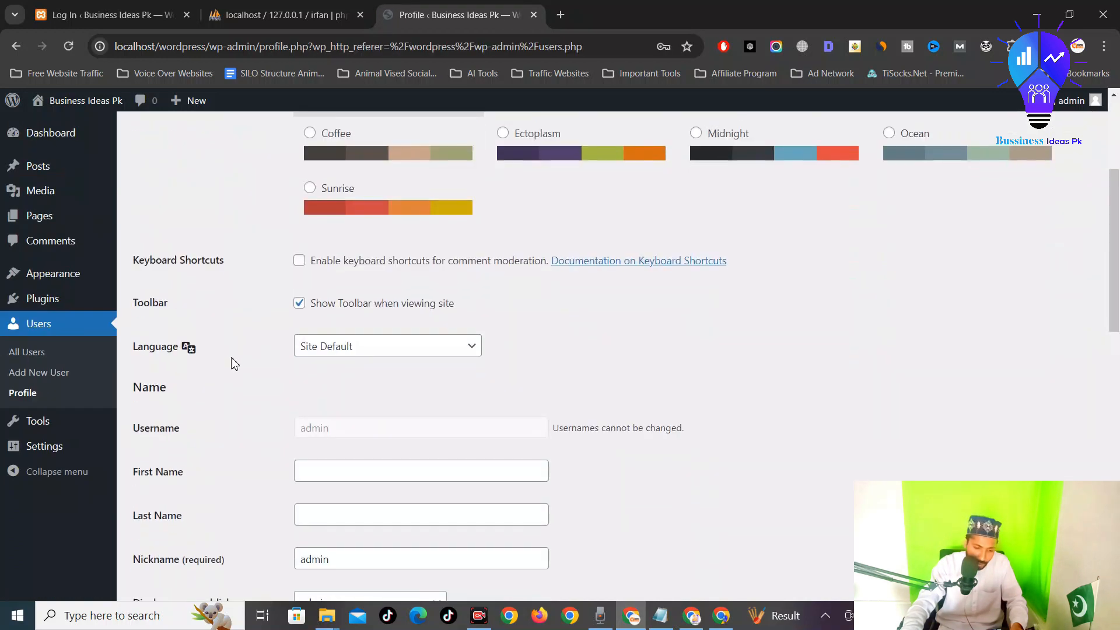
pyautogui.scroll(-1, 230, 365)
pyautogui.click(341, 274)
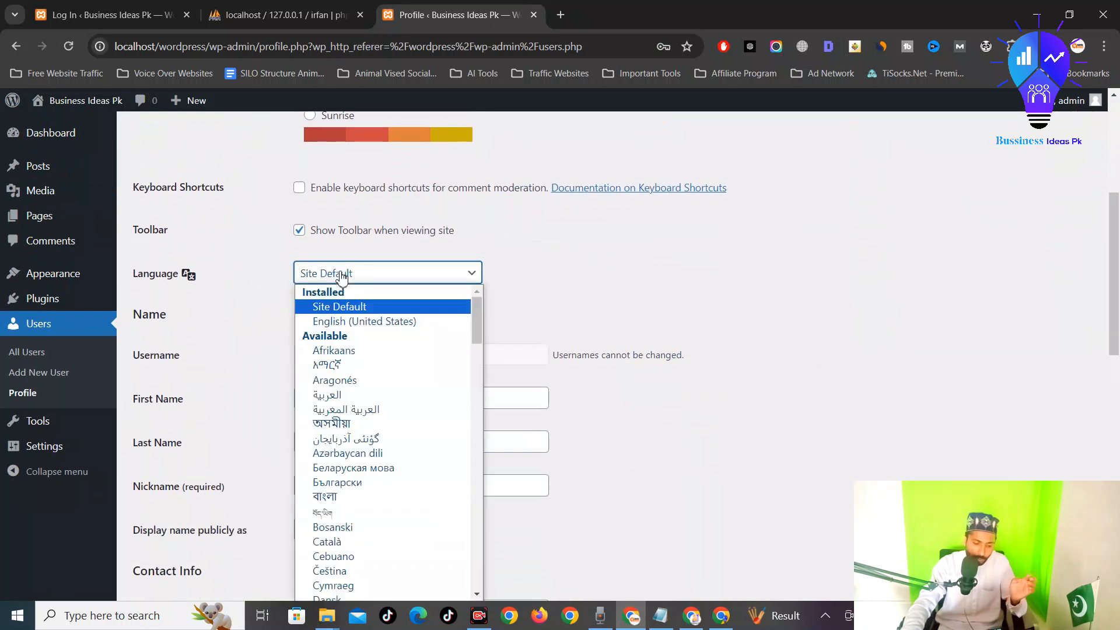
pyautogui.click(355, 278)
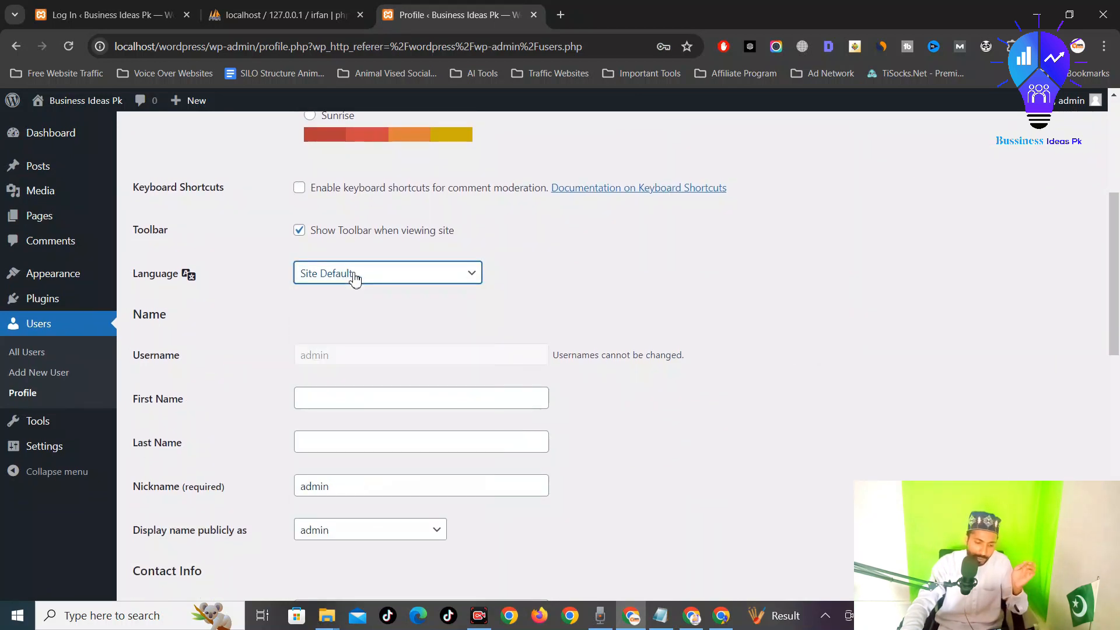
# Look through the name, nickname and biography fields, then open the Gravatar profile-picture link
pyautogui.click(324, 401)
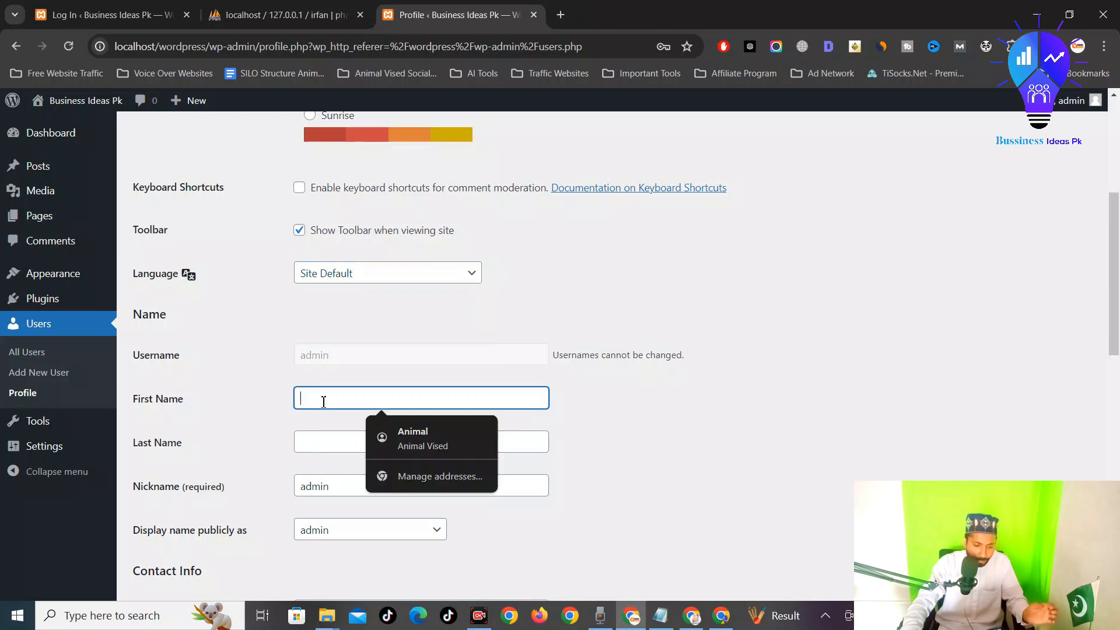
pyautogui.click(309, 448)
pyautogui.scroll(-3, 310, 447)
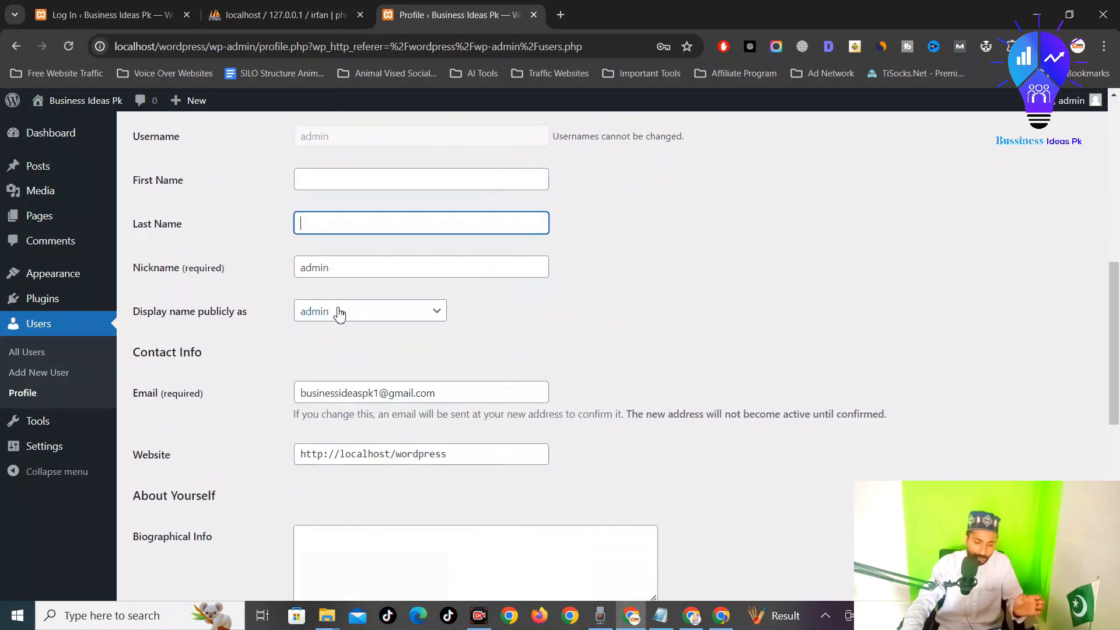
pyautogui.click(339, 264)
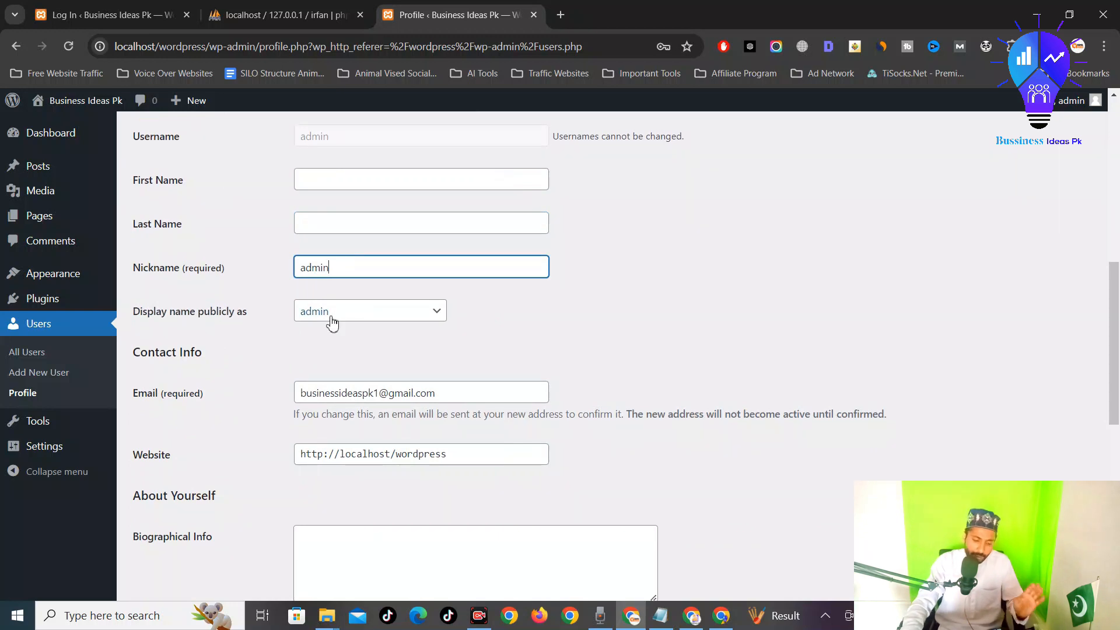
pyautogui.click(434, 410)
pyautogui.scroll(-4, 434, 364)
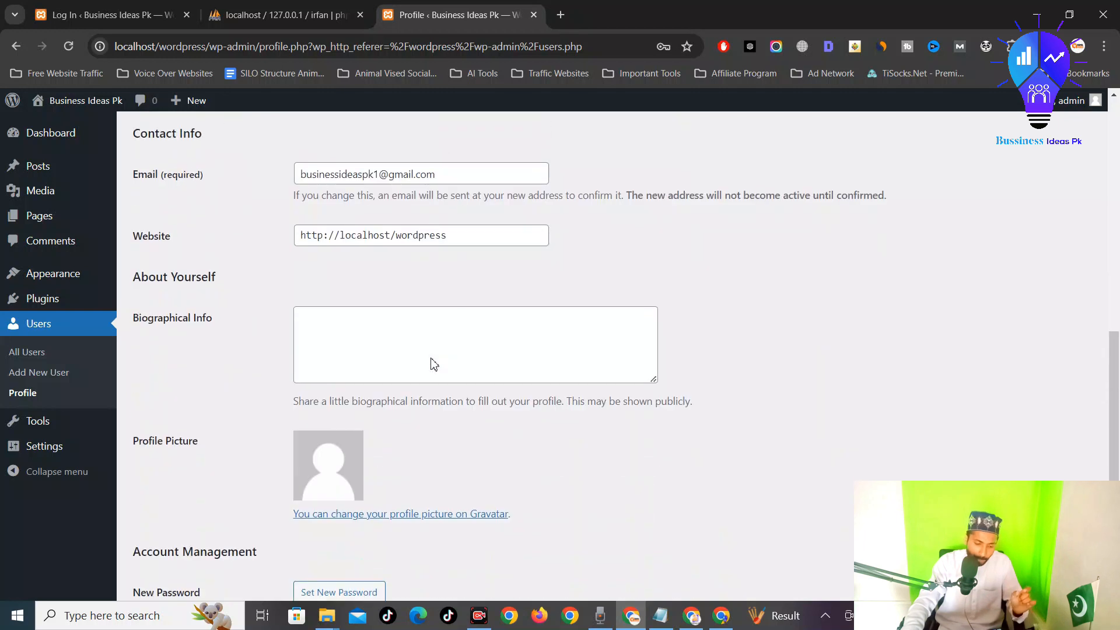
pyautogui.click(322, 329)
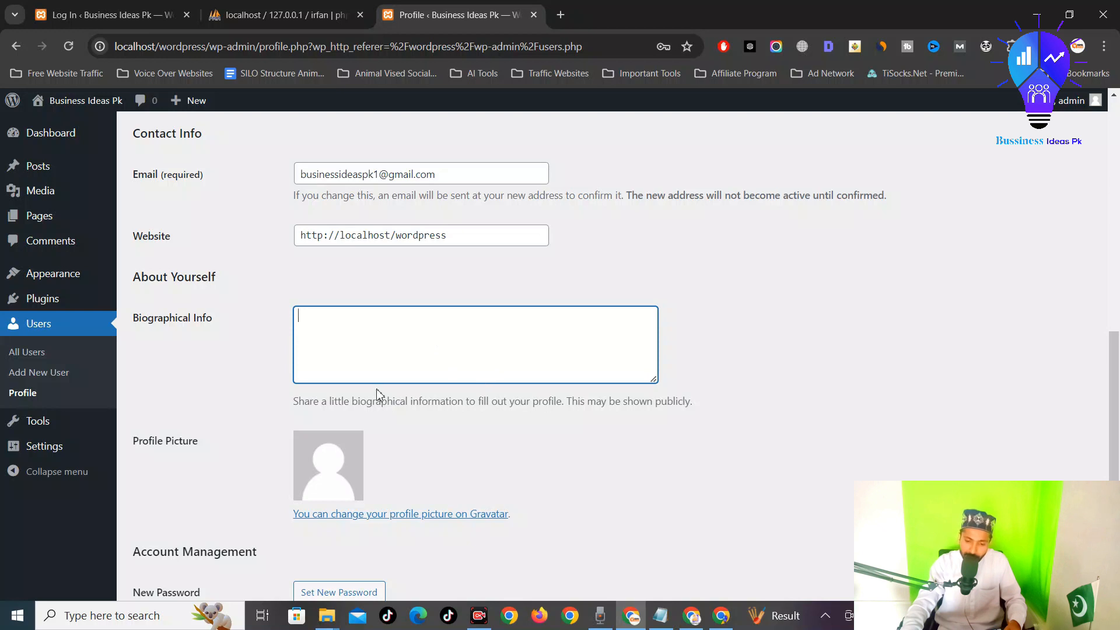
pyautogui.scroll(-3, 376, 394)
pyautogui.moveTo(1076, 112)
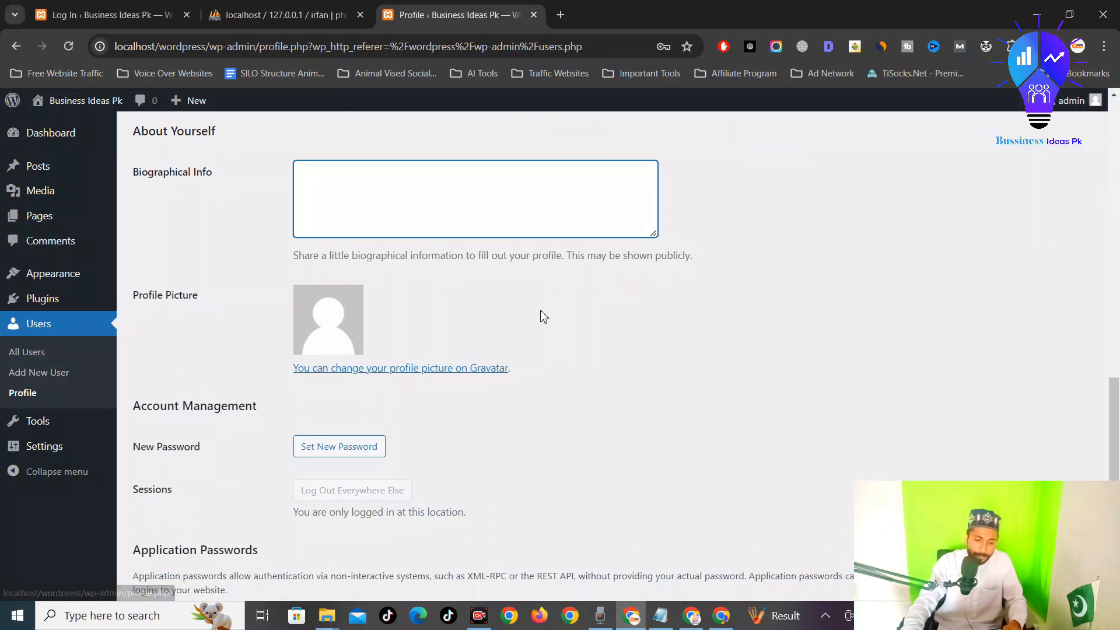
pyautogui.click(436, 371)
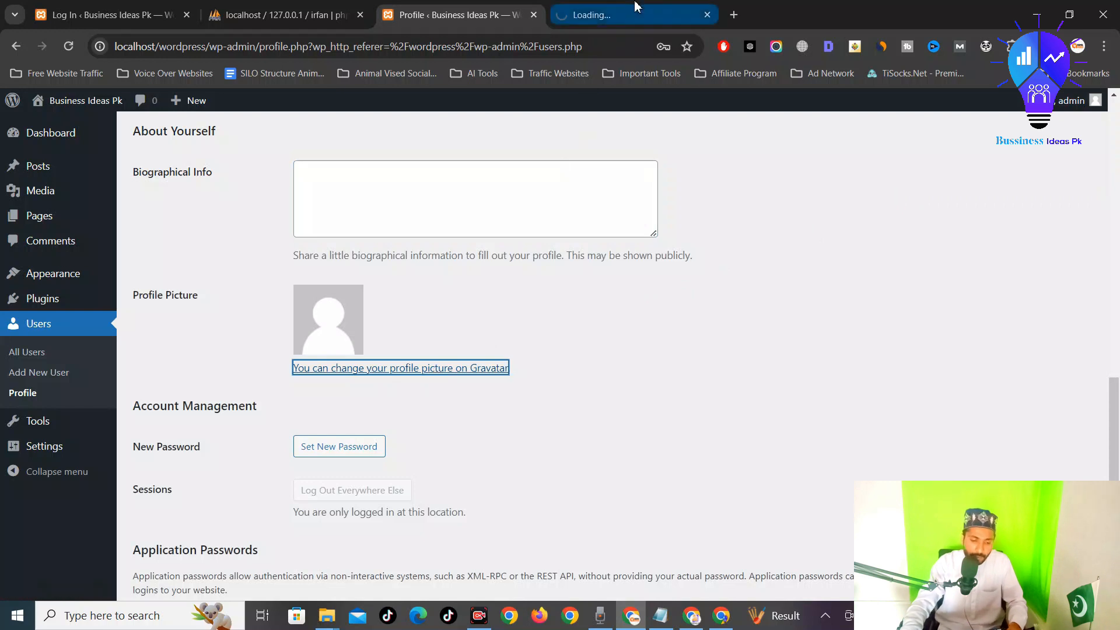
# Scroll through the gravatar.com home page, then close its tab to return to the Profile
pyautogui.click(635, 8)
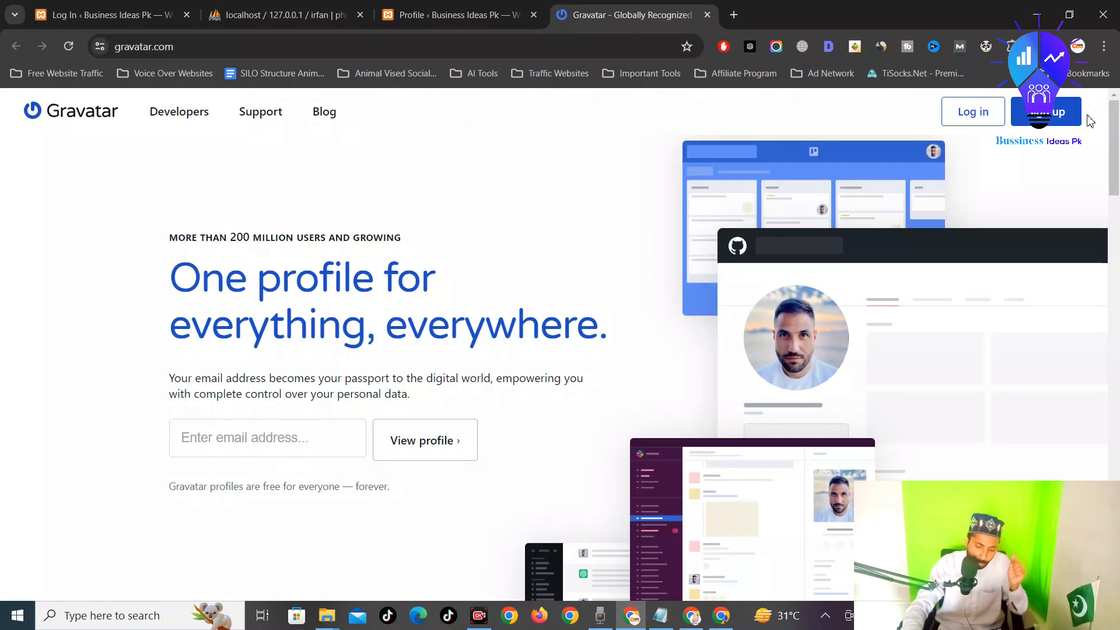
pyautogui.scroll(-5, 910, 263)
pyautogui.scroll(5, 863, 245)
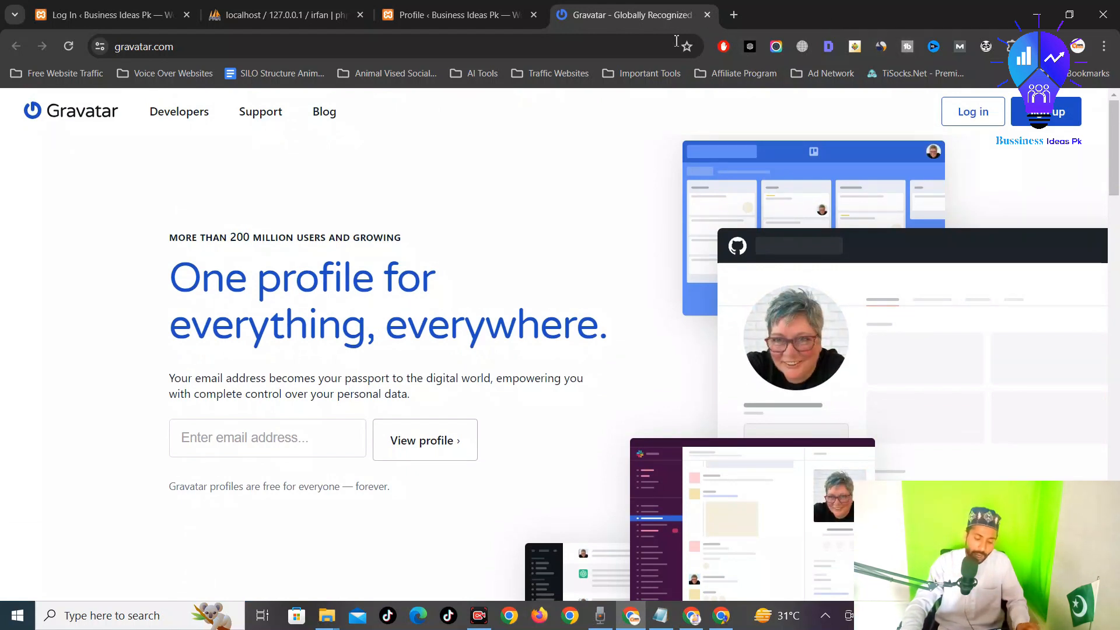
pyautogui.hotkey('ctrl', 'w')
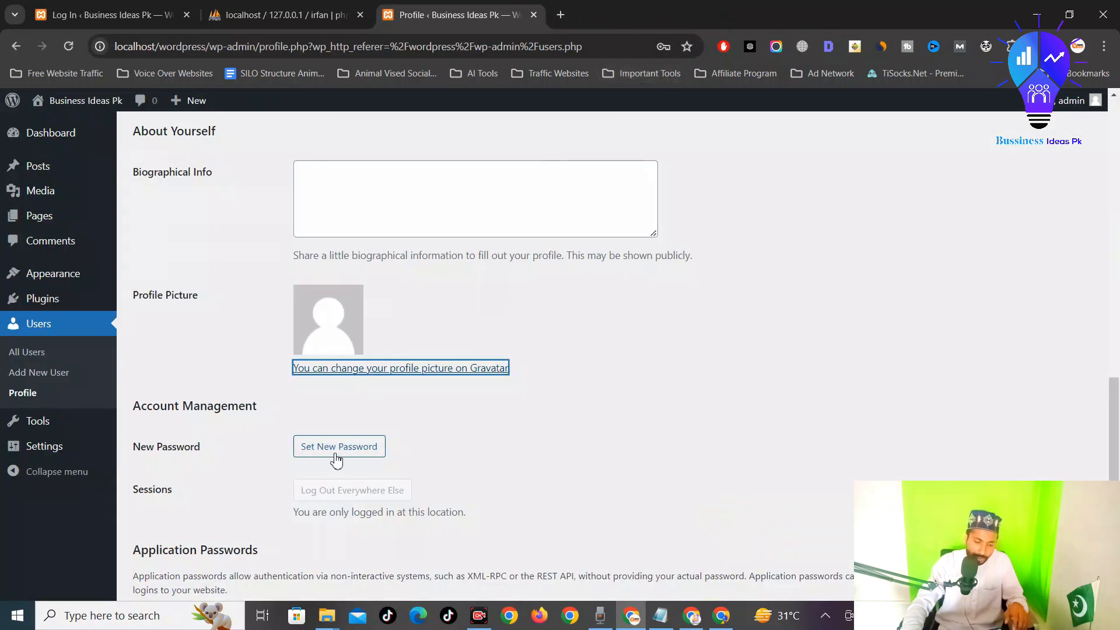
pyautogui.scroll(-1, 336, 456)
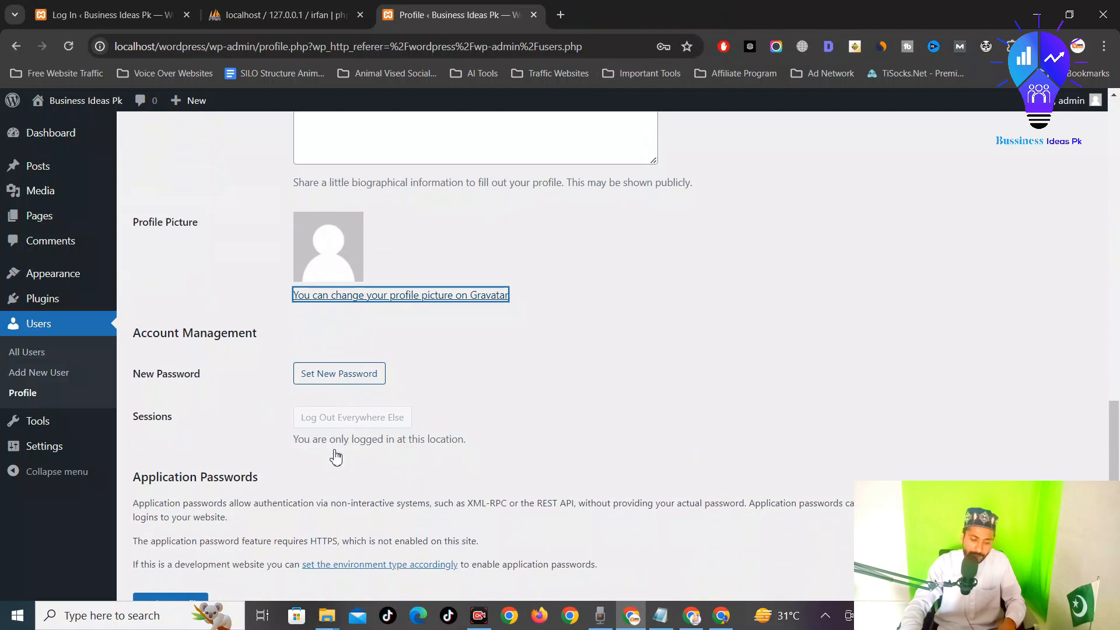
# Generate a strong new password, then leave the profile unsaved for the Tools page
pyautogui.click(338, 379)
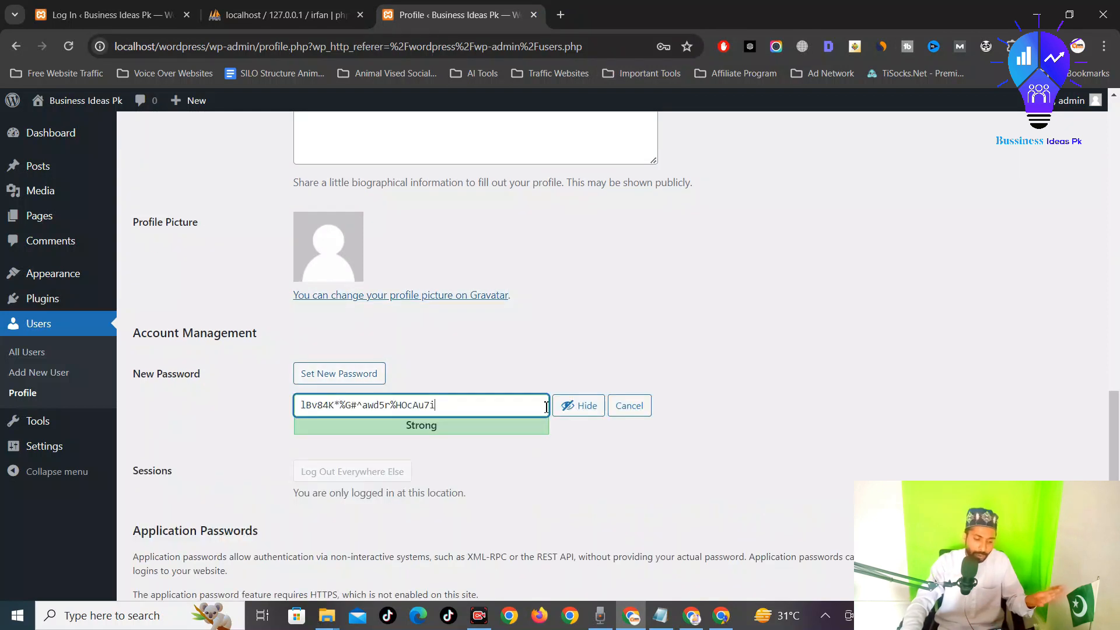
pyautogui.scroll(-2, 525, 407)
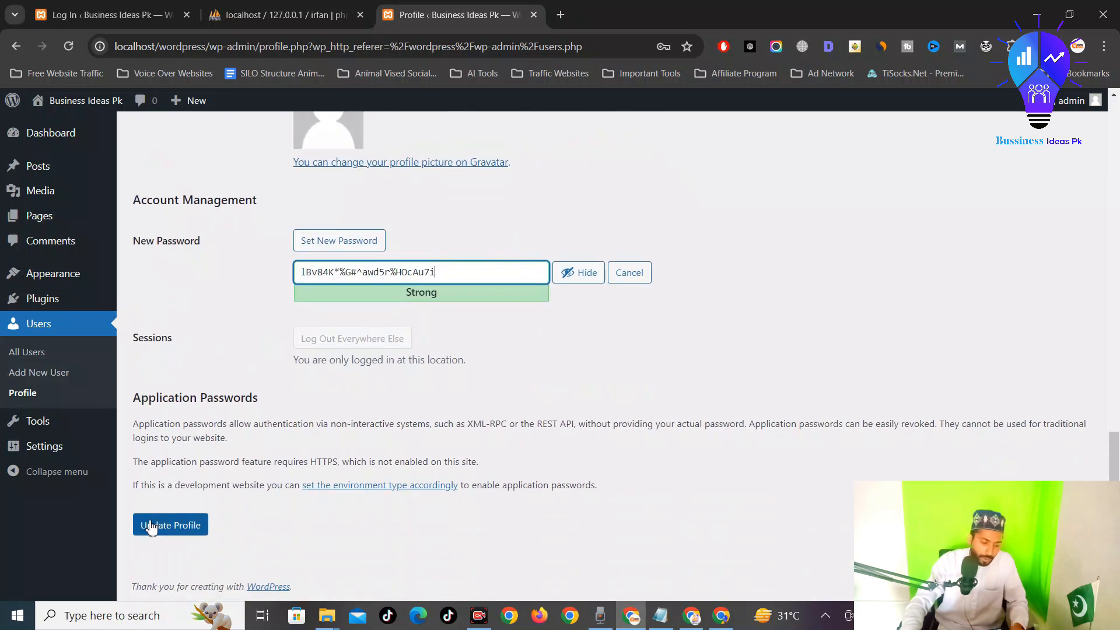
pyautogui.scroll(6, 201, 438)
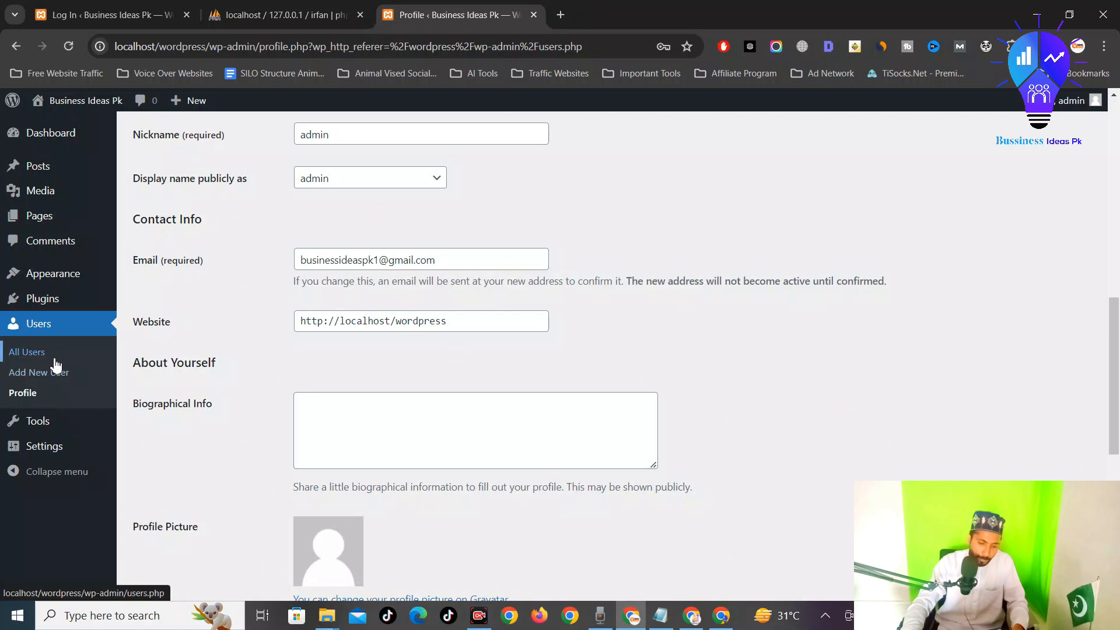
pyautogui.click(41, 429)
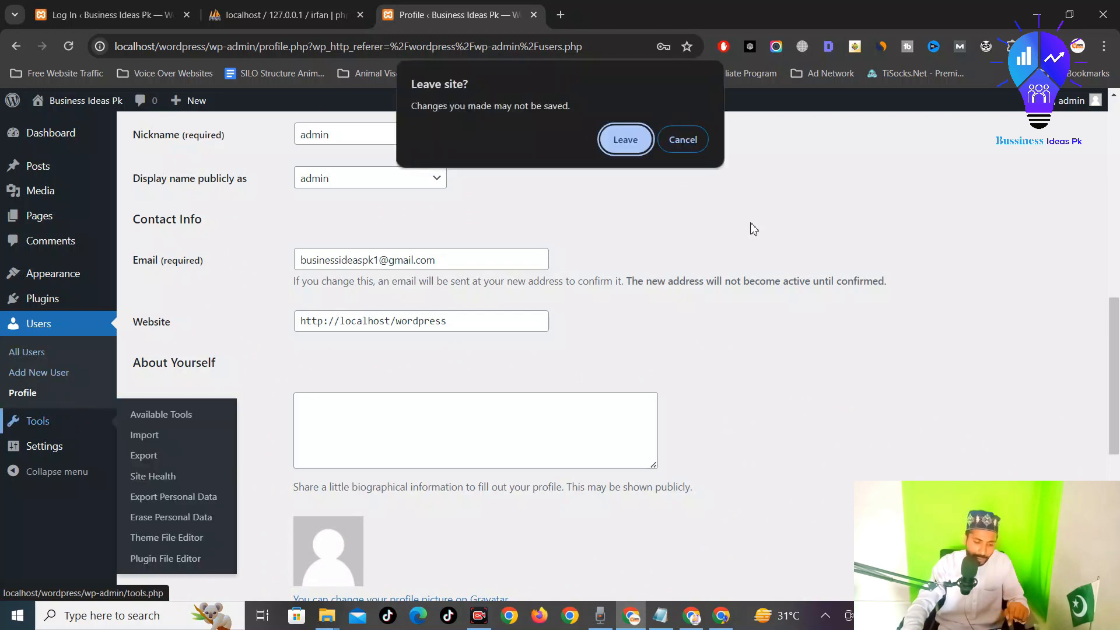
pyautogui.click(624, 141)
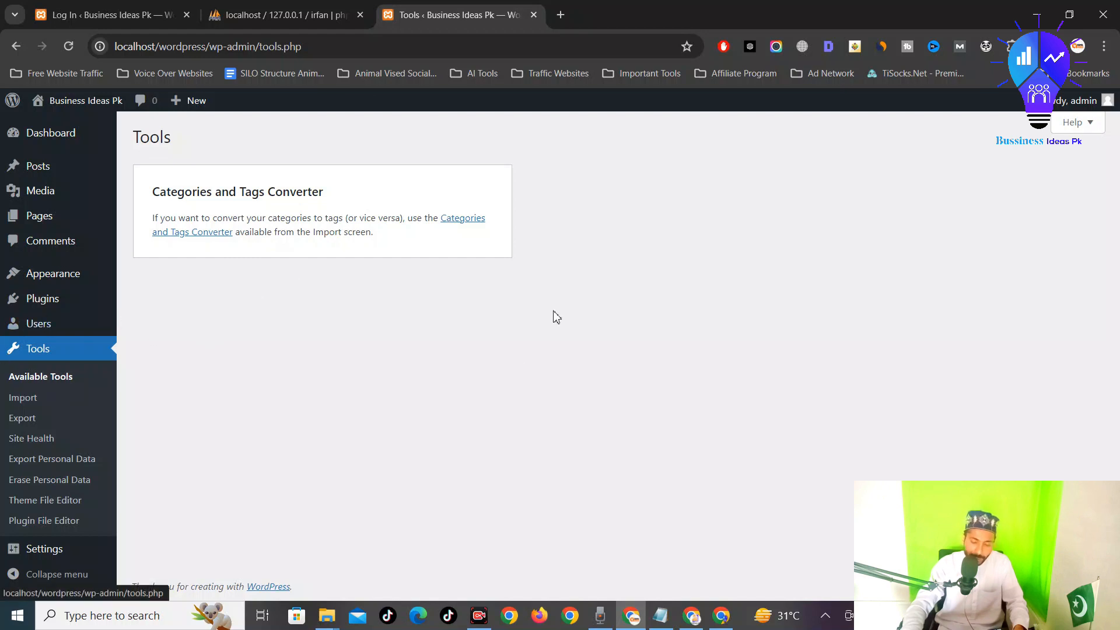
# Open Tools > Import to see the importers, then open the Site Health report
pyautogui.click(21, 403)
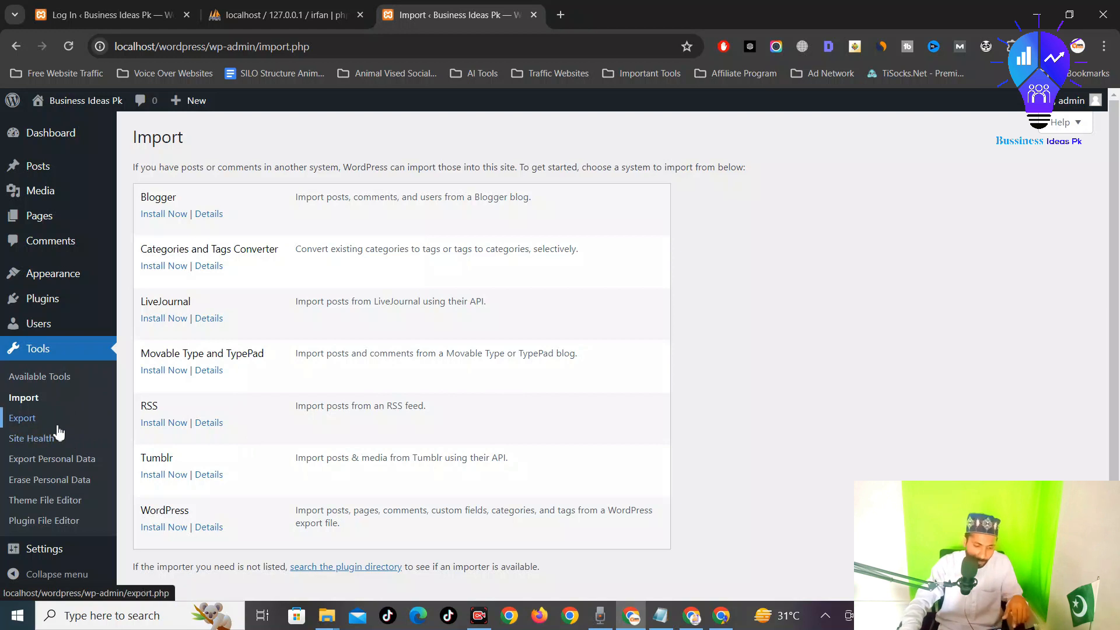
pyautogui.click(33, 439)
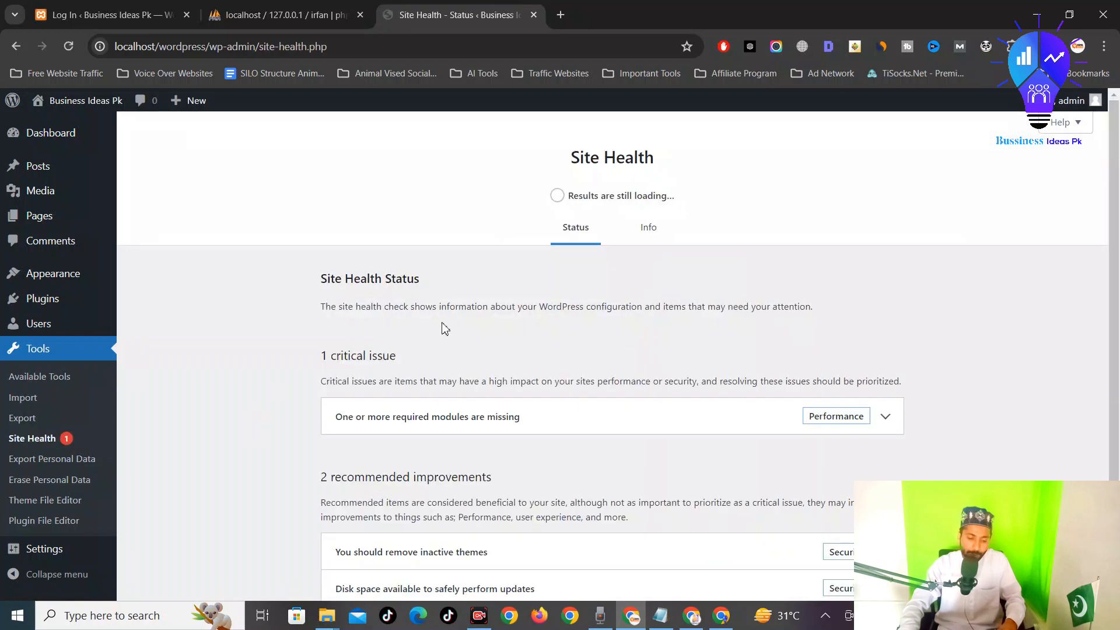
# Scroll through the Site Health issues and improvements, then go to the Theme File Editor
pyautogui.scroll(-2, 512, 280)
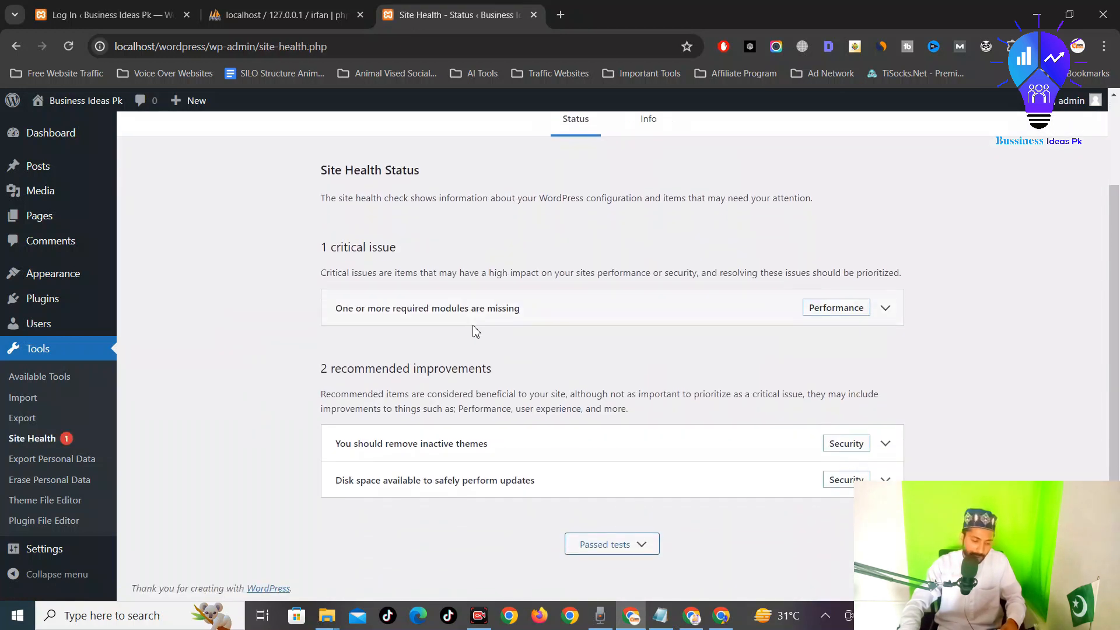
pyautogui.scroll(2, 682, 296)
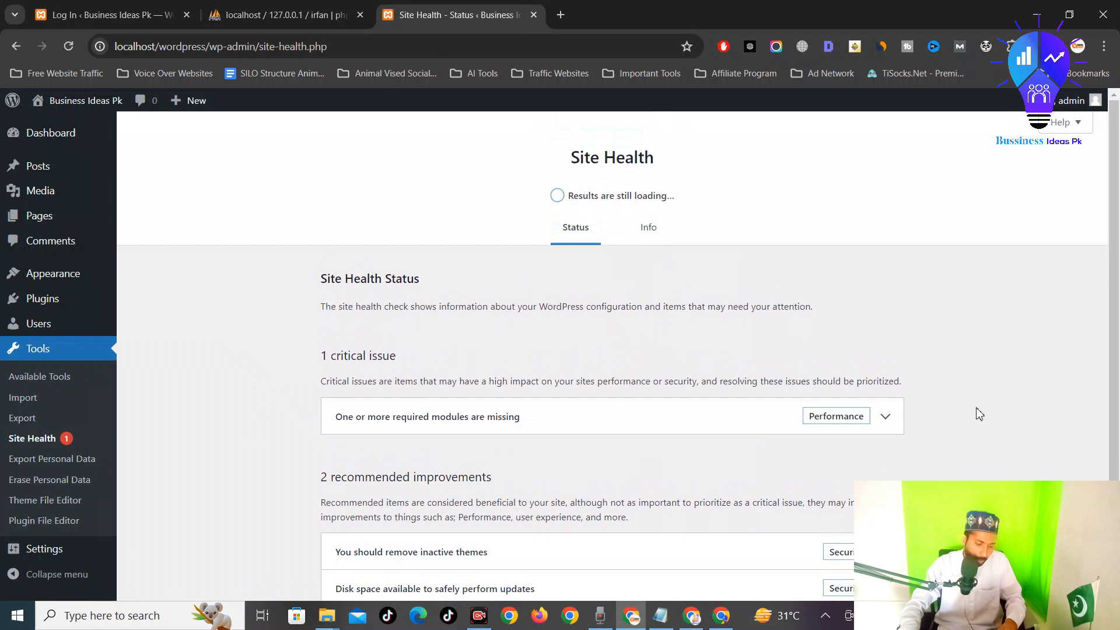
pyautogui.scroll(-1, 407, 429)
pyautogui.scroll(-2, 407, 429)
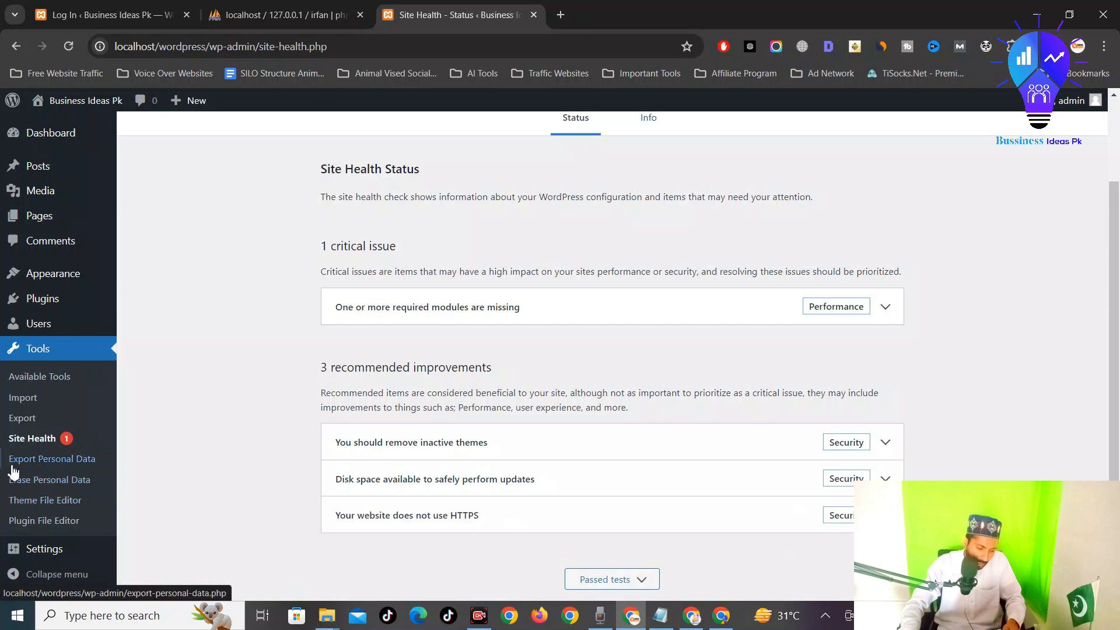
pyautogui.scroll(-1, 53, 516)
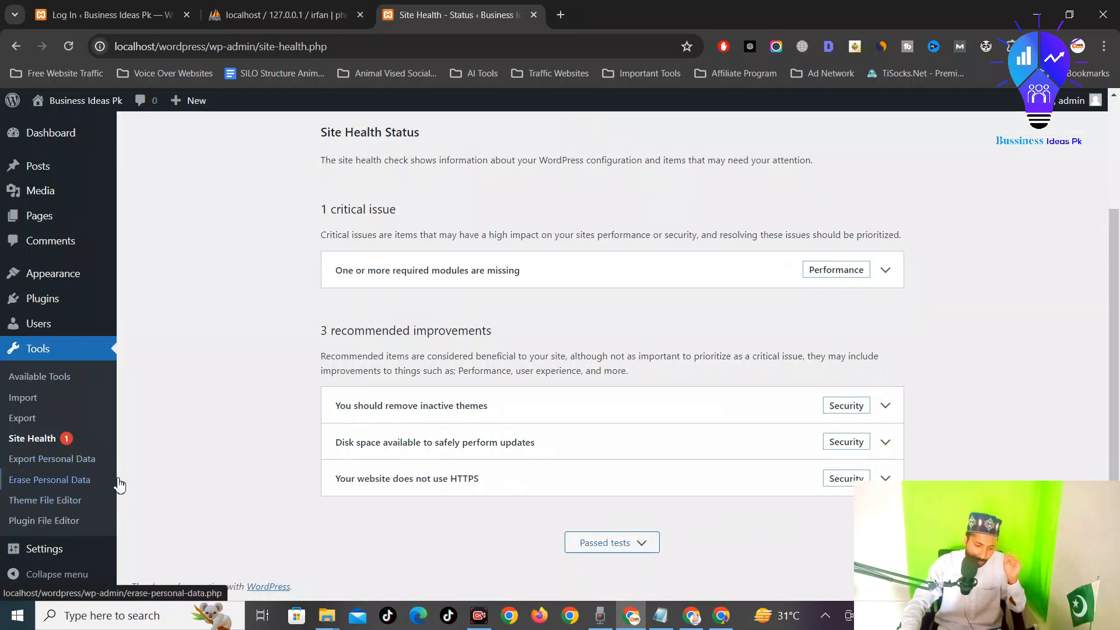
pyautogui.click(61, 503)
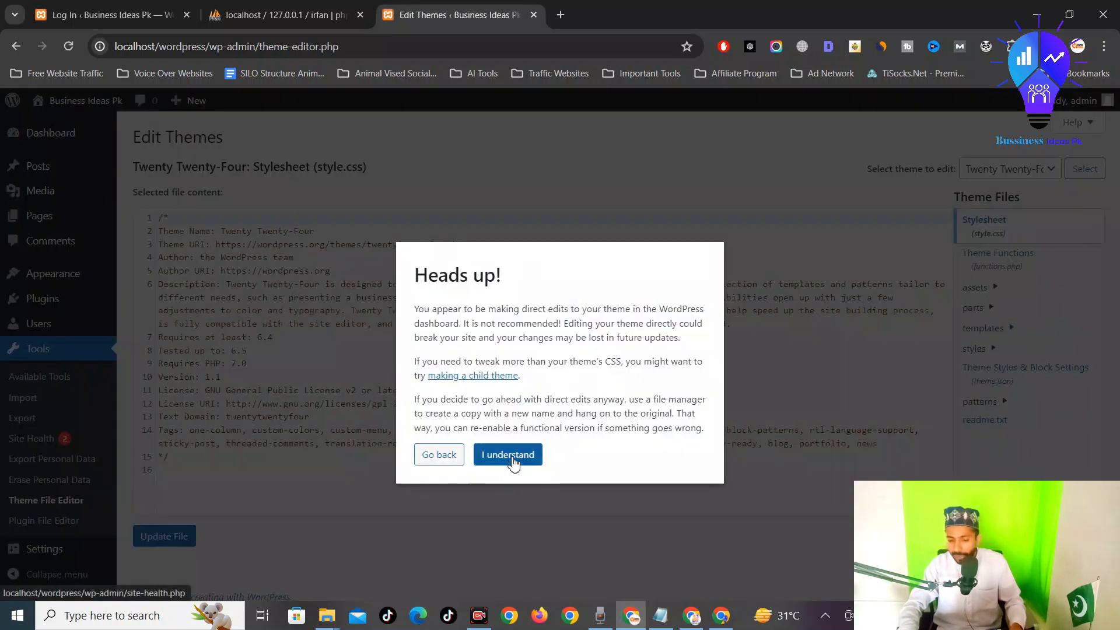
# Accept the Heads up! warning, keep Twenty Twenty-Four as the edited theme, and open General Settings
pyautogui.click(510, 458)
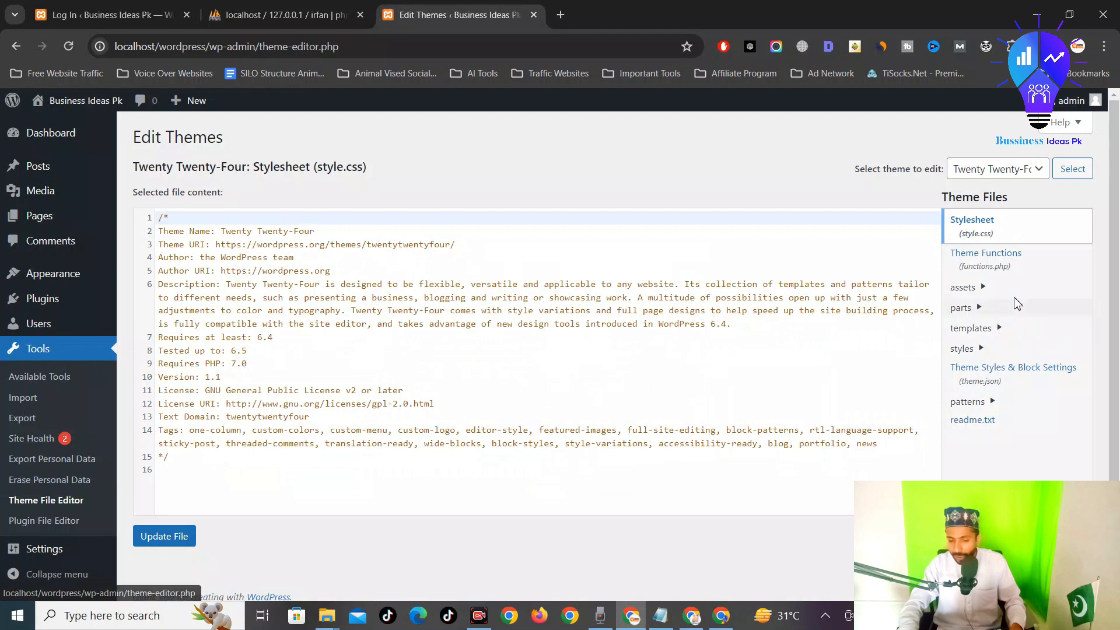
pyautogui.scroll(-1, 1002, 327)
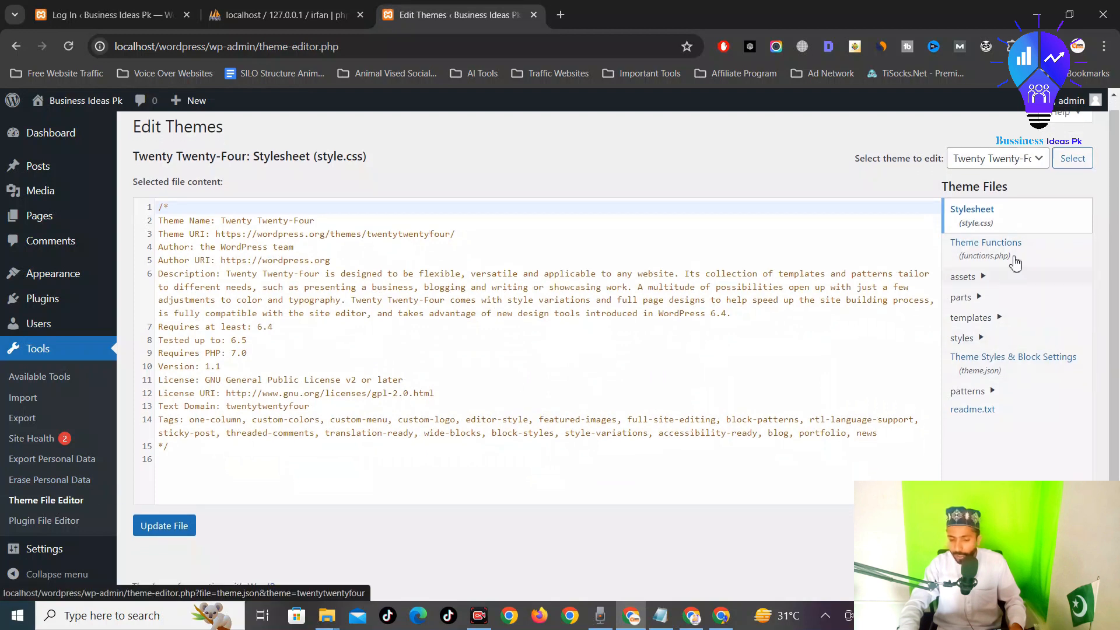
pyautogui.click(1015, 163)
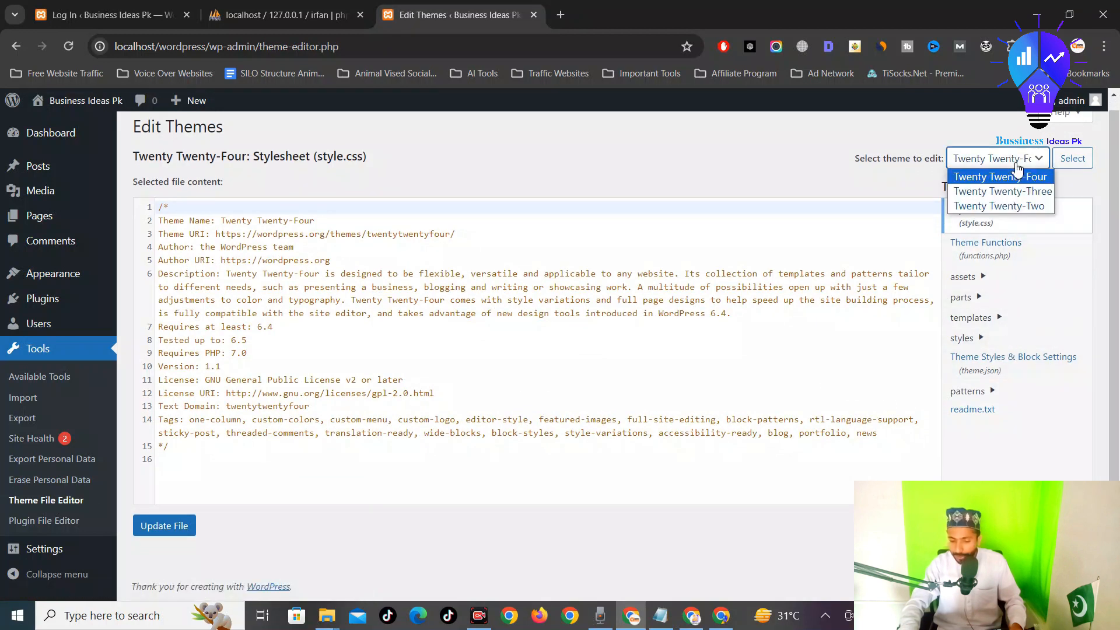
pyautogui.click(1018, 176)
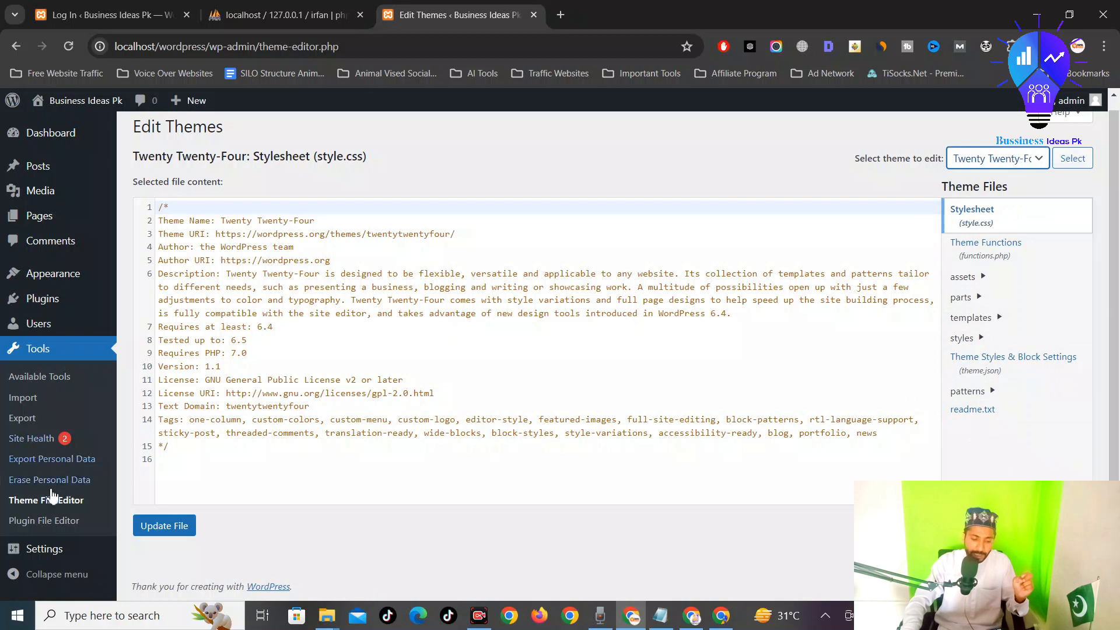
pyautogui.moveTo(42, 557)
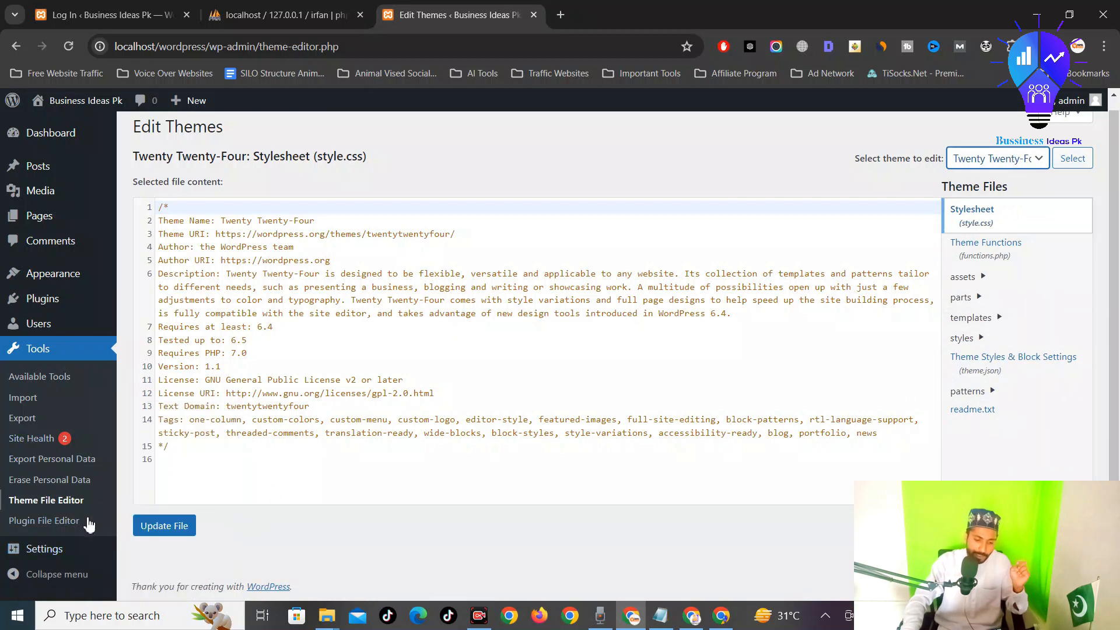
pyautogui.click(165, 409)
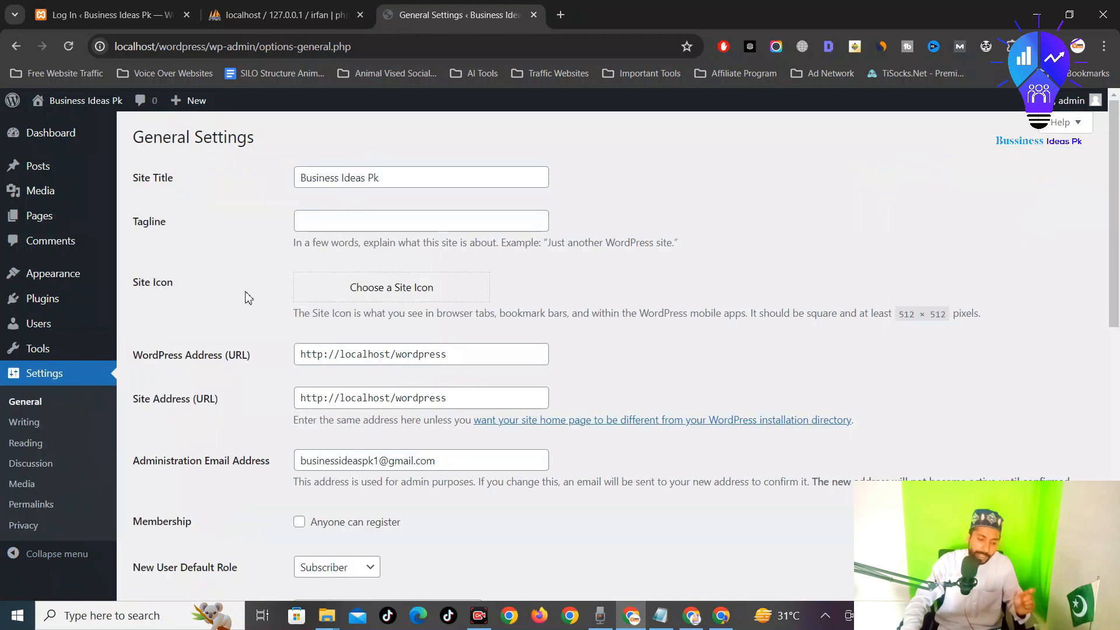
pyautogui.click(384, 171)
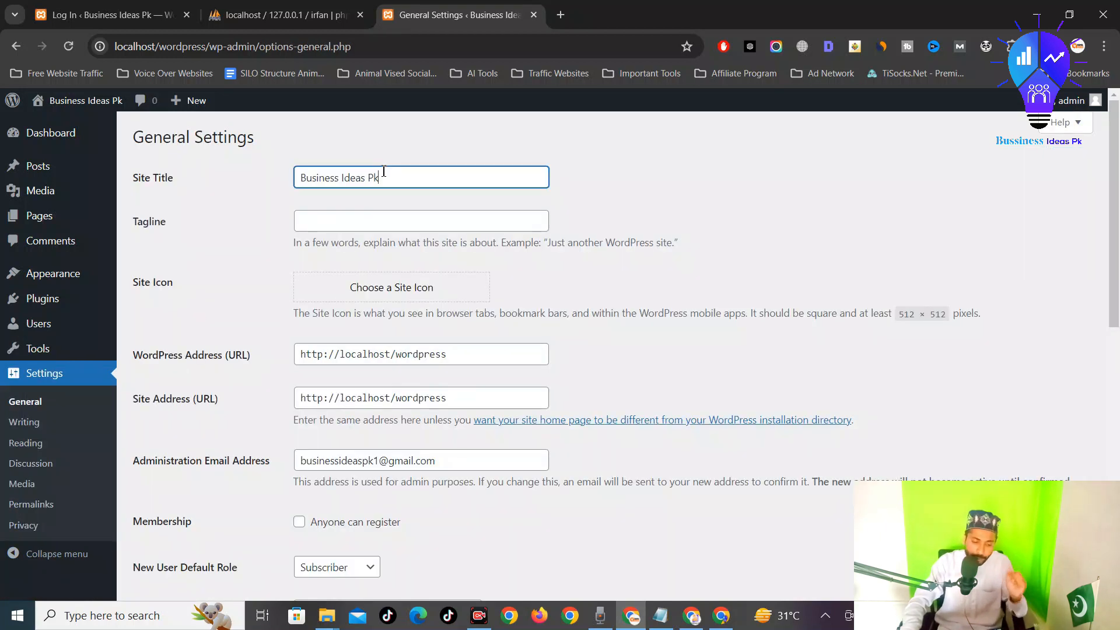
pyautogui.click(361, 215)
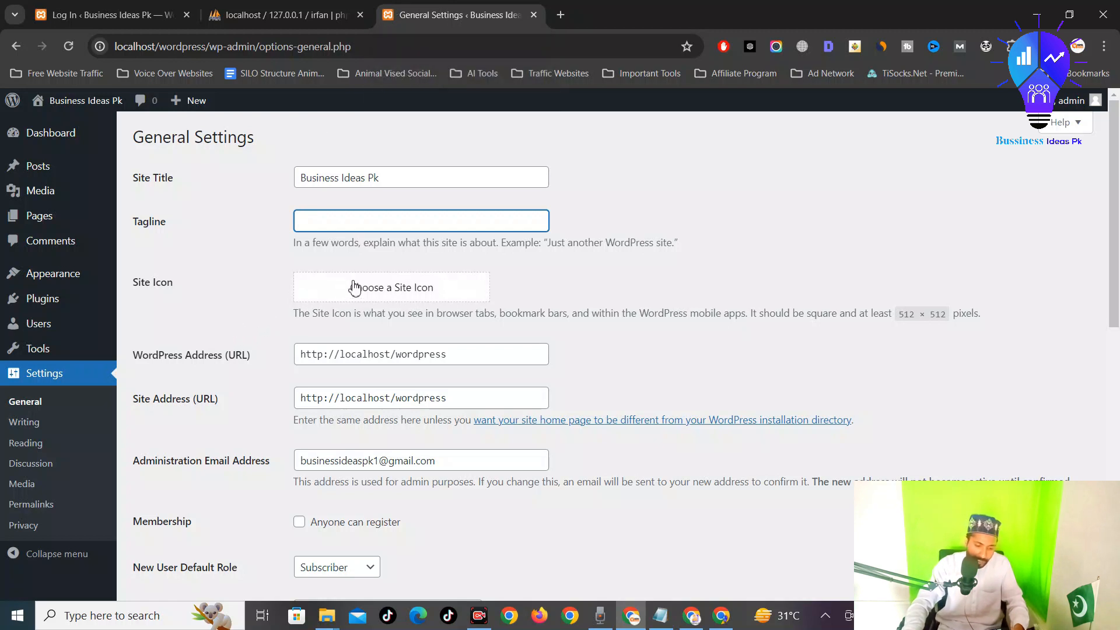
pyautogui.click(244, 341)
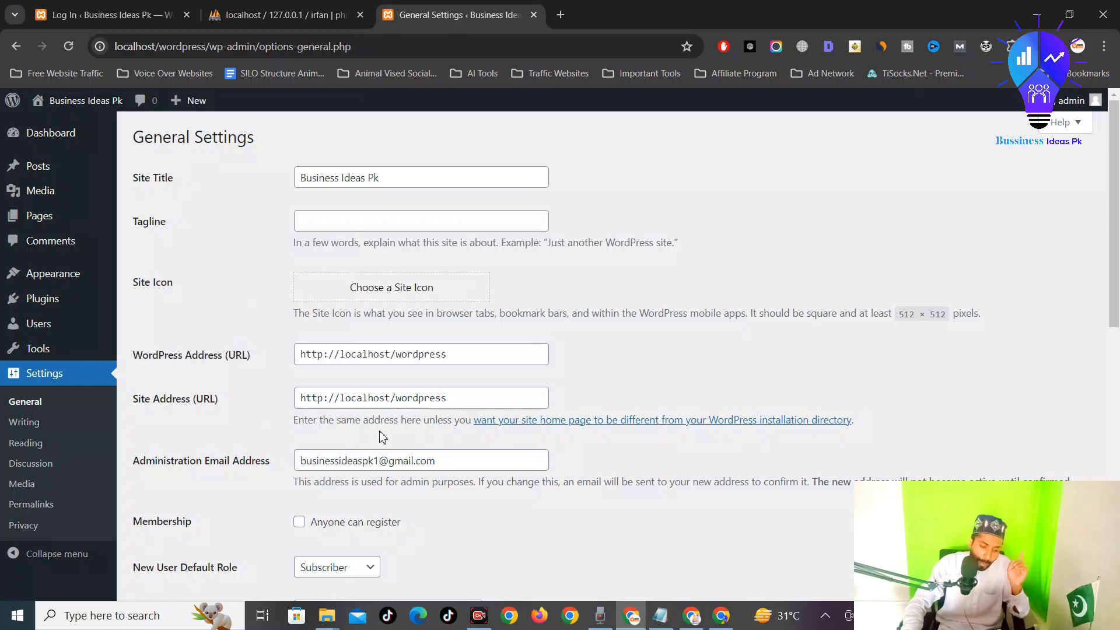
pyautogui.scroll(-3, 276, 379)
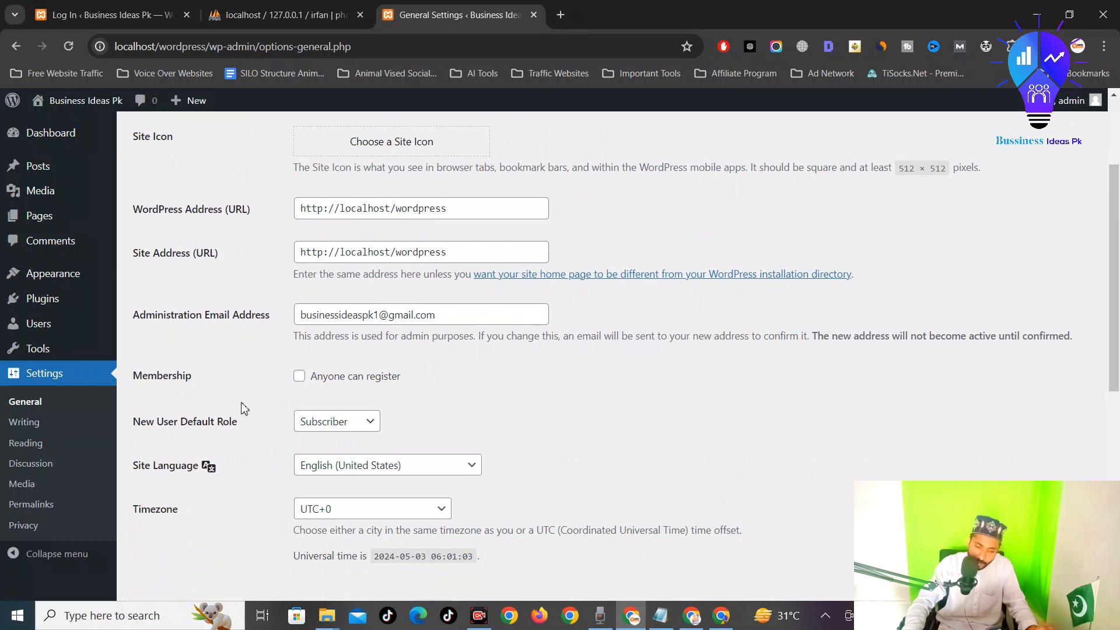
pyautogui.click(299, 377)
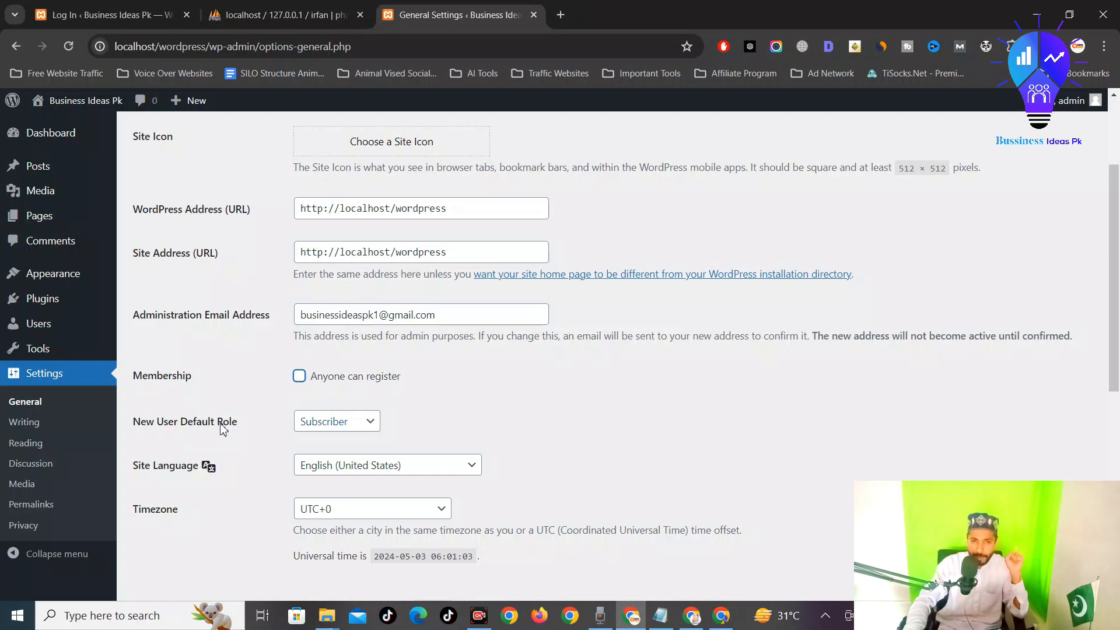
pyautogui.click(334, 428)
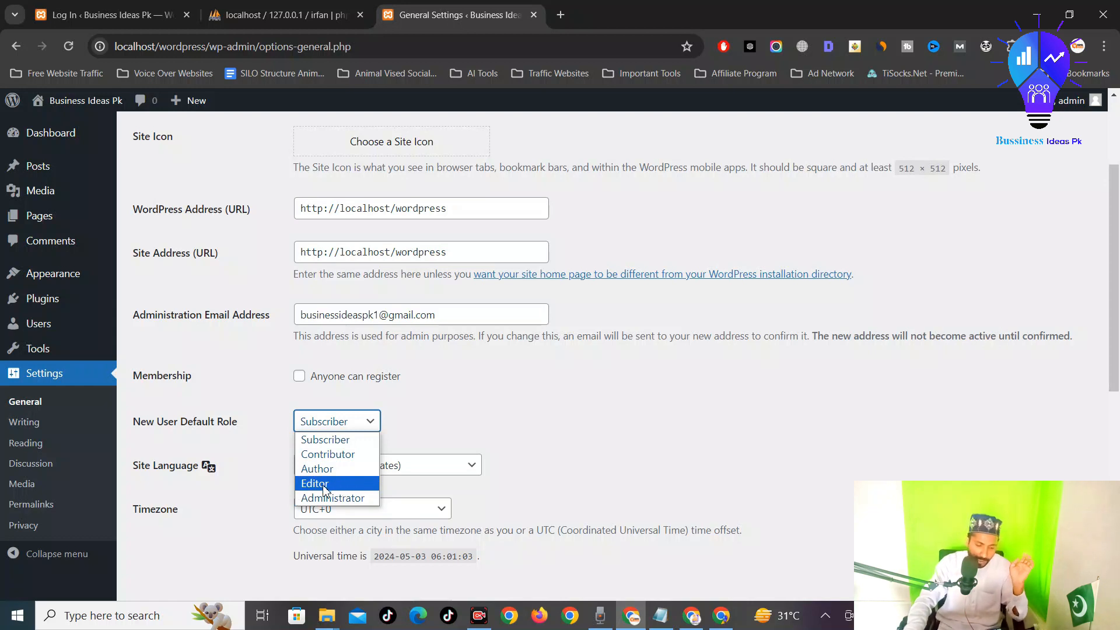
pyautogui.click(248, 461)
pyautogui.click(385, 471)
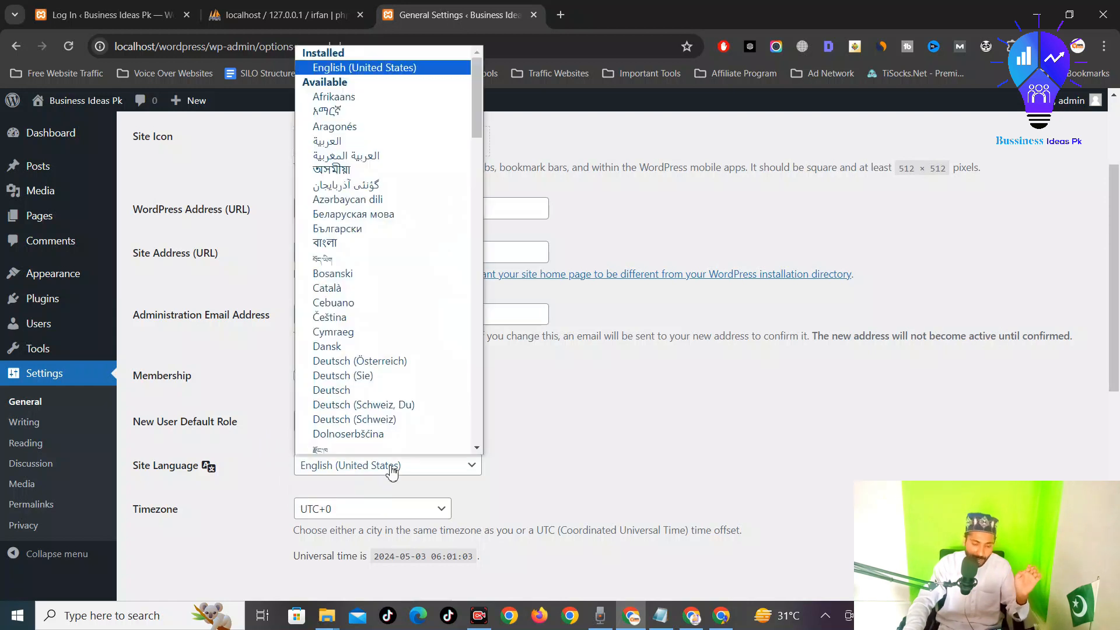
pyautogui.click(392, 470)
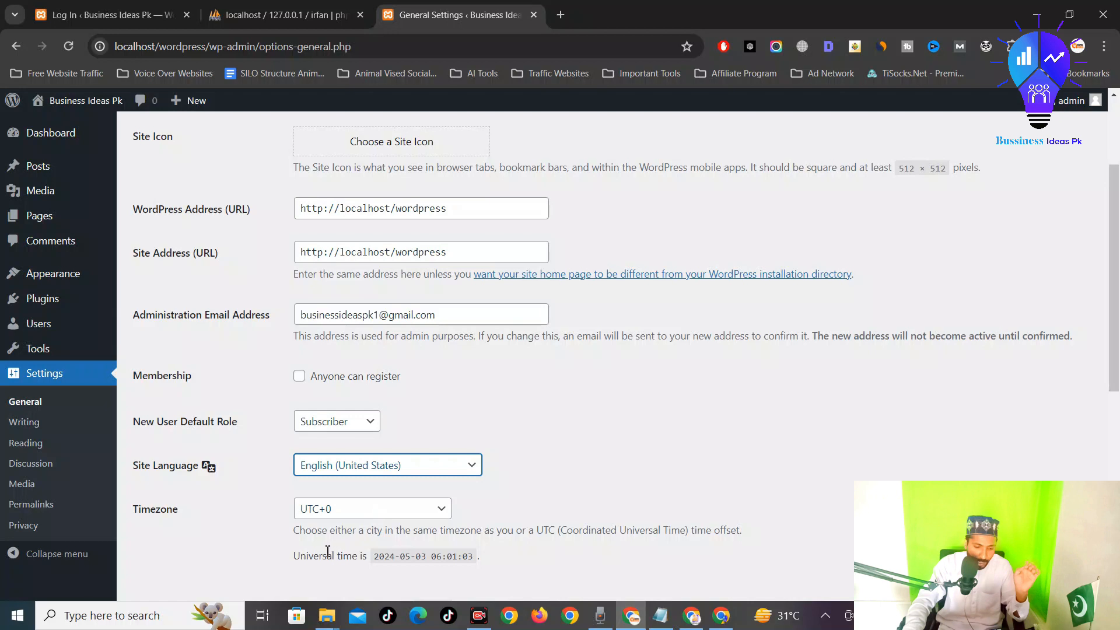
pyautogui.scroll(-3, 325, 469)
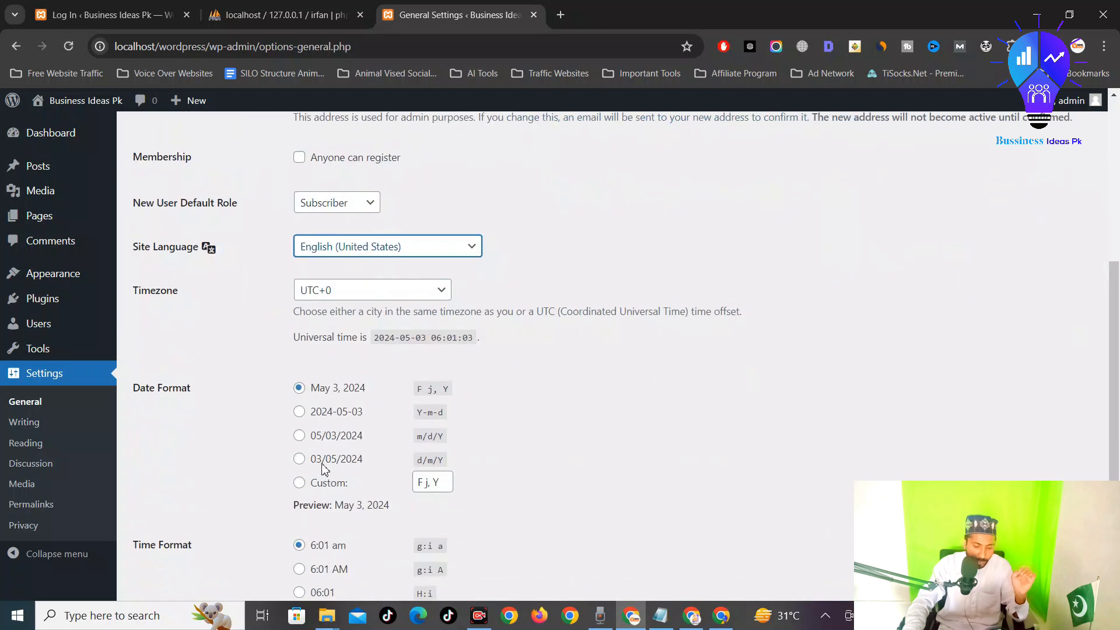
pyautogui.click(380, 300)
pyautogui.click(380, 300)
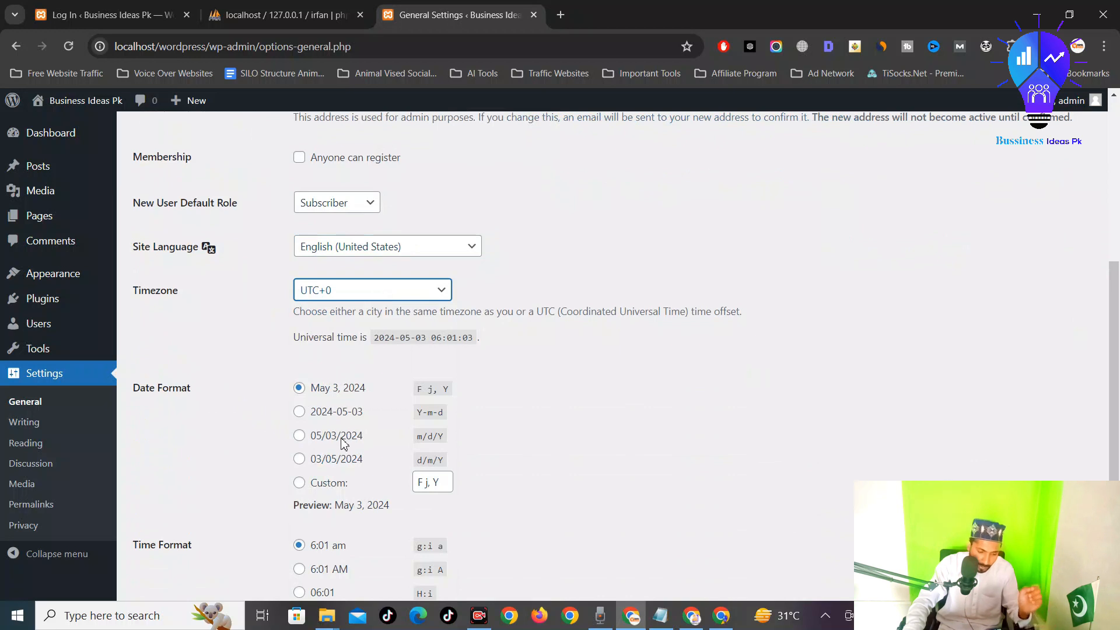
pyautogui.doubleClick(419, 389)
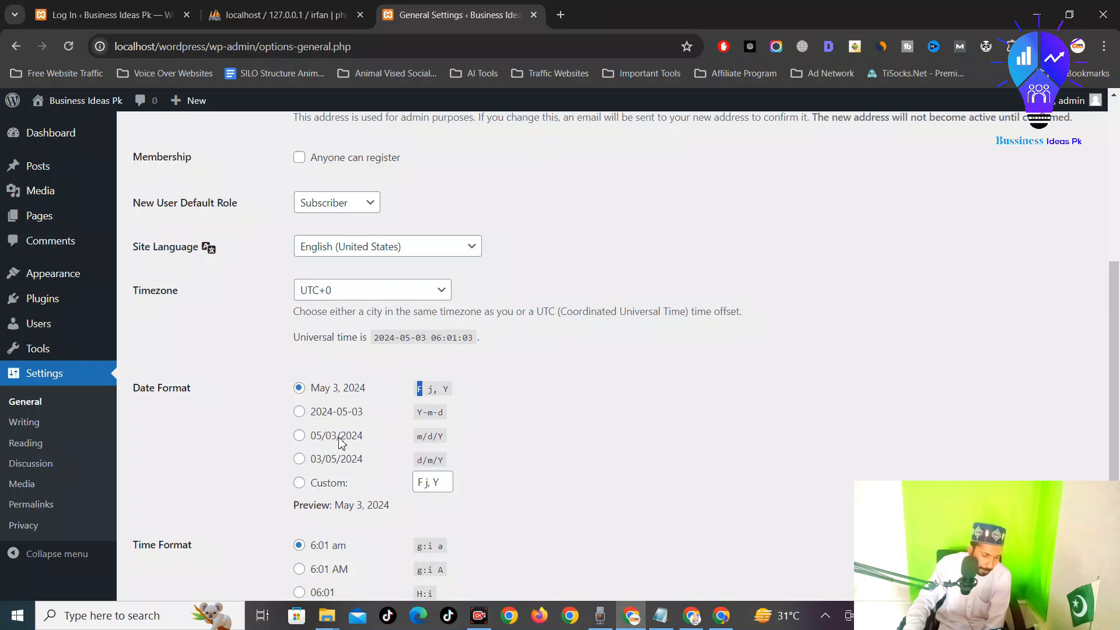
# Leave Week Starts On at Monday, move to Writing Settings and view the default category options
pyautogui.scroll(-1, 348, 455)
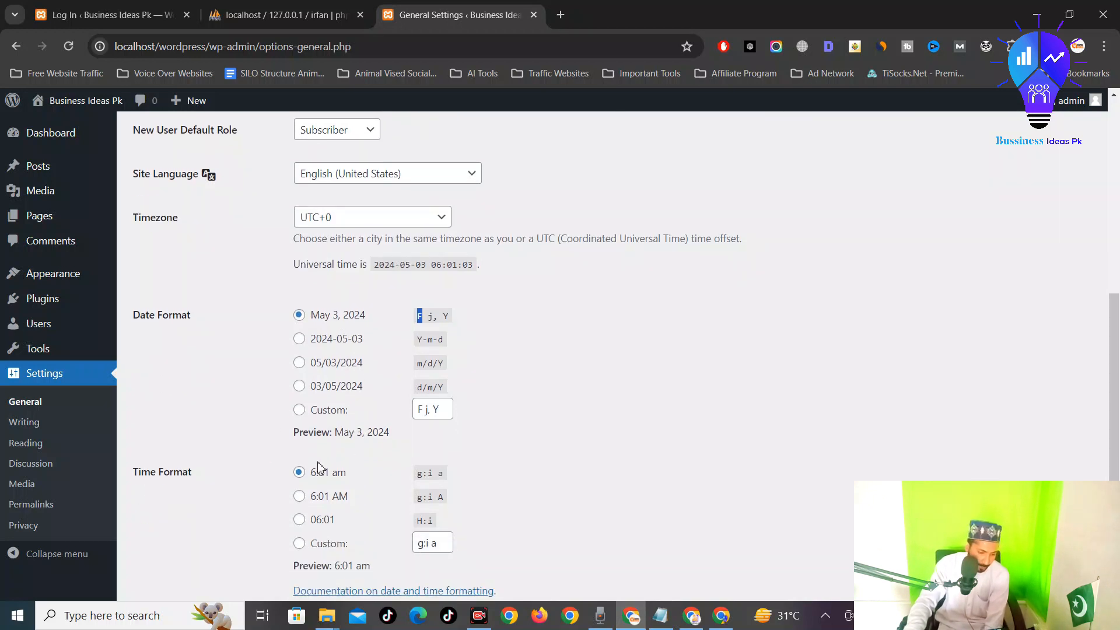
pyautogui.scroll(-2, 318, 467)
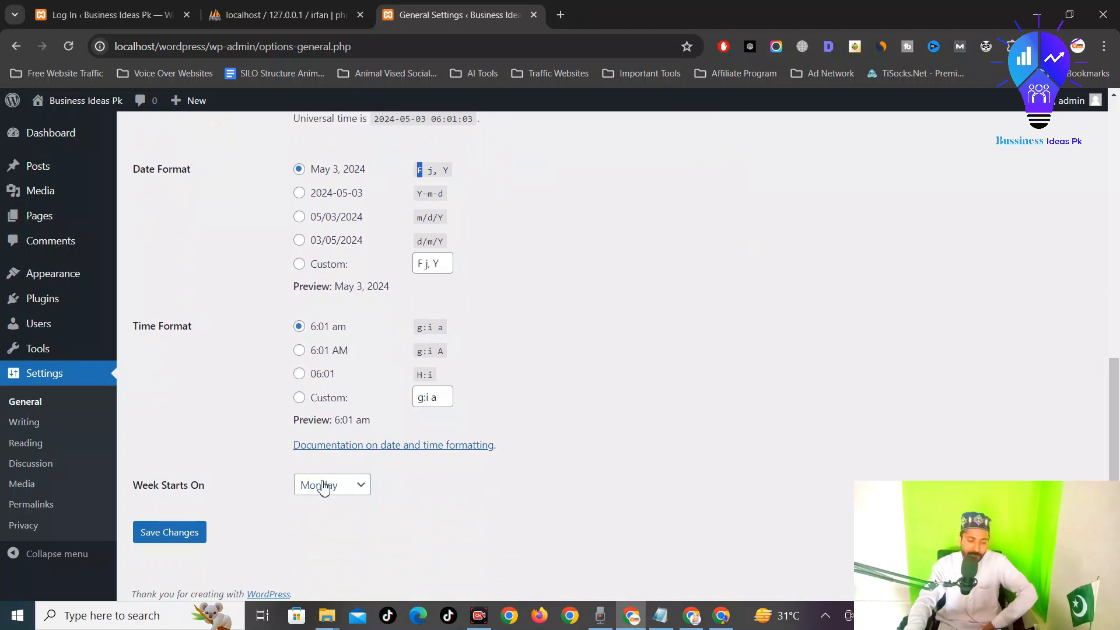
pyautogui.click(330, 490)
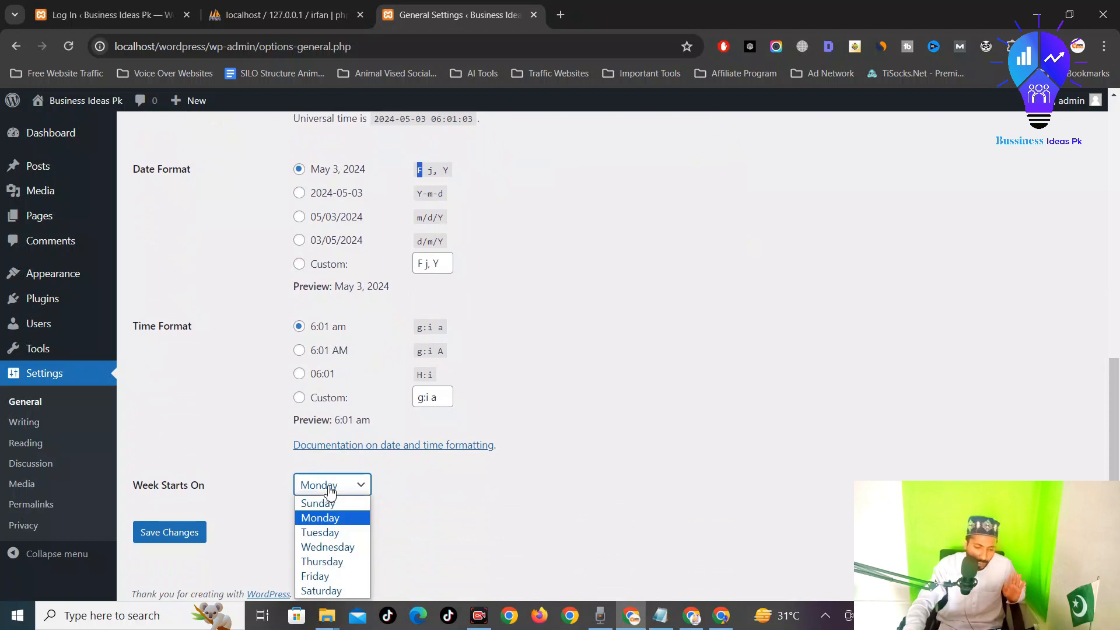
pyautogui.click(330, 490)
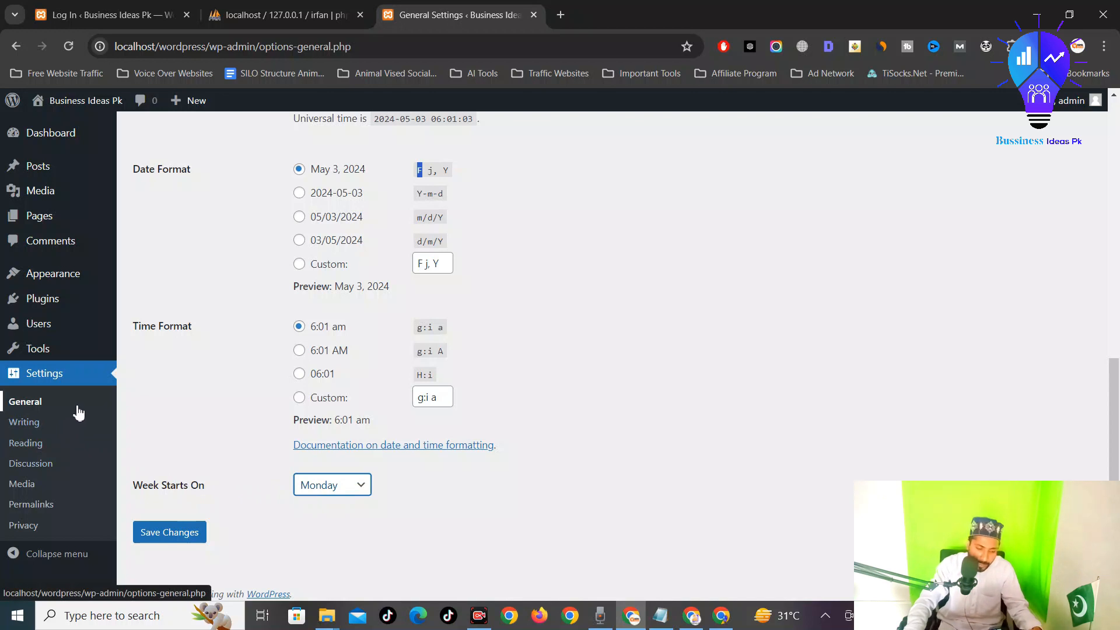
pyautogui.click(38, 424)
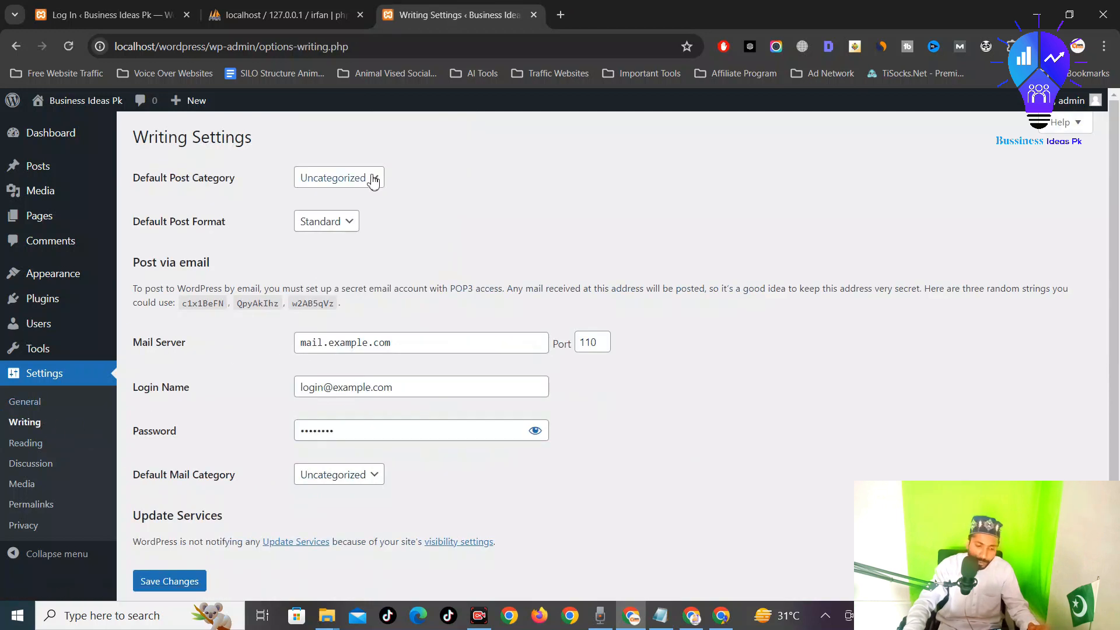
pyautogui.click(373, 180)
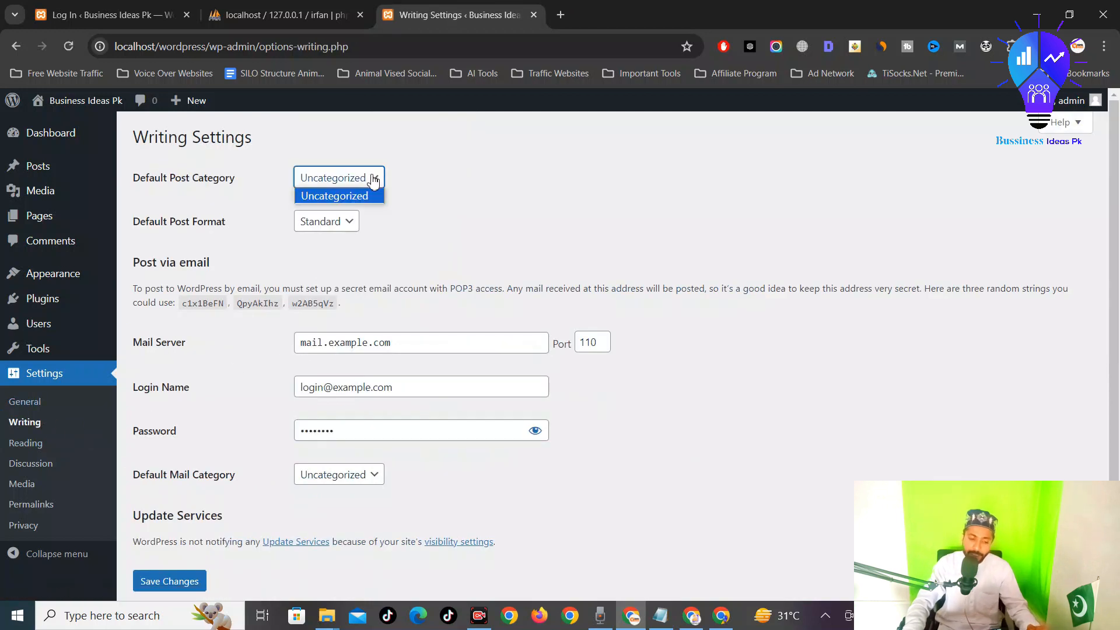
# Keep Uncategorized as default post category and Standard as default format, then go to Reading Settings
pyautogui.click(206, 180)
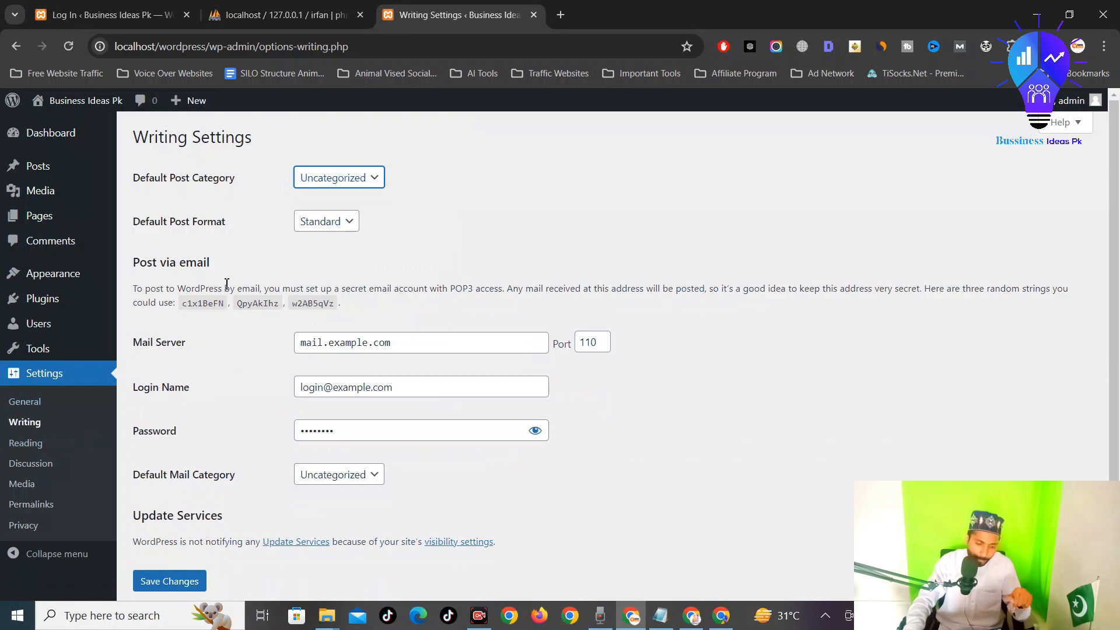
pyautogui.click(355, 186)
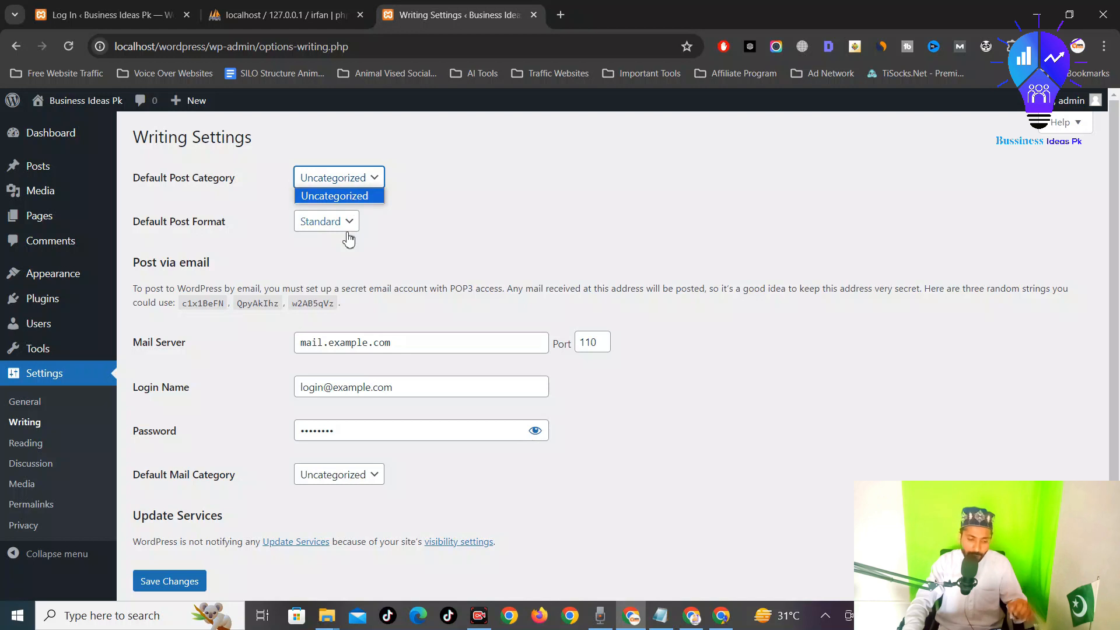
pyautogui.click(349, 222)
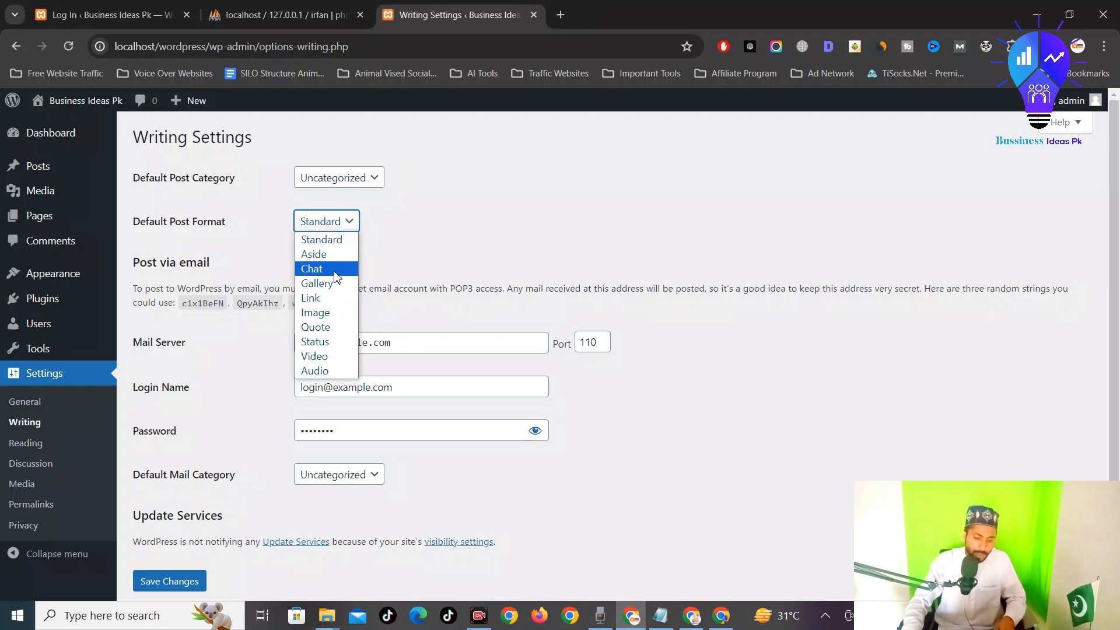
pyautogui.click(290, 286)
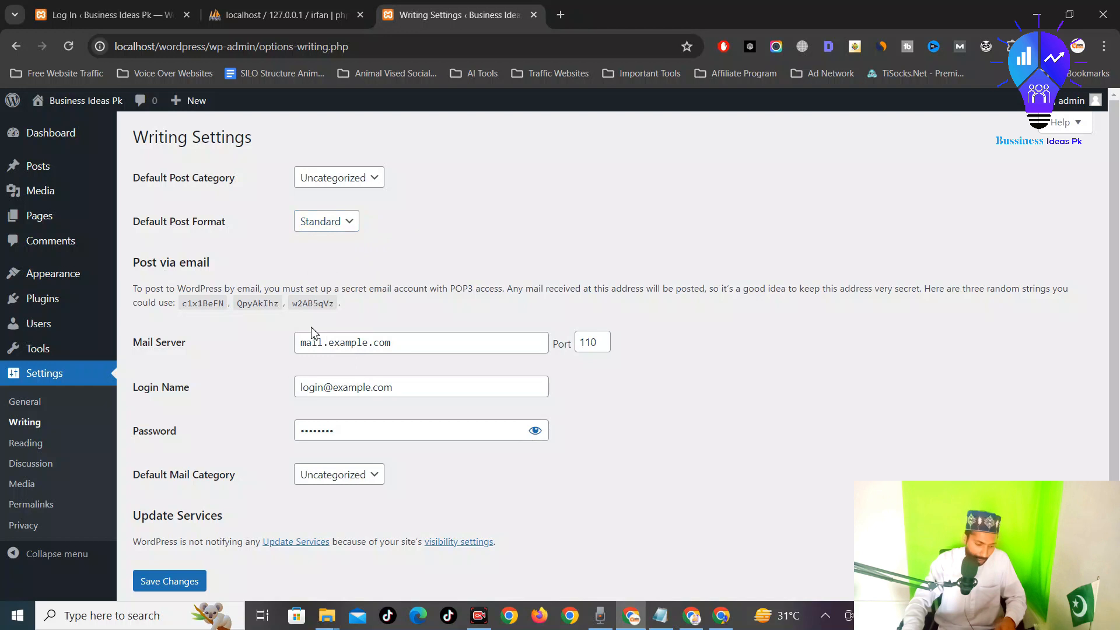
pyautogui.scroll(-1, 287, 406)
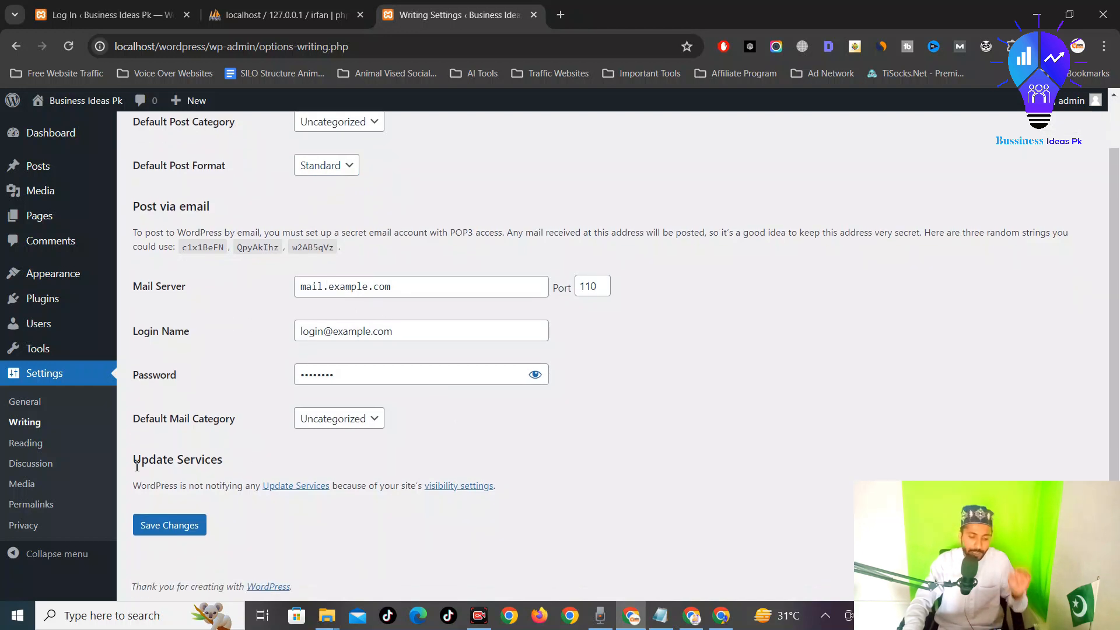
pyautogui.click(51, 440)
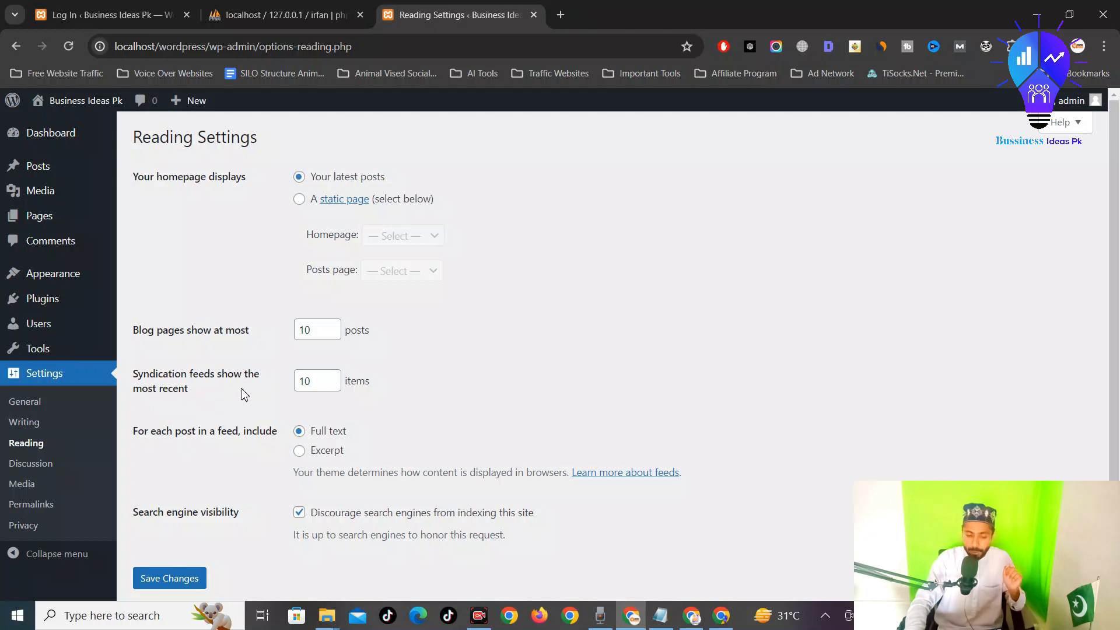
# Set feed posts to include Excerpt instead of Full text, and highlight the search-engine visibility note
pyautogui.click(323, 390)
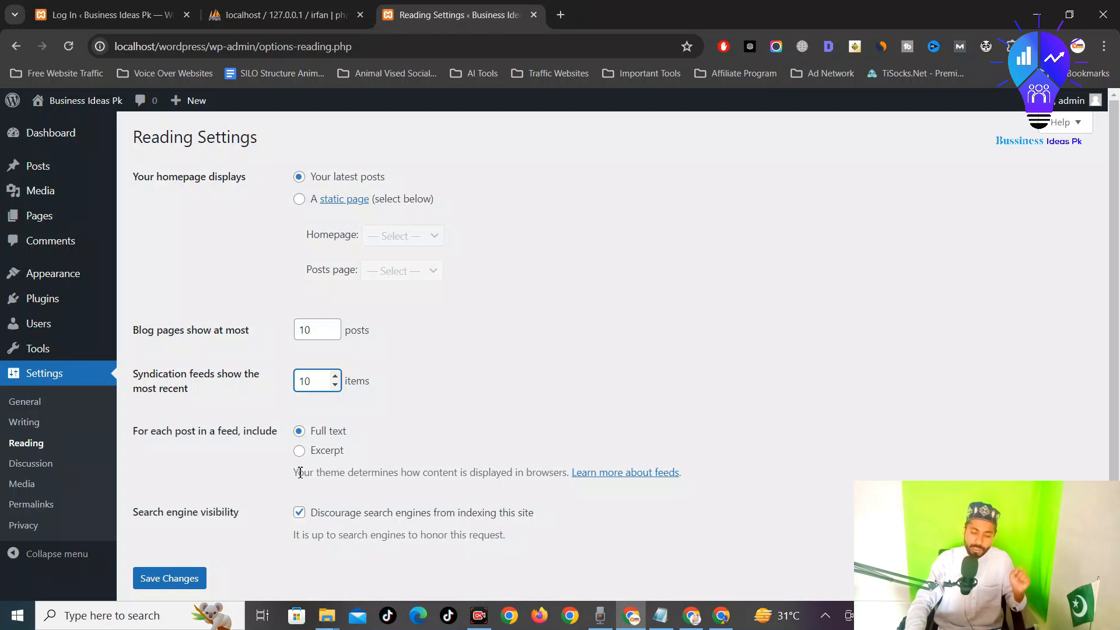
pyautogui.click(299, 450)
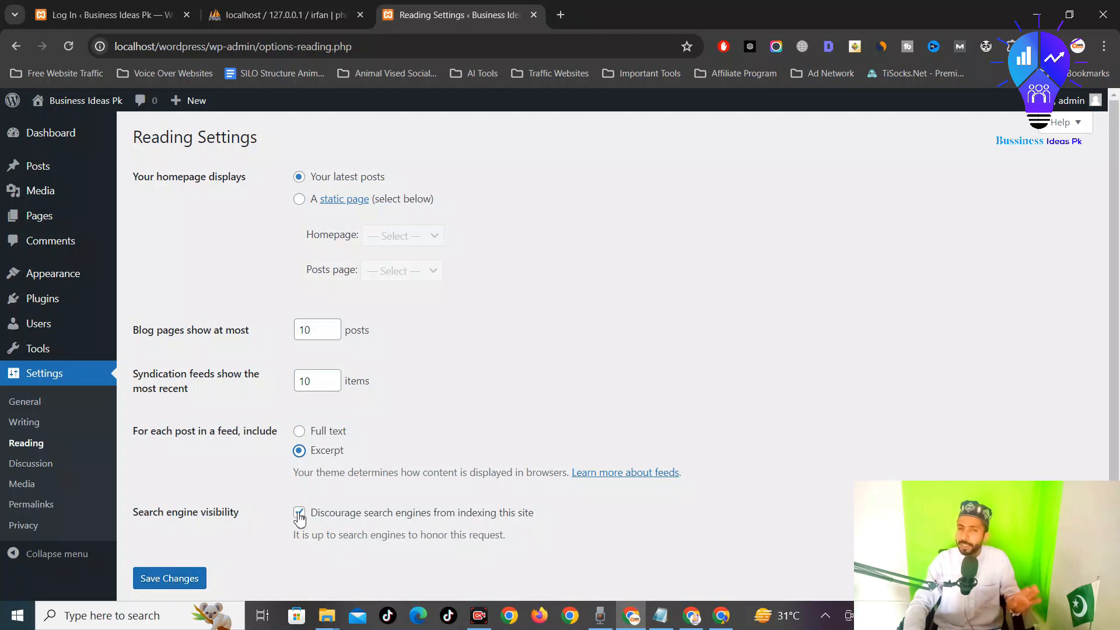
pyautogui.moveTo(310, 515); pyautogui.dragTo(512, 548)
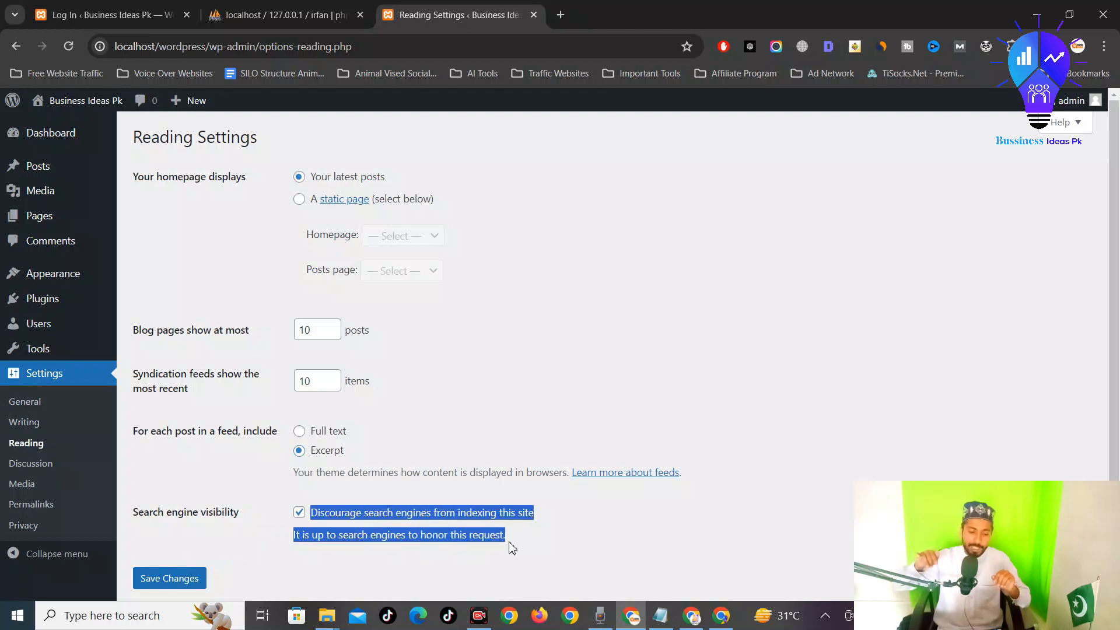
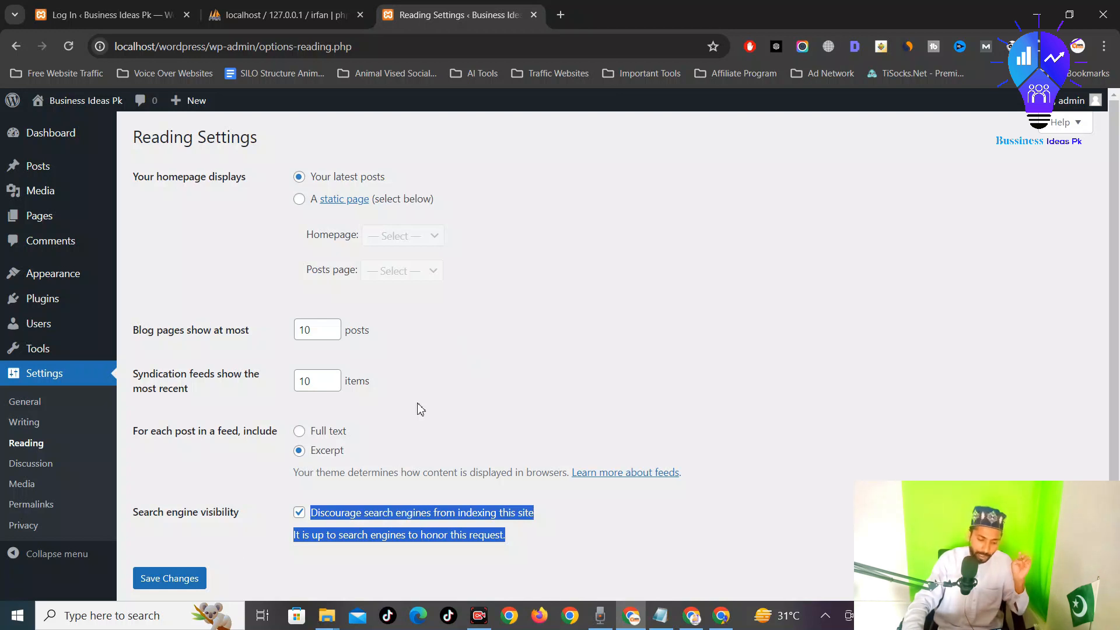
# Save the Reading settings with search engines discouraged from indexing, then go to Discussion settings
pyautogui.click(204, 578)
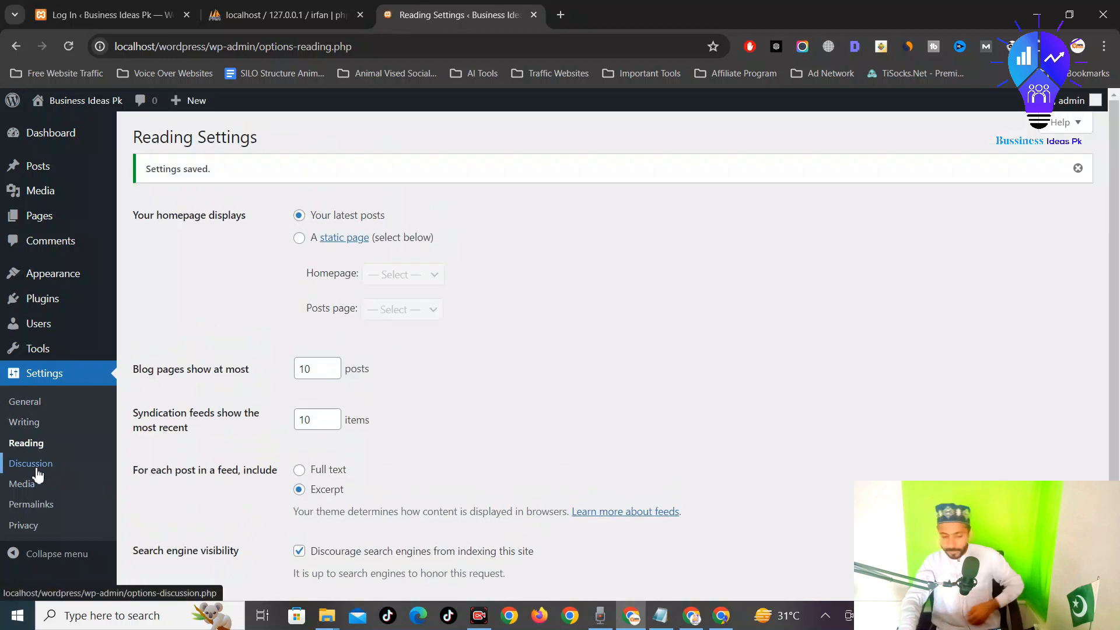
pyautogui.click(38, 473)
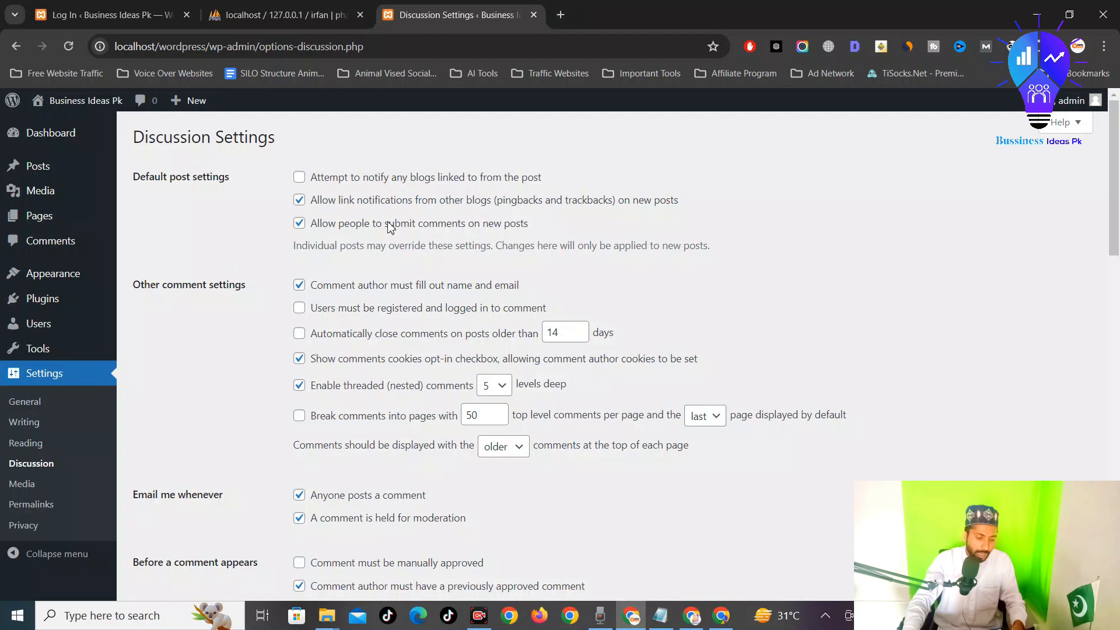
# Skim the Discussion and Media settings pages, ending on the Permalinks settings
pyautogui.scroll(-15, 390, 228)
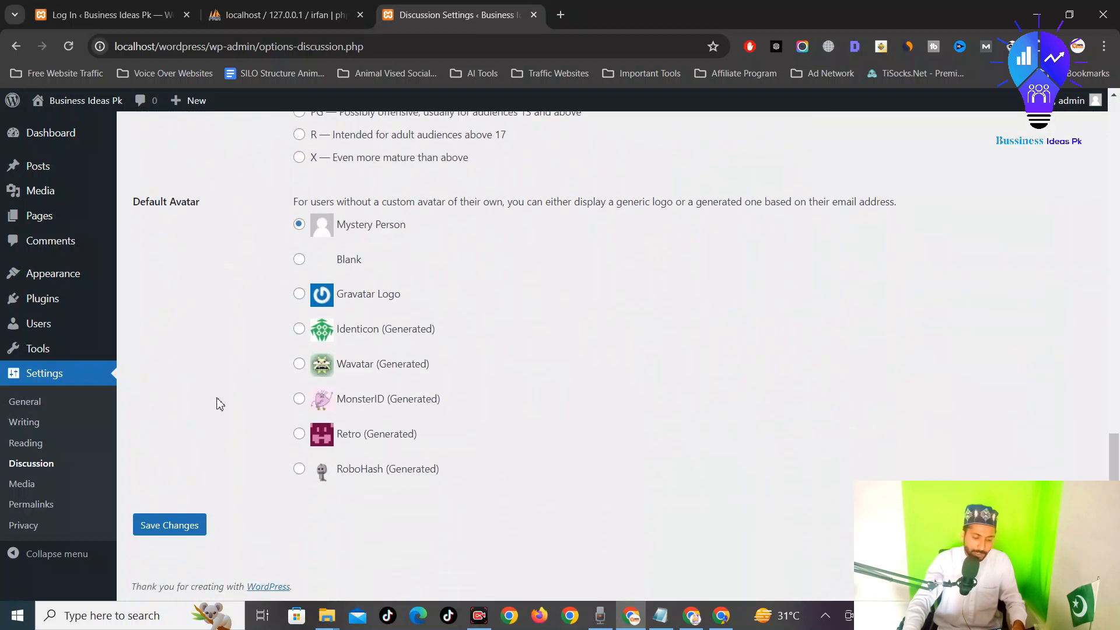
pyautogui.scroll(6, 640, 502)
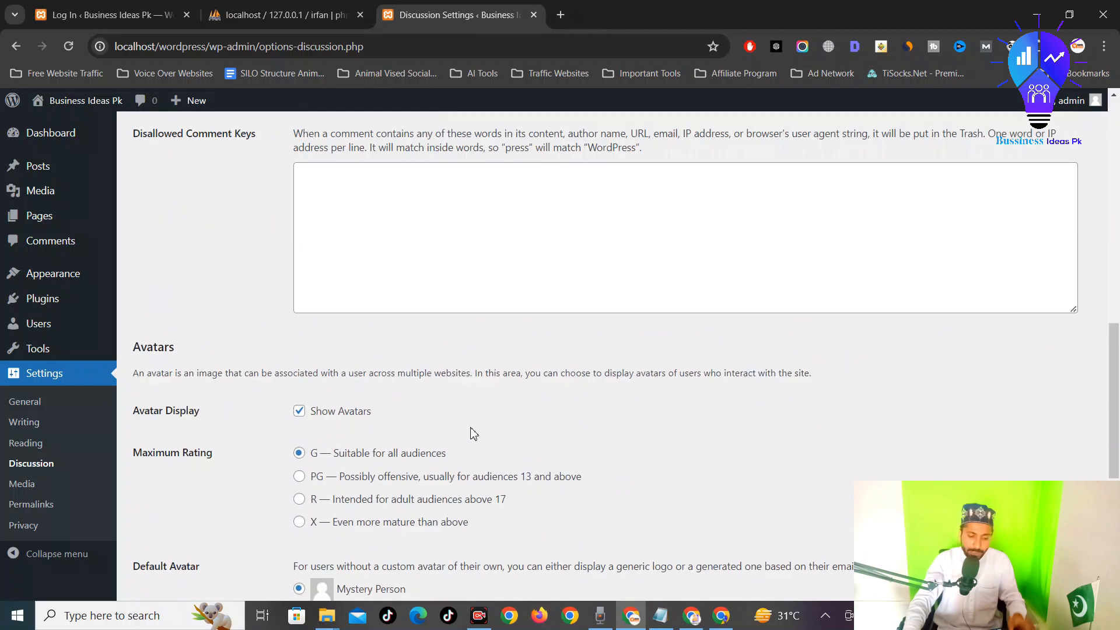
pyautogui.click(22, 485)
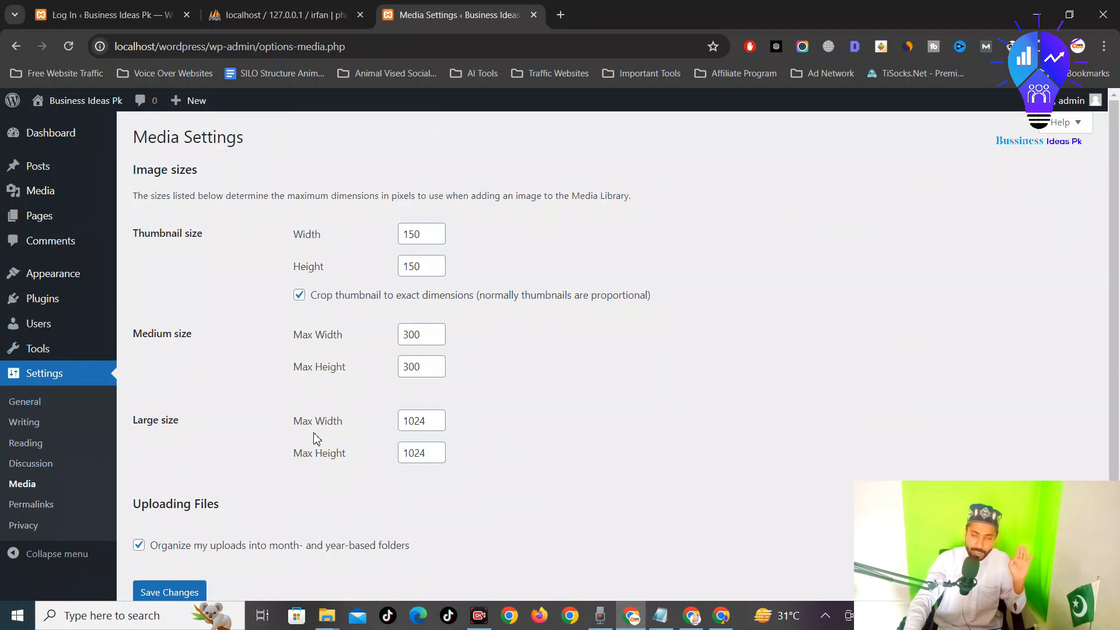
pyautogui.scroll(-2, 503, 480)
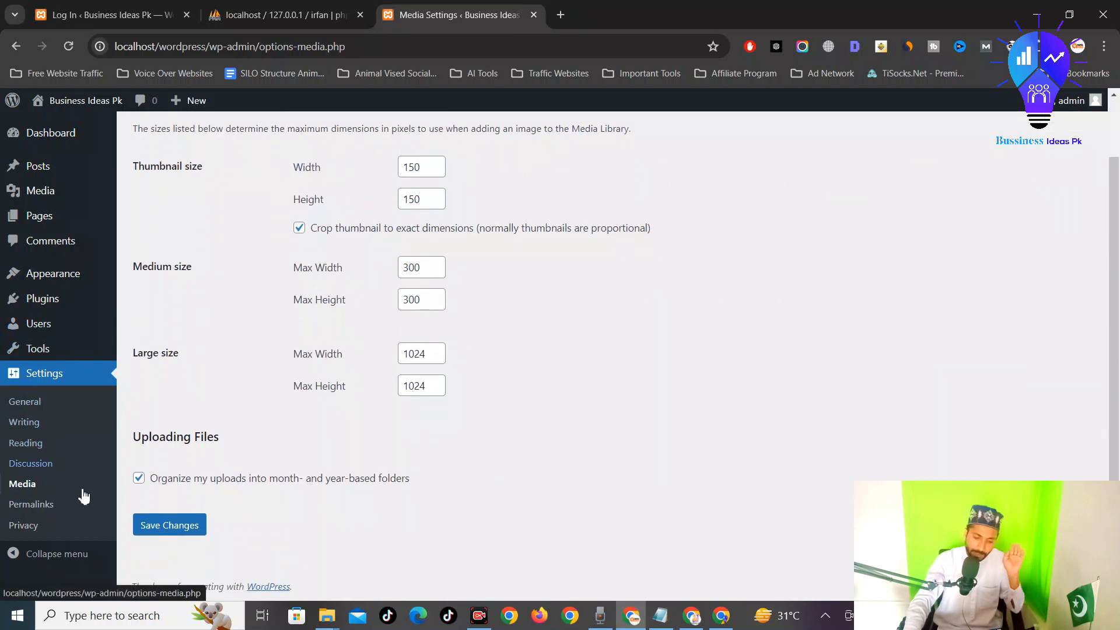
pyautogui.click(34, 508)
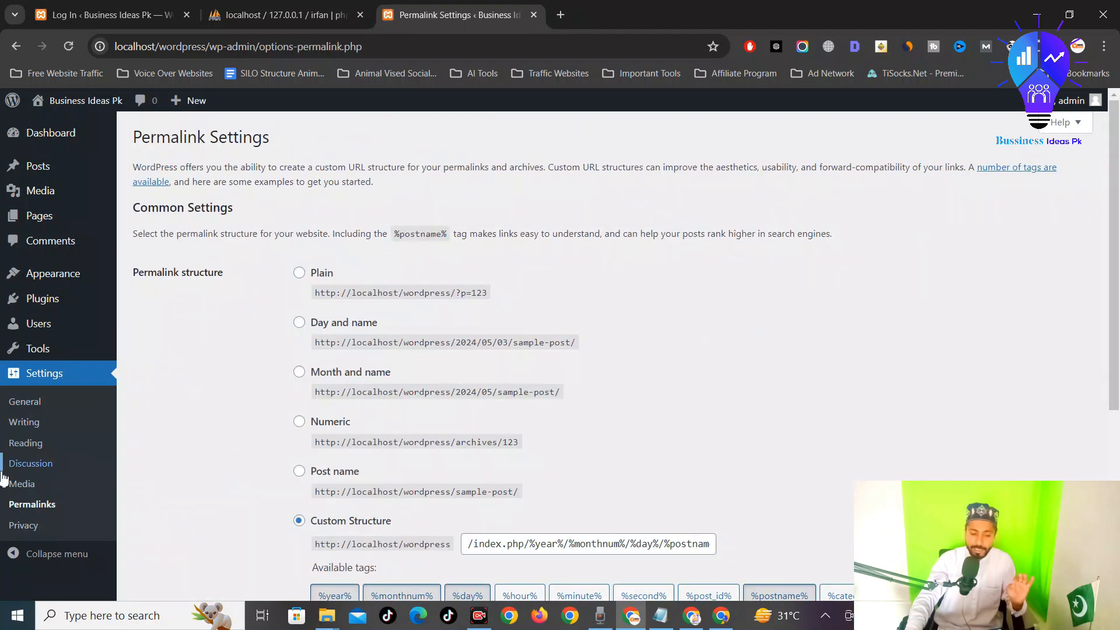
# Highlight the Post name option among the permalink structures
pyautogui.scroll(-3, 70, 475)
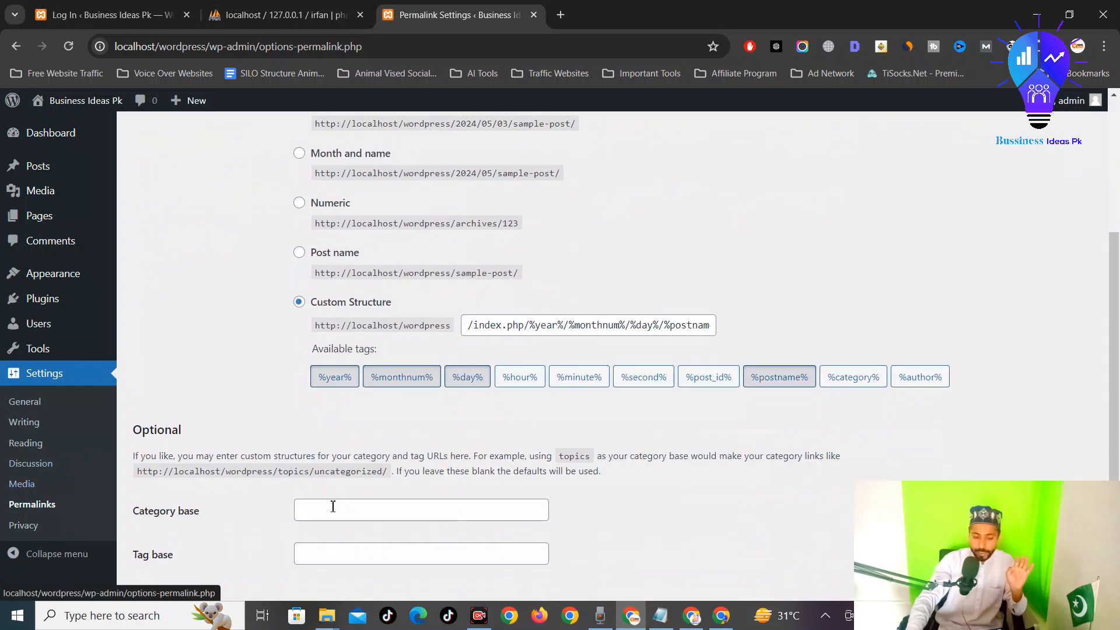
pyautogui.scroll(3, 332, 506)
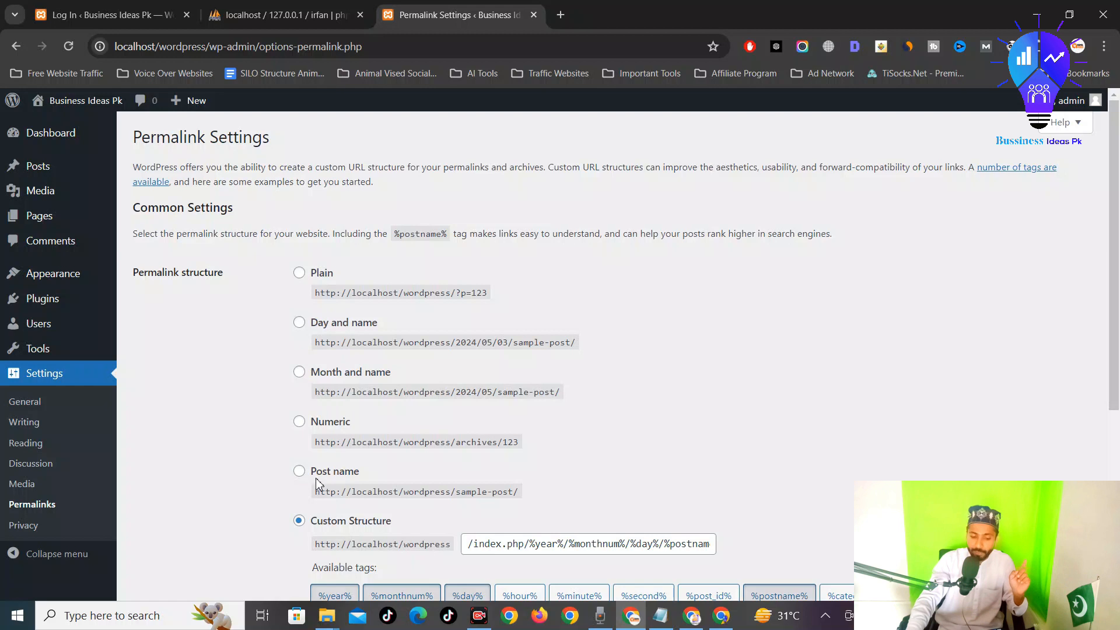
pyautogui.moveTo(313, 471); pyautogui.dragTo(359, 476)
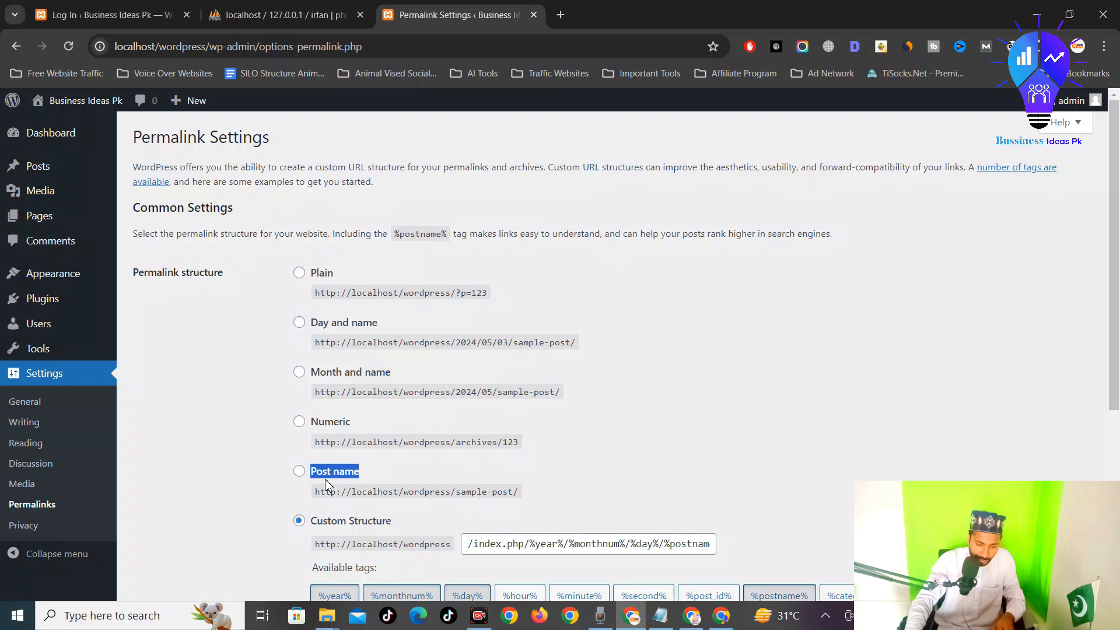
pyautogui.click(533, 503)
# Select the Post name example URL ending in sample-post, leaving the custom structure unchanged
pyautogui.moveTo(517, 492); pyautogui.dragTo(456, 493)
pyautogui.rightClick(418, 500)
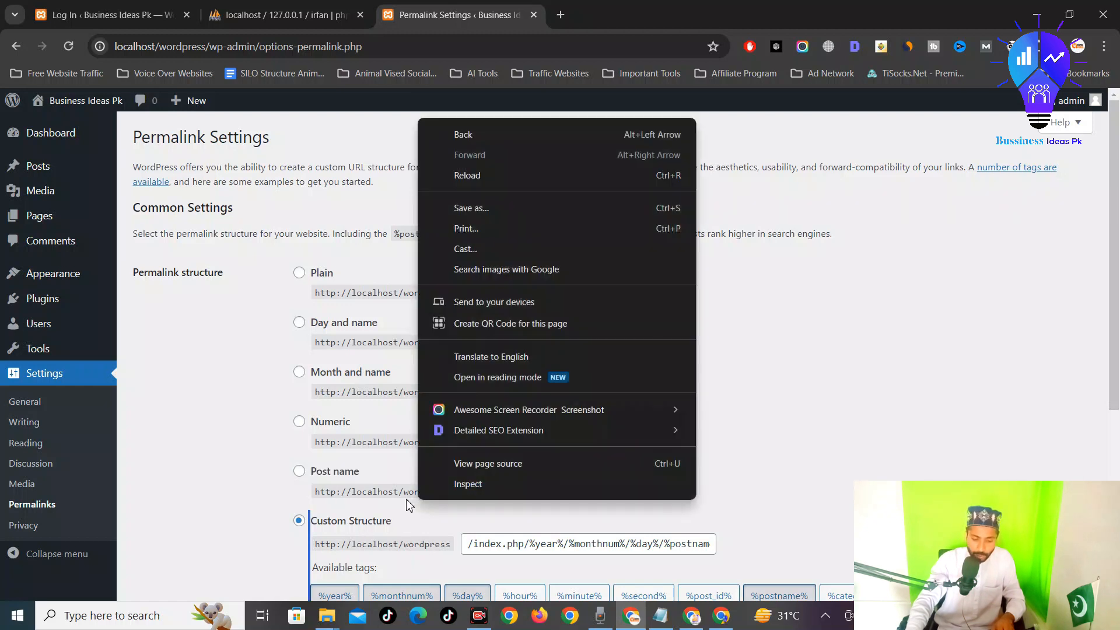
pyautogui.click(319, 495)
pyautogui.moveTo(319, 495); pyautogui.dragTo(513, 494)
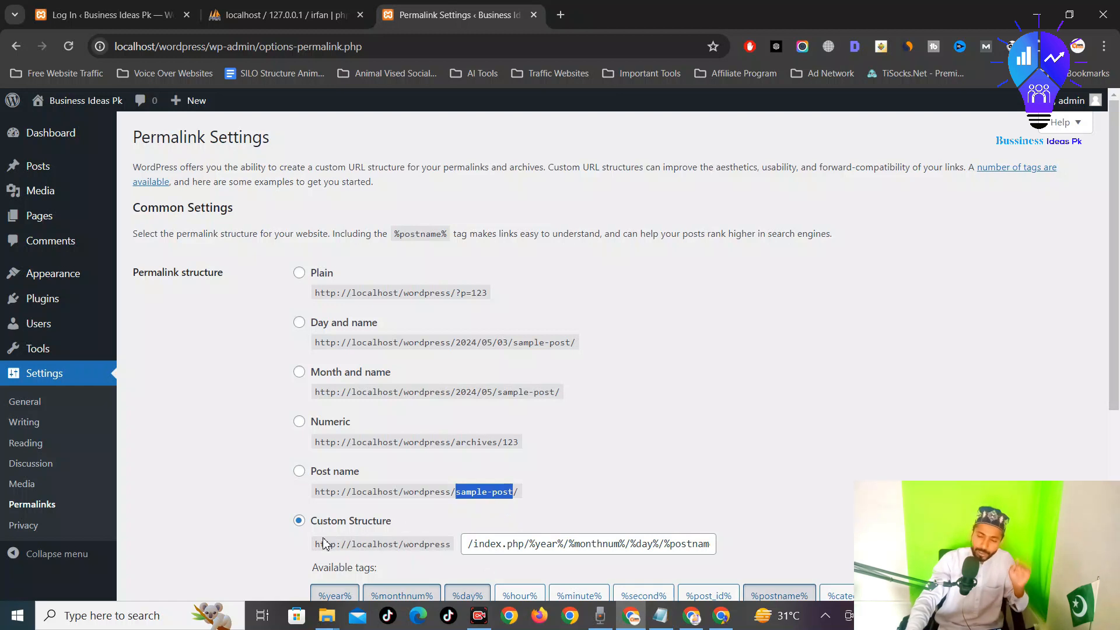
pyautogui.scroll(-4, 403, 543)
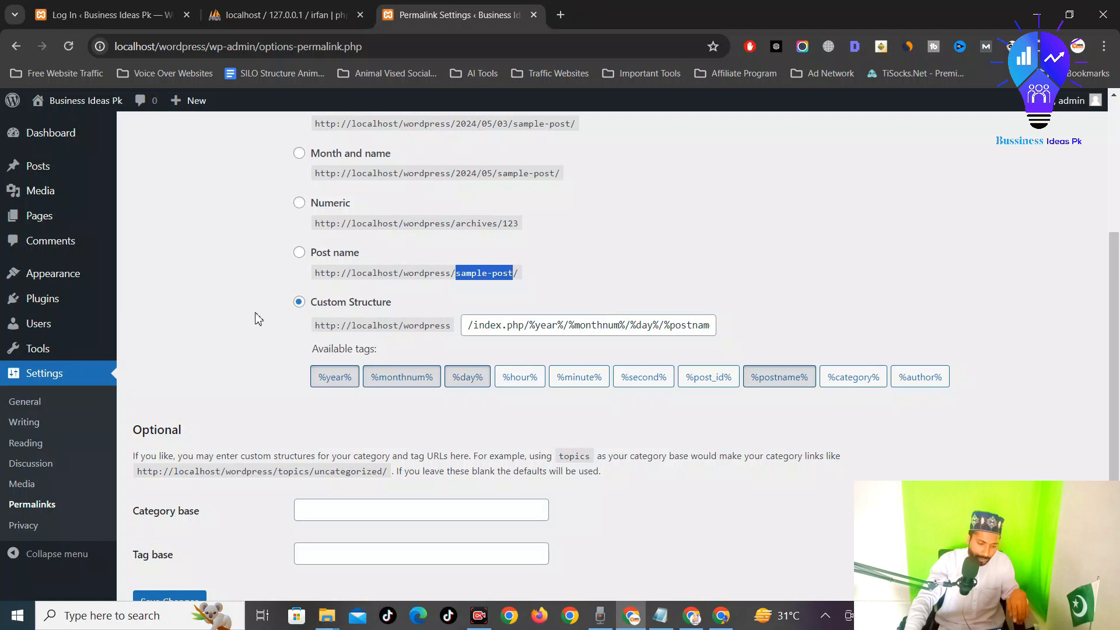
pyautogui.scroll(4, 233, 361)
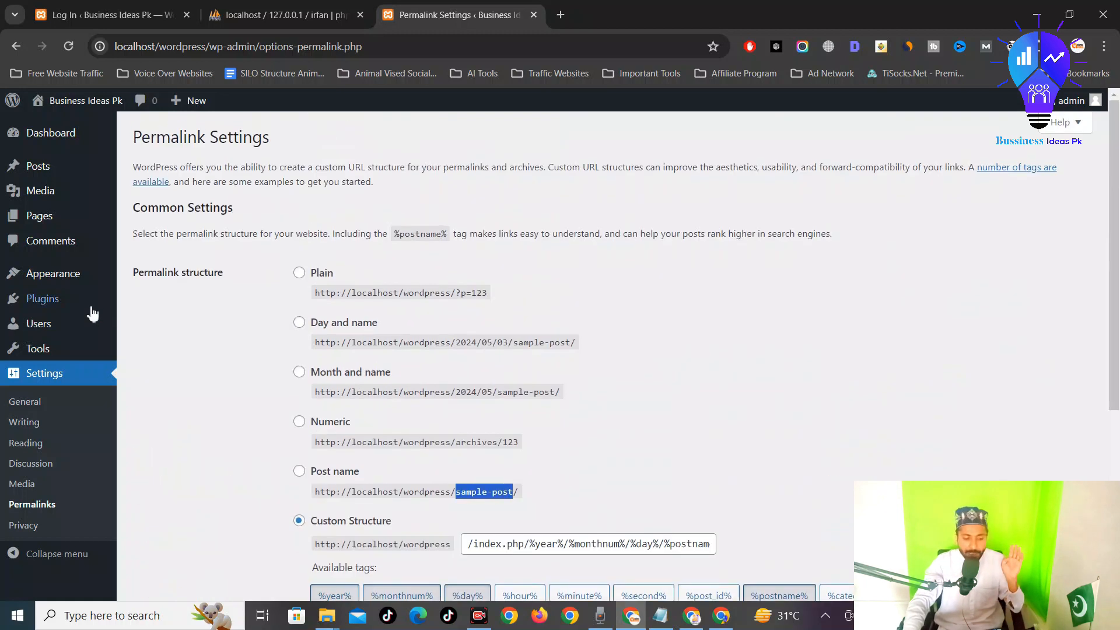
pyautogui.moveTo(2, 306)
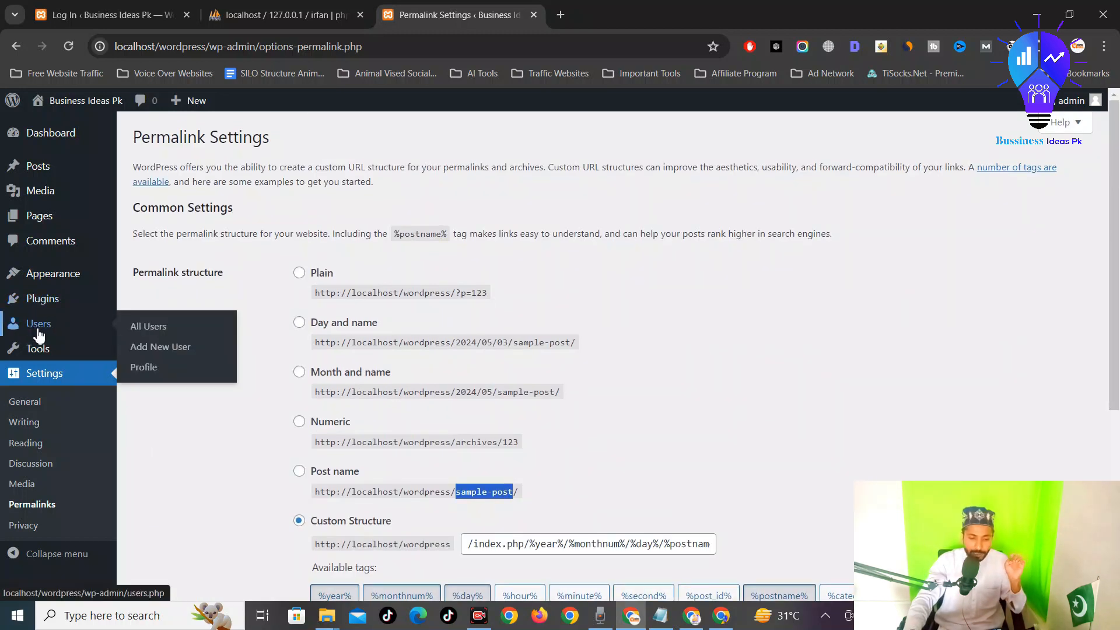
# Delete the Twenty Twenty-Three theme from Appearance > Themes
pyautogui.moveTo(50, 274)
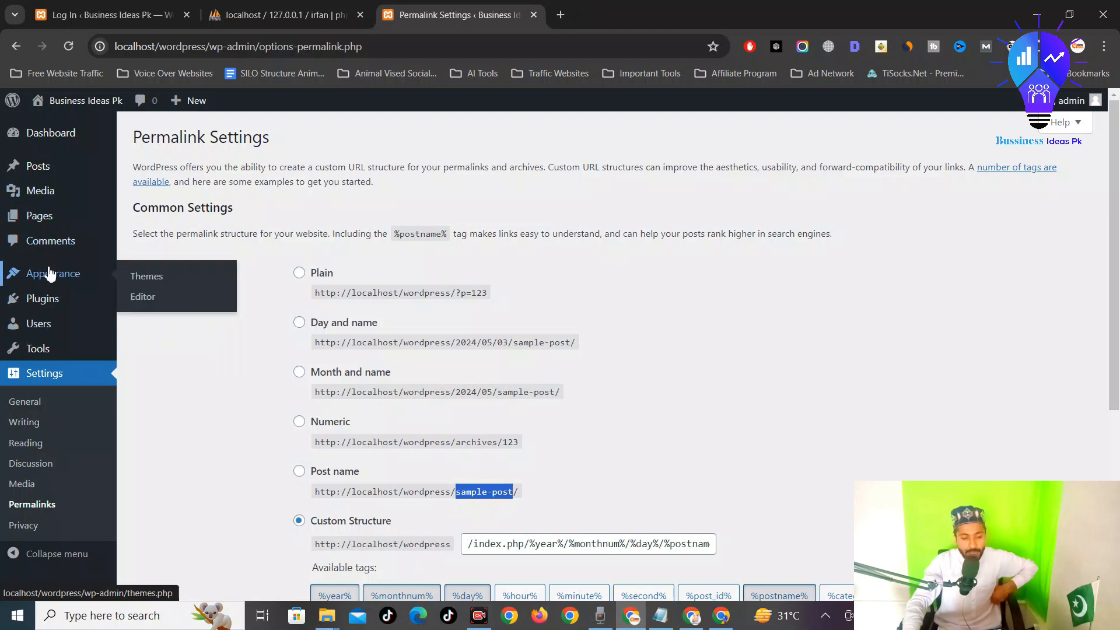
pyautogui.click(144, 277)
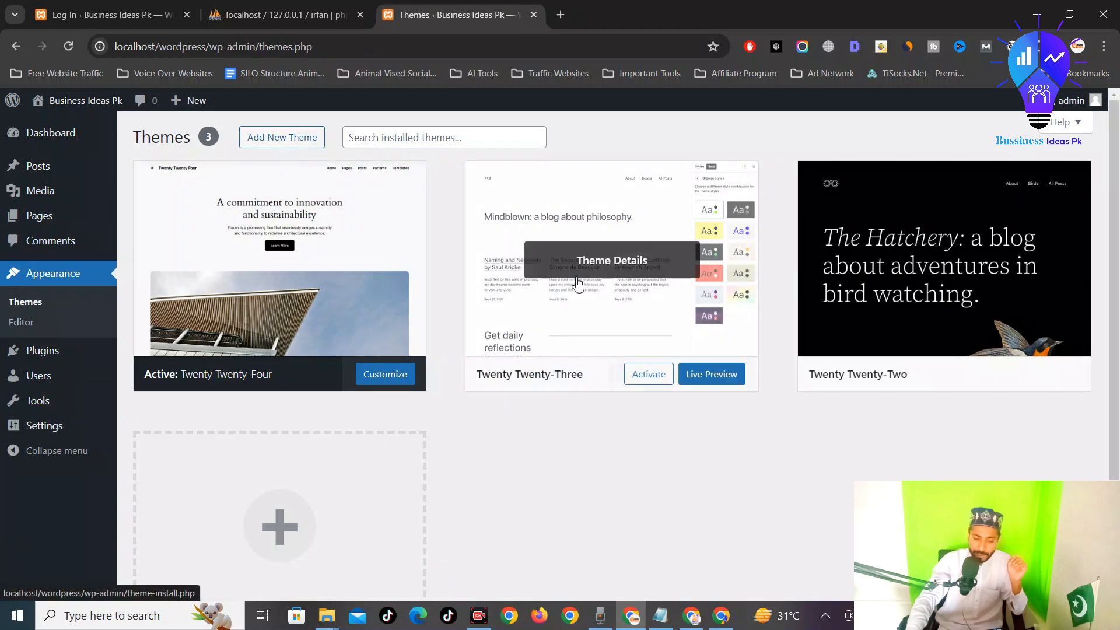
pyautogui.click(607, 340)
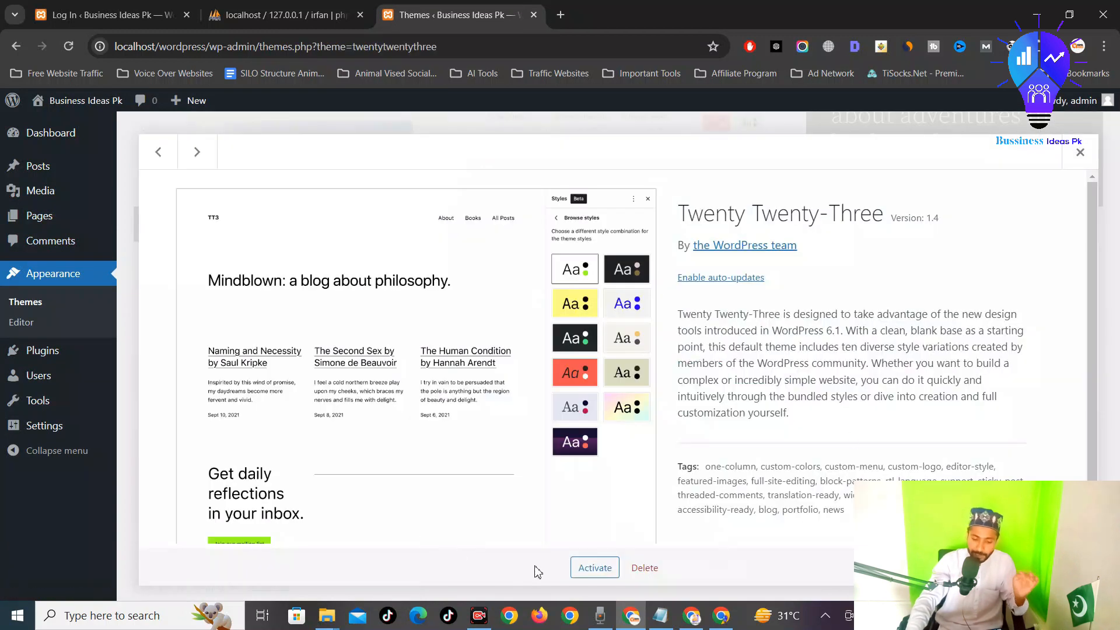
pyautogui.click(643, 569)
pyautogui.click(624, 168)
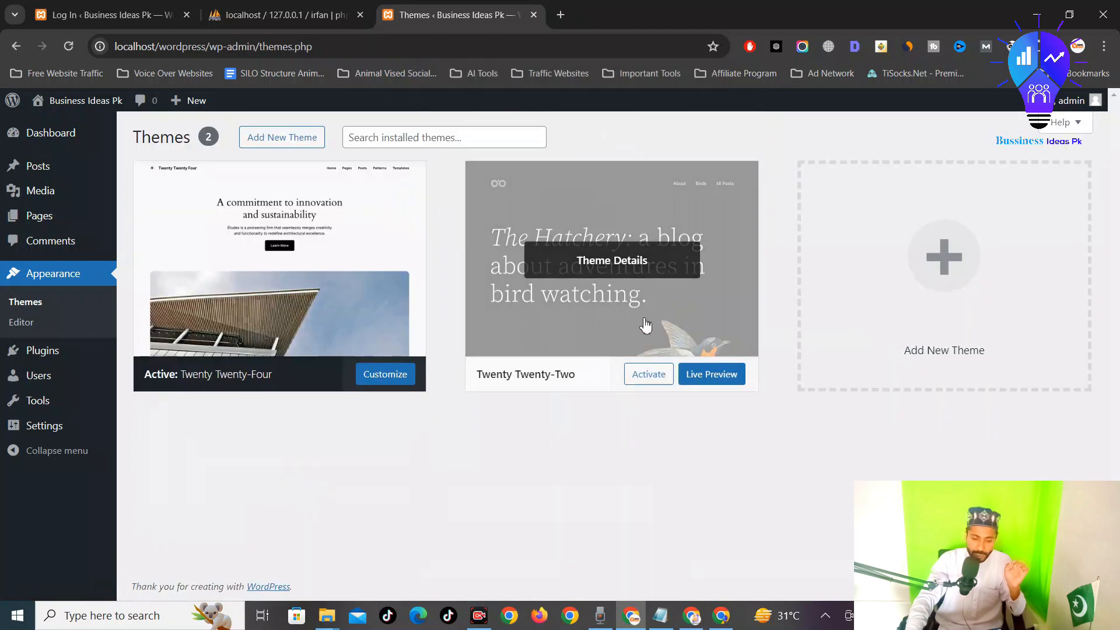
# Delete the Twenty Twenty-Two theme too, leaving only Twenty Twenty-Four installed
pyautogui.click(645, 324)
pyautogui.click(644, 568)
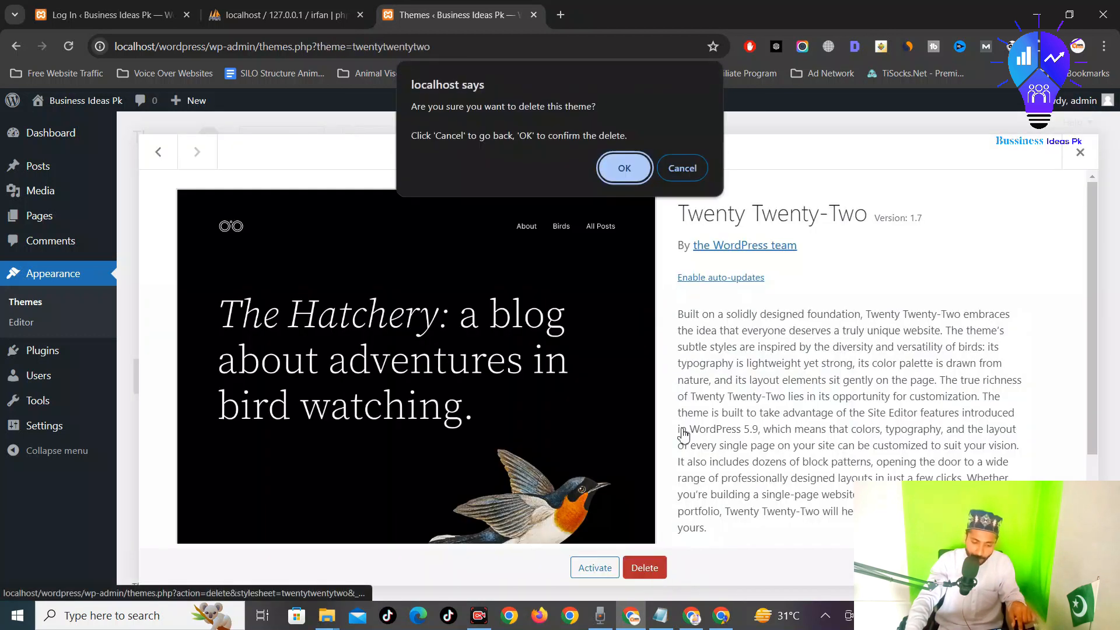
pyautogui.click(633, 173)
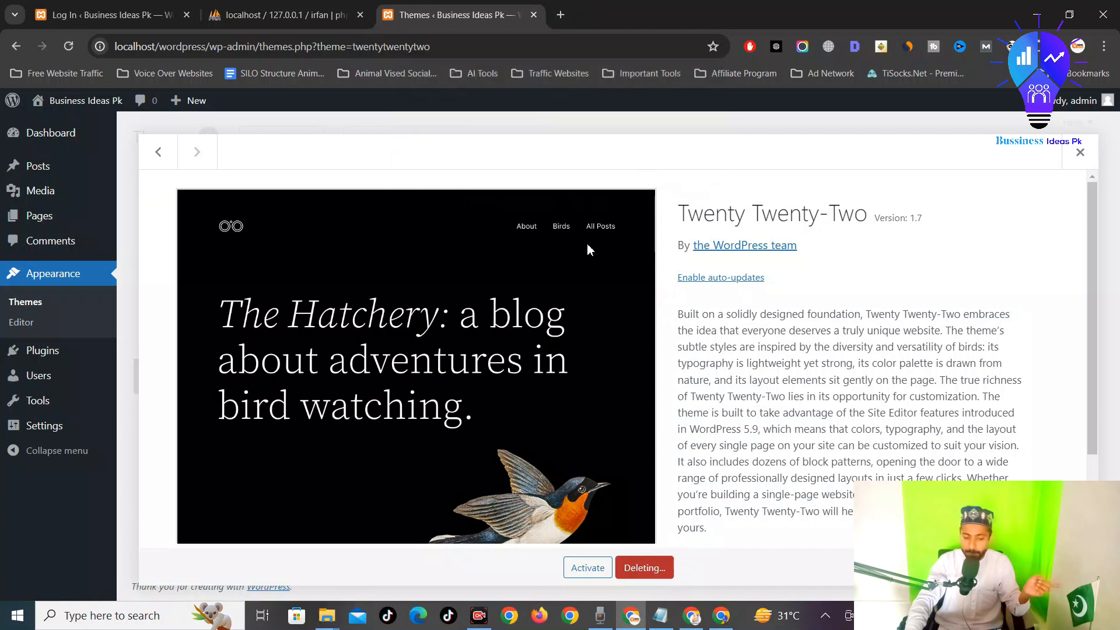
pyautogui.scroll(-2, 430, 320)
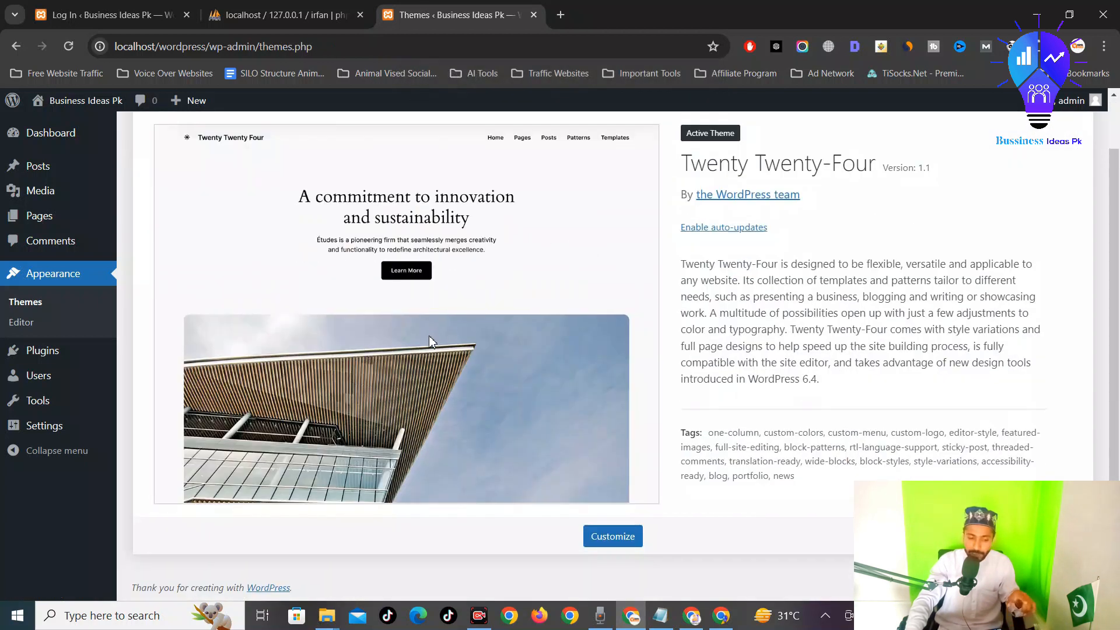
pyautogui.scroll(1, 429, 340)
pyautogui.click(281, 141)
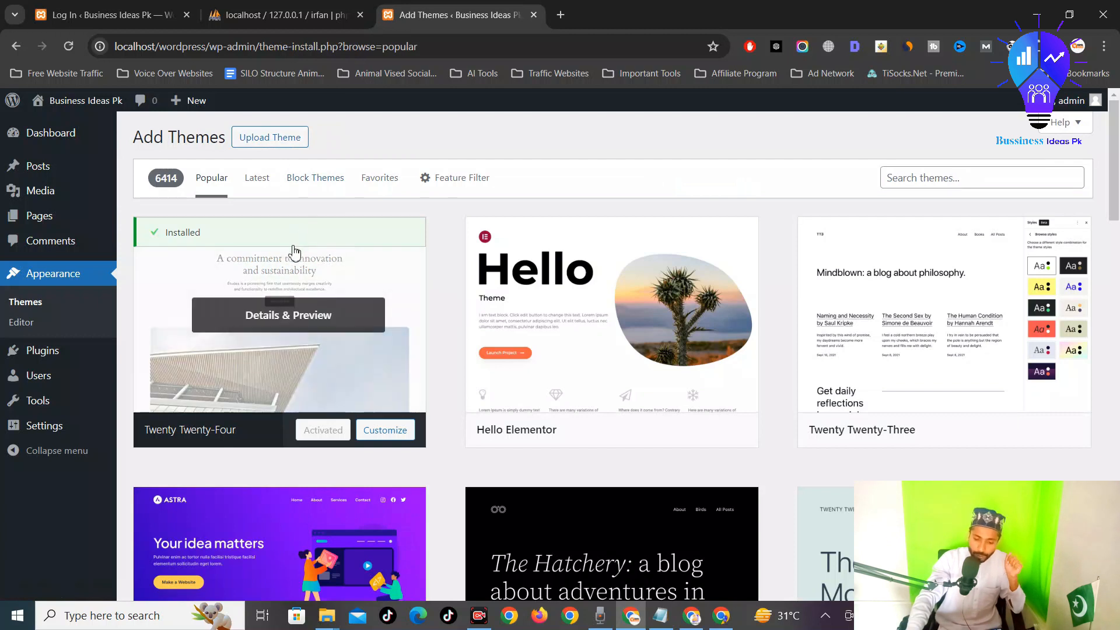
pyautogui.scroll(-6, 812, 325)
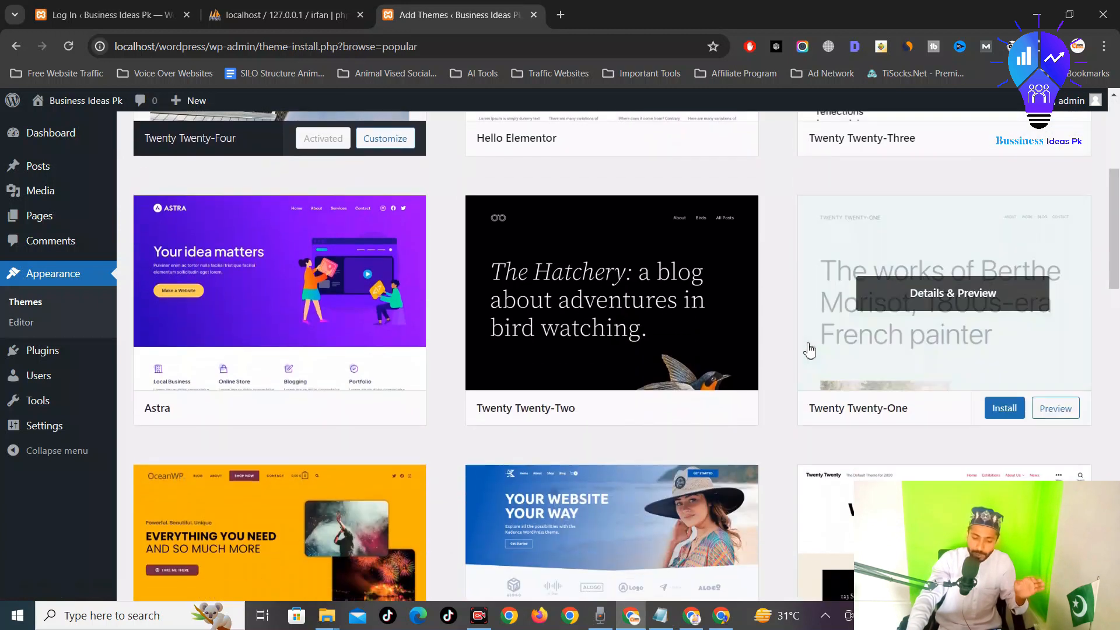
pyautogui.scroll(-9, 808, 350)
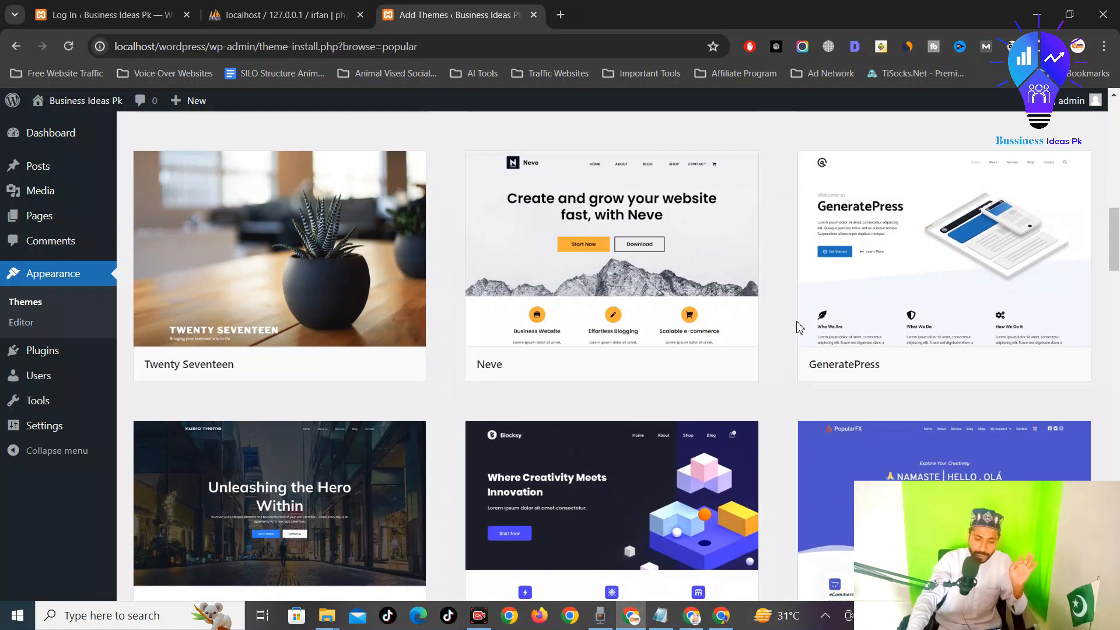
pyautogui.scroll(-14, 799, 327)
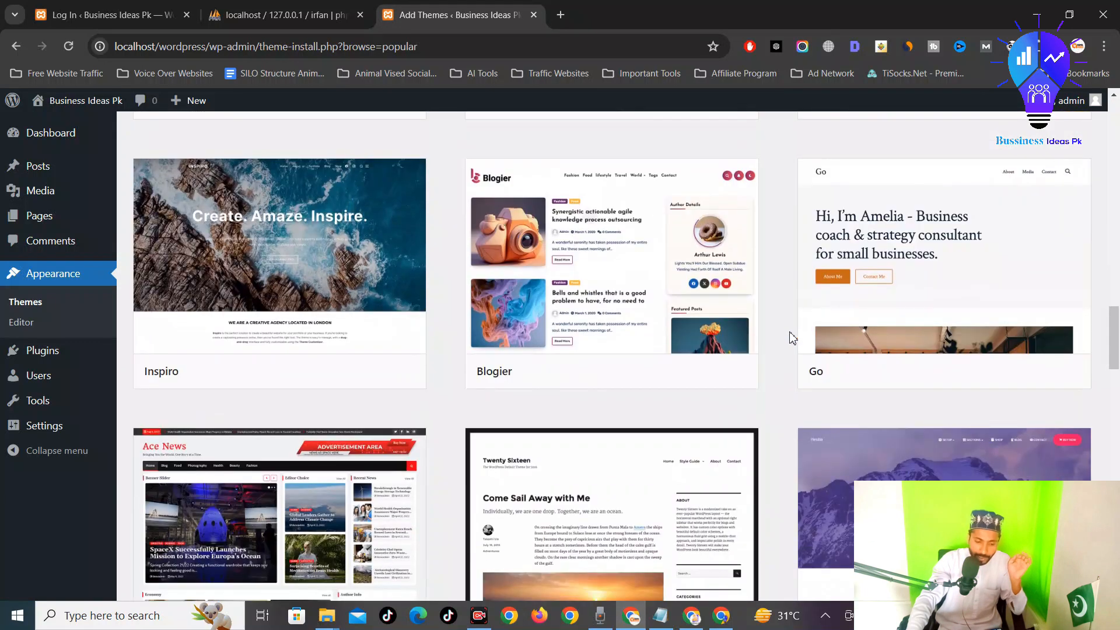
pyautogui.scroll(-1, 792, 338)
pyautogui.scroll(1, 792, 338)
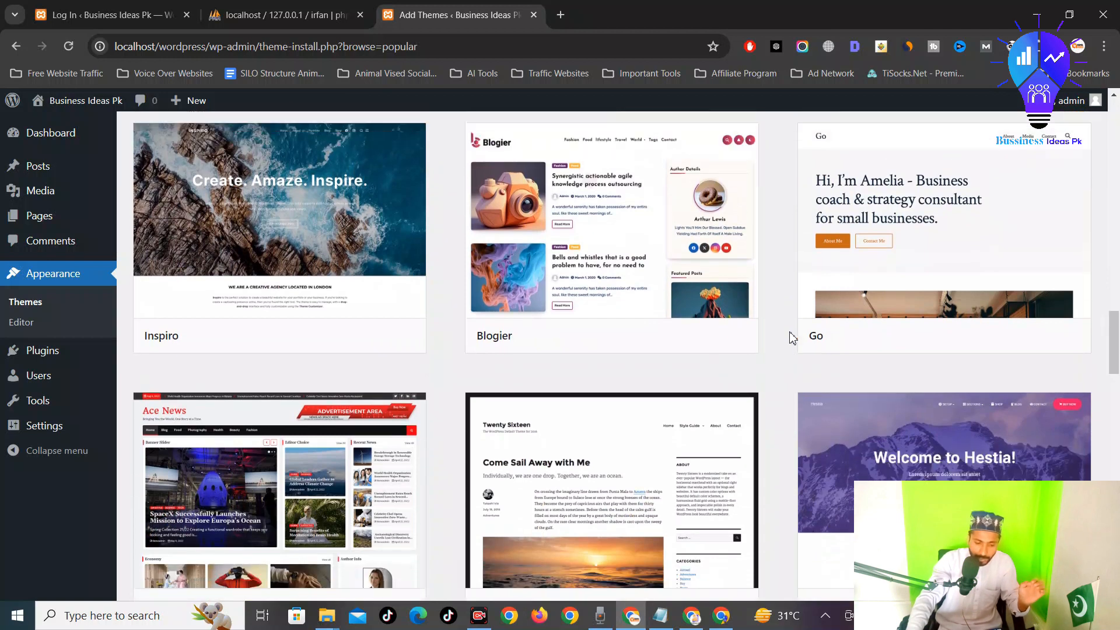
pyautogui.scroll(-3, 763, 334)
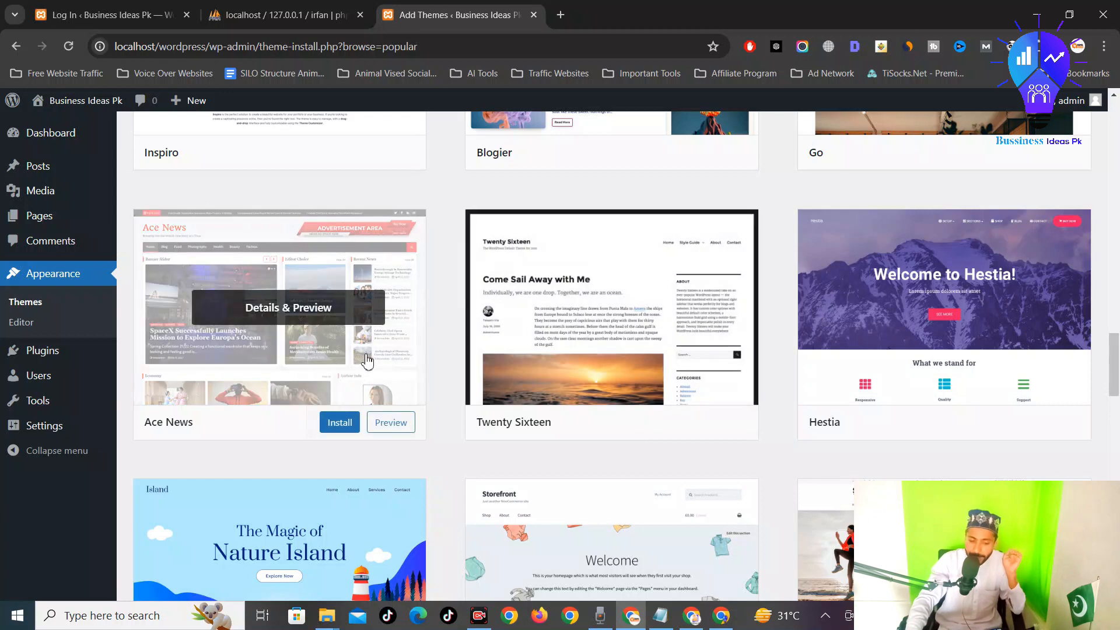
pyautogui.scroll(-4, 359, 371)
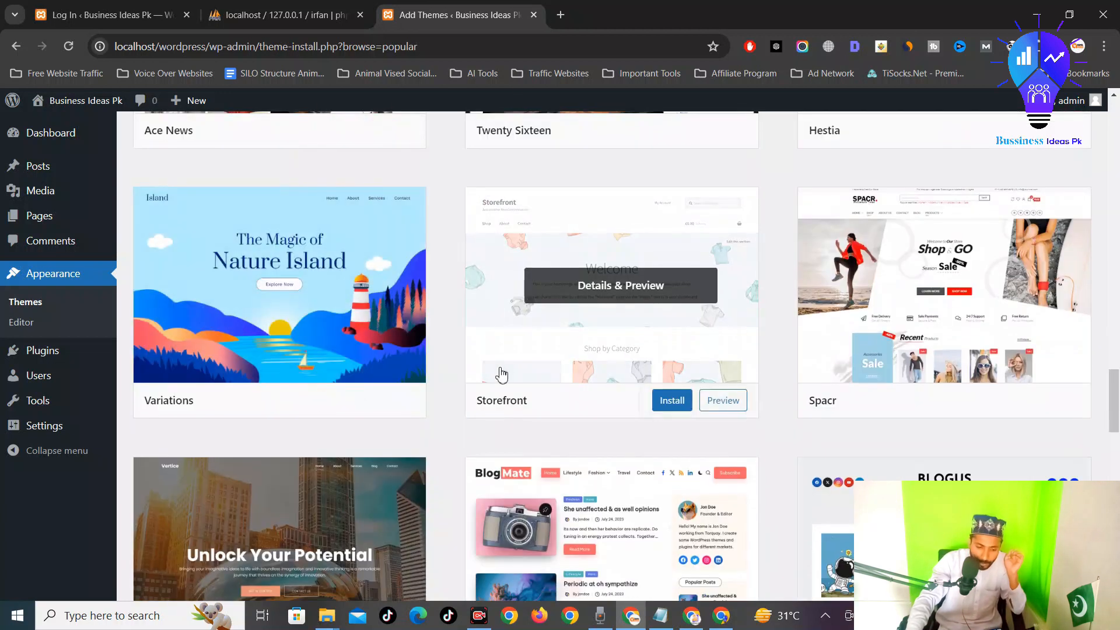
pyautogui.scroll(-7, 551, 349)
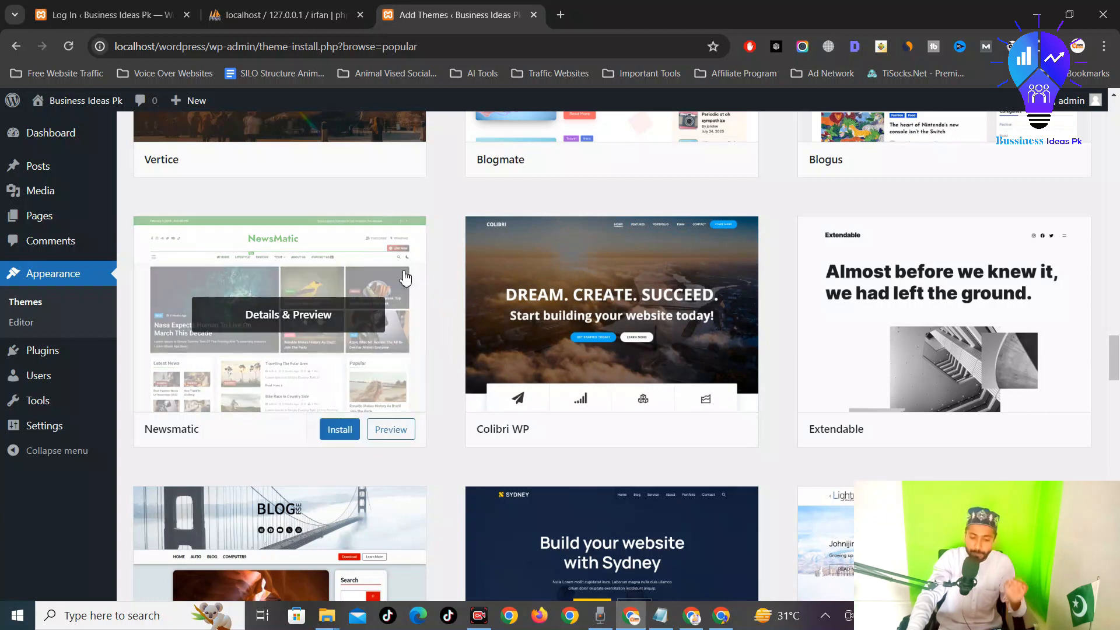
pyautogui.scroll(-4, 380, 350)
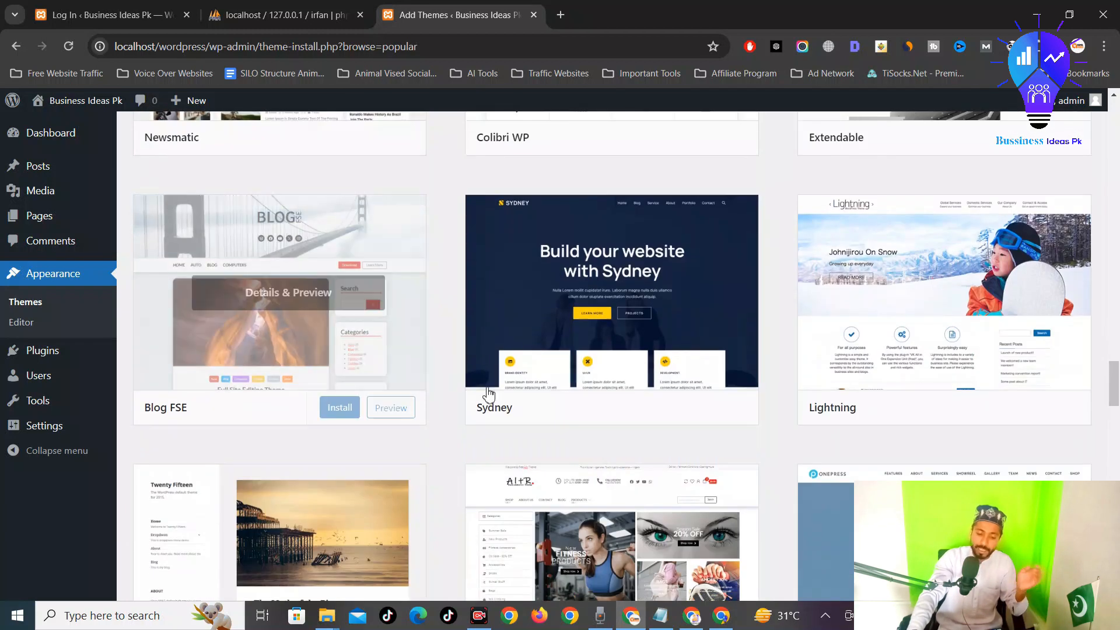
pyautogui.scroll(-1, 496, 397)
pyautogui.scroll(-1, 496, 396)
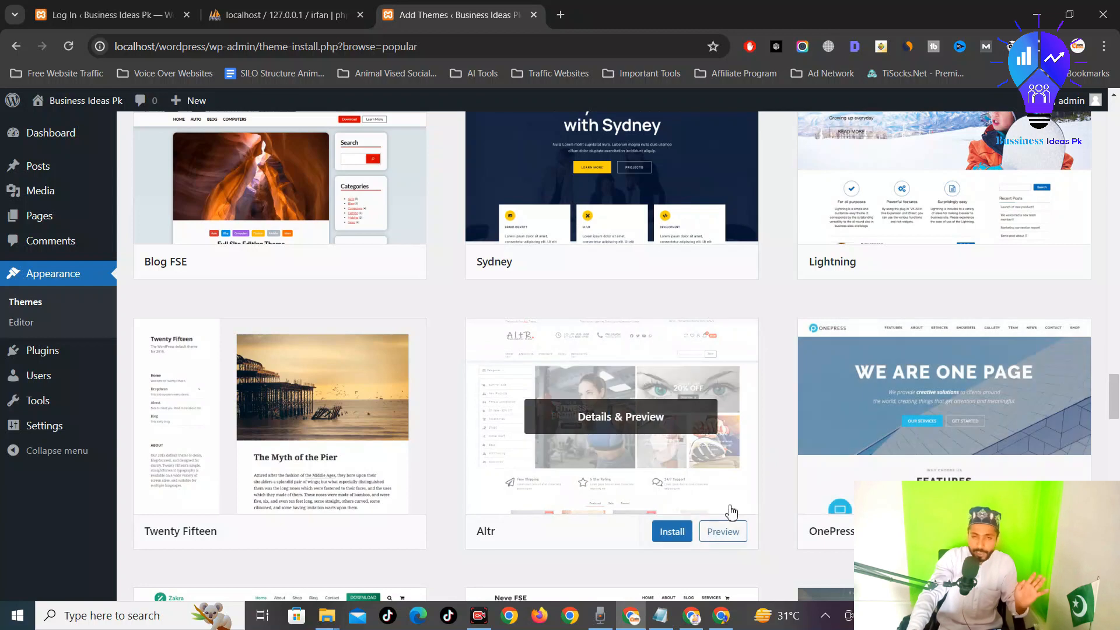
pyautogui.scroll(-3, 755, 445)
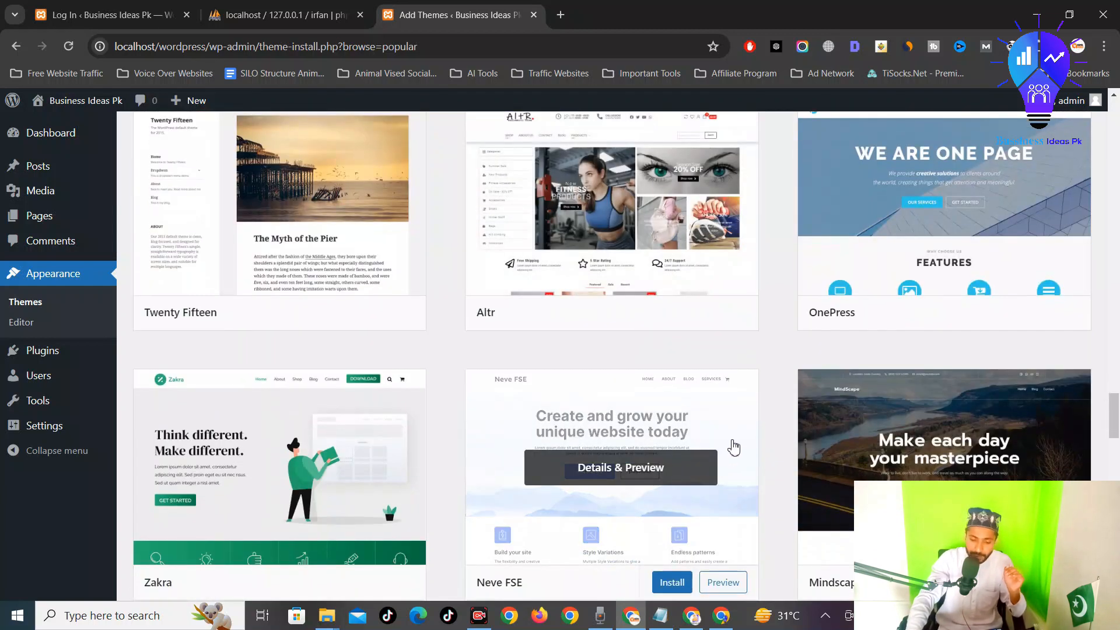
pyautogui.scroll(-4, 734, 447)
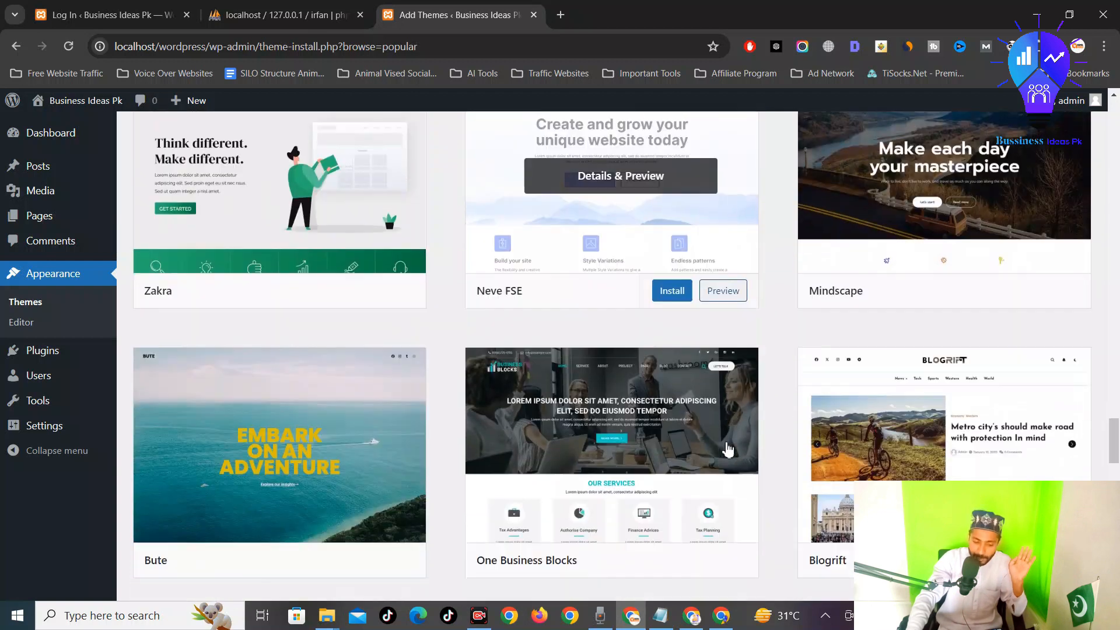
pyautogui.scroll(-7, 728, 450)
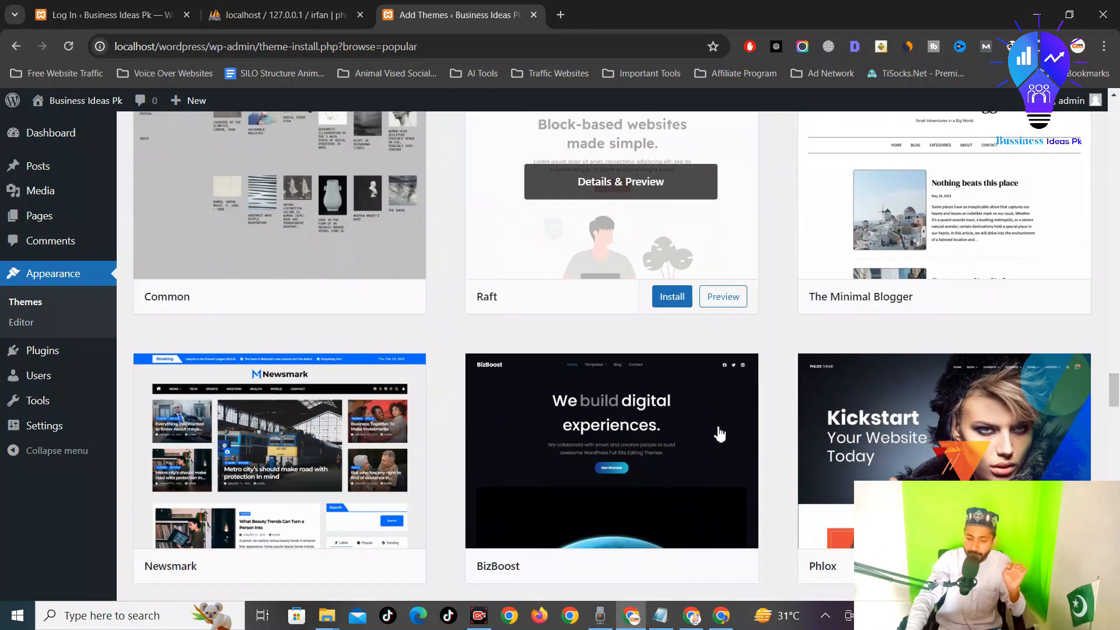
pyautogui.scroll(-1, 719, 433)
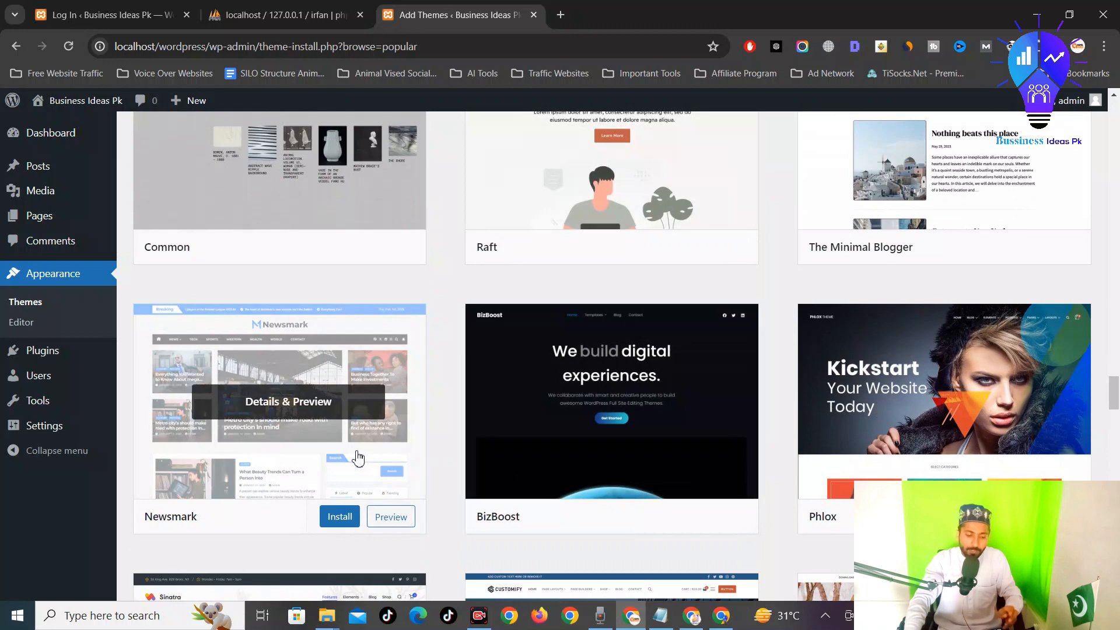
pyautogui.scroll(-9, 357, 451)
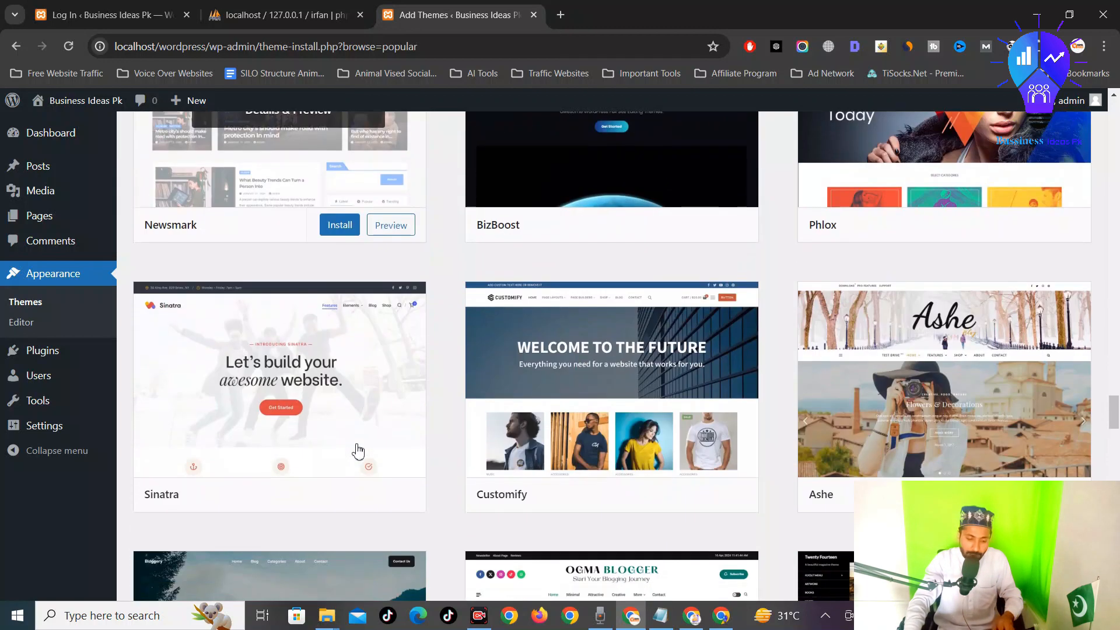
pyautogui.scroll(-13, 358, 451)
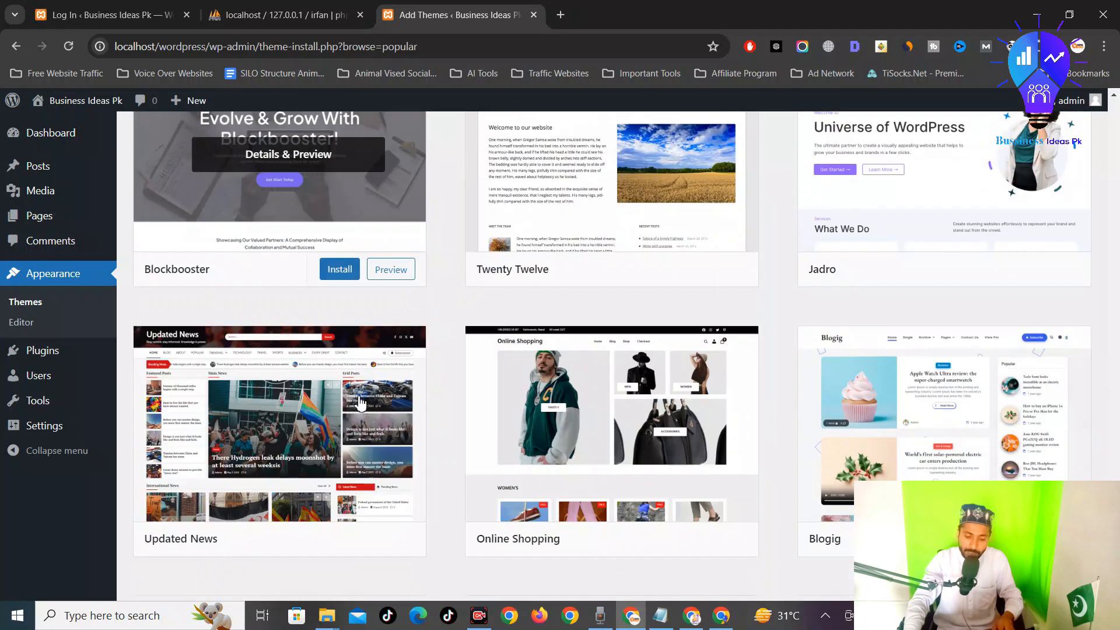
pyautogui.scroll(3, 356, 396)
pyautogui.scroll(-10, 354, 400)
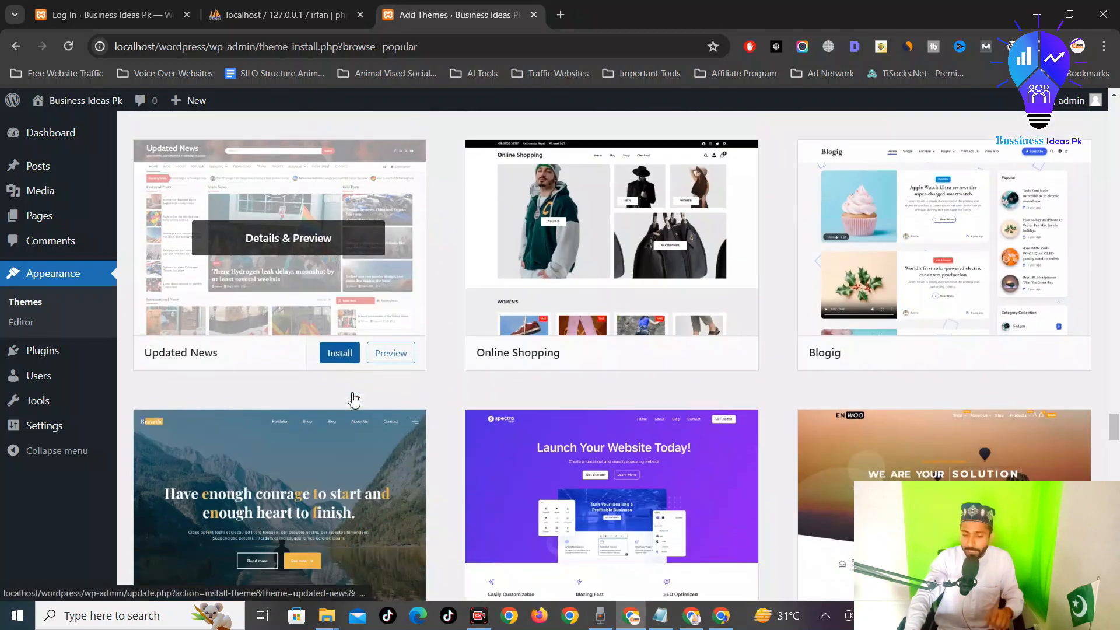
pyautogui.scroll(-10, 773, 385)
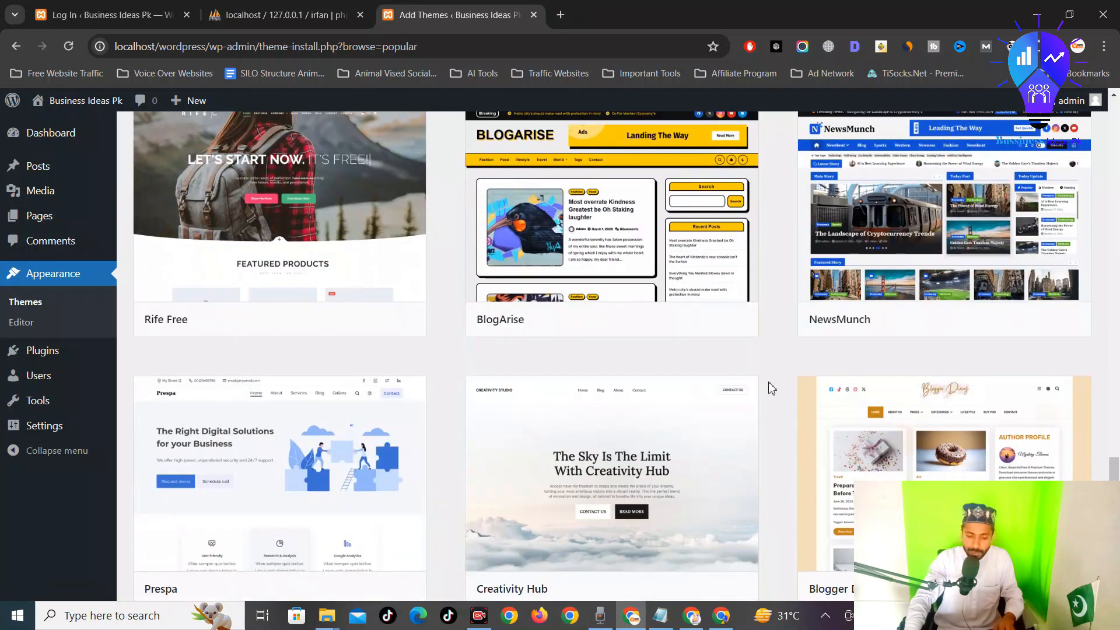
pyautogui.scroll(18, 770, 393)
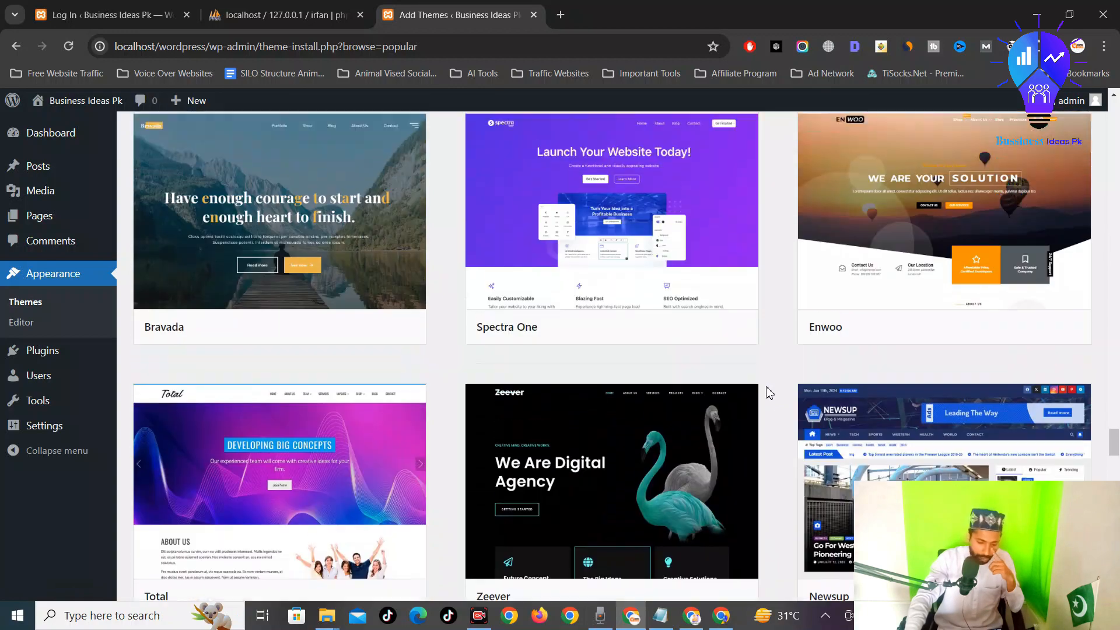
pyautogui.scroll(-15, 770, 392)
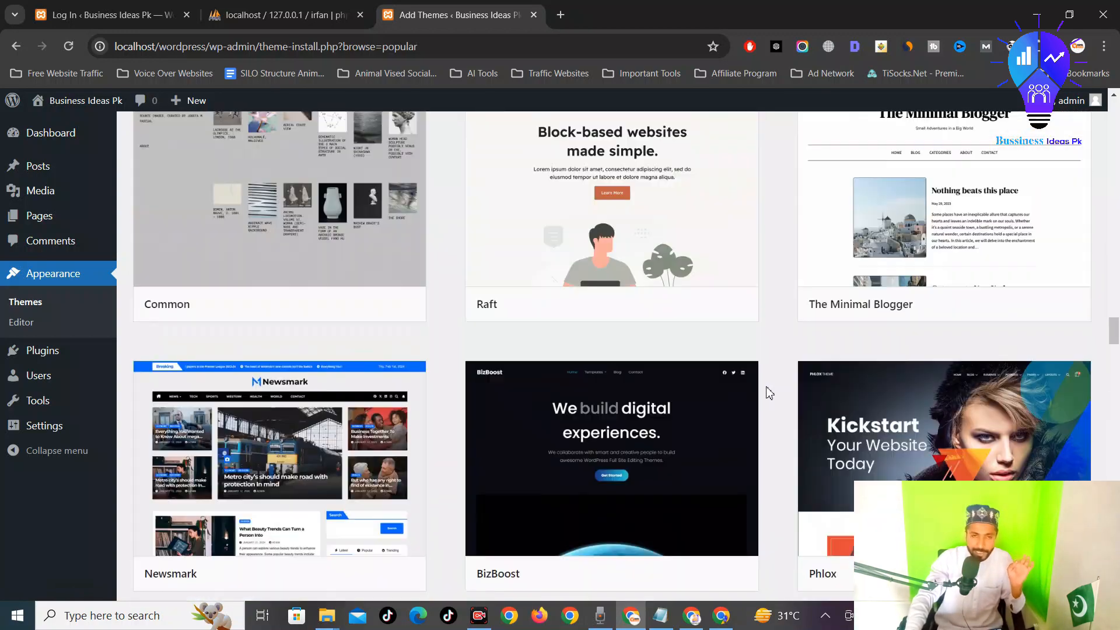
pyautogui.scroll(4, 770, 393)
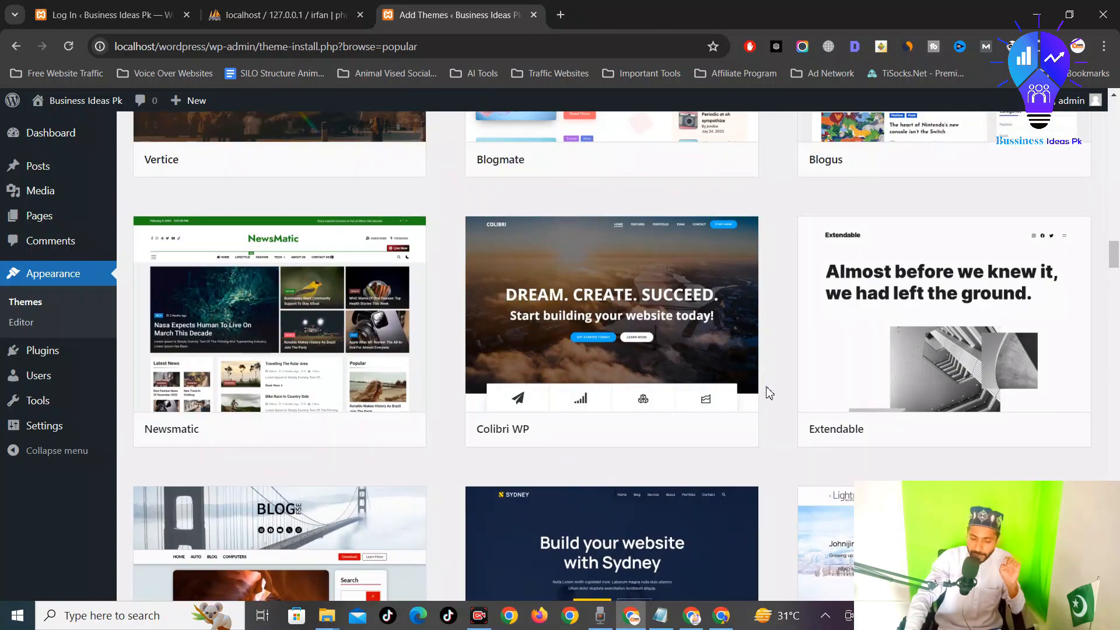
pyautogui.scroll(3, 770, 392)
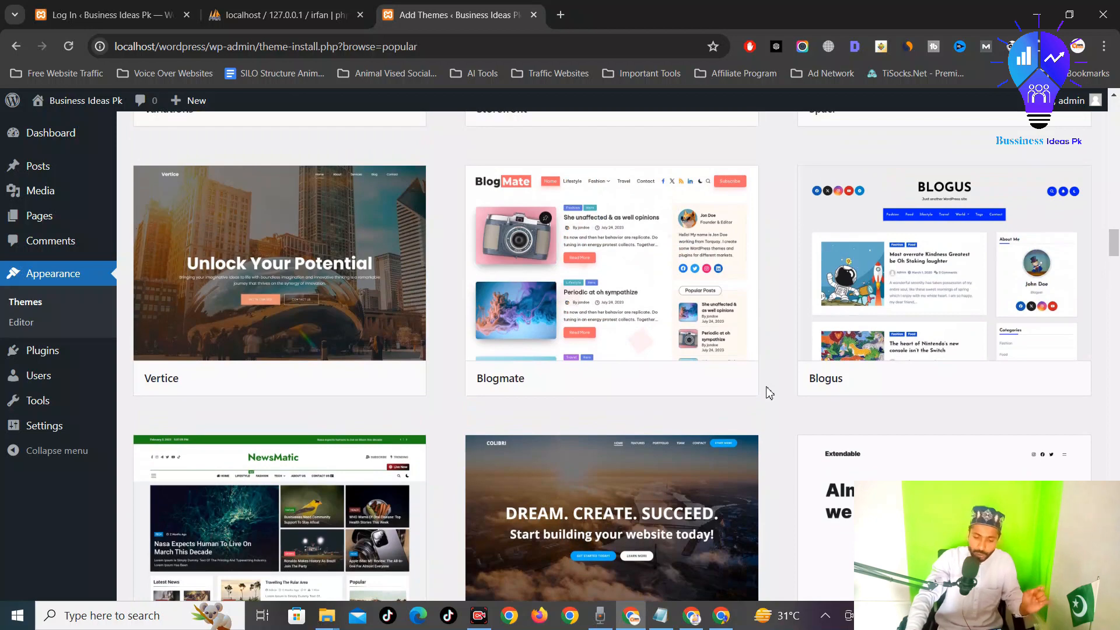
pyautogui.scroll(15, 770, 392)
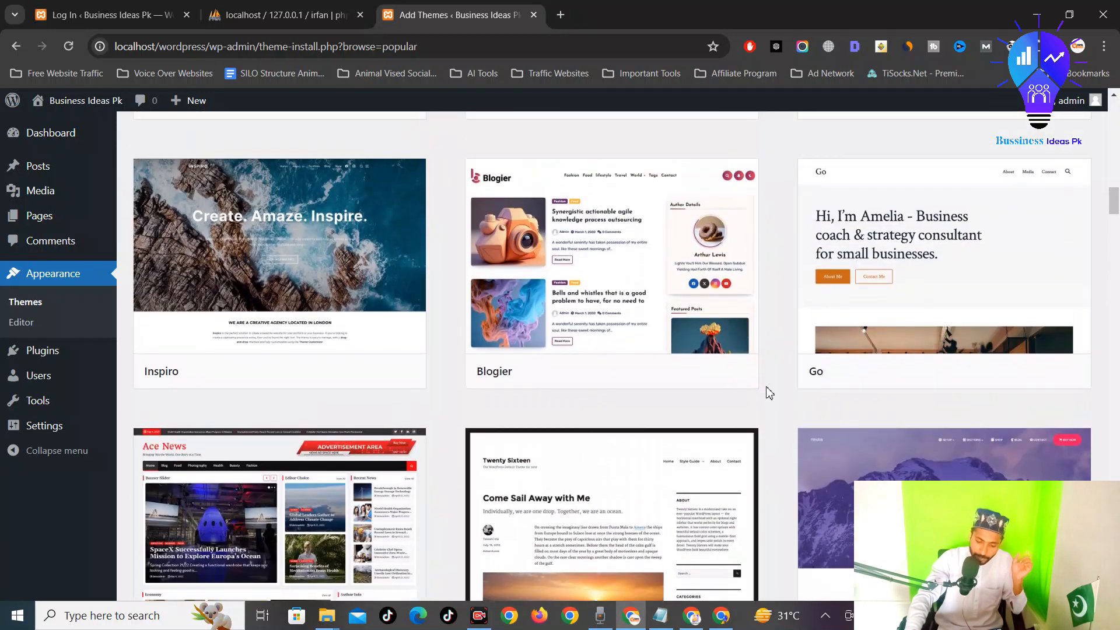
pyautogui.scroll(13, 770, 392)
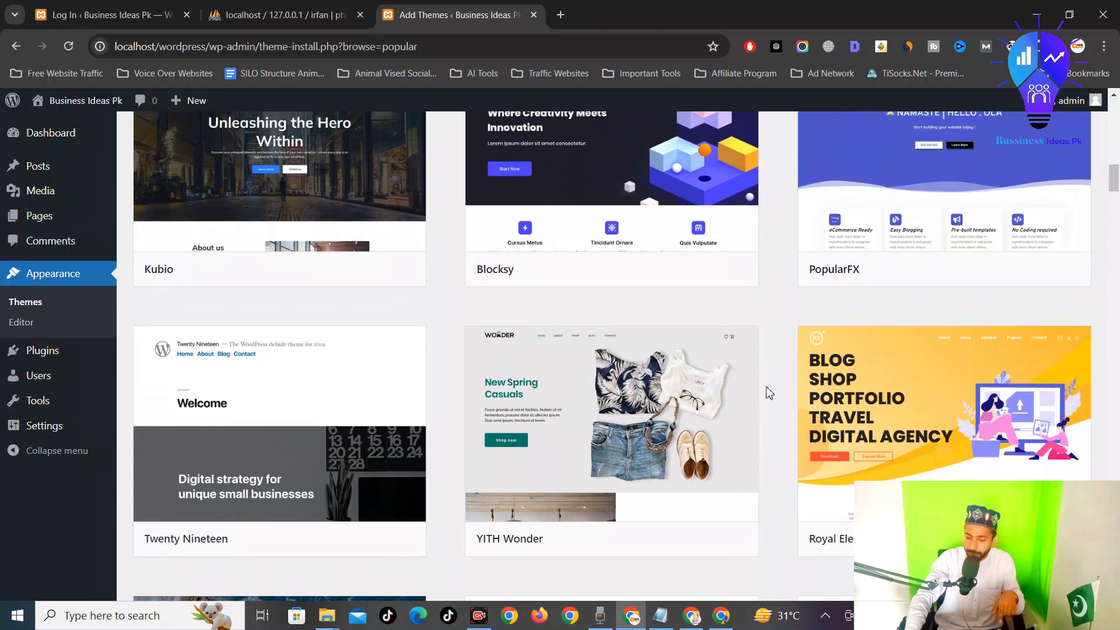
pyautogui.scroll(2, 770, 392)
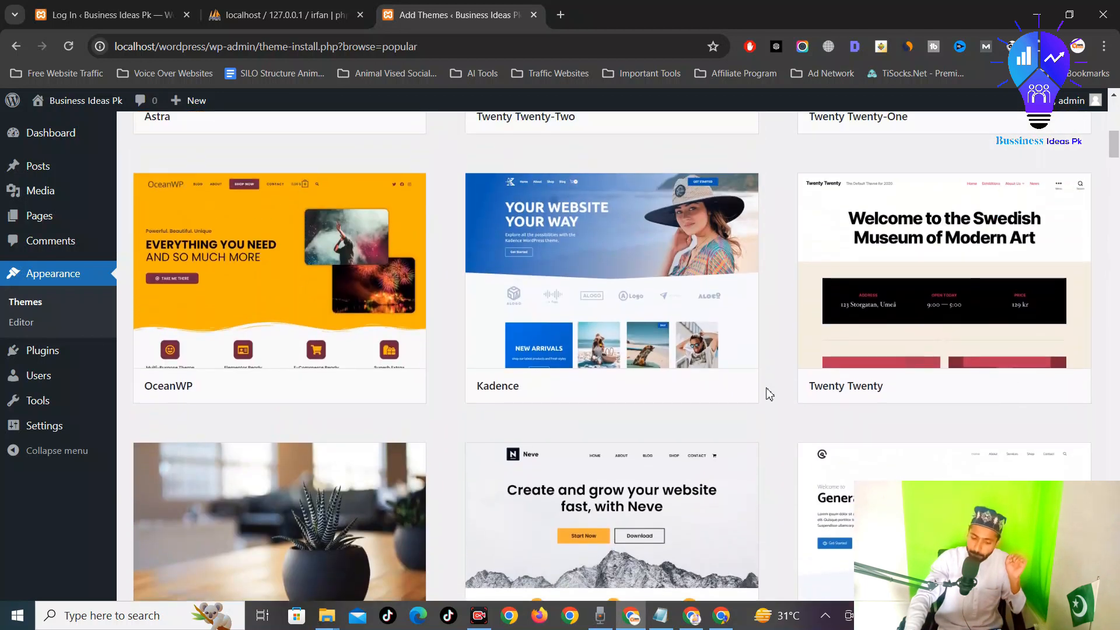
pyautogui.scroll(-2, 770, 392)
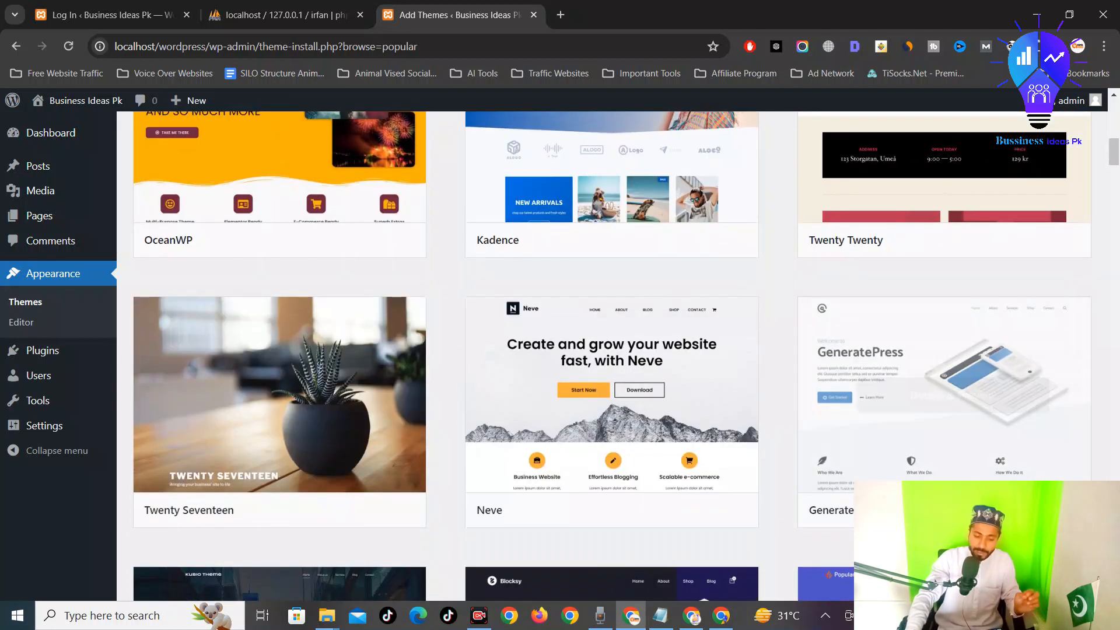
pyautogui.moveTo(882, 514); pyautogui.dragTo(806, 532)
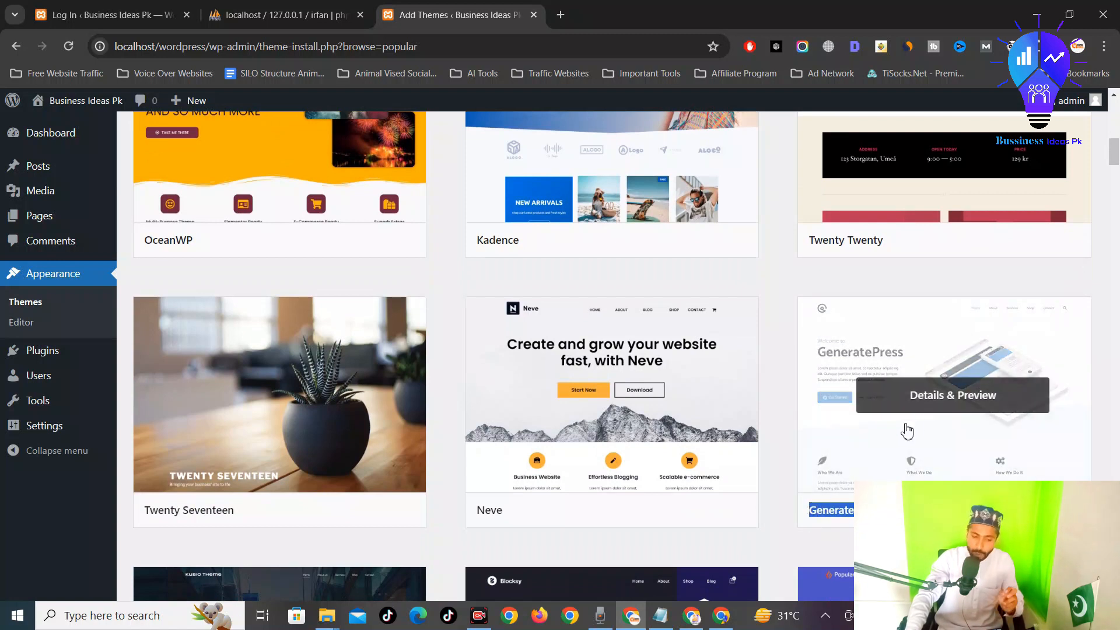
pyautogui.scroll(7, 907, 432)
pyautogui.scroll(-2, 621, 448)
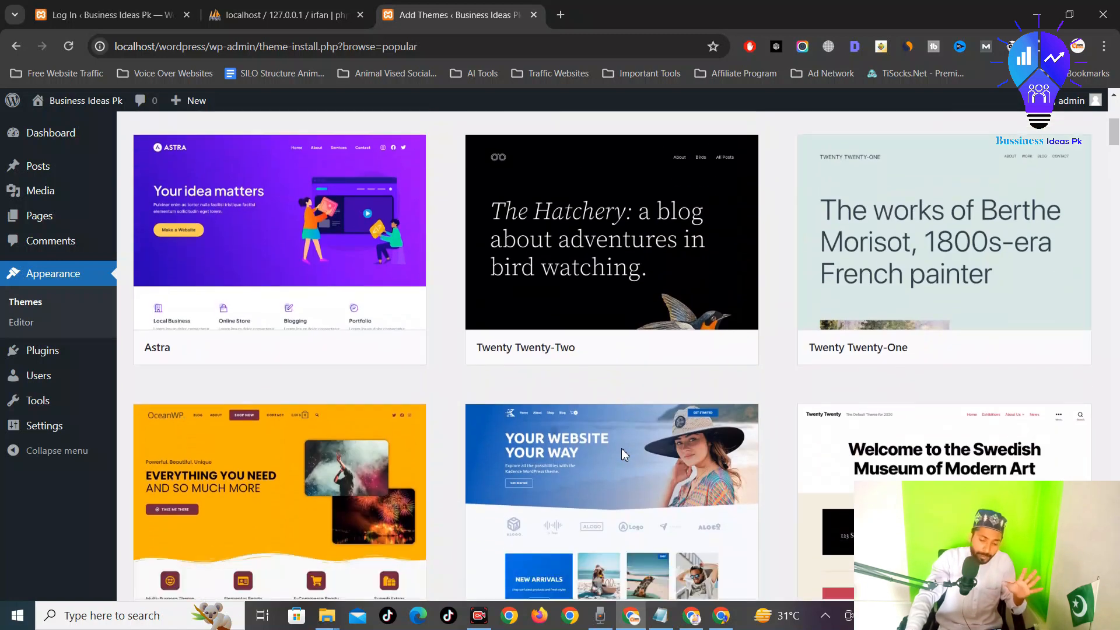
pyautogui.scroll(3, 722, 429)
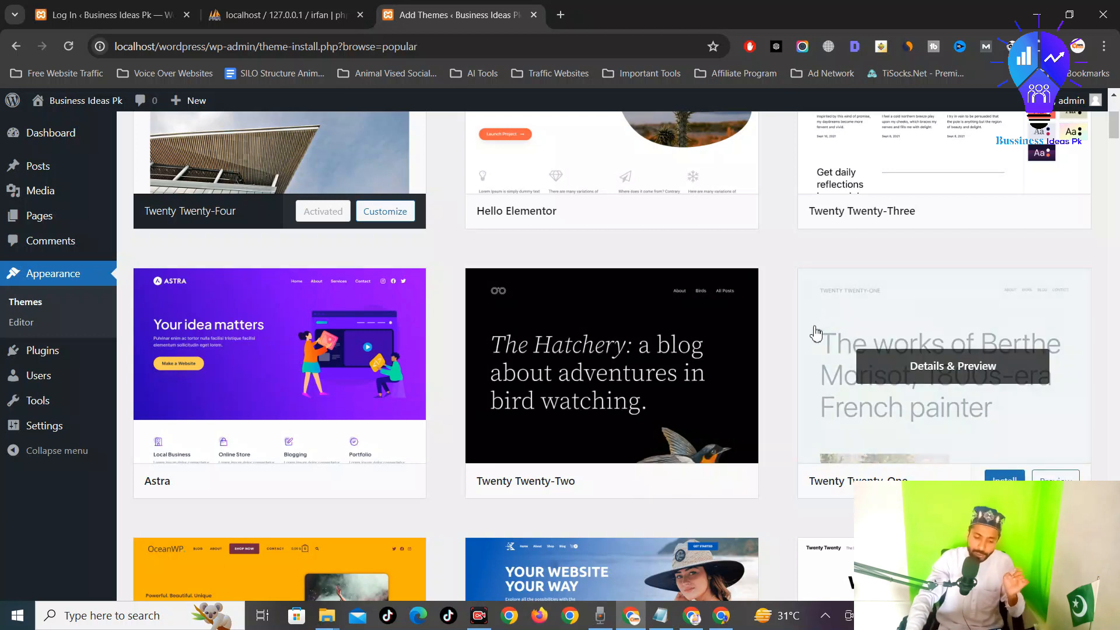
pyautogui.scroll(4, 789, 380)
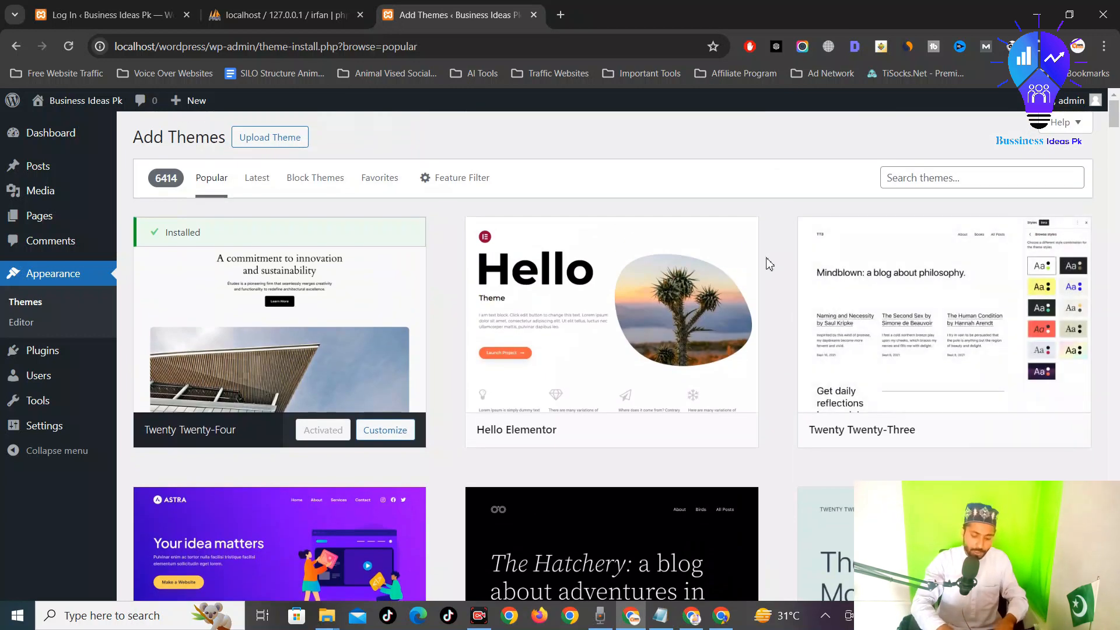
# Google 'rishi theme' in a new tab and open the Rishi View Starter Sites page
pyautogui.click(562, 14)
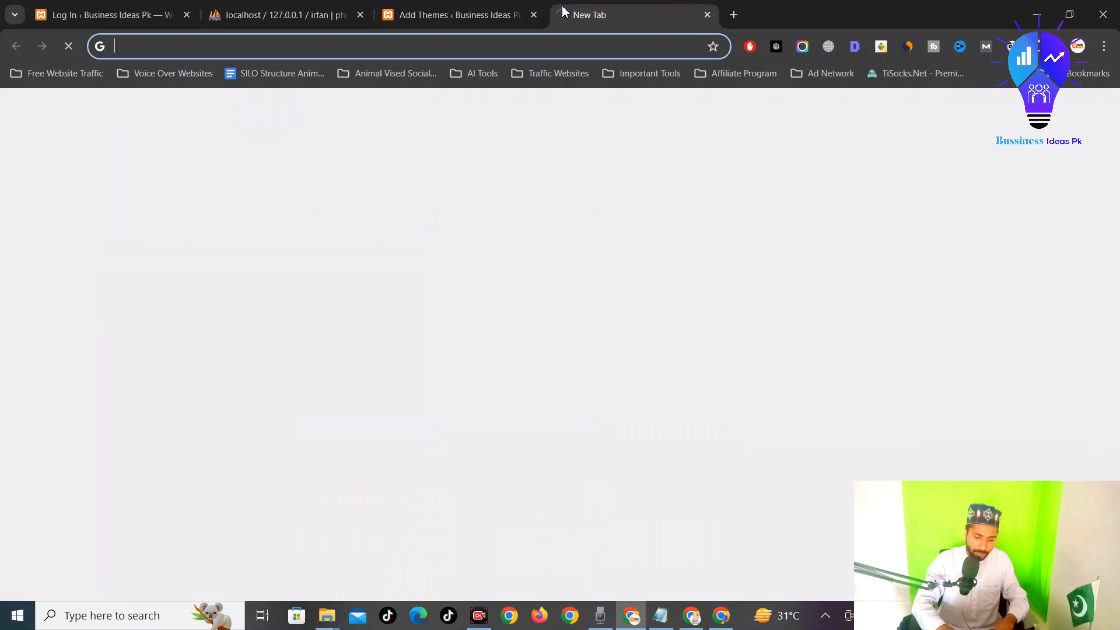
pyautogui.write('e')
pyautogui.press('BackSpace')
pyautogui.write('rishi theme')
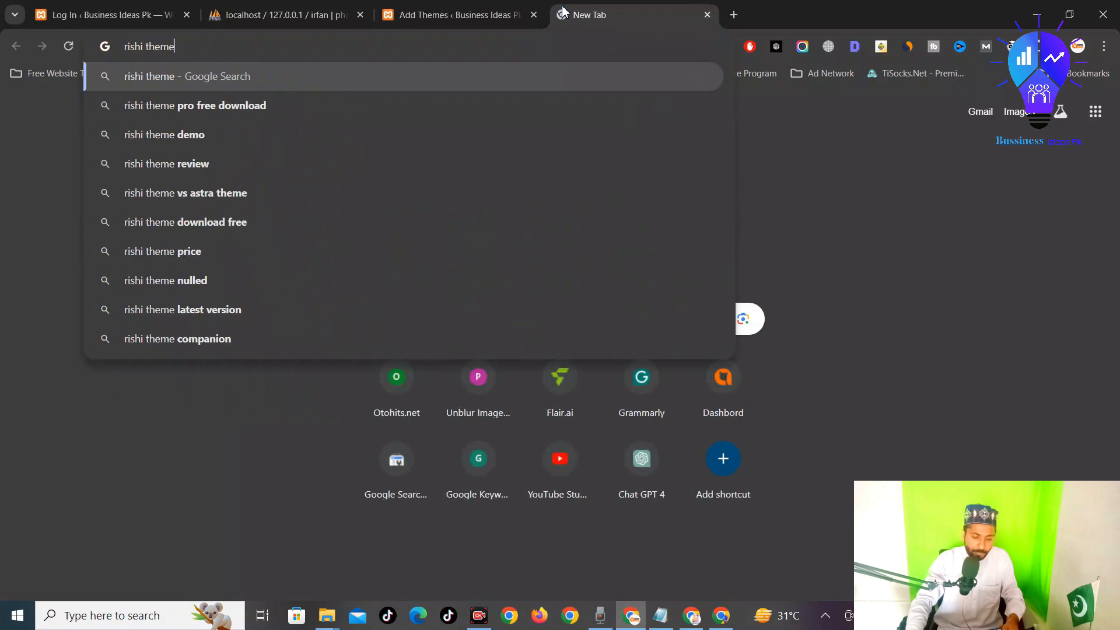
pyautogui.press('Return')
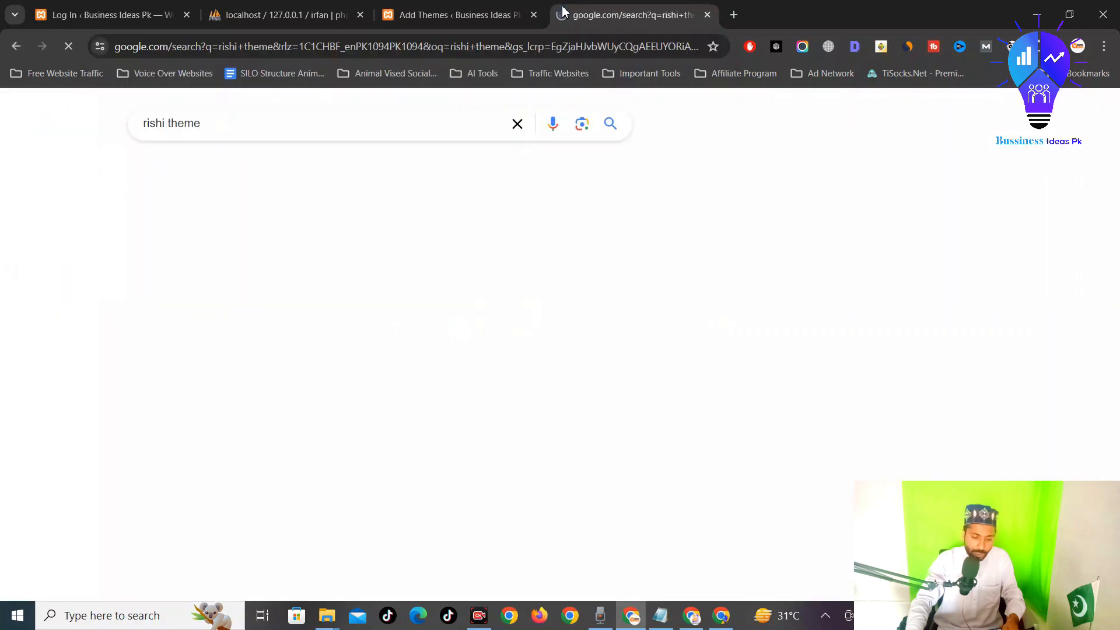
pyautogui.scroll(-2, 296, 233)
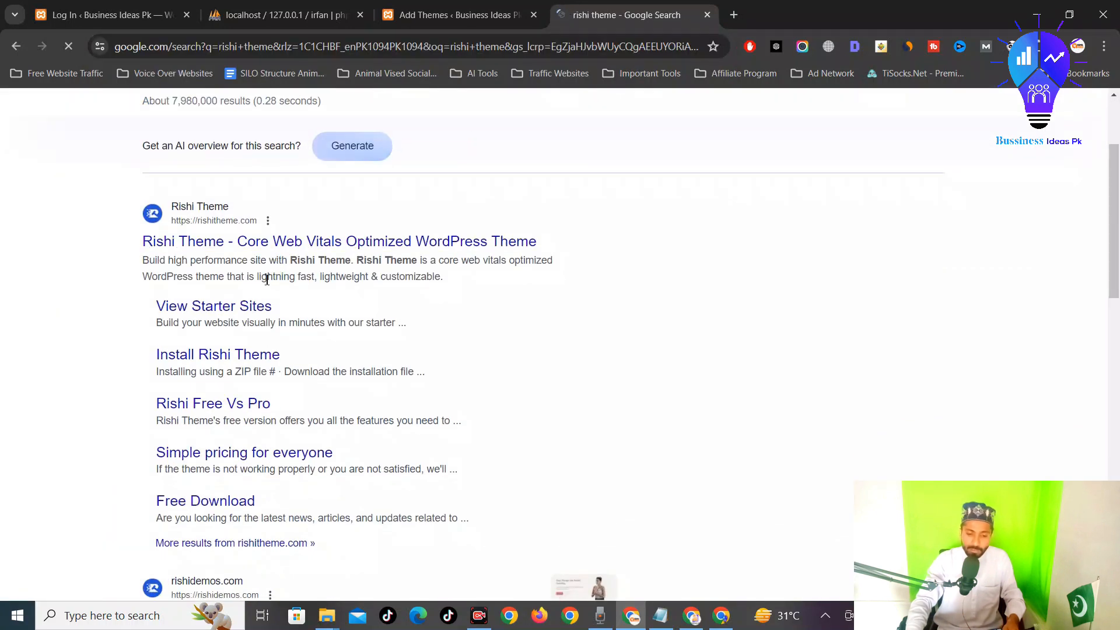
pyautogui.middleClick(224, 309)
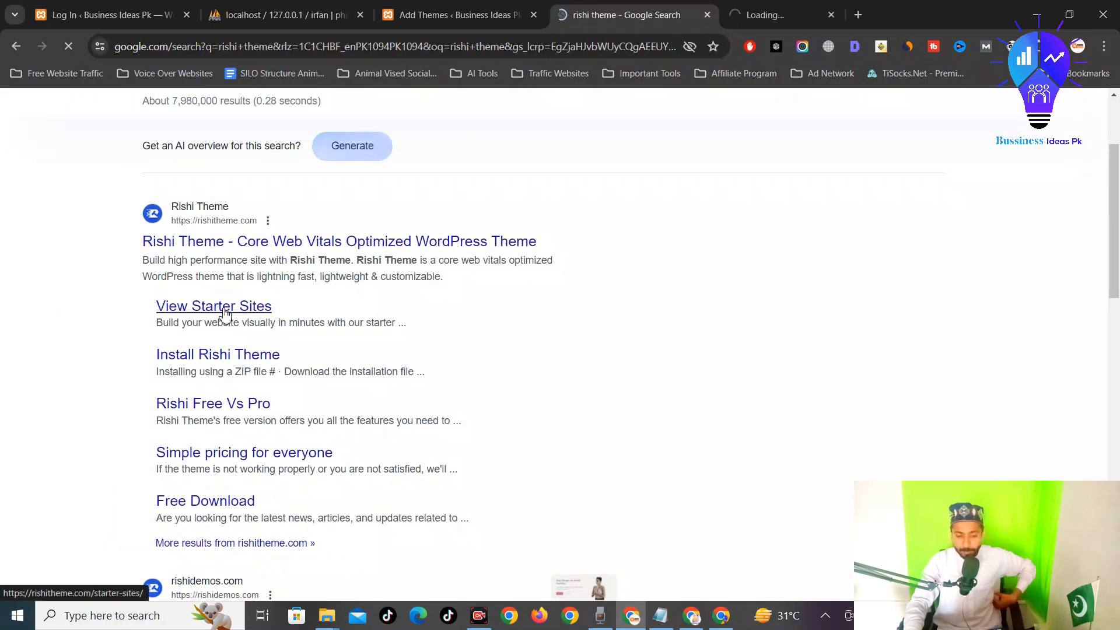
pyautogui.click(799, 15)
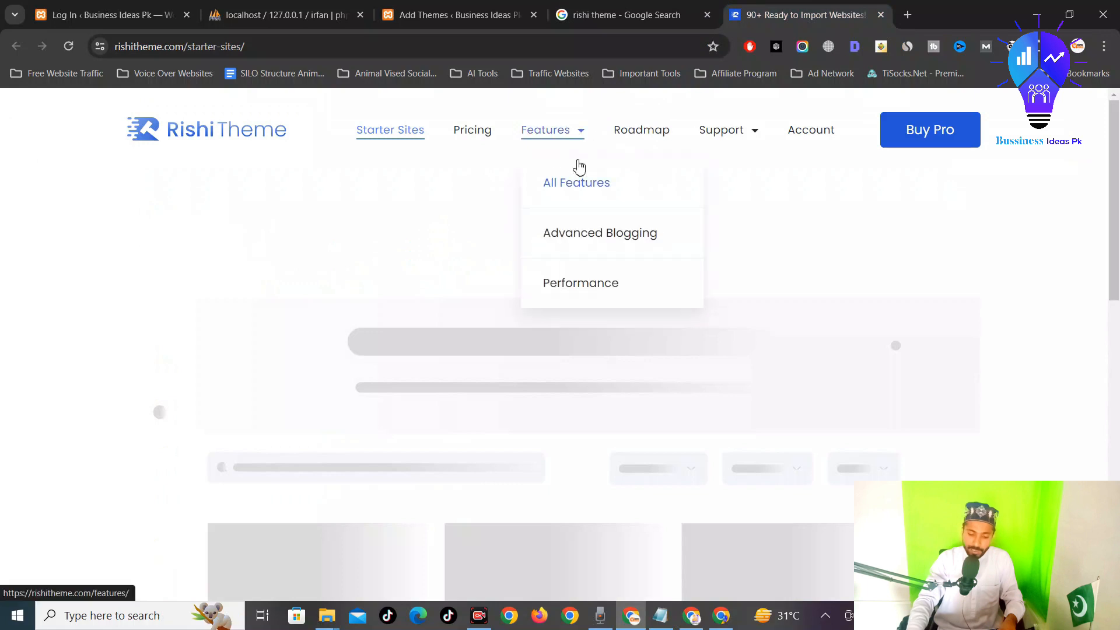
# Try the Page Builder filter on the starter sites list without applying it
pyautogui.scroll(-2, 790, 467)
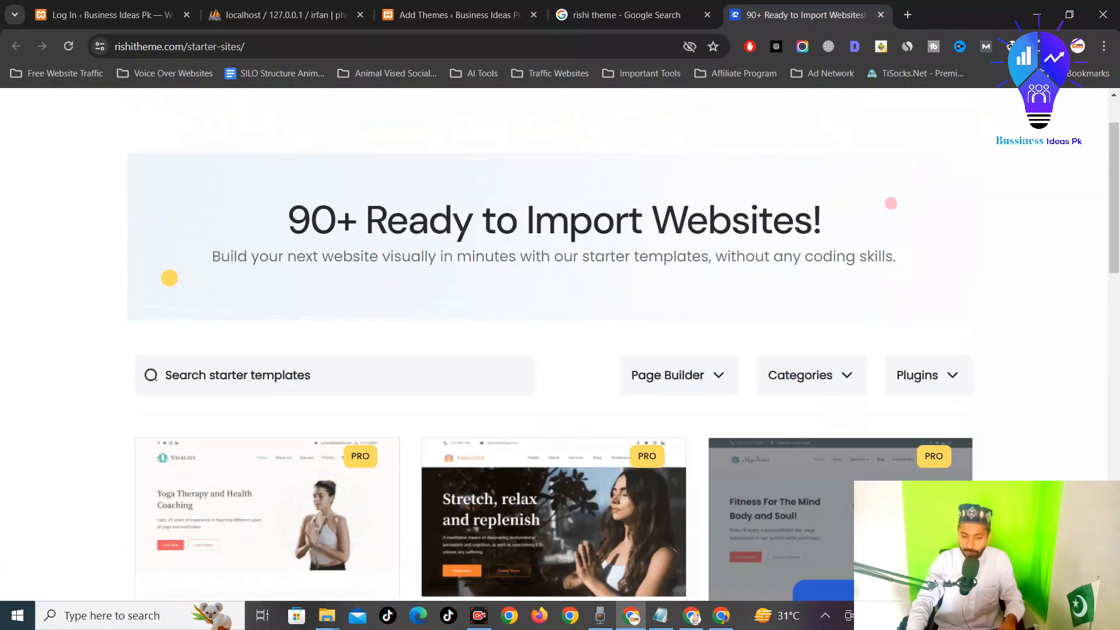
pyautogui.scroll(-3, 780, 300)
pyautogui.click(693, 174)
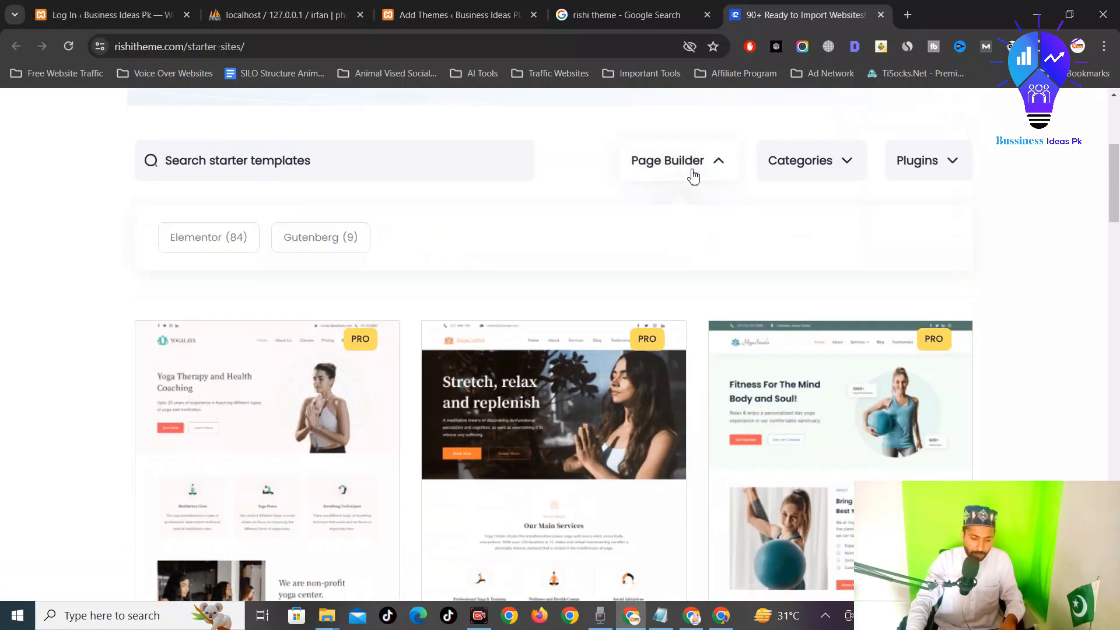
pyautogui.click(693, 174)
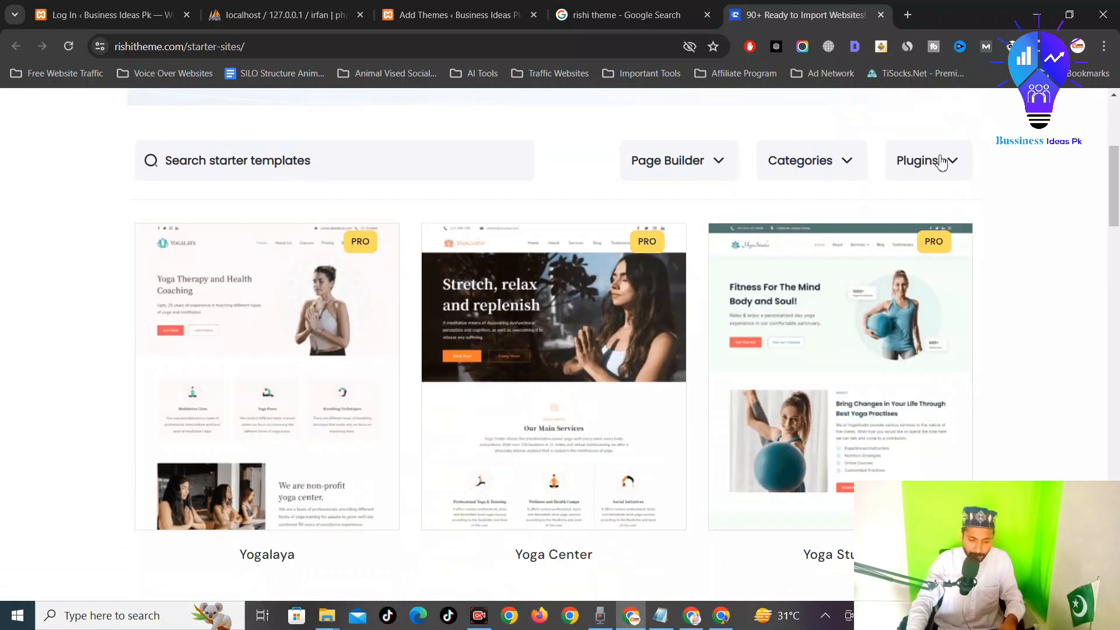
pyautogui.scroll(-7, 642, 292)
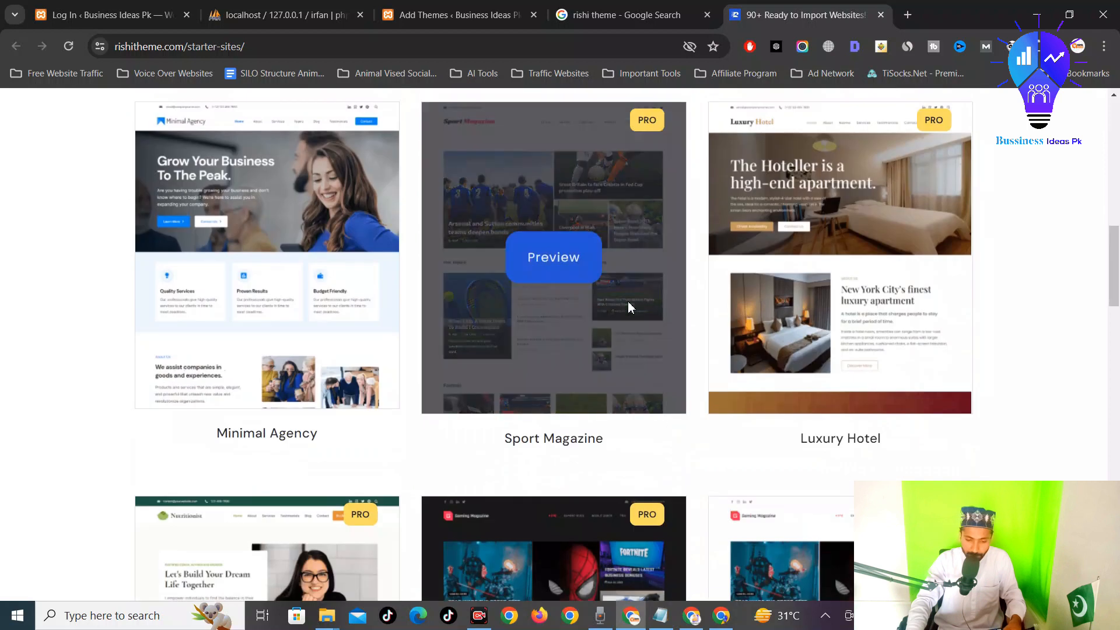
pyautogui.scroll(2, 630, 308)
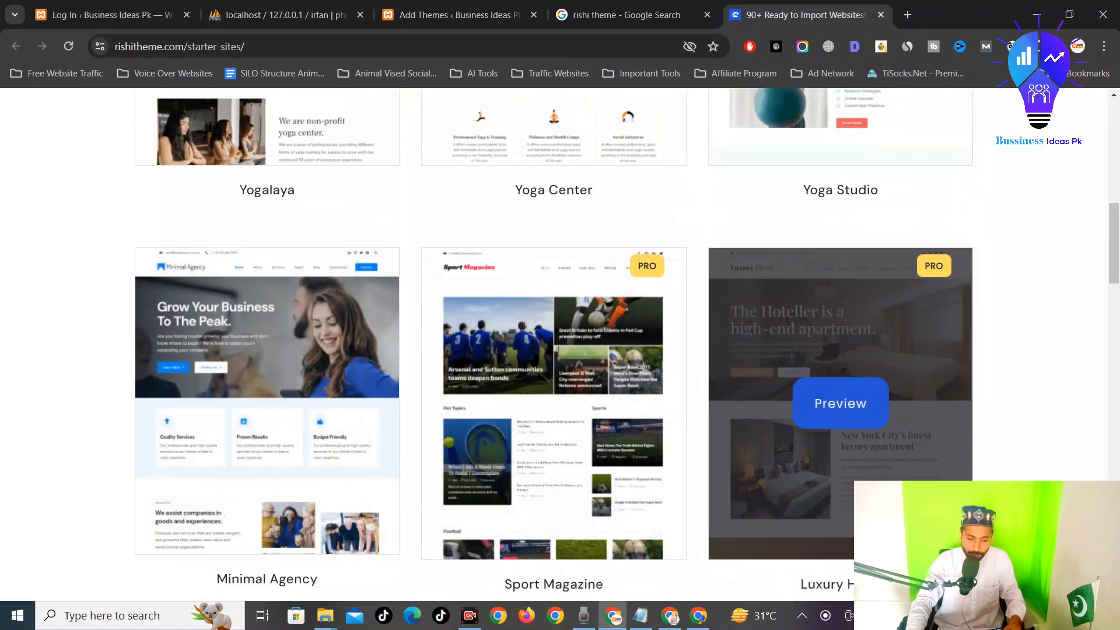
# Open previews of Sport Magazine, Software Company and Affiliate Marketing, viewing Sport Magazine first
pyautogui.click(555, 420)
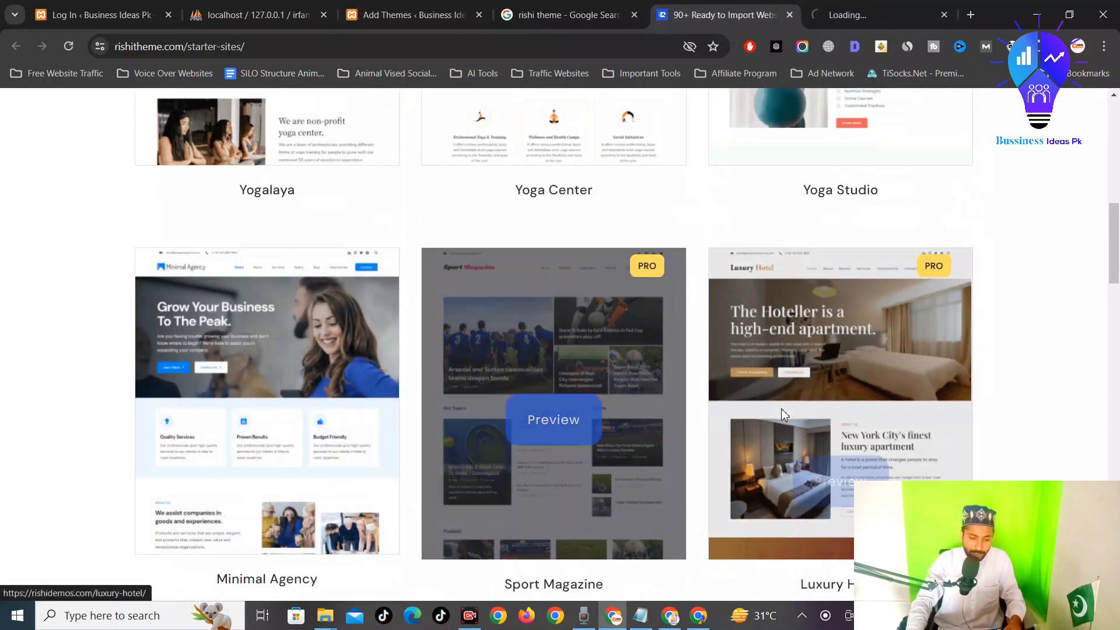
pyautogui.scroll(-2, 580, 370)
pyautogui.scroll(2, 560, 357)
pyautogui.scroll(-4, 570, 359)
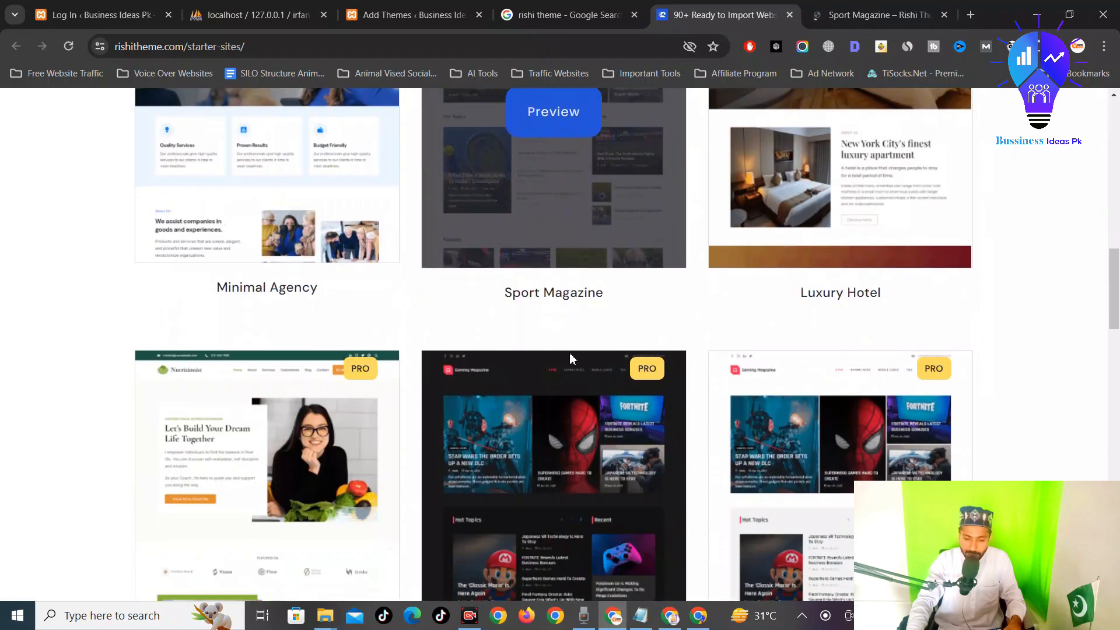
pyautogui.scroll(-12, 569, 362)
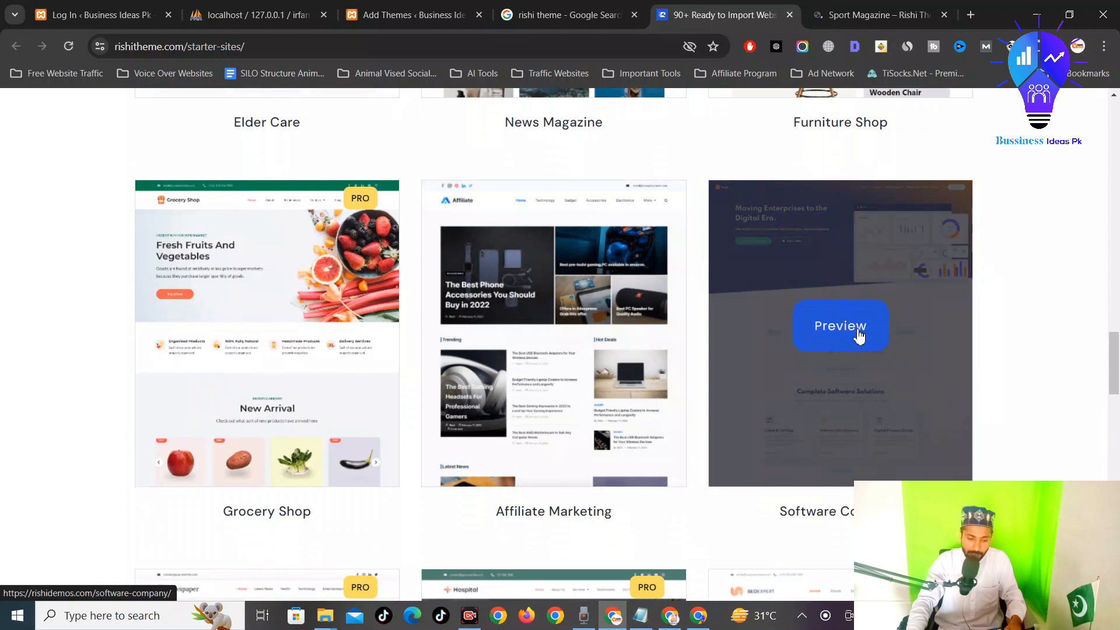
pyautogui.click(858, 335)
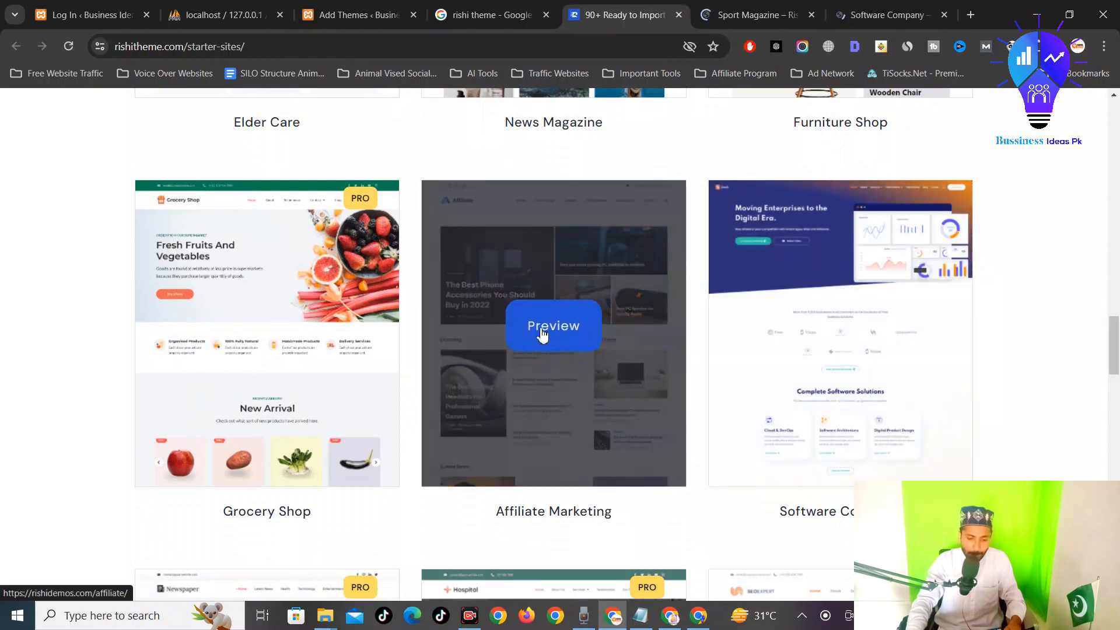
pyautogui.click(542, 330)
pyautogui.hotkey('ctrl', 'Tab')
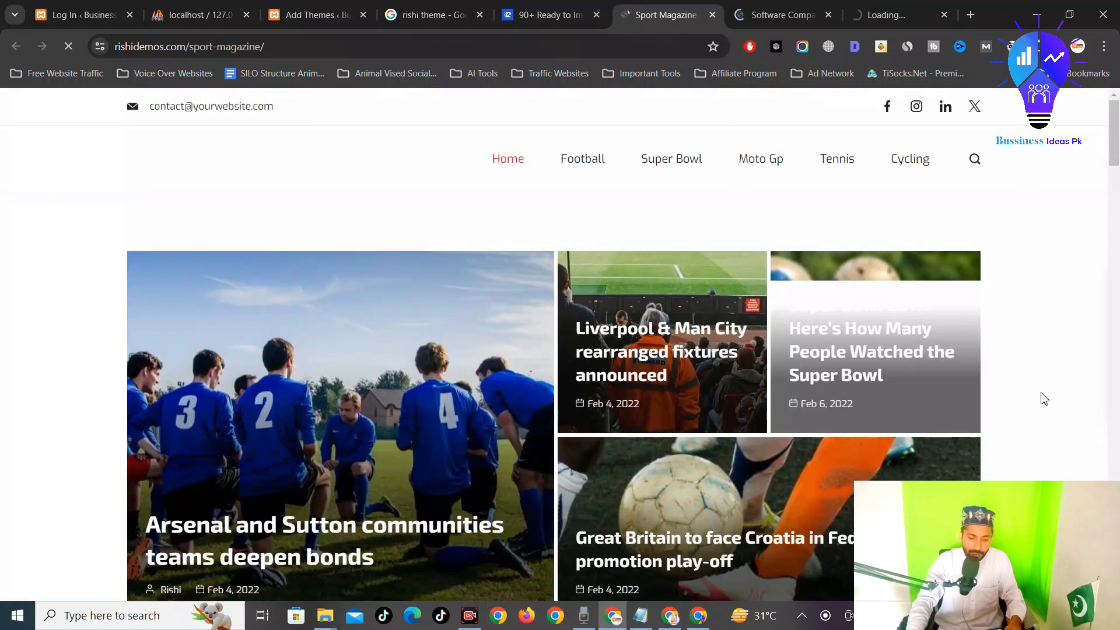
# Scroll through the Sport Magazine starter demo
pyautogui.scroll(-5, 753, 374)
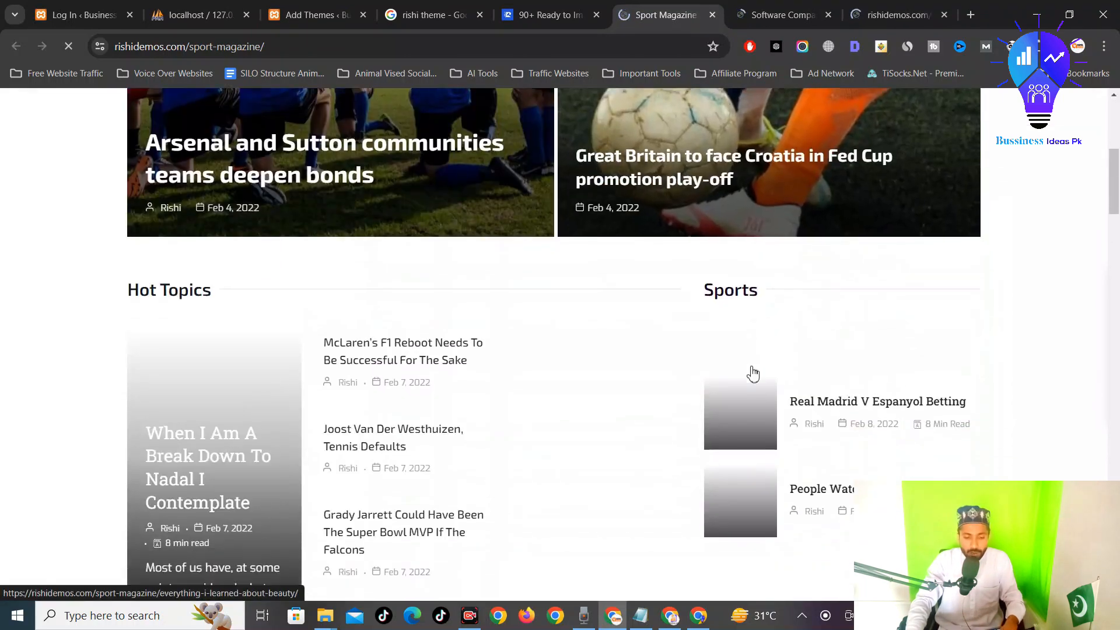
pyautogui.scroll(-12, 753, 374)
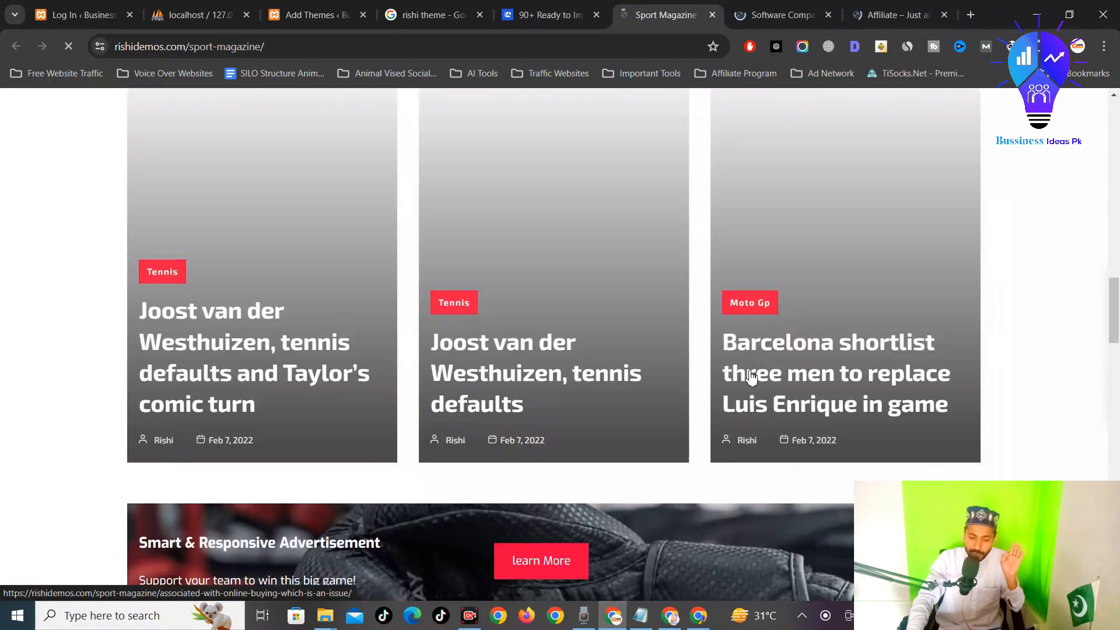
pyautogui.scroll(15, 752, 378)
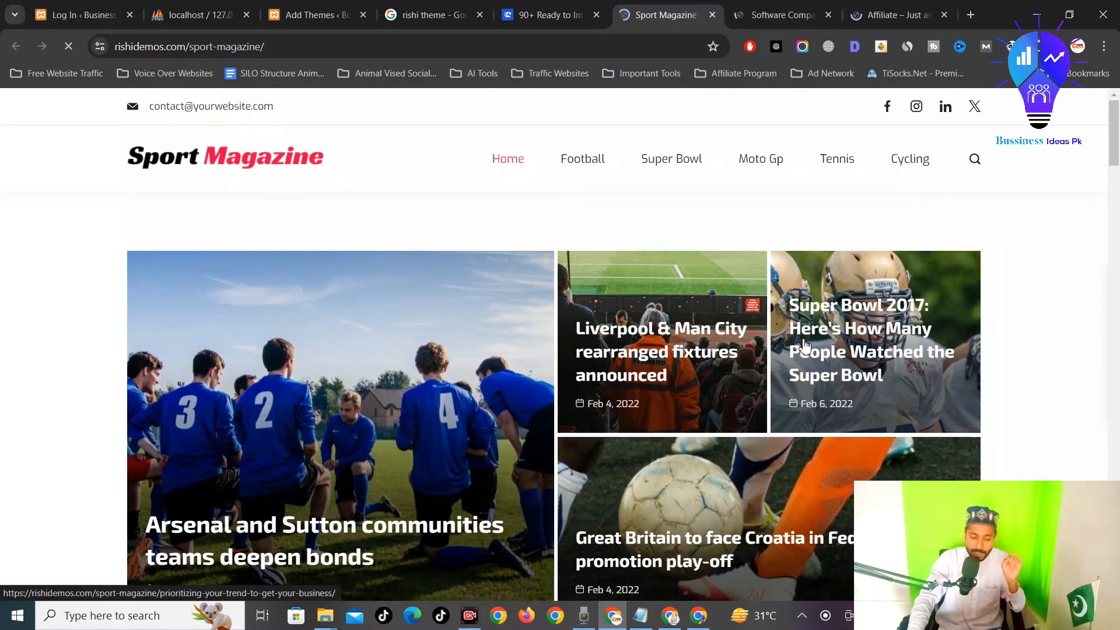
pyautogui.scroll(-7, 794, 353)
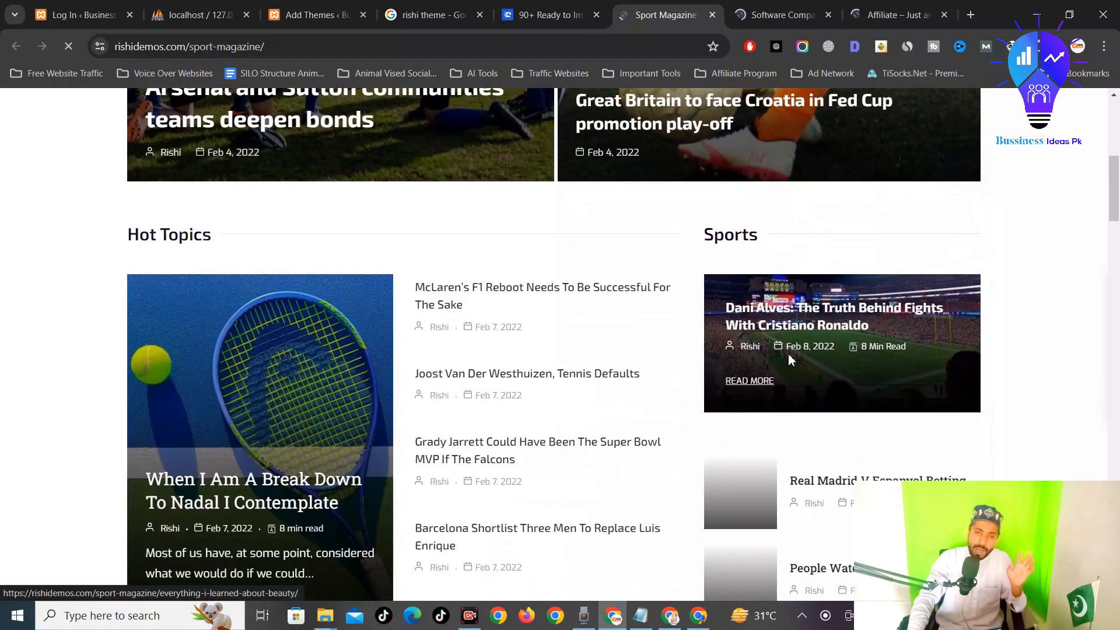
pyautogui.scroll(-5, 792, 359)
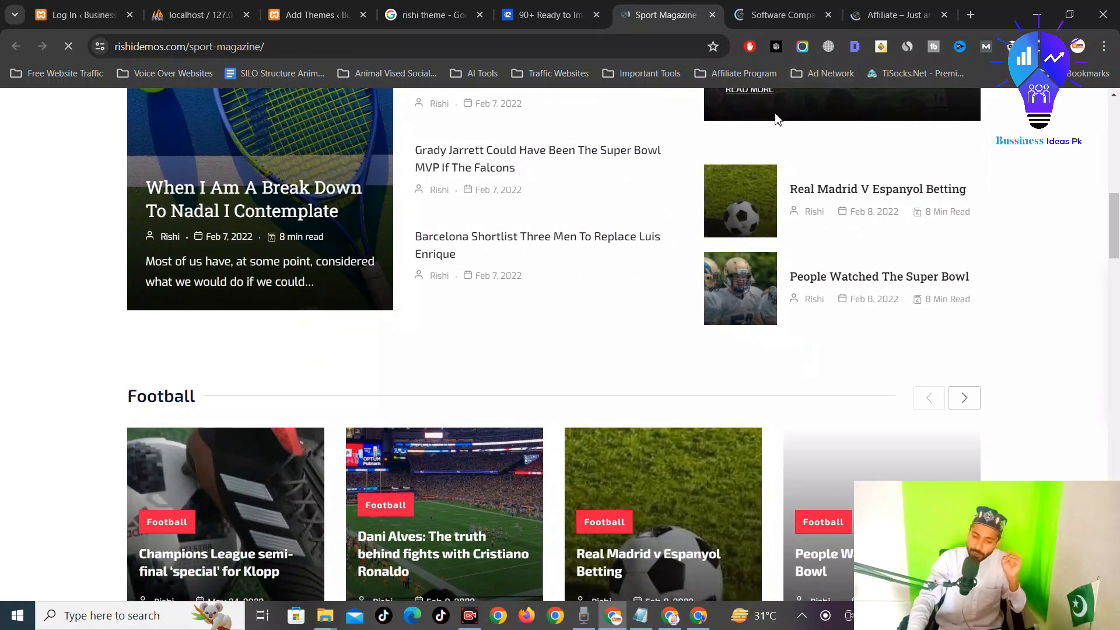
pyautogui.scroll(-6, 762, 169)
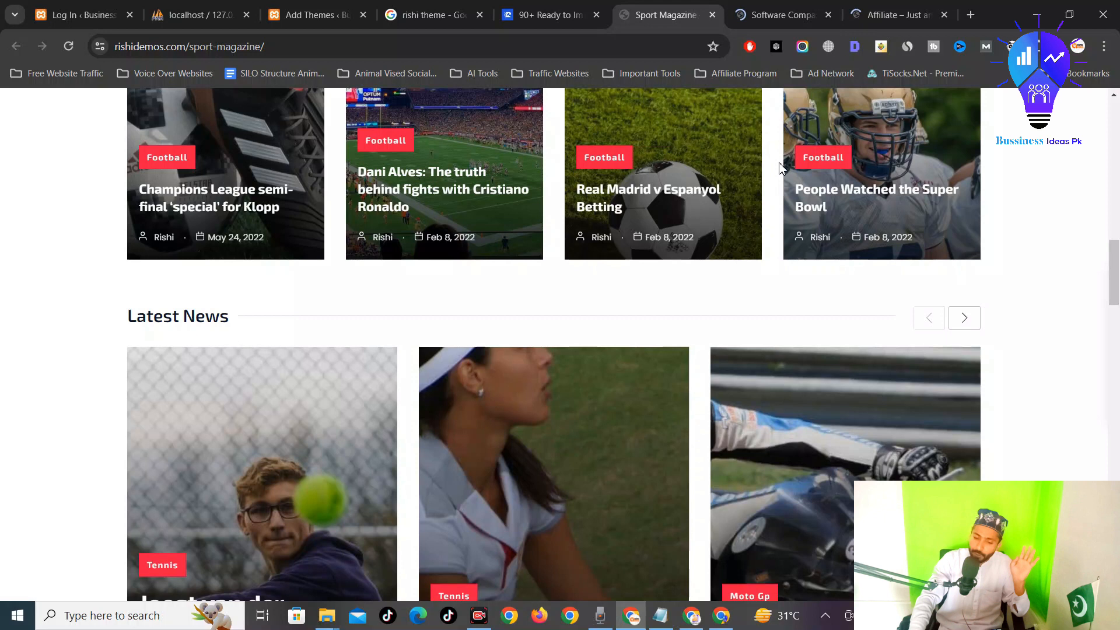
pyautogui.scroll(-1, 782, 168)
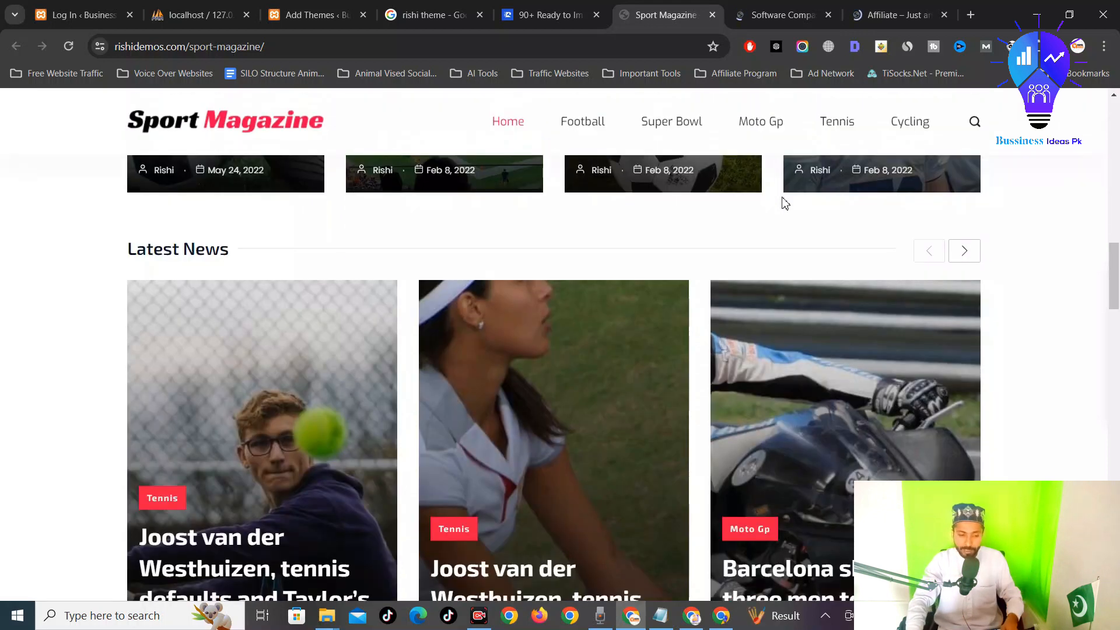
pyautogui.scroll(6, 782, 200)
pyautogui.scroll(10, 787, 209)
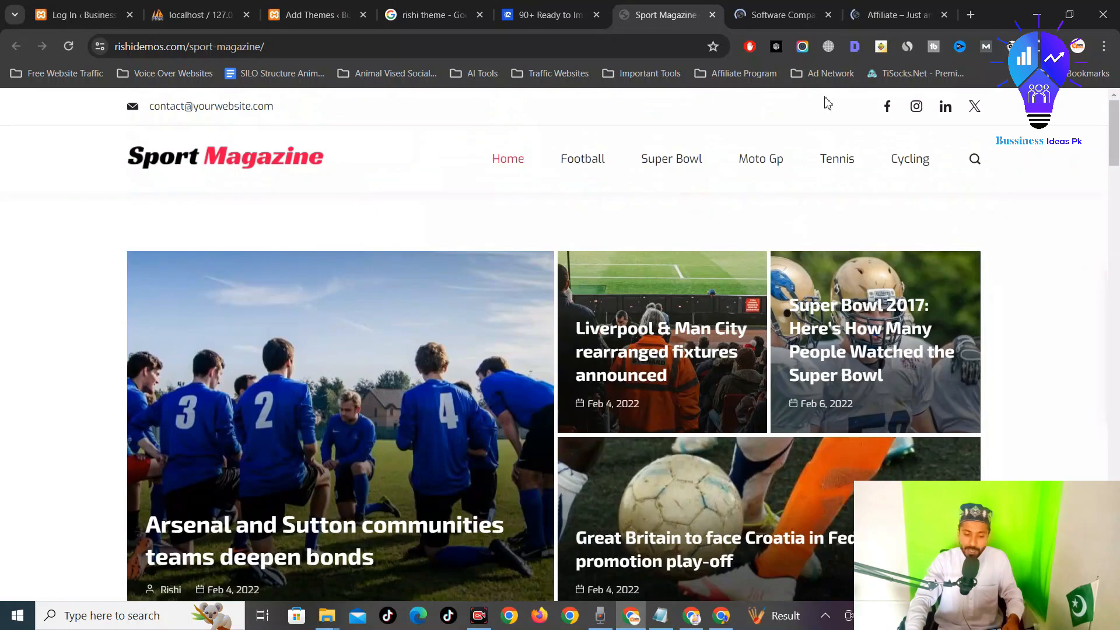
# Glance at the Software Company and Affiliate demos, then return to the starter-sites listing
pyautogui.click(796, 15)
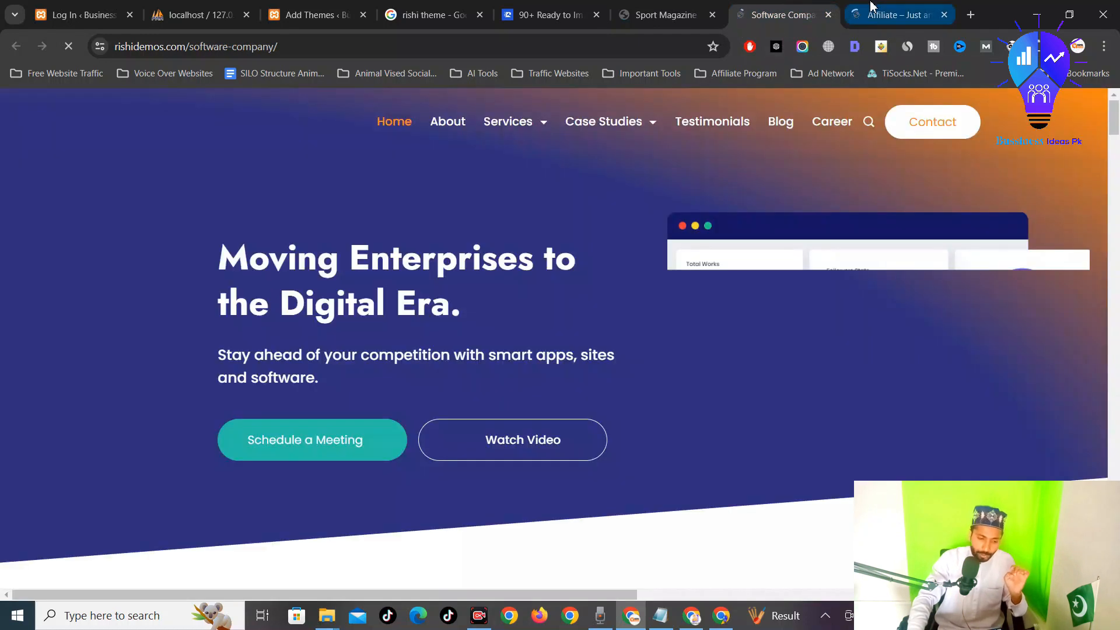
pyautogui.click(877, 12)
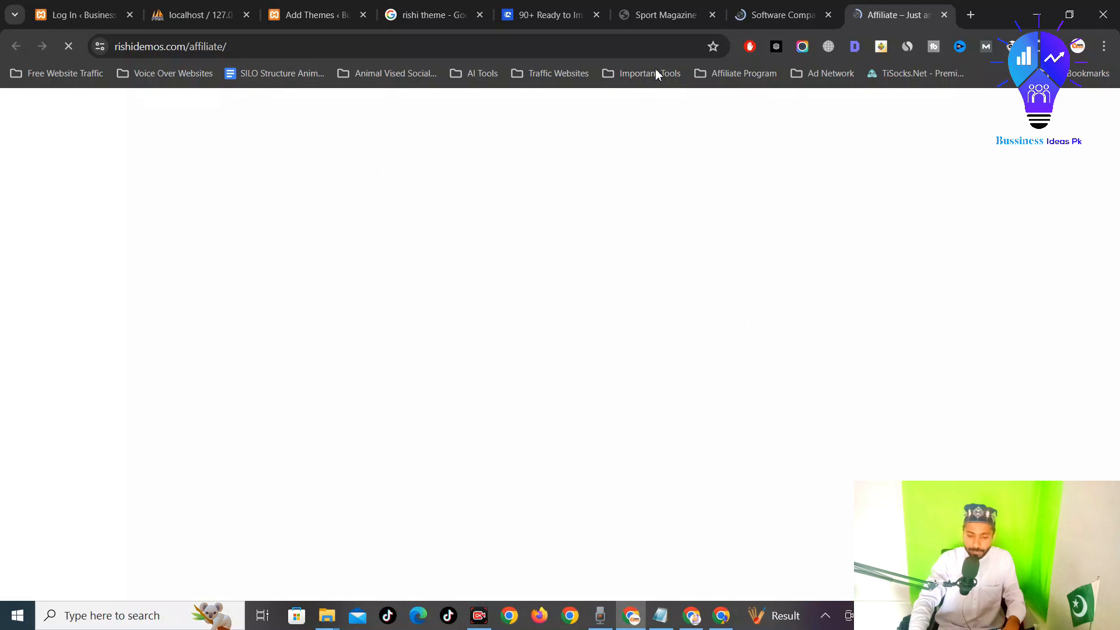
pyautogui.click(662, 15)
pyautogui.click(556, 7)
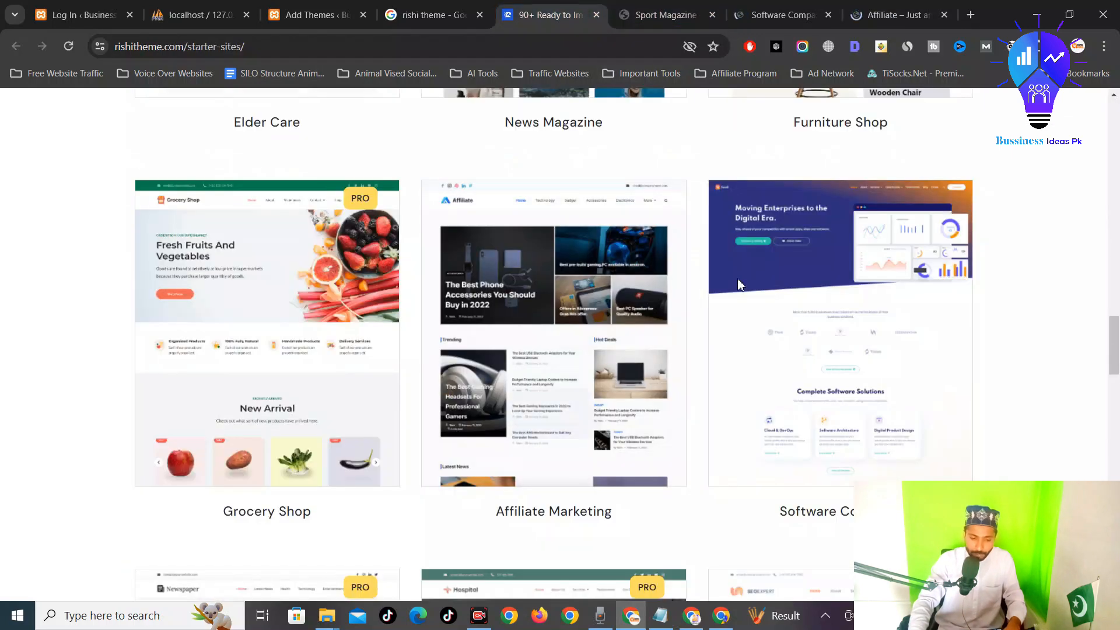
# Open Rishi Theme's Free Download page from the Google results
pyautogui.scroll(15, 740, 284)
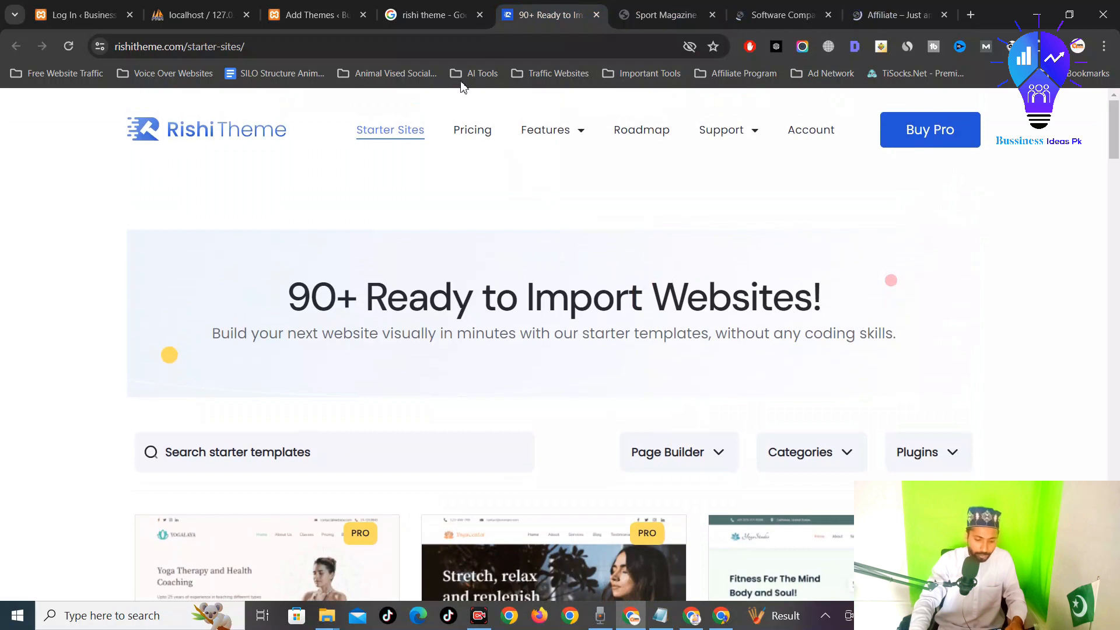
pyautogui.click(430, 13)
pyautogui.scroll(-1, 318, 390)
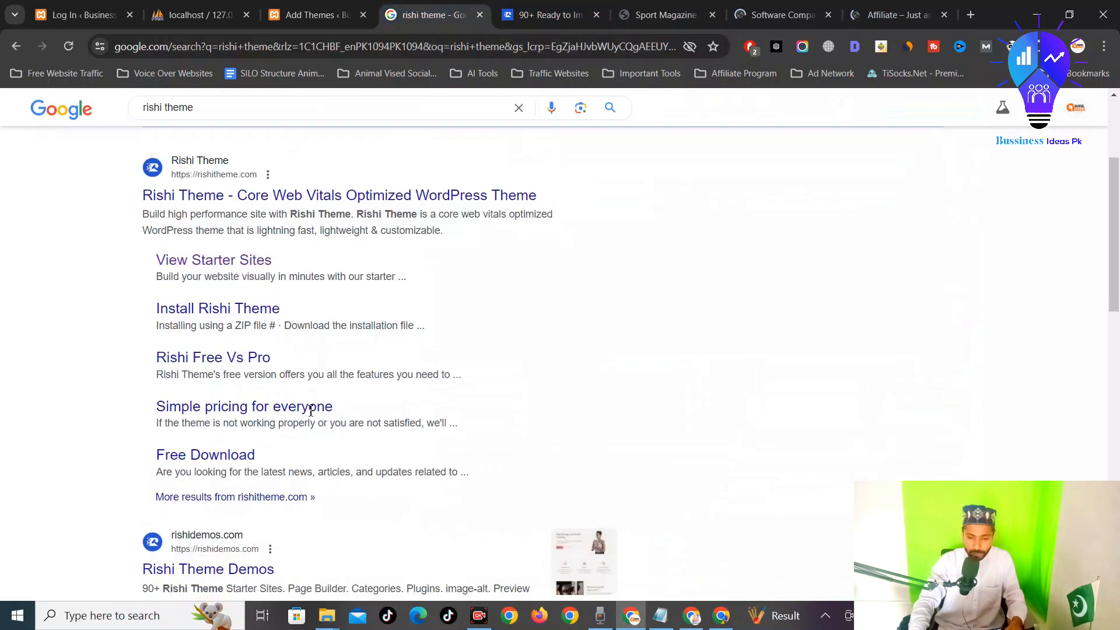
pyautogui.middleClick(245, 429)
pyautogui.scroll(-4, 465, 393)
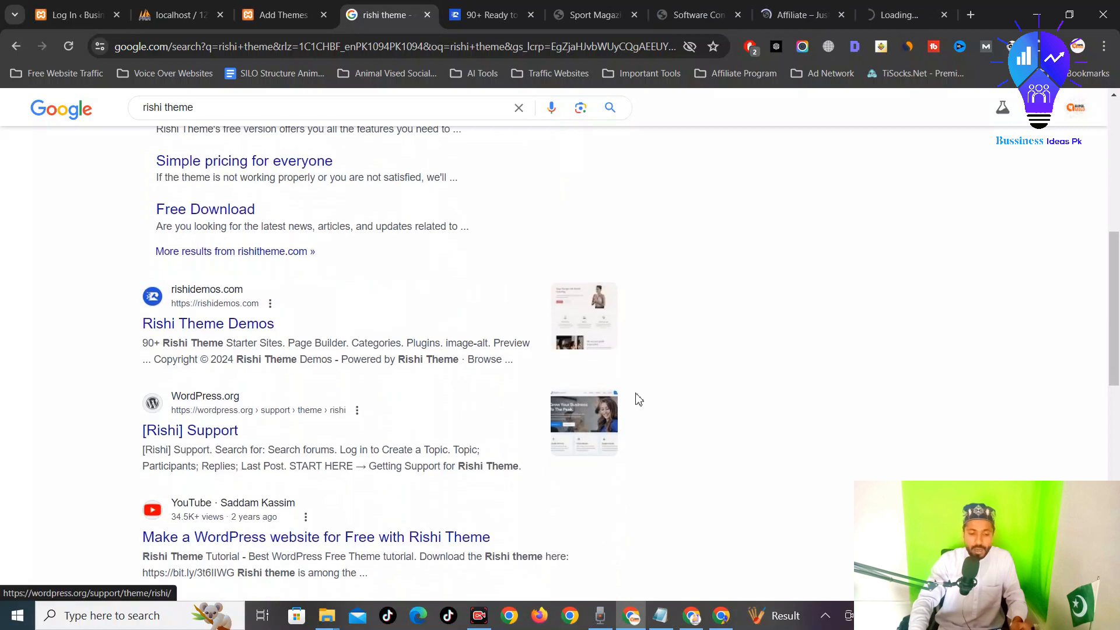
pyautogui.hotkey('ctrl', 'Tab')
pyautogui.click(903, 15)
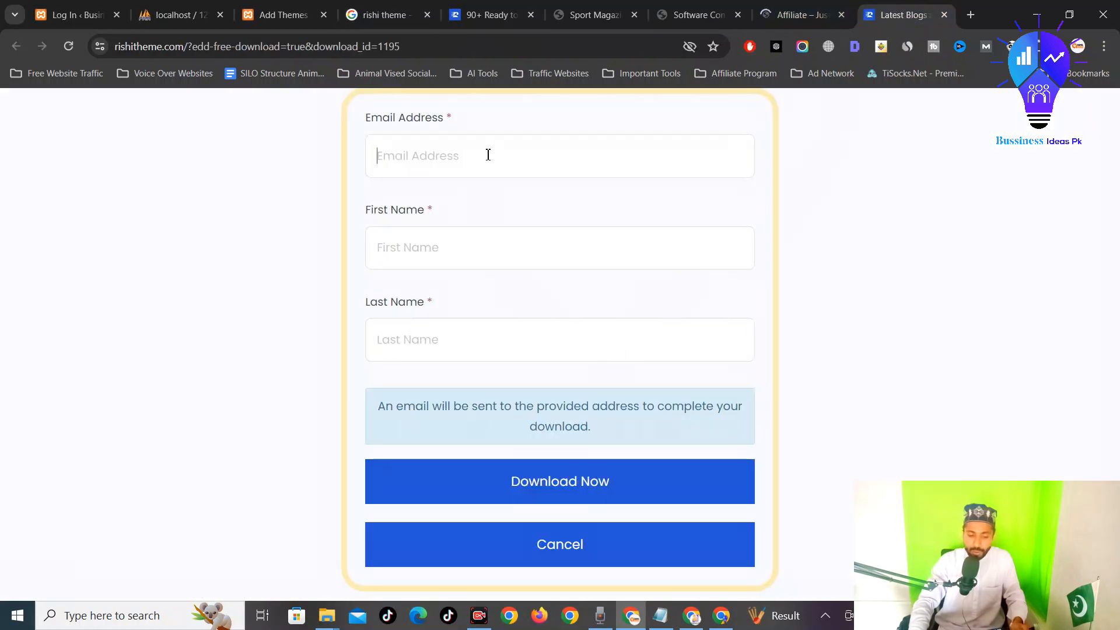
# Click into the First Name and Last Name fields, then start a blank tab
pyautogui.click(443, 239)
pyautogui.click(410, 339)
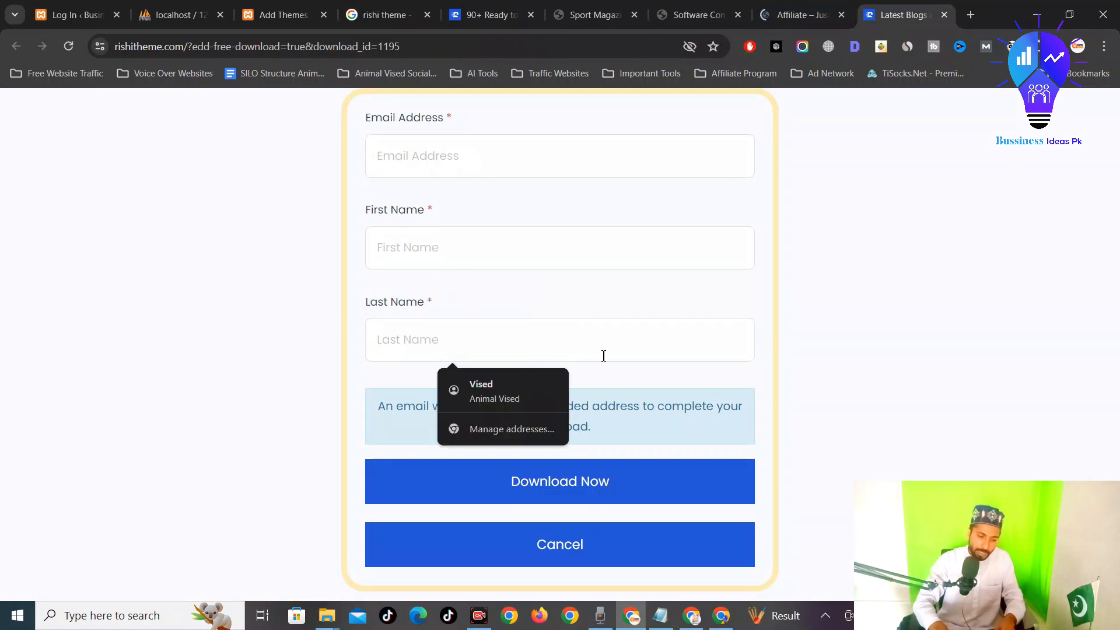
pyautogui.click(970, 15)
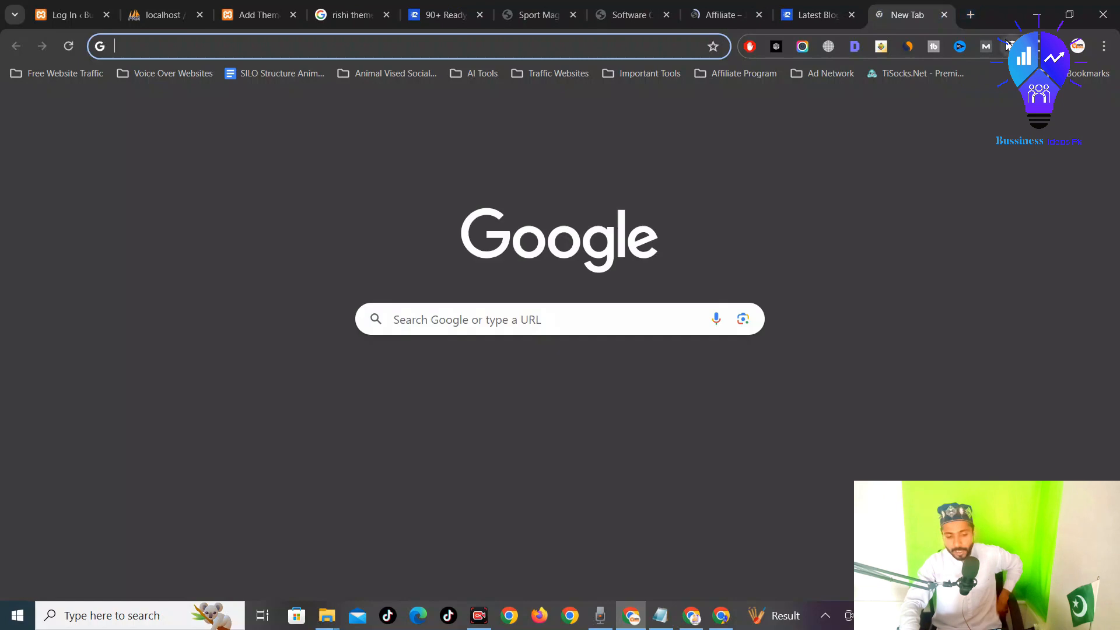
# Load temp-mail.org and copy the temporary email address
pyautogui.write('te')
pyautogui.press('Return')
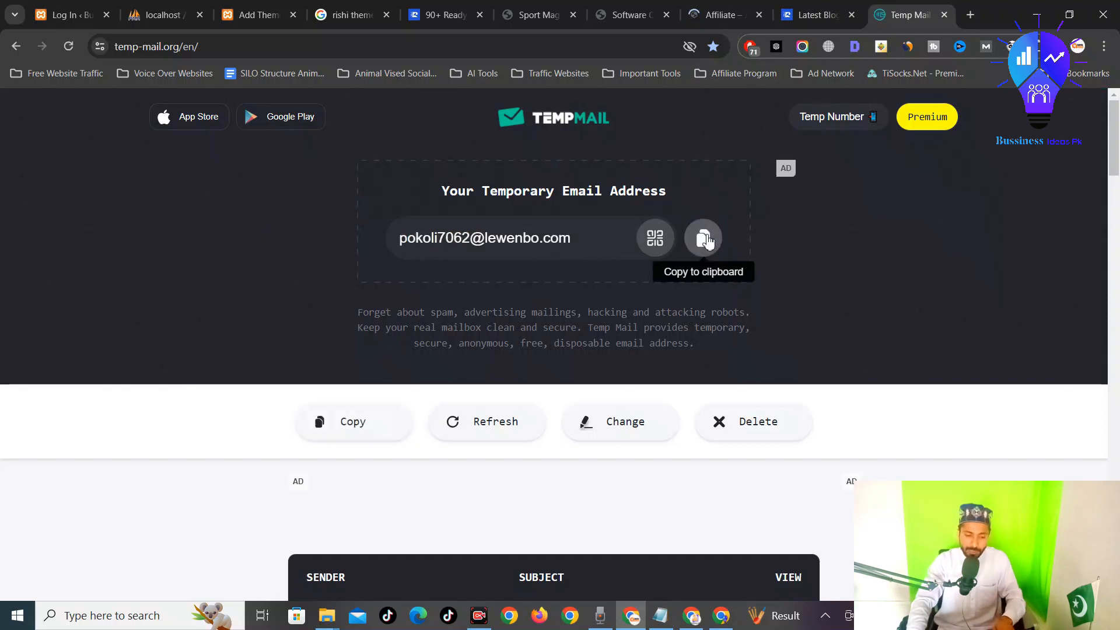
pyautogui.click(704, 238)
# Paste the temporary email into the Rishi download form and view the $0.00 purchase confirmation
pyautogui.click(815, 8)
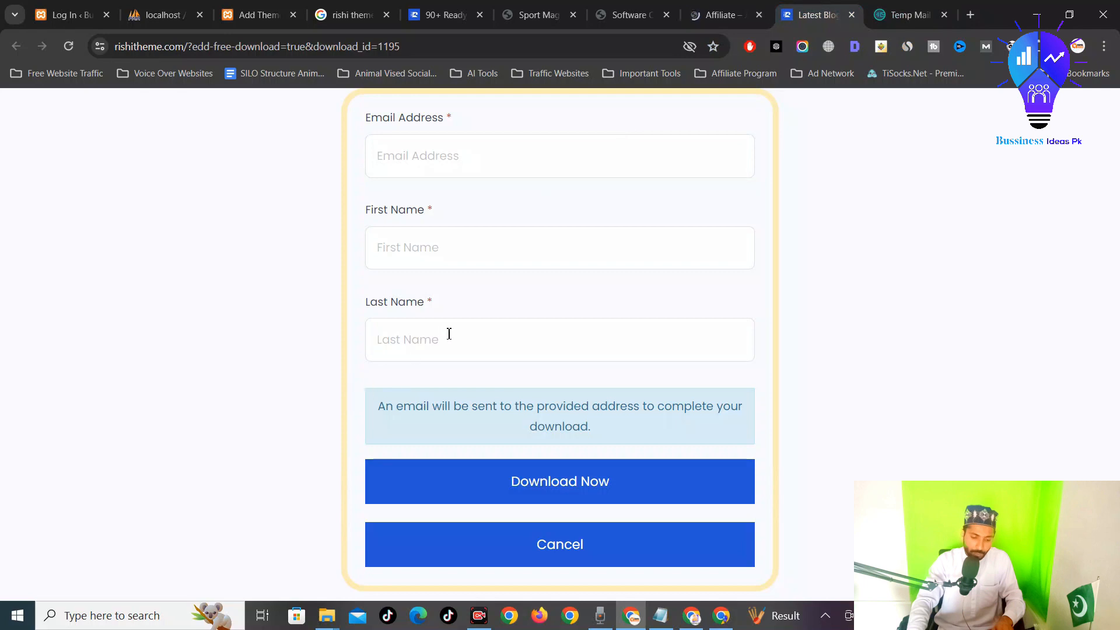
pyautogui.click(506, 170)
pyautogui.hotkey('ctrl', 'v')
pyautogui.click(447, 246)
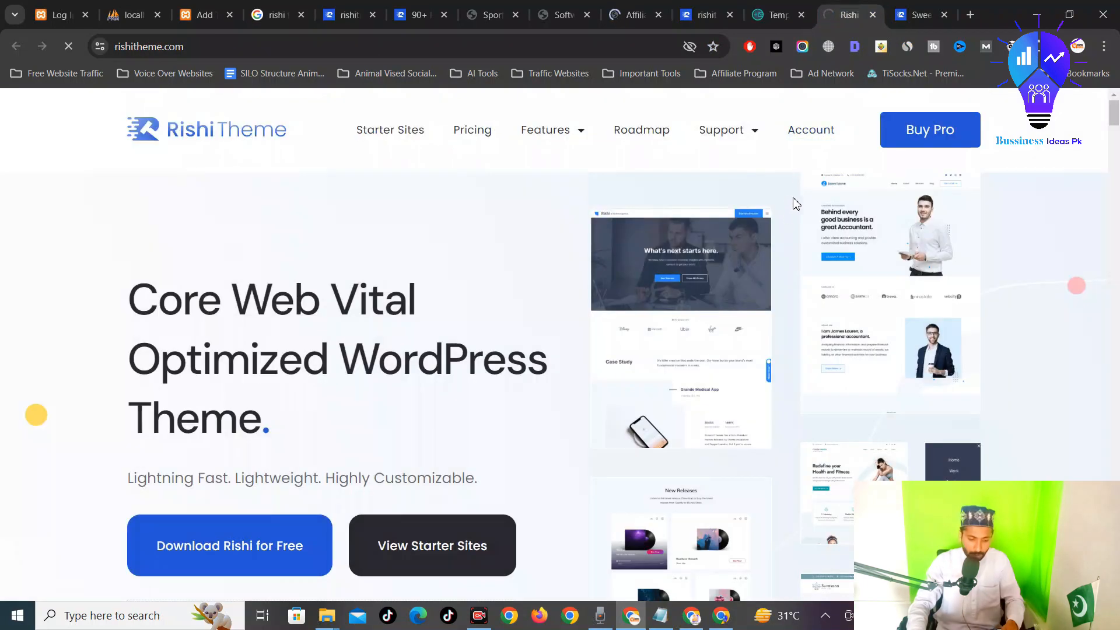
pyautogui.hotkey('ctrl', 'Tab')
# Download the rishi_1.2.2 theme zip from Products, then return to the WordPress login page
pyautogui.scroll(-5, 509, 527)
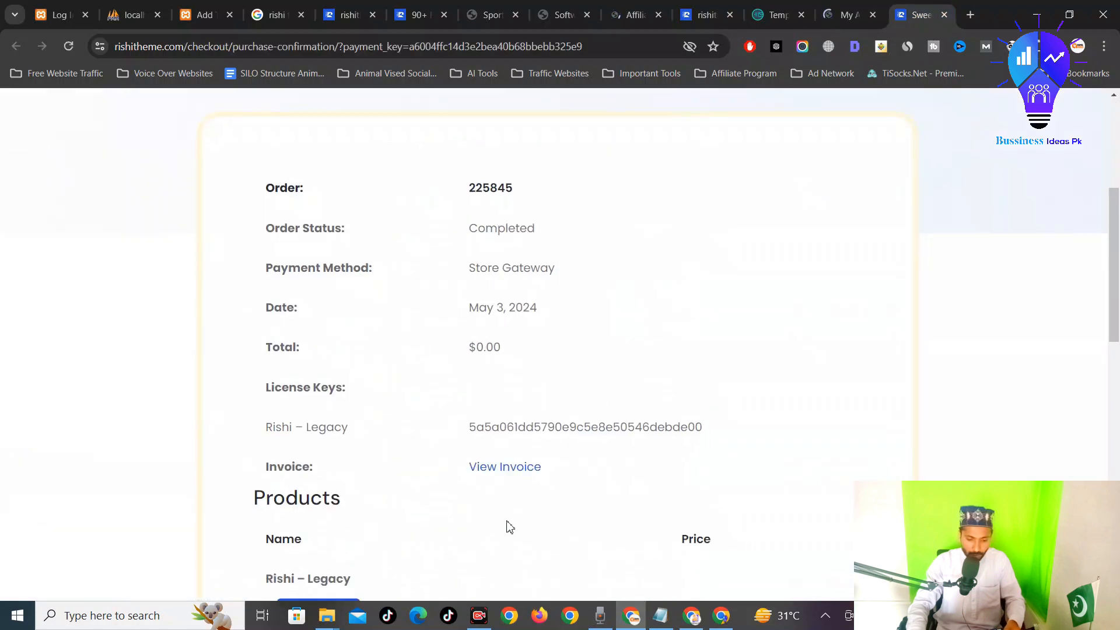
pyautogui.scroll(-5, 508, 518)
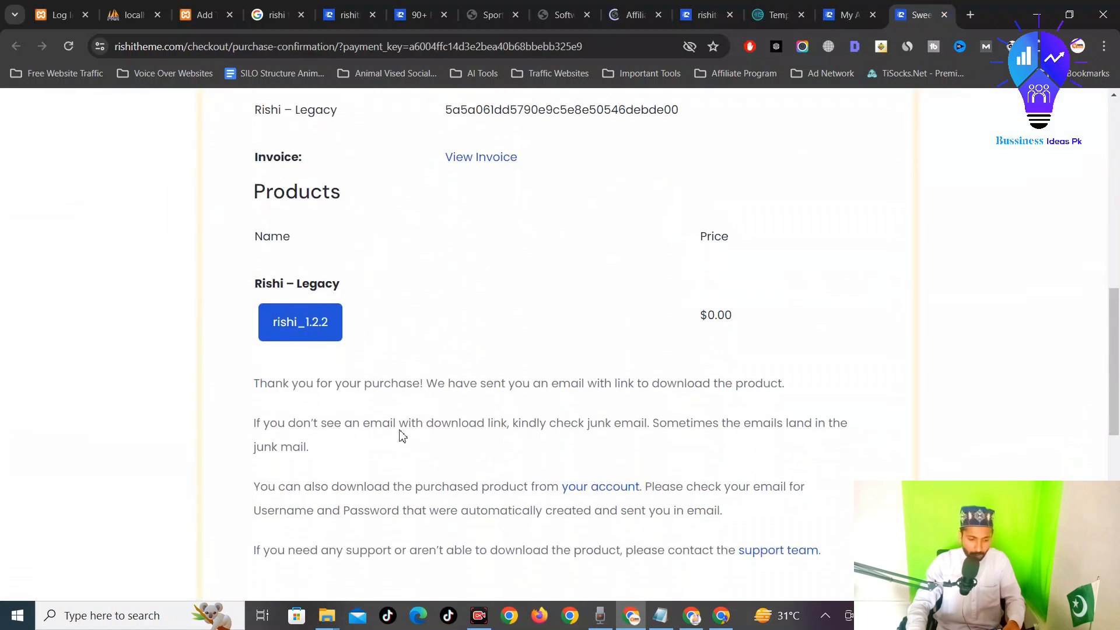
pyautogui.scroll(-5, 307, 327)
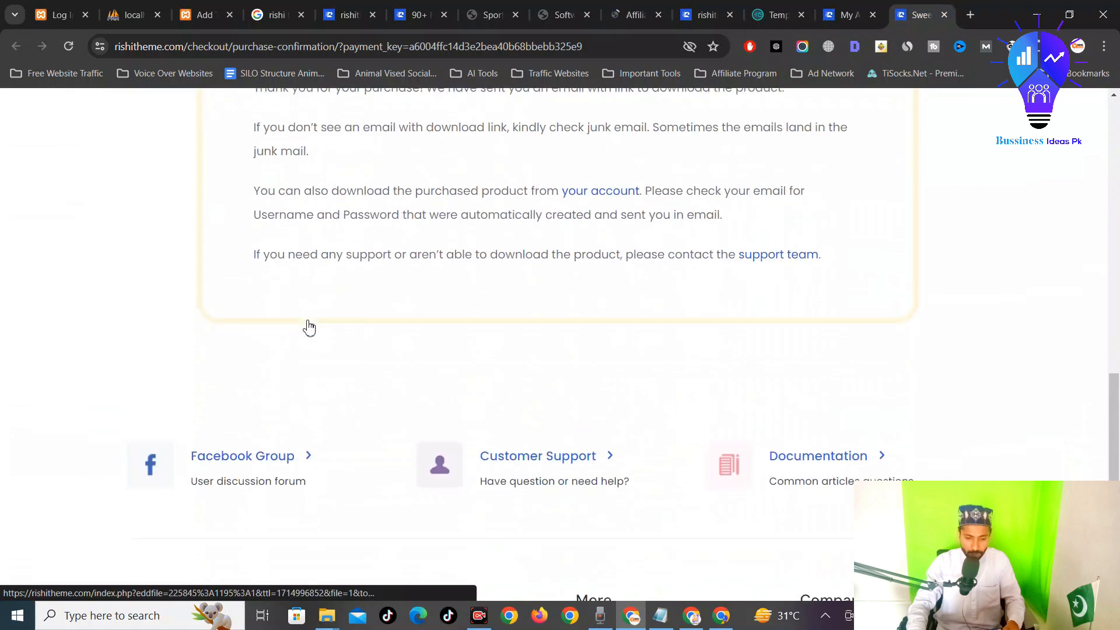
pyautogui.scroll(5, 306, 326)
pyautogui.click(300, 322)
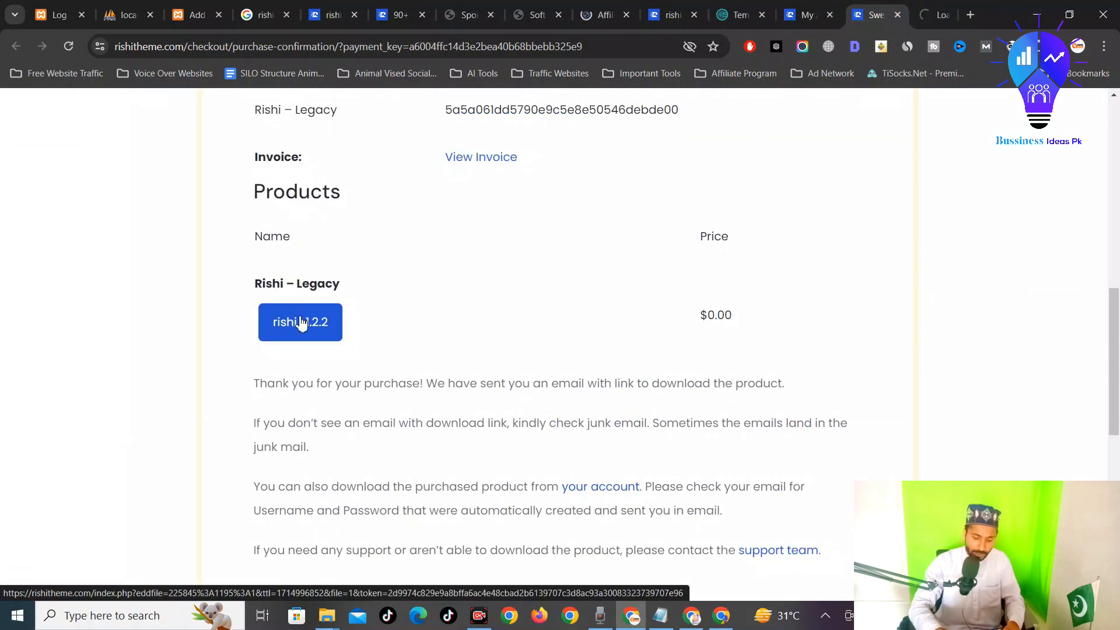
pyautogui.scroll(8, 533, 358)
pyautogui.hotkey('ctrl', '1')
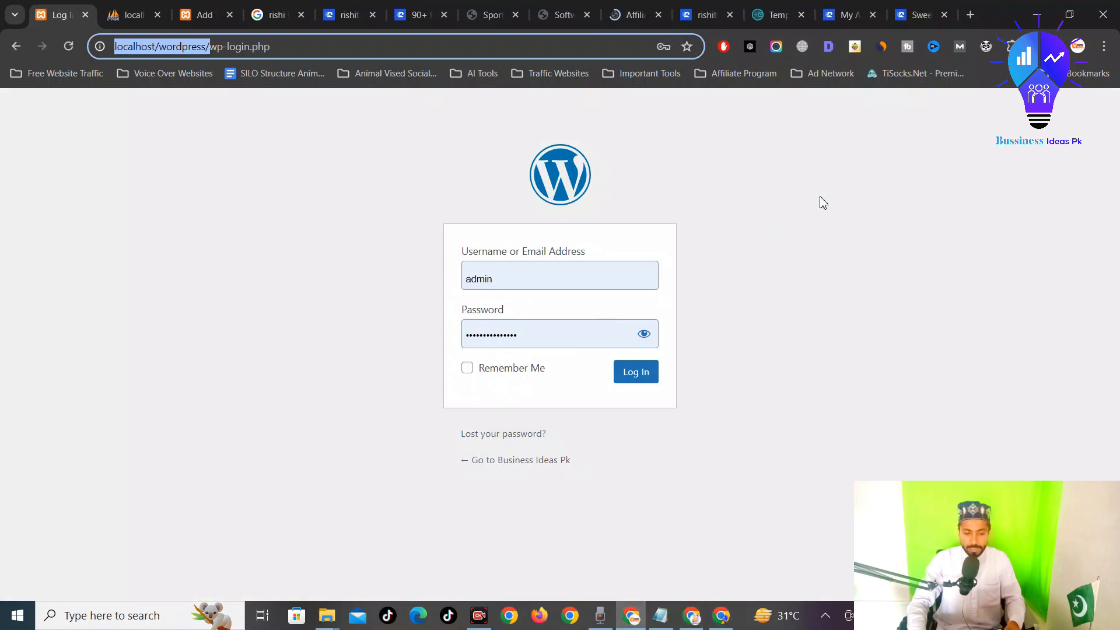
# Open Chrome's downloads list and confirm rishi_1.2.2.zip (2.5 MB) finished downloading
pyautogui.hotkey('ctrl', 'j')
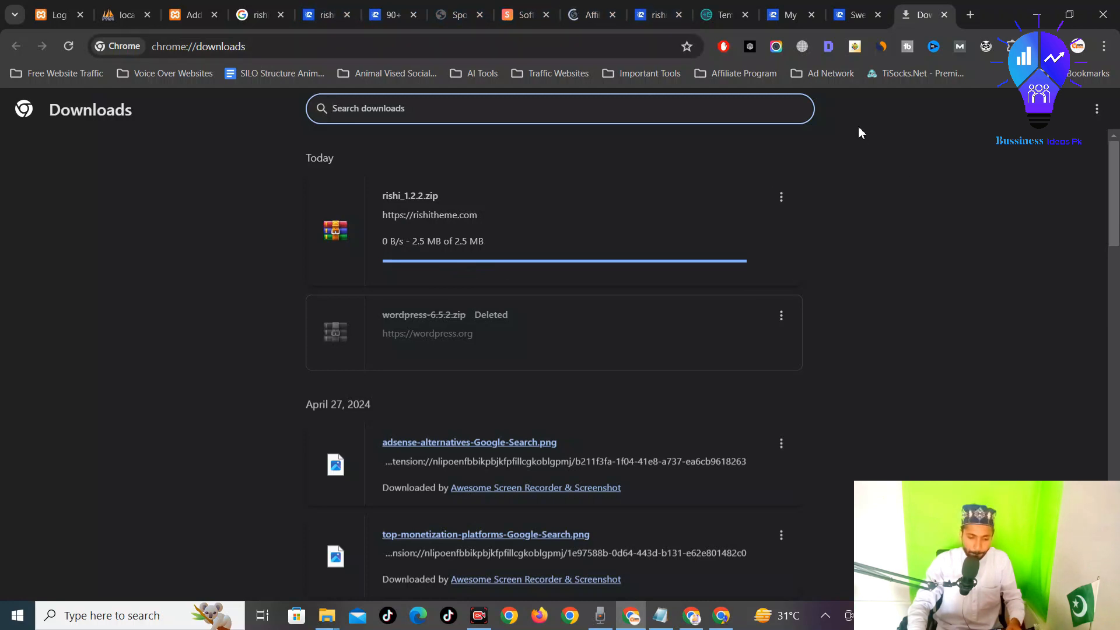
pyautogui.moveTo(578, 11)
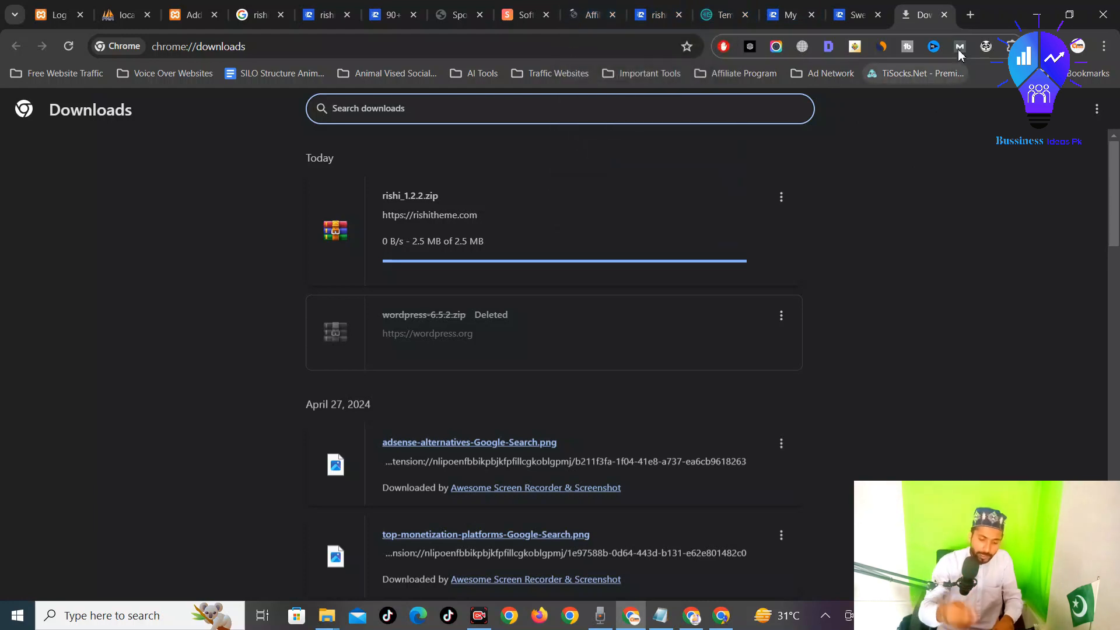
# In a new tab, search Google for virustotal and go to the VirusTotal home page
pyautogui.click(970, 15)
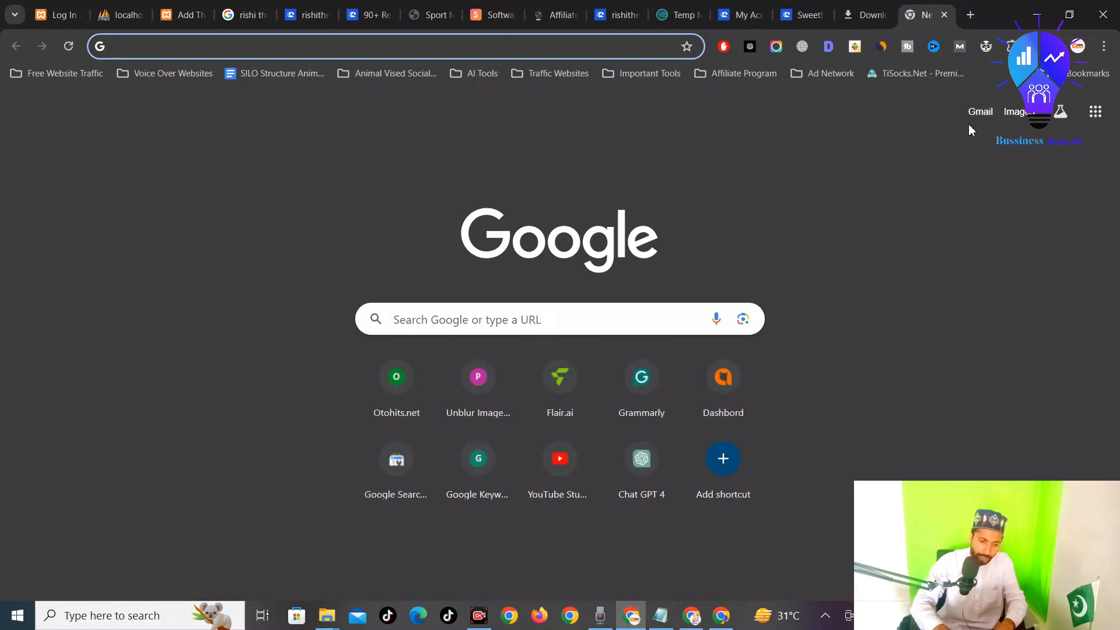
pyautogui.write('vir')
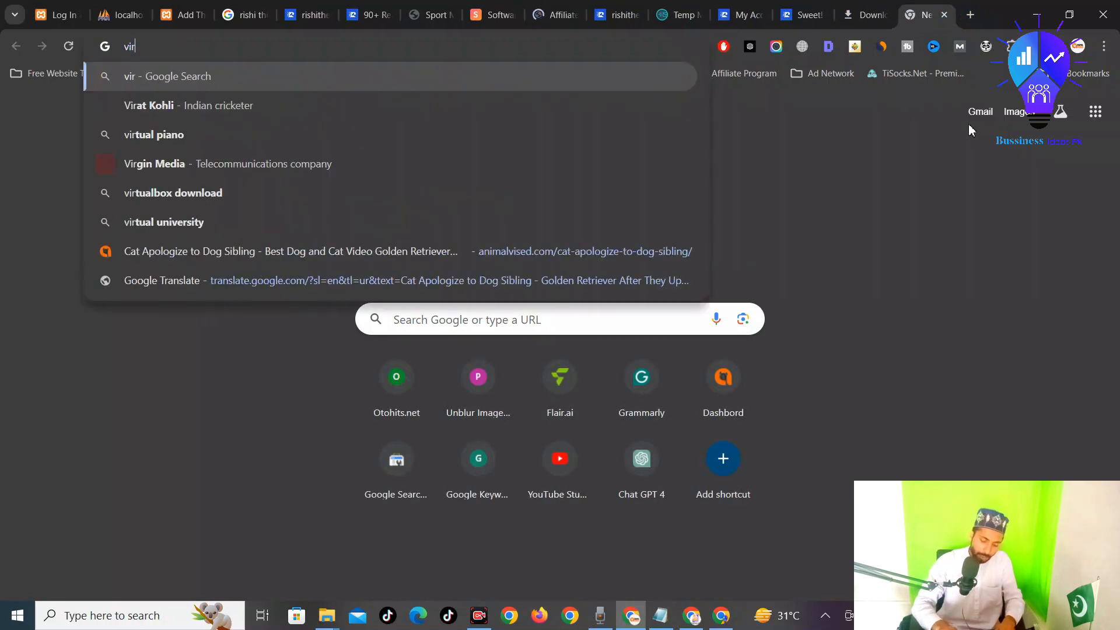
pyautogui.write('ustotal')
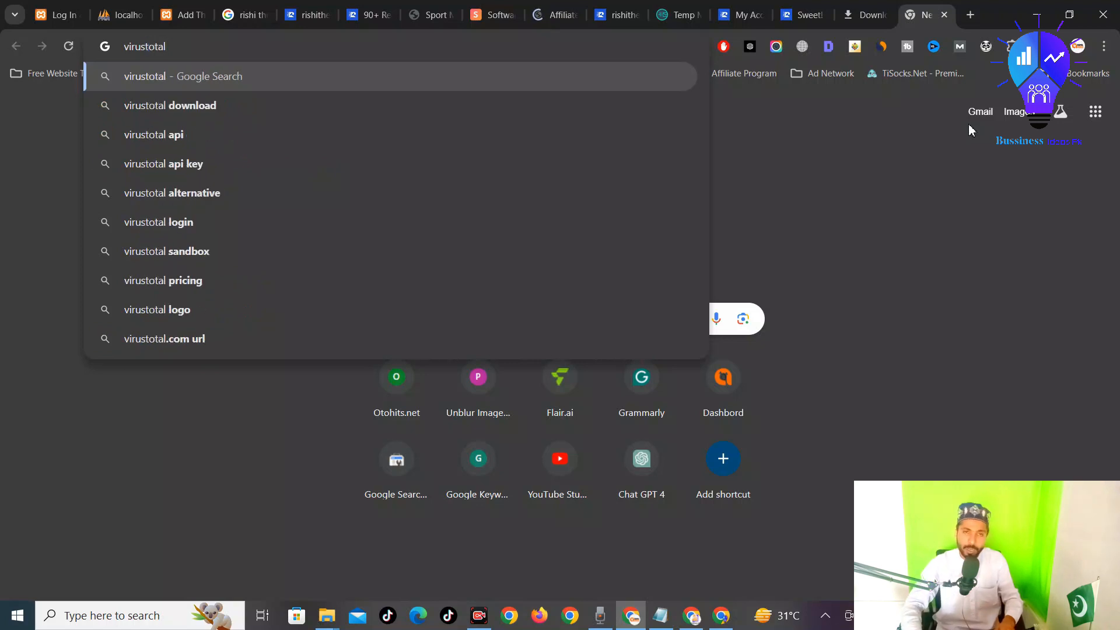
pyautogui.press('Return')
pyautogui.click(200, 388)
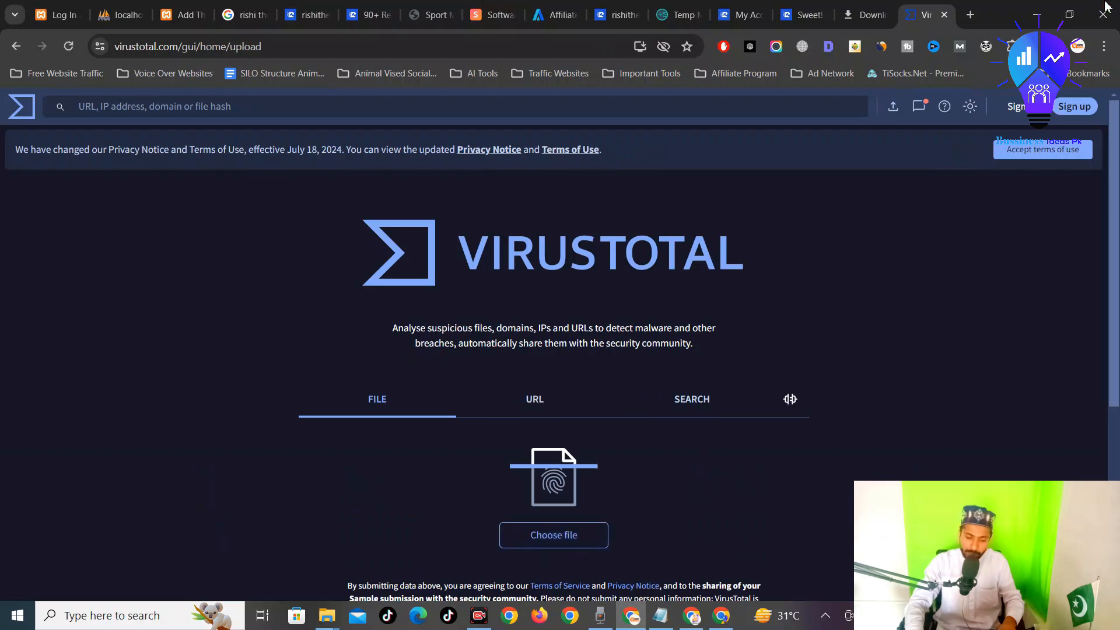
# Submit rishi_1.2.2.zip from Downloads to VirusTotal for scanning, getting a 0 / 60 detection report
pyautogui.click(1077, 45)
pyautogui.moveTo(930, 114); pyautogui.dragTo(568, 343)
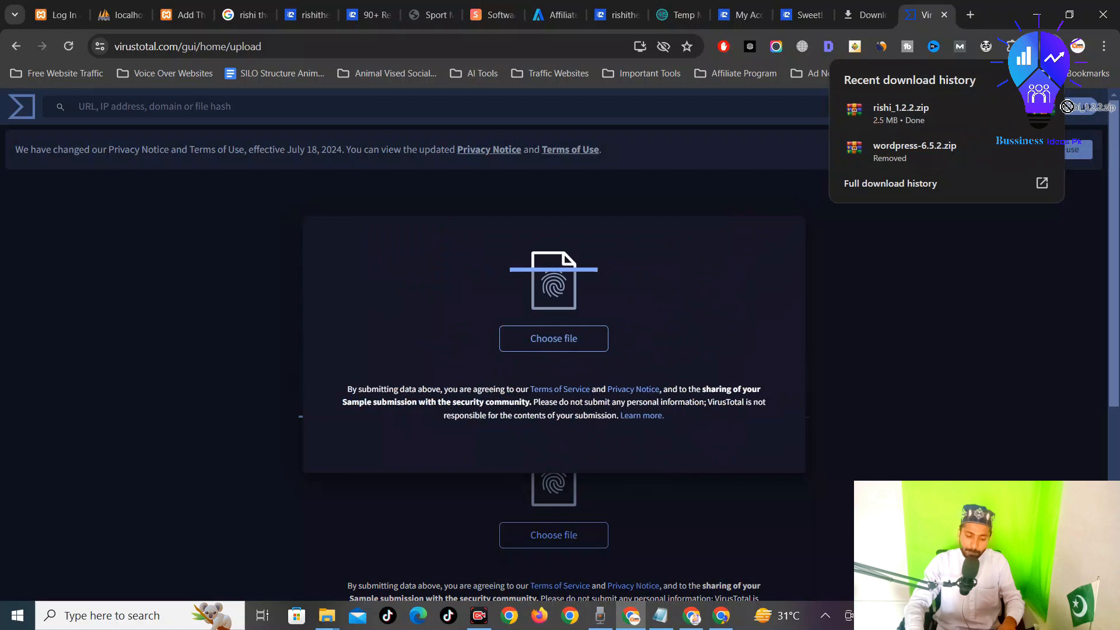
pyautogui.click(858, 418)
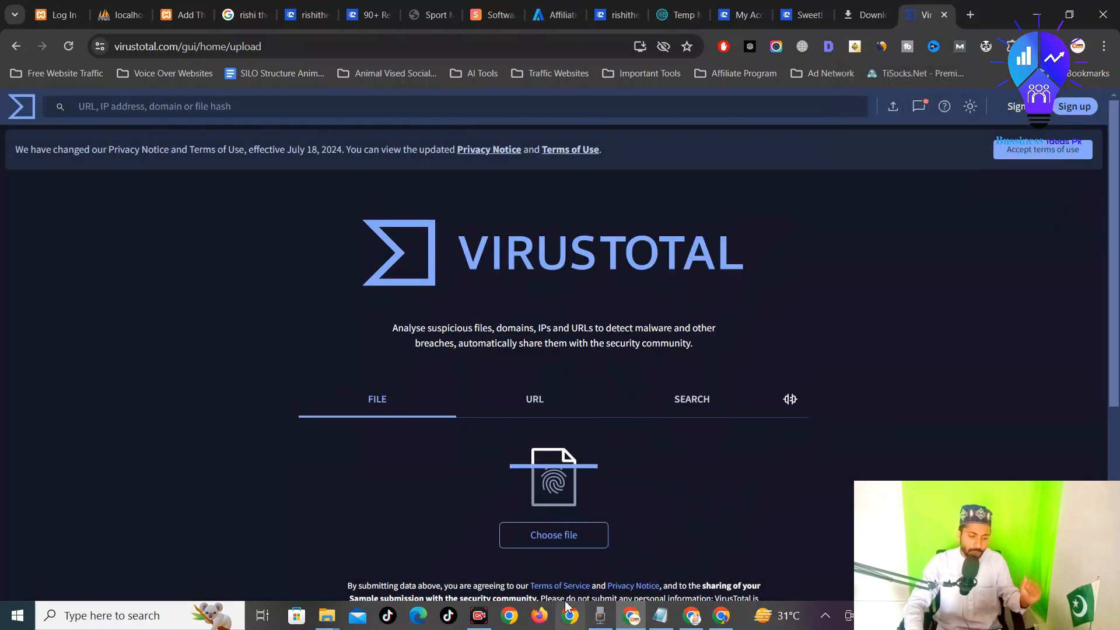
pyautogui.click(565, 539)
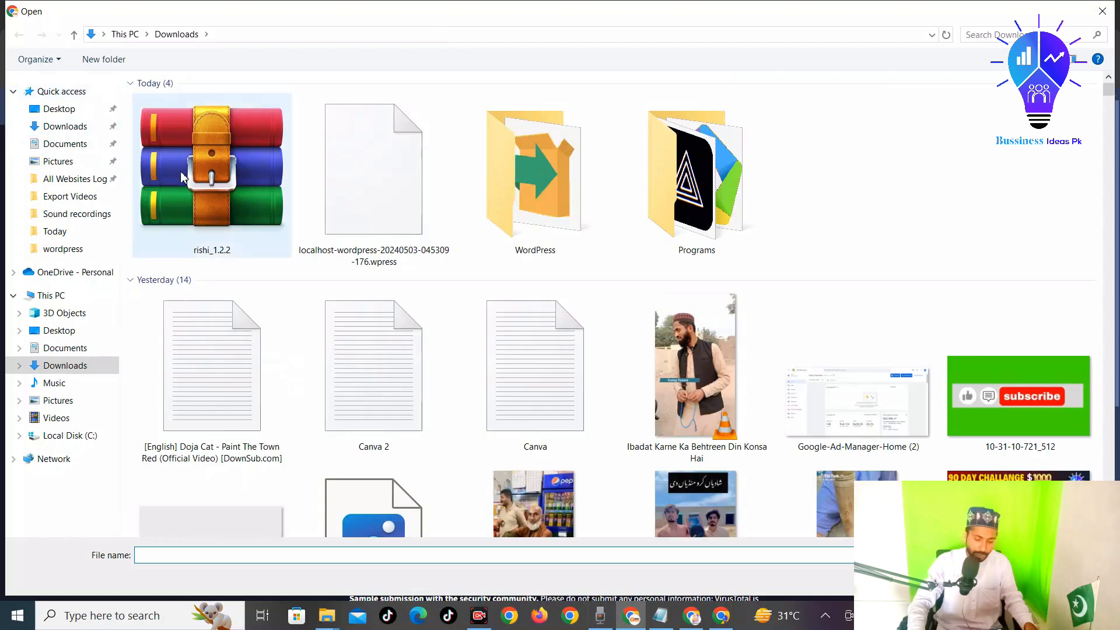
pyautogui.doubleClick(210, 193)
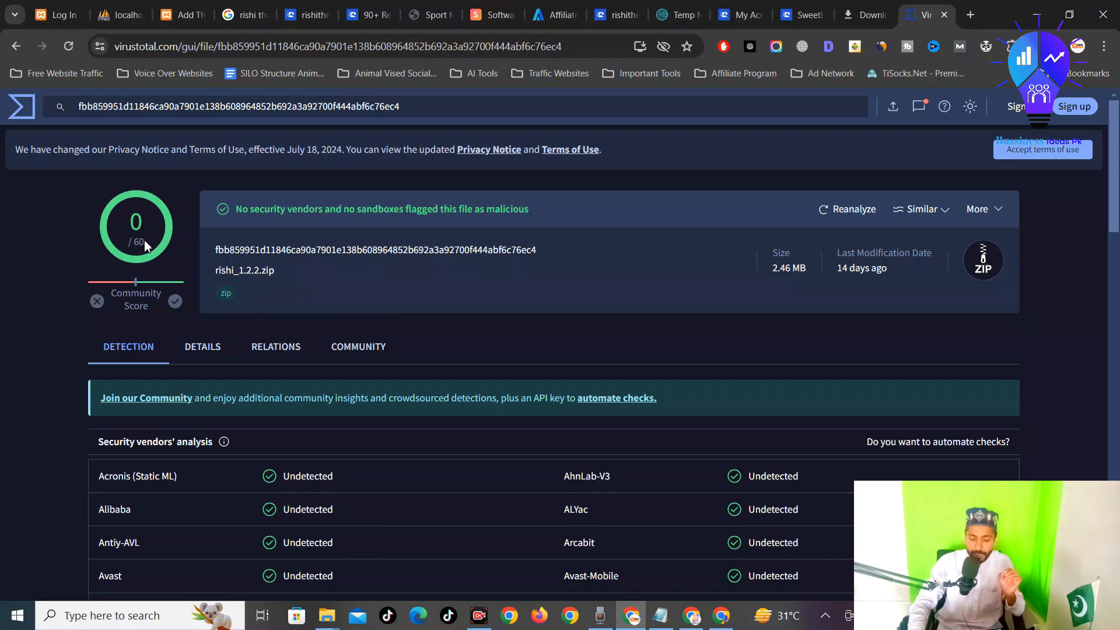
# Check the 0 / 60 score, last-modified date and all-Undetected vendor list, then close the report
pyautogui.moveTo(146, 242); pyautogui.dragTo(127, 229)
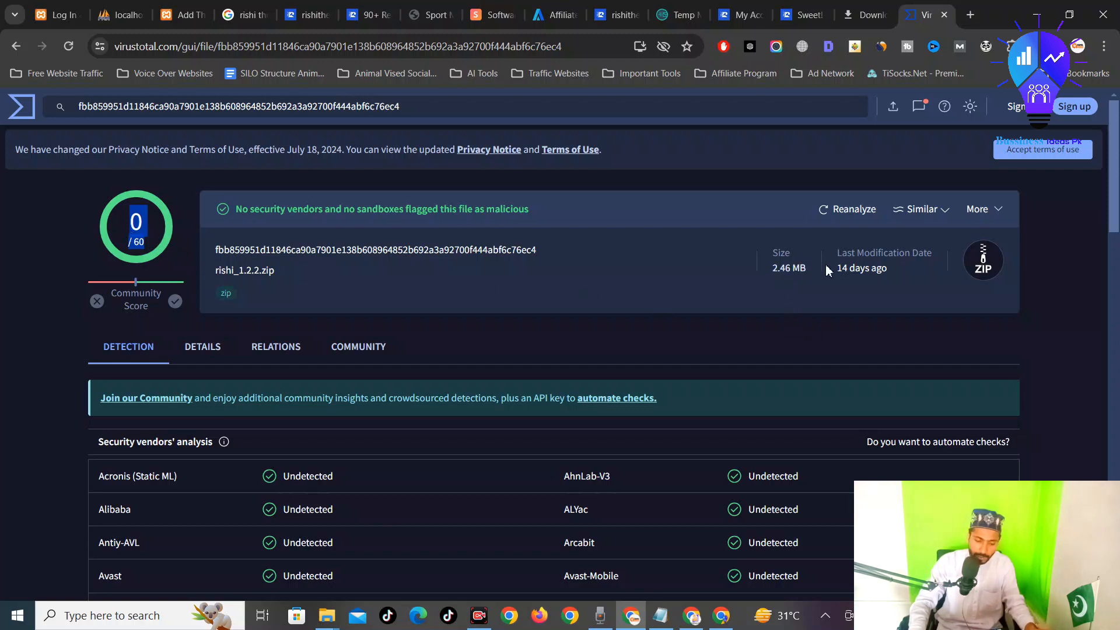
pyautogui.moveTo(902, 279); pyautogui.dragTo(825, 275)
pyautogui.scroll(-12, 825, 275)
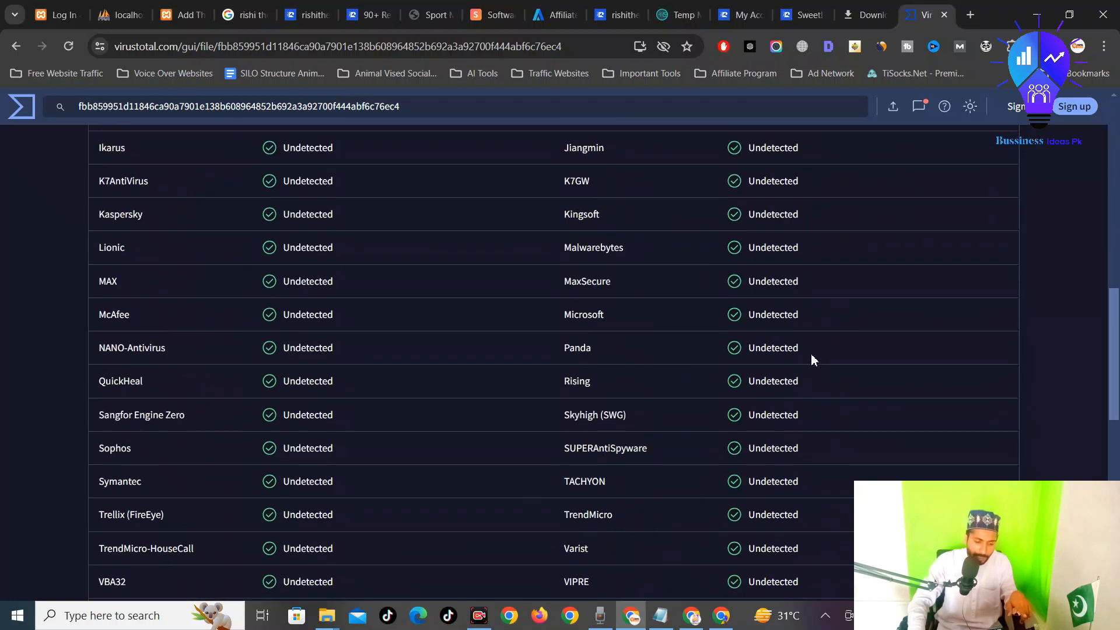
pyautogui.scroll(-10, 812, 355)
pyautogui.scroll(20, 385, 315)
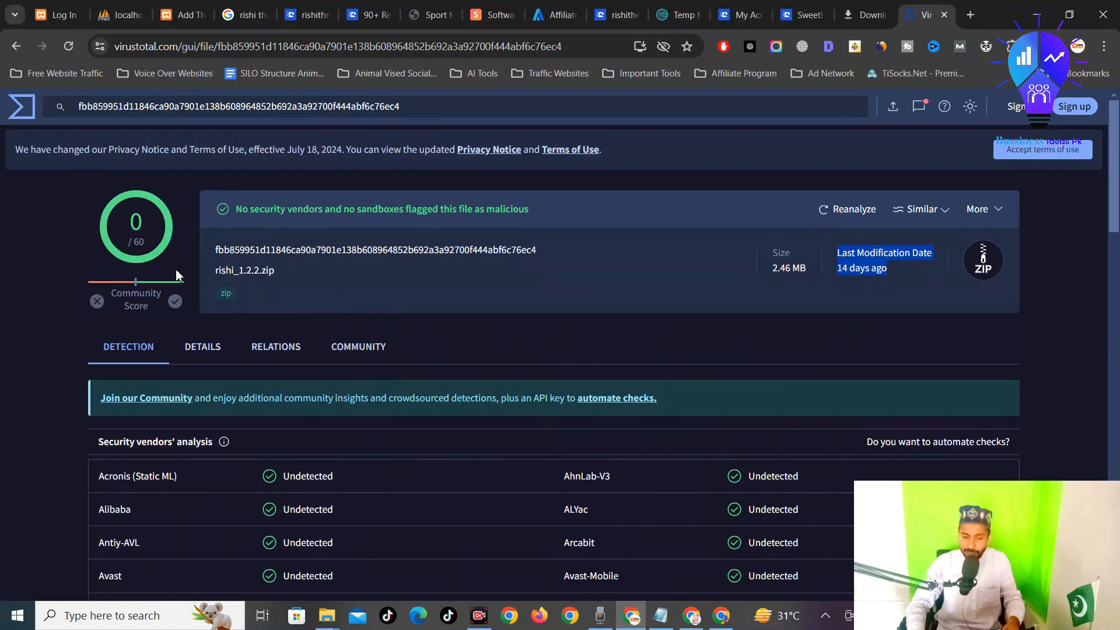
pyautogui.scroll(-4, 325, 389)
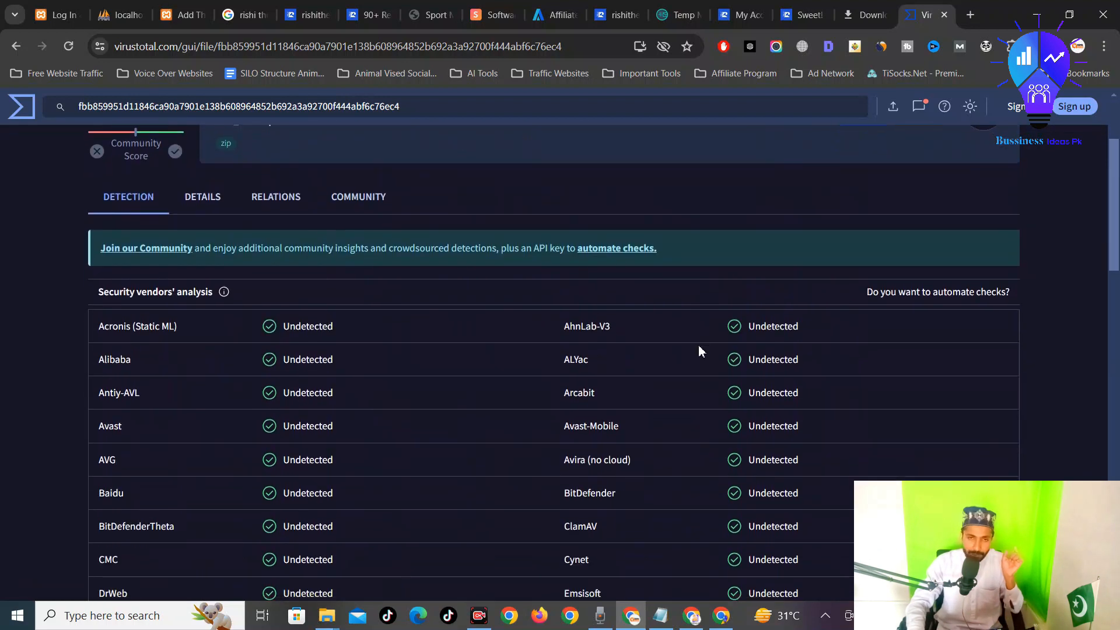
pyautogui.scroll(4, 717, 338)
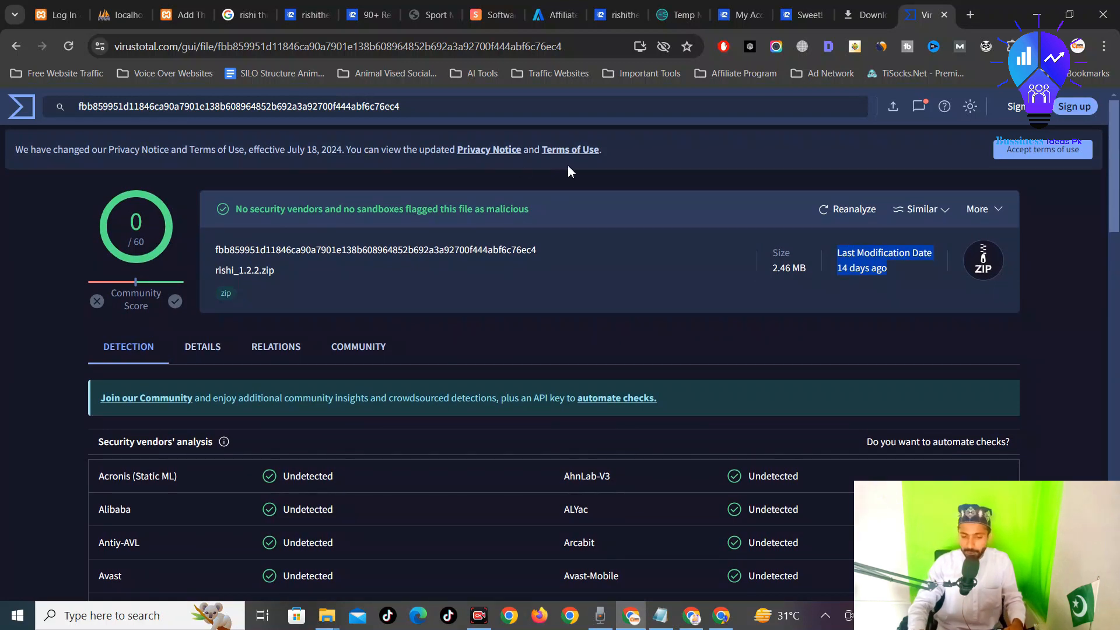
pyautogui.hotkey('ctrl', 'w')
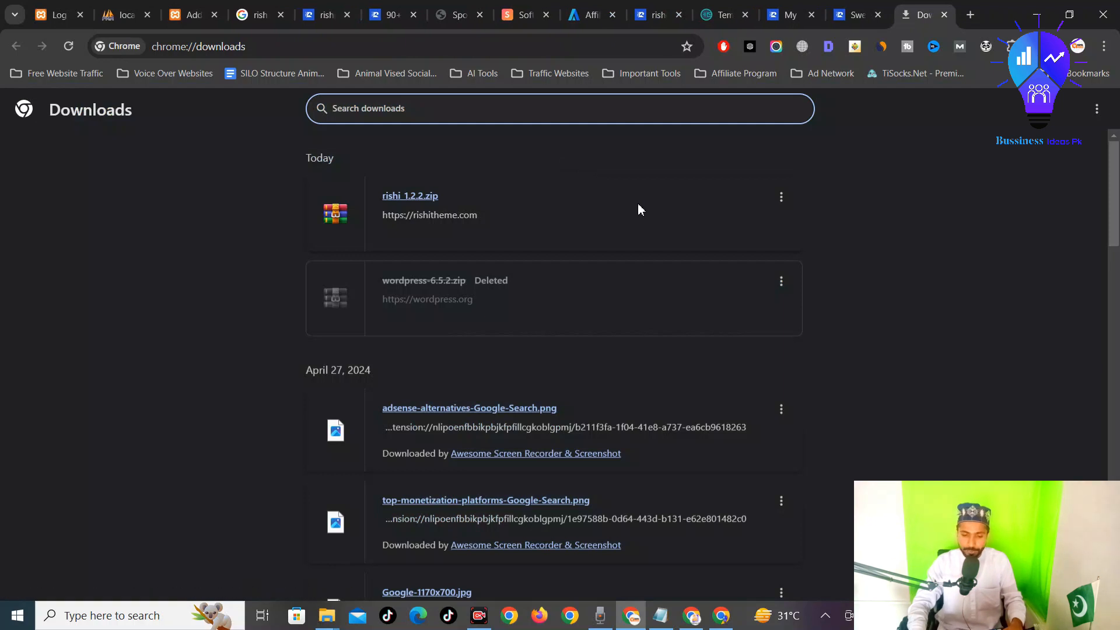
# Close the downloads, purchase/account/mail and free-download response tabs
pyautogui.hotkey('ctrl', 'w')
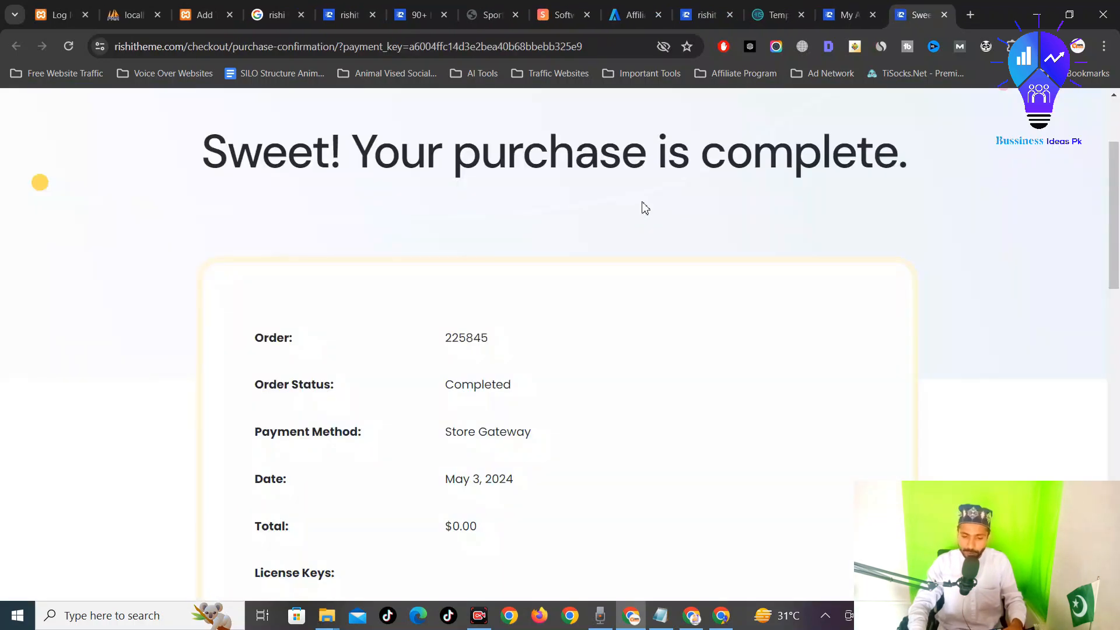
pyautogui.hotkey('ctrl', 'w')
pyautogui.hotkey('ctrl', 'w')
pyautogui.hotkey('ctrl', 'w')
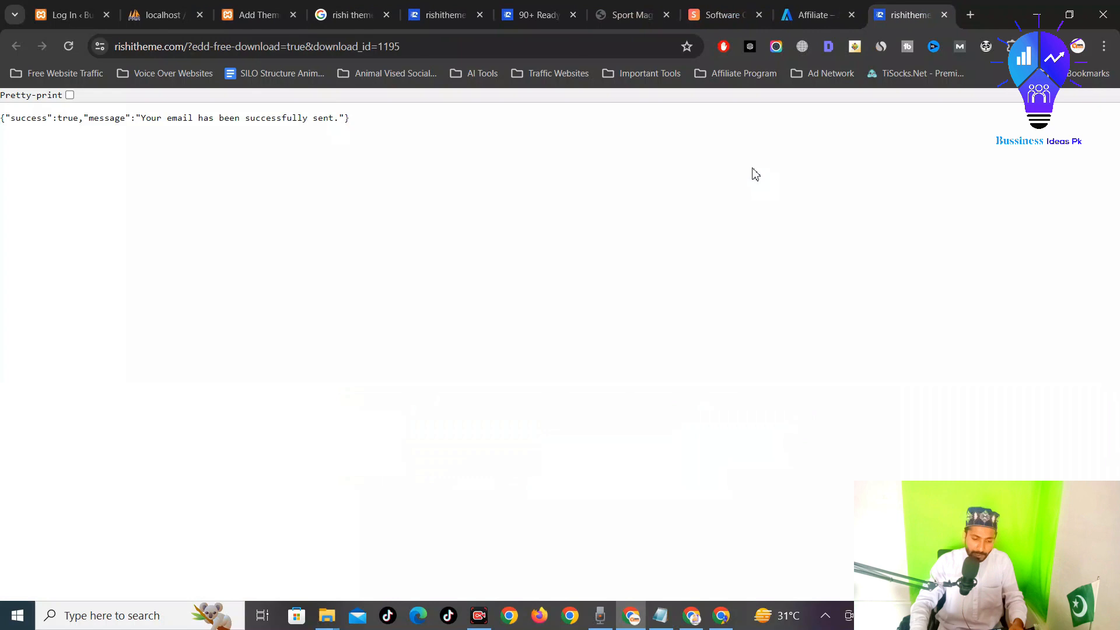
pyautogui.hotkey('ctrl', 'w')
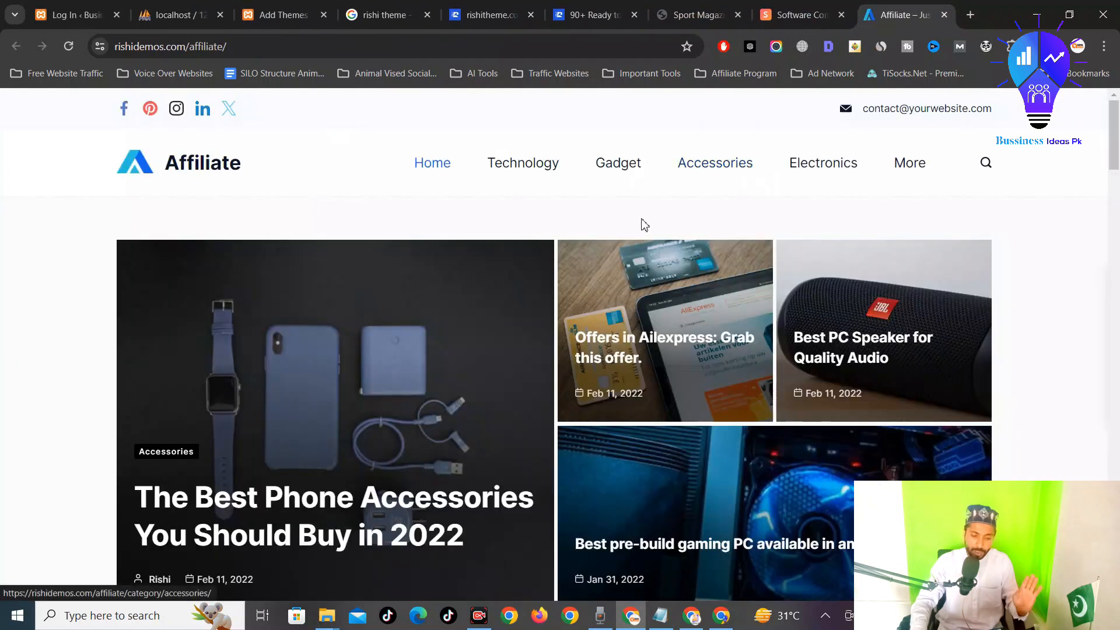
# Browse the Affiliate demo homepage and open 'The Best Phone Accessories You Should Buy in 2022' article
pyautogui.scroll(-7, 527, 366)
pyautogui.scroll(-15, 475, 427)
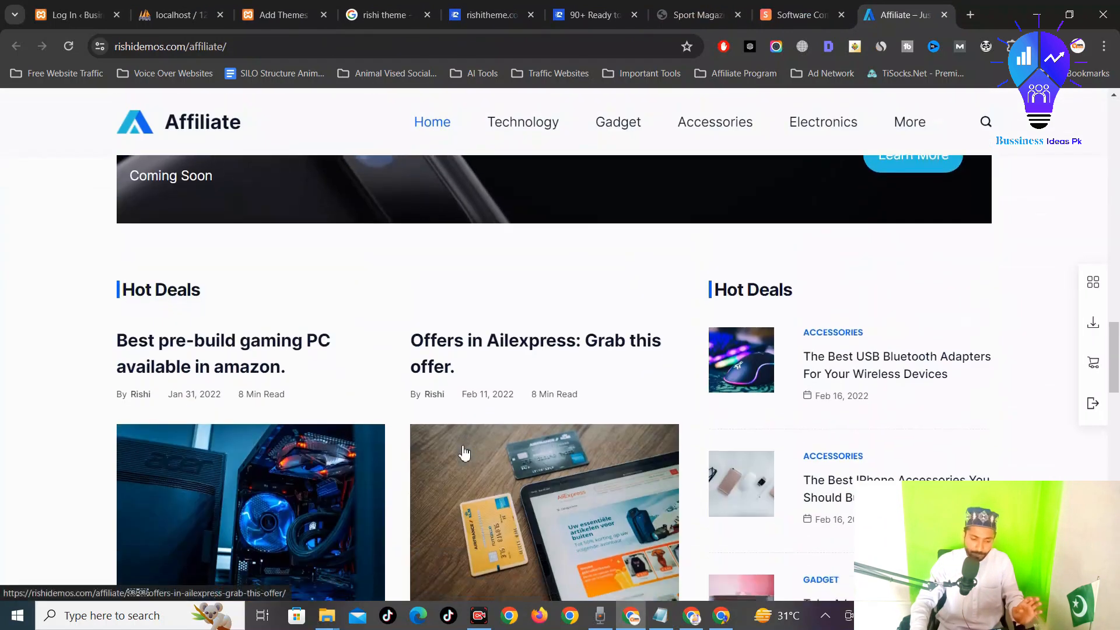
pyautogui.scroll(-5, 464, 452)
pyautogui.scroll(10, 462, 453)
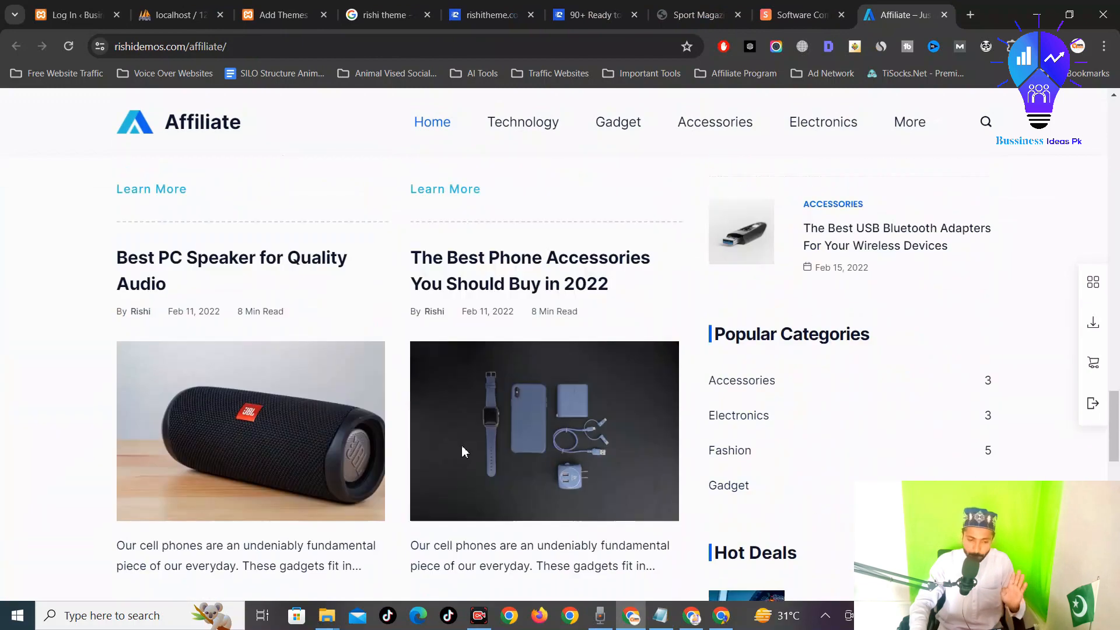
pyautogui.scroll(10, 472, 446)
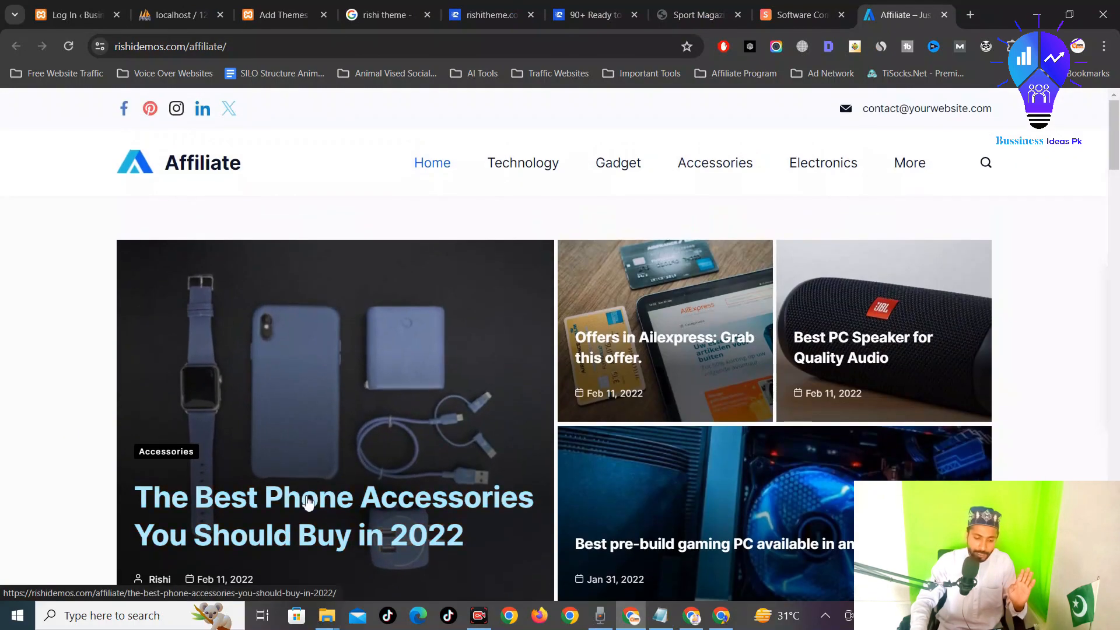
pyautogui.click(296, 506)
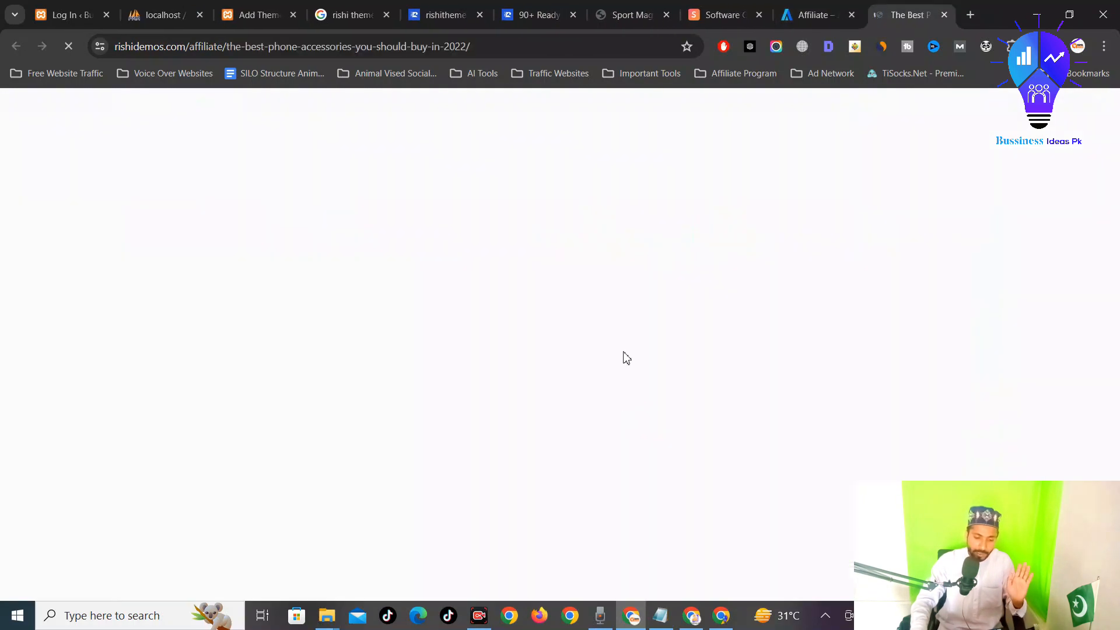
# Scroll through the phone accessories article from top to bottom
pyautogui.scroll(-15, 534, 390)
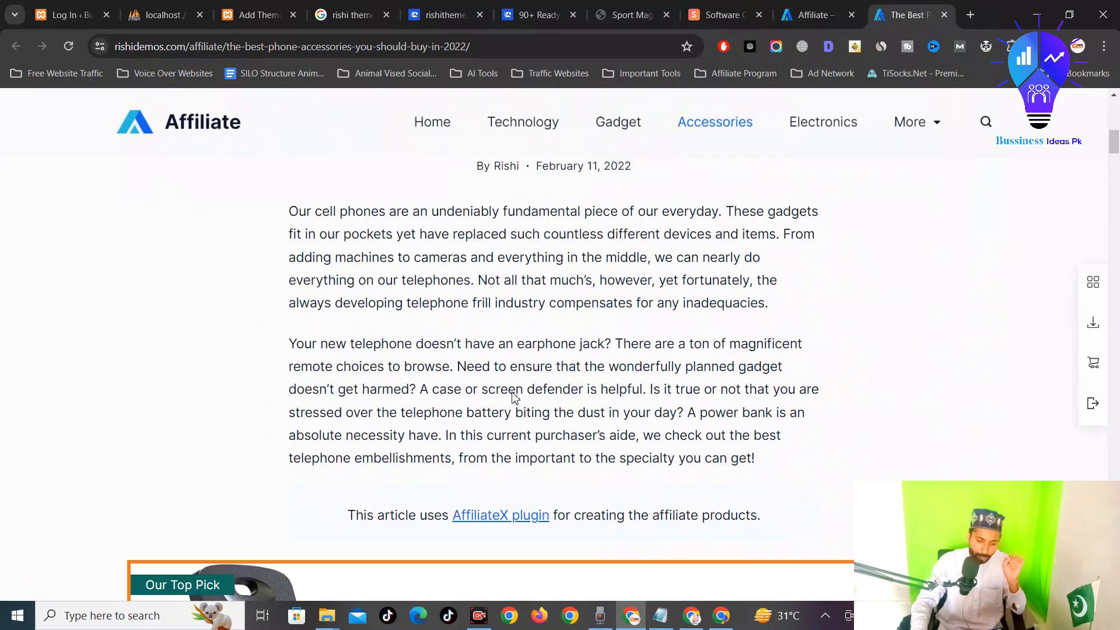
pyautogui.scroll(-15, 513, 399)
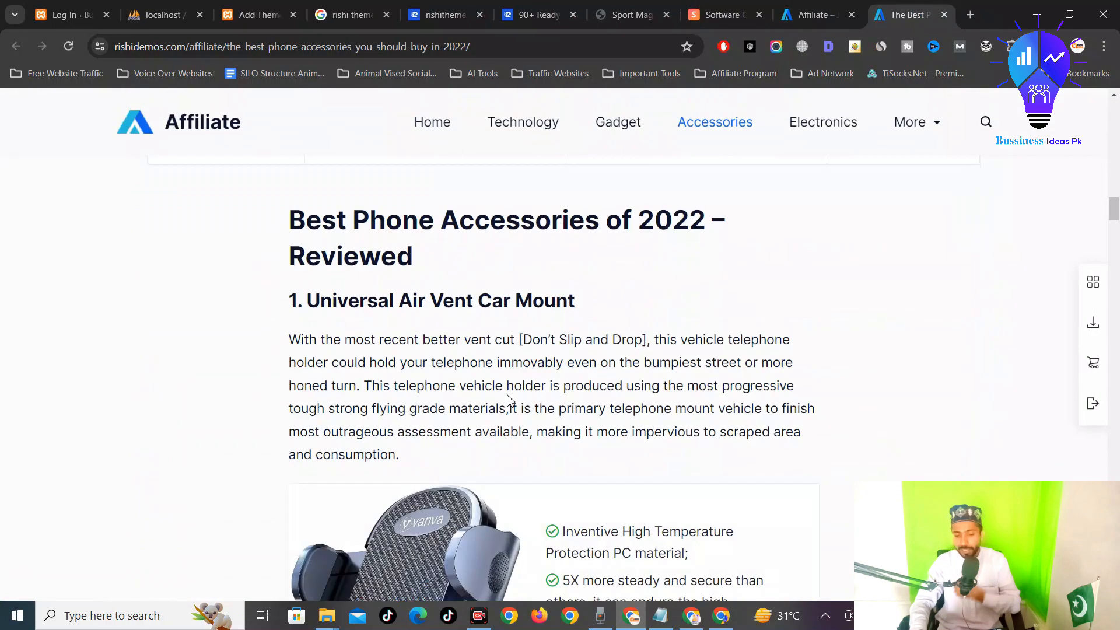
pyautogui.scroll(15, 509, 400)
pyautogui.scroll(-15, 509, 400)
pyautogui.scroll(7, 519, 420)
pyautogui.scroll(20, 523, 432)
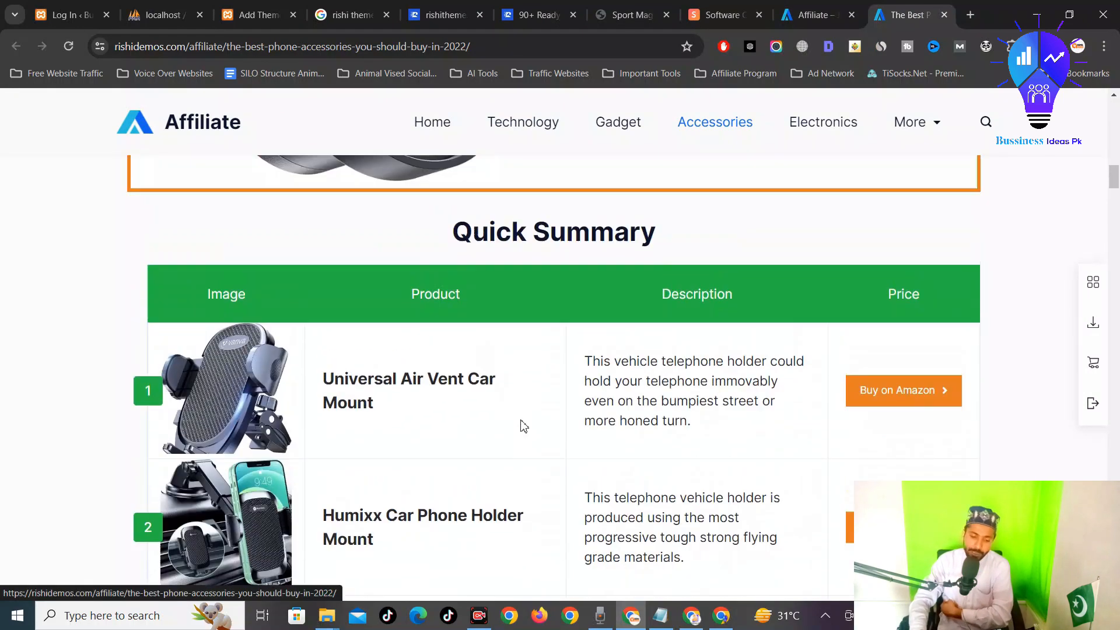
pyautogui.scroll(10, 523, 424)
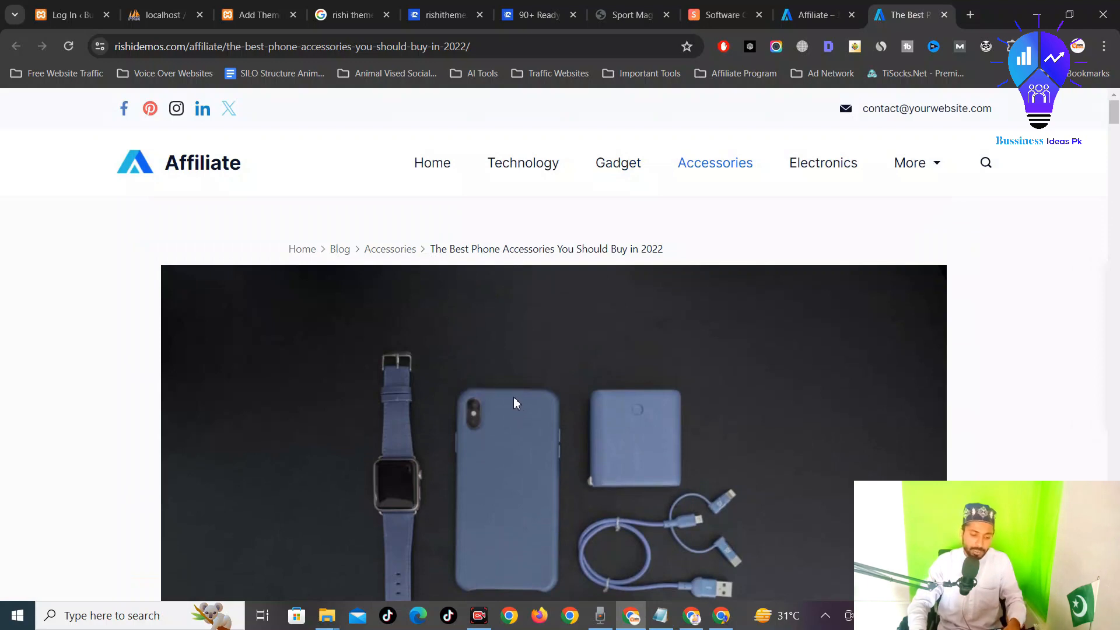
pyautogui.scroll(-15, 513, 397)
pyautogui.scroll(-20, 532, 325)
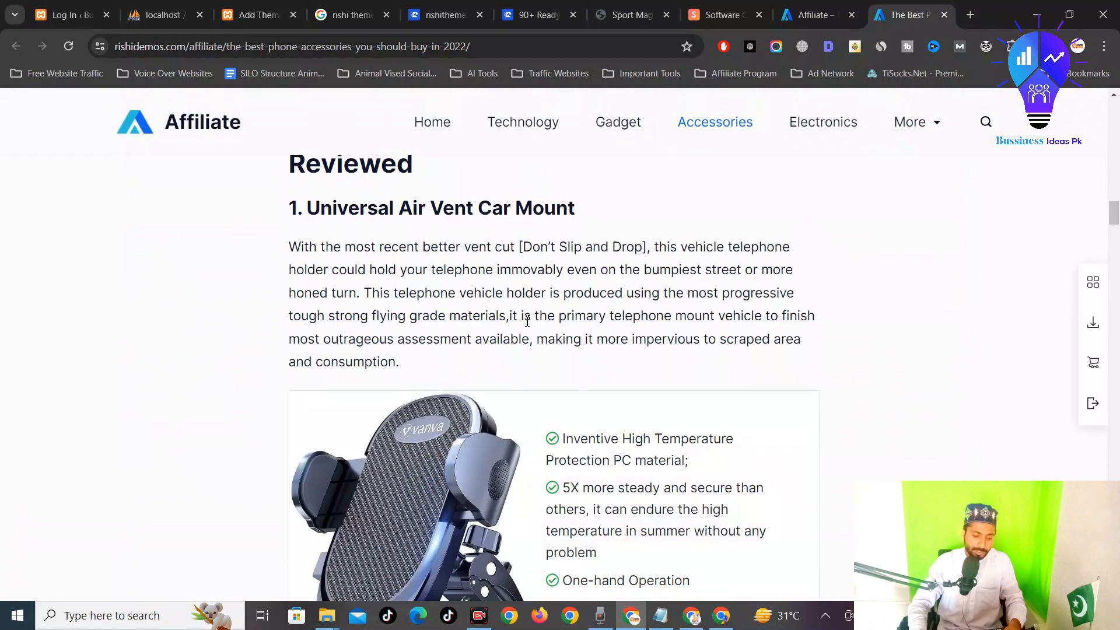
pyautogui.scroll(-20, 521, 333)
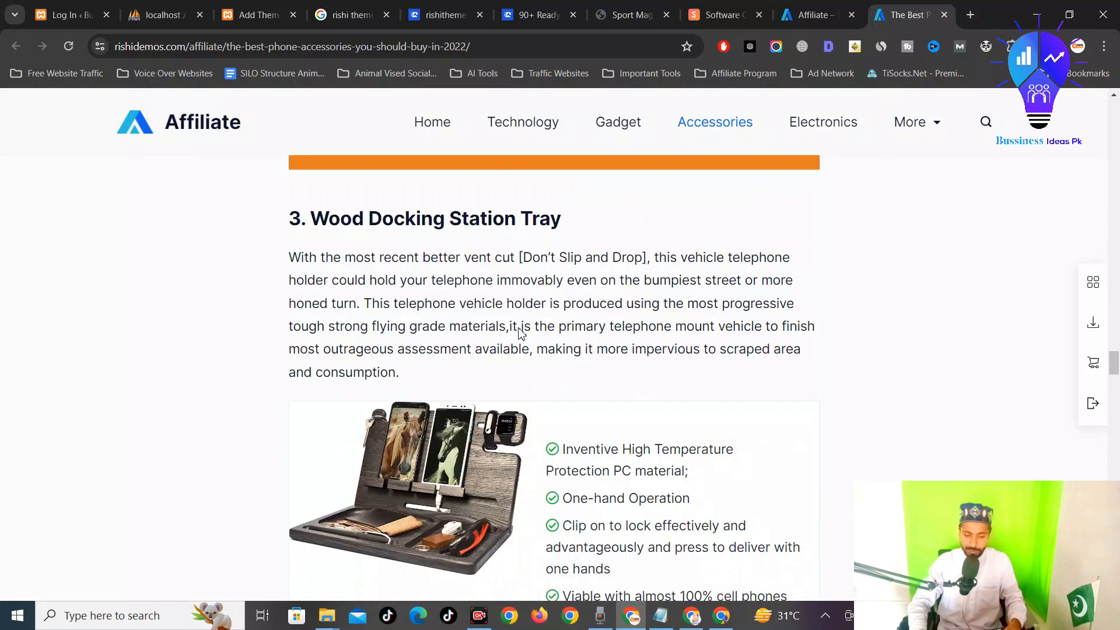
pyautogui.scroll(-20, 507, 345)
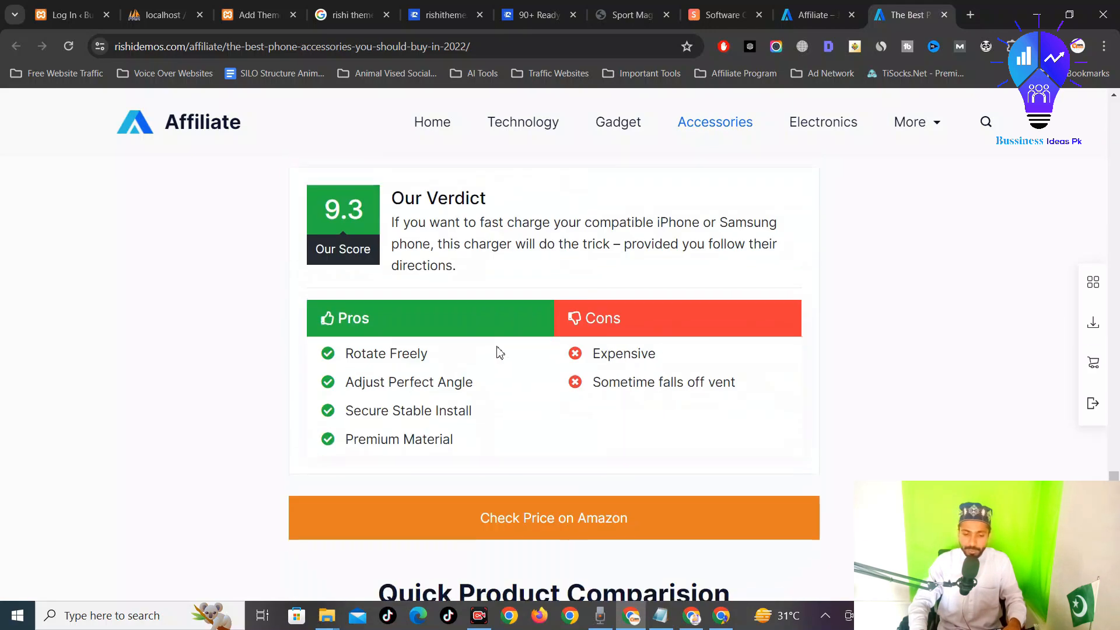
pyautogui.scroll(-3, 495, 351)
pyautogui.scroll(10, 505, 332)
# Close the phone accessories article, Affiliate demo and SaaS software company demo tabs
pyautogui.hotkey('ctrl', 'w')
pyautogui.hotkey('ctrl', 'w')
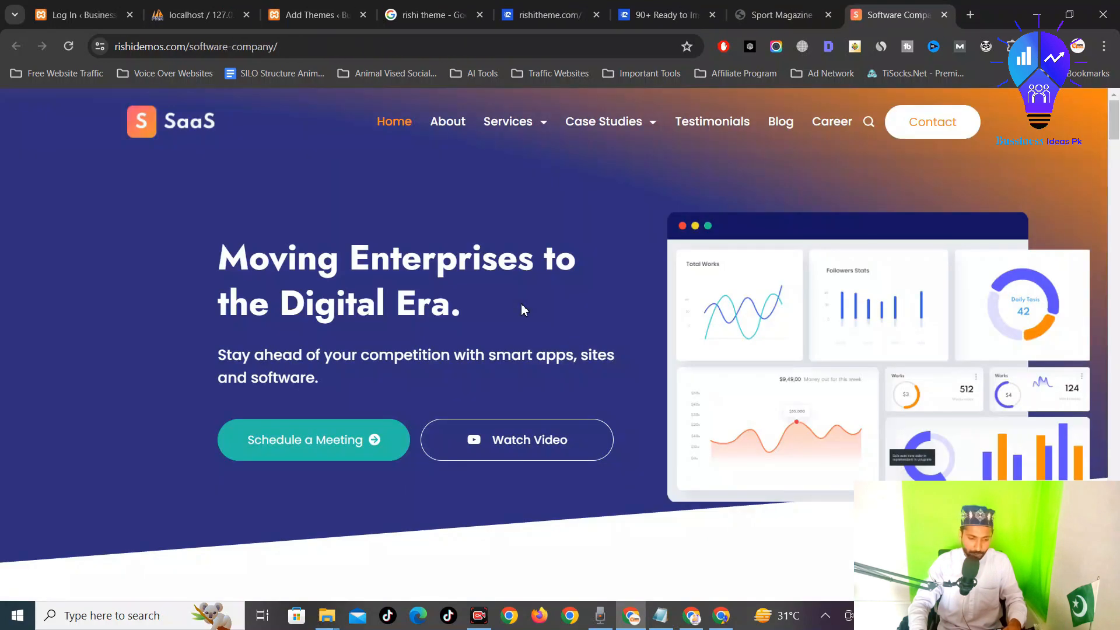
pyautogui.hotkey('ctrl', 'w')
pyautogui.hotkey('ctrl', 'w')
pyautogui.hotkey('ctrl', 'w')
pyautogui.hotkey('ctrl', 'w')
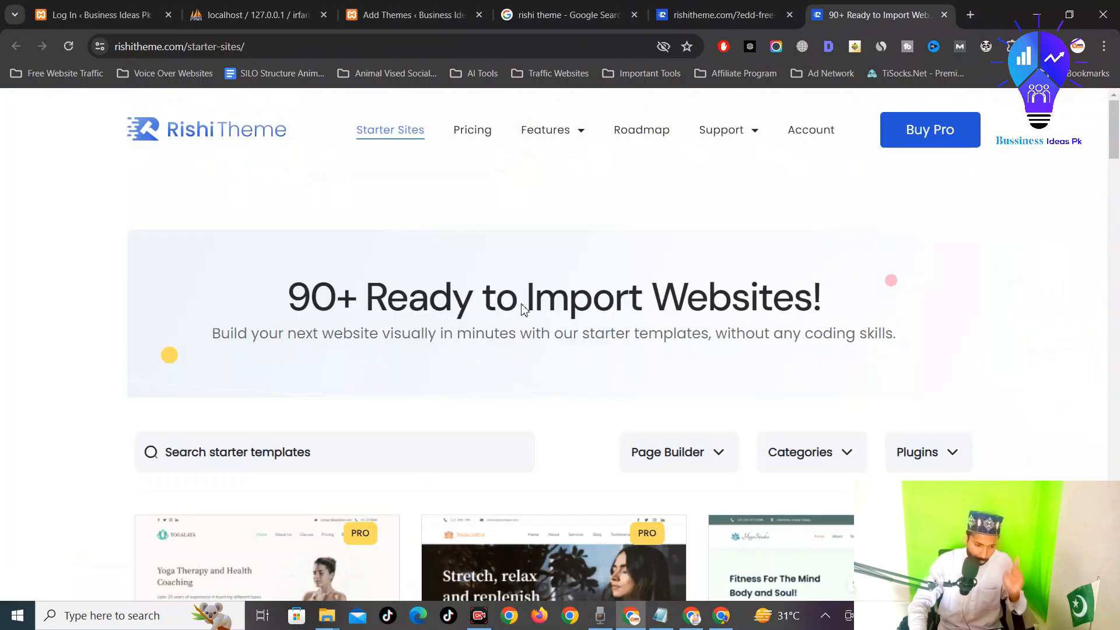
pyautogui.hotkey('ctrl', 'w')
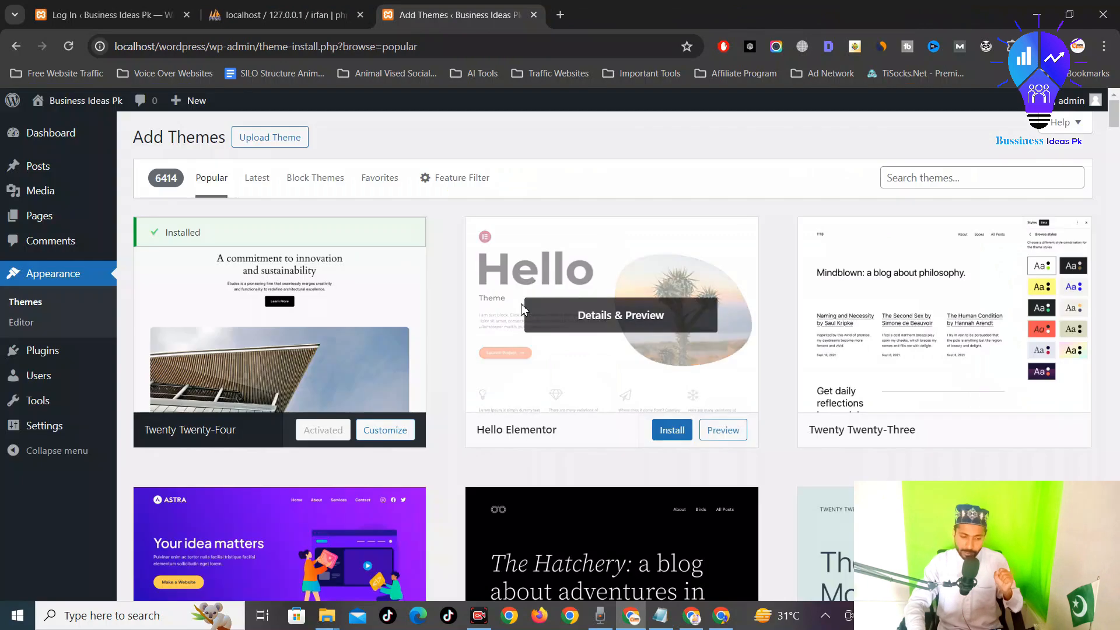
# Upload rishi_1.2.2.zip from Downloads as a theme and install it
pyautogui.click(257, 146)
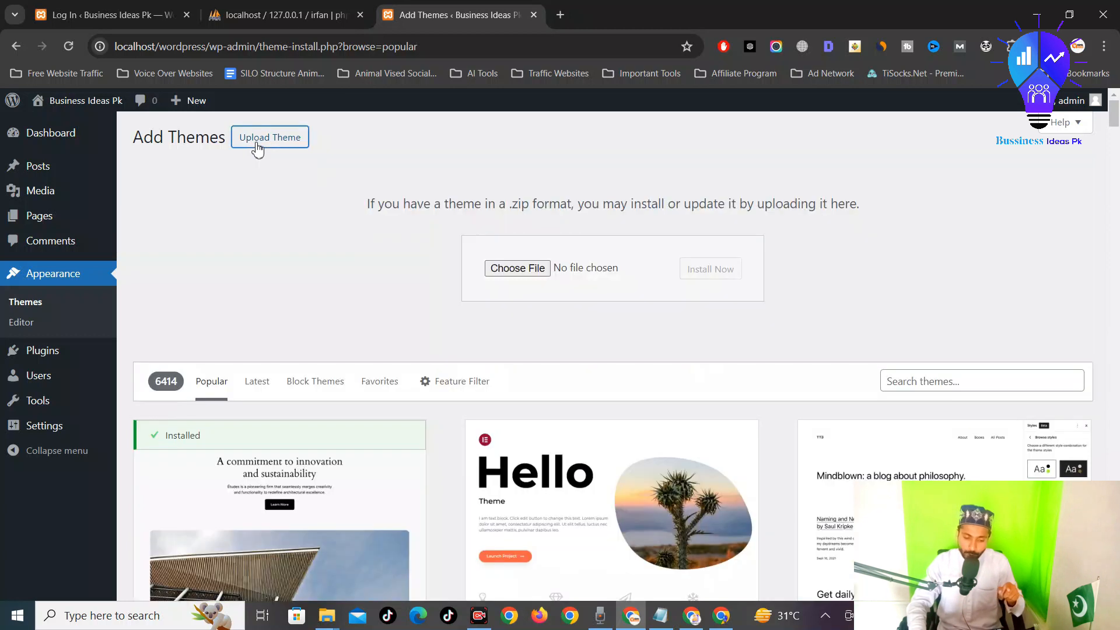
pyautogui.click(518, 269)
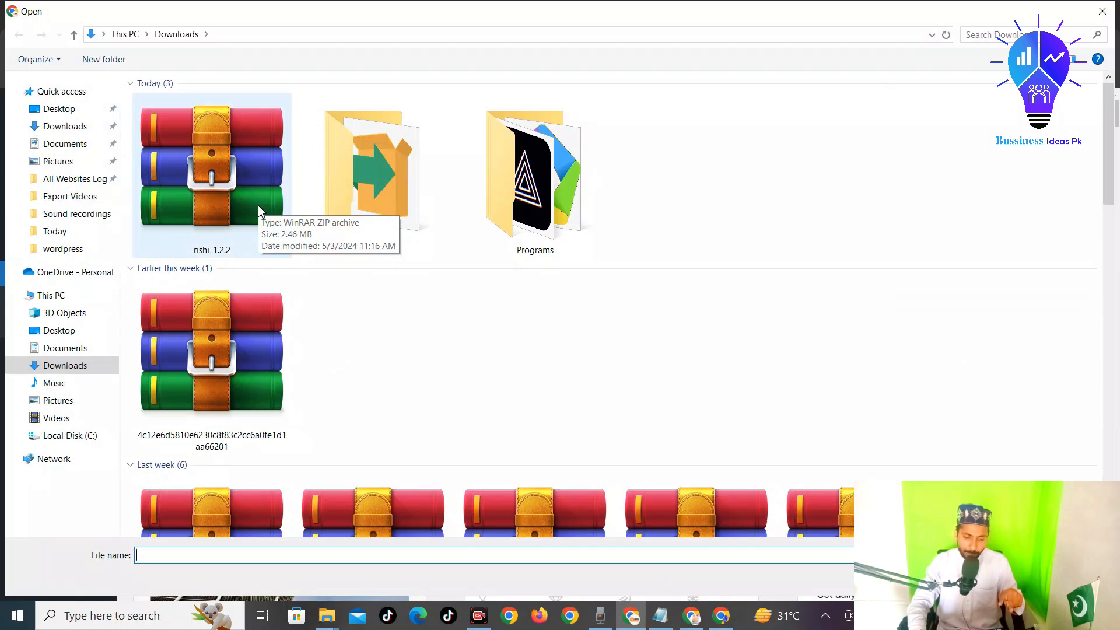
pyautogui.doubleClick(237, 223)
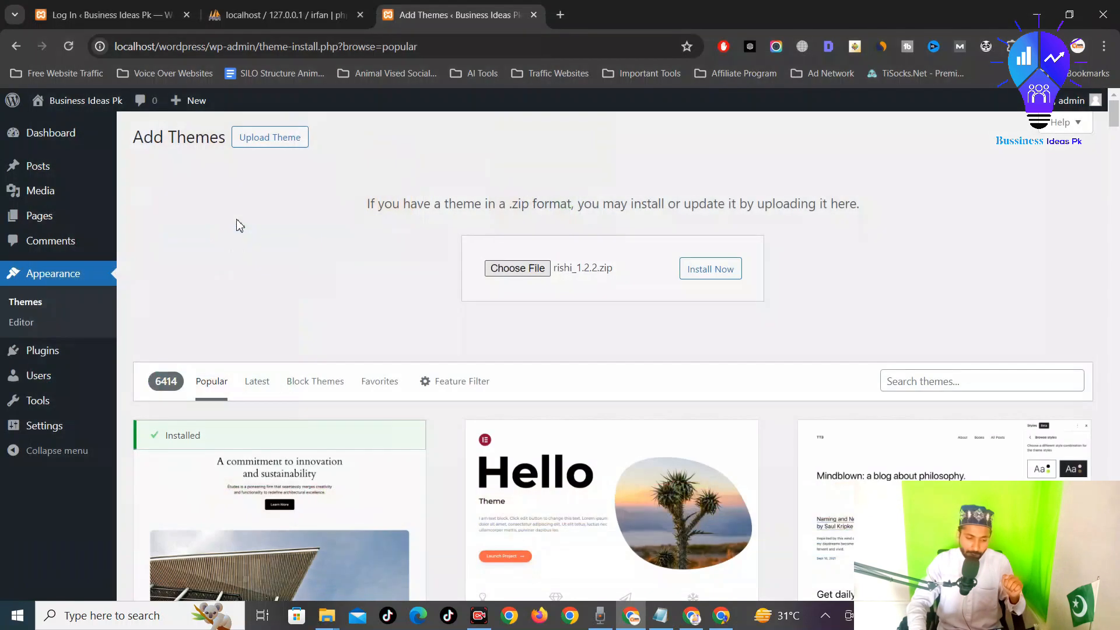
pyautogui.click(718, 274)
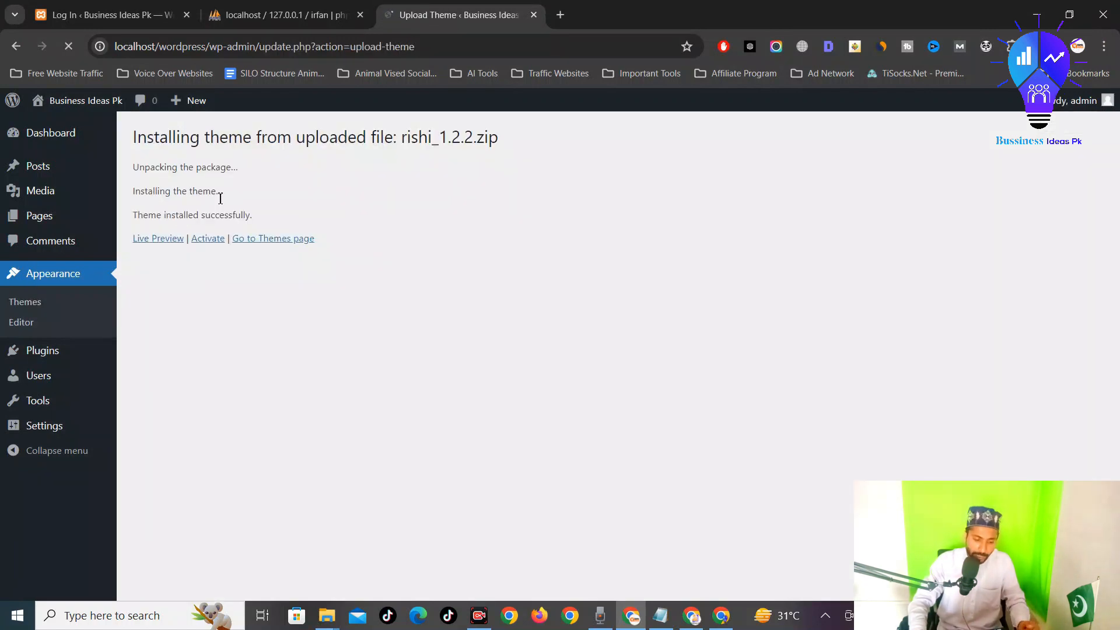
# Activate the Rishi theme, then delete Twenty Twenty-Four from its Theme Details and confirm
pyautogui.click(212, 245)
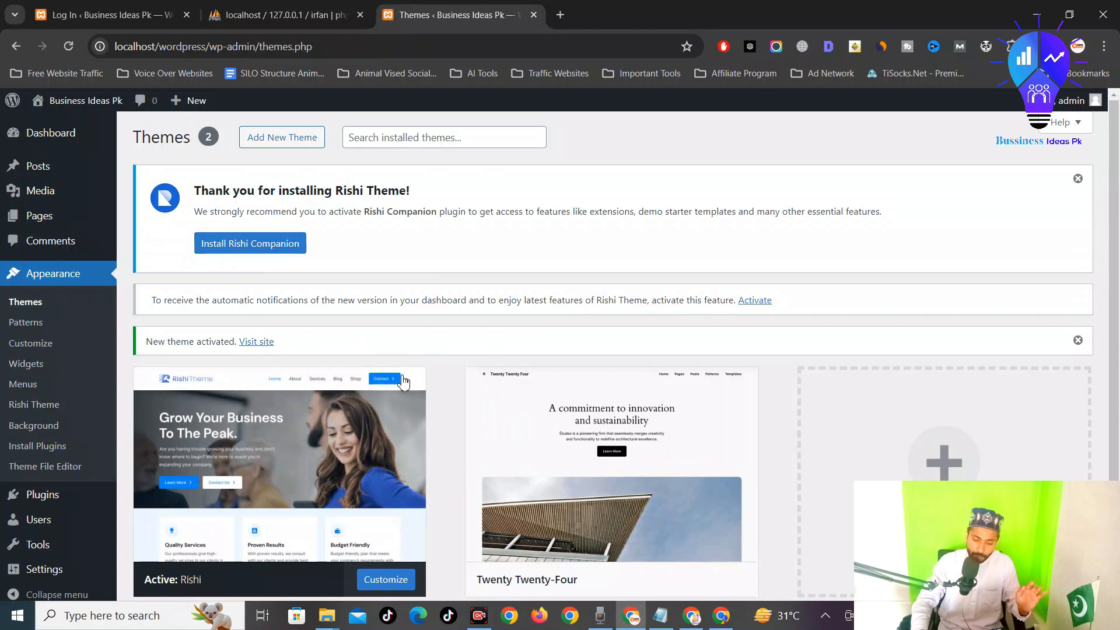
pyautogui.scroll(-2, 320, 450)
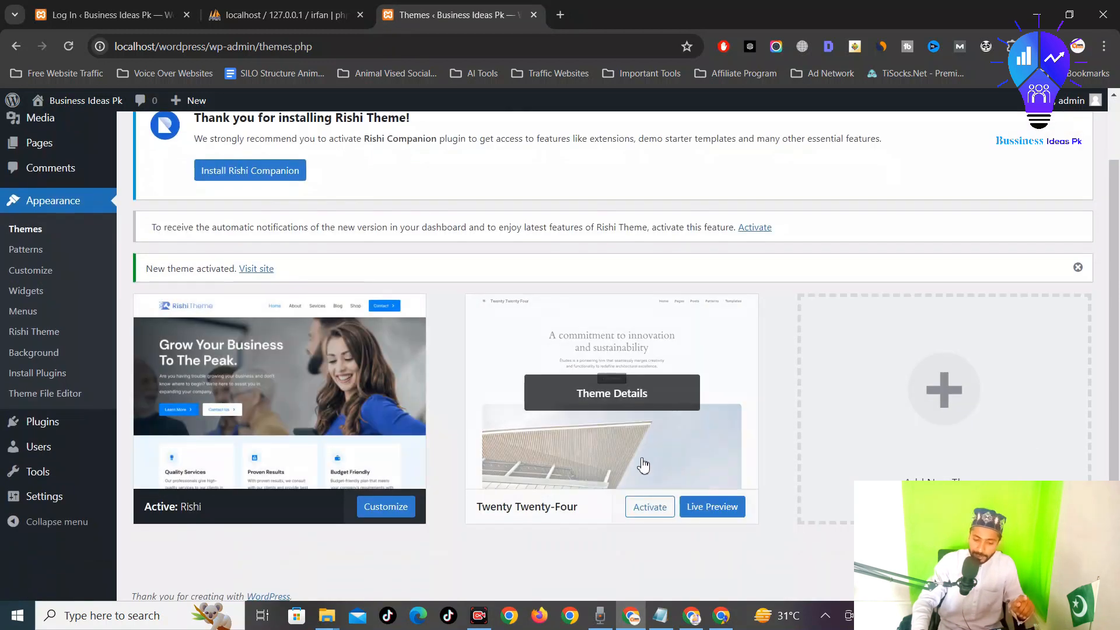
pyautogui.click(643, 465)
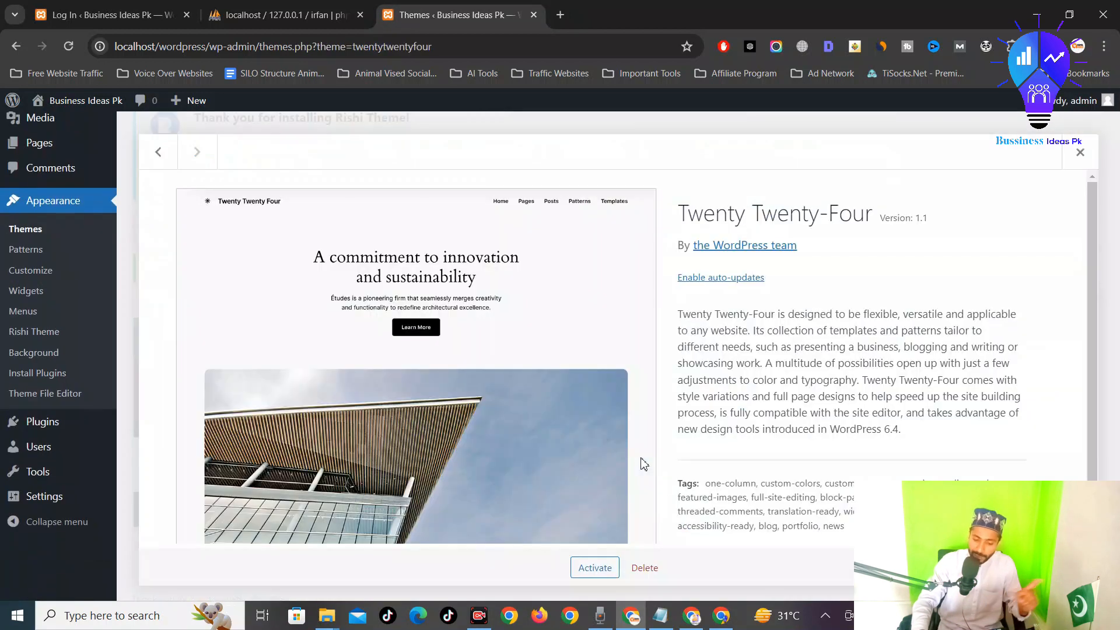
pyautogui.click(643, 577)
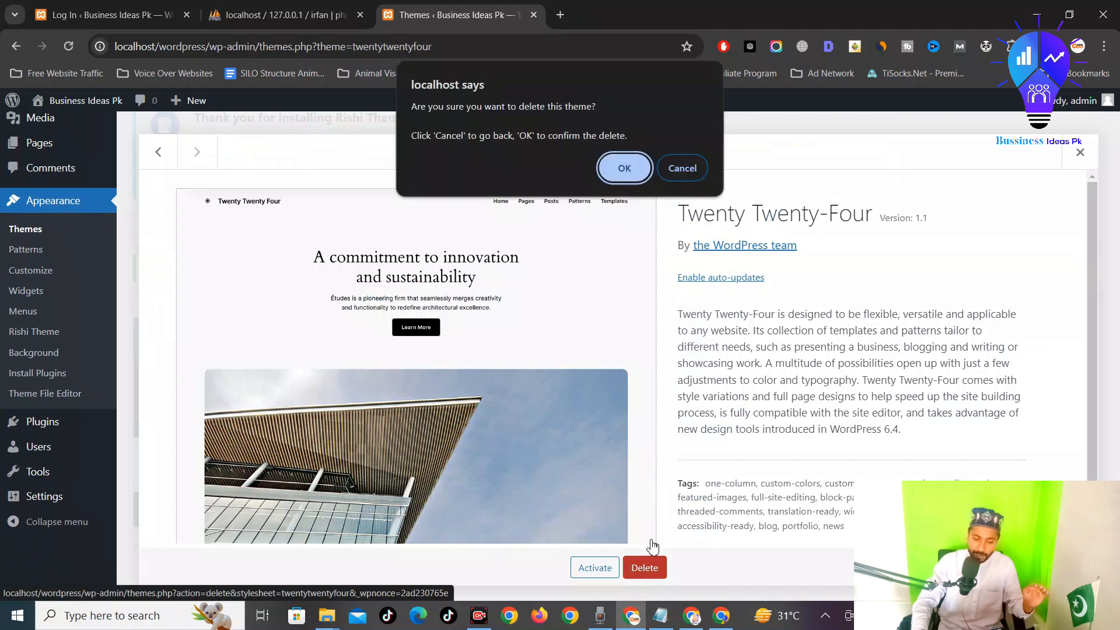
pyautogui.click(619, 175)
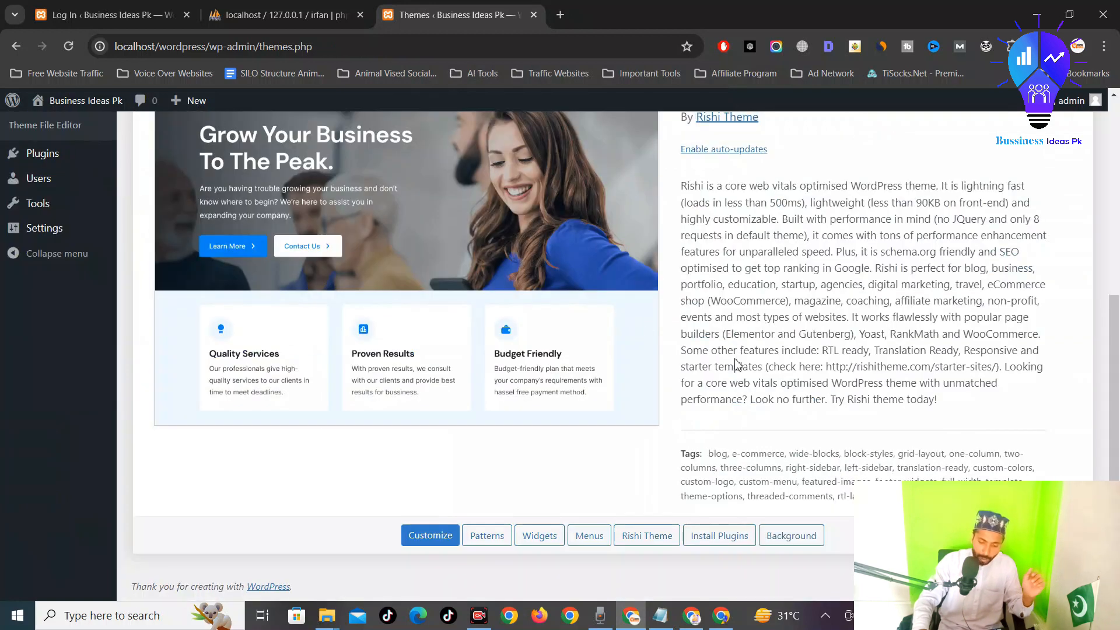
# Try installing Rishi Companion twice from the required plugins list; it fails with 'Download failed. Not Found'
pyautogui.click(706, 541)
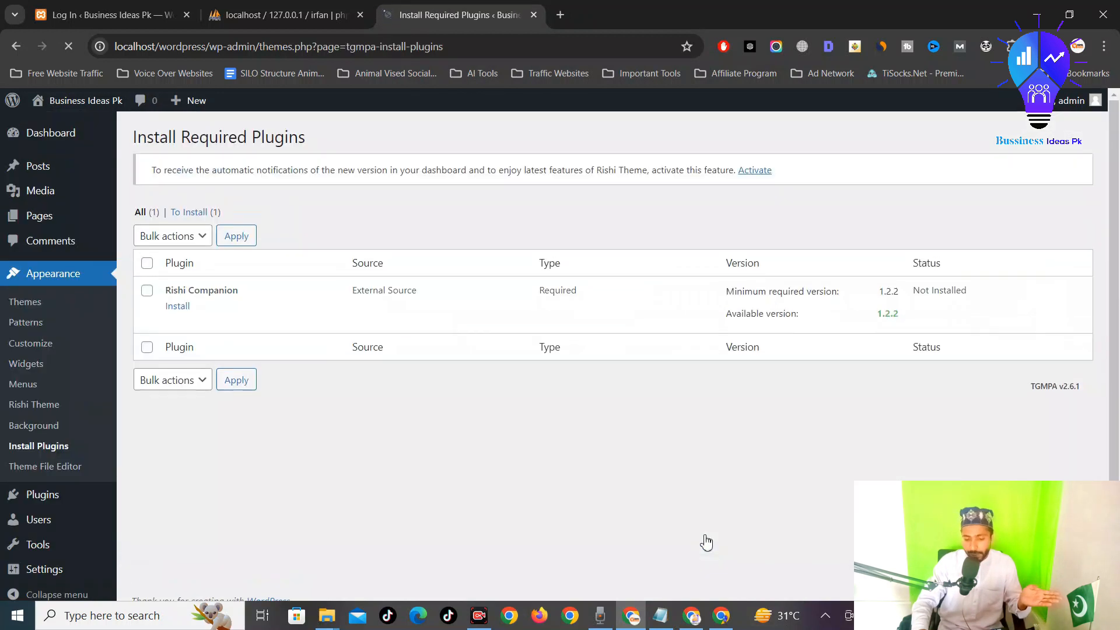
pyautogui.click(178, 308)
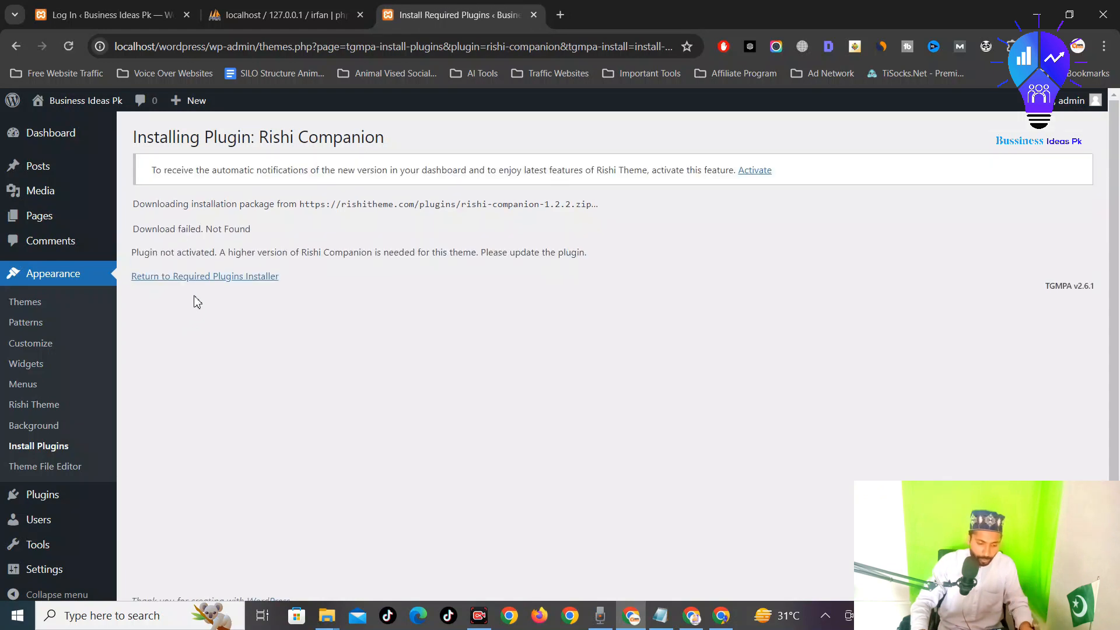
pyautogui.click(205, 278)
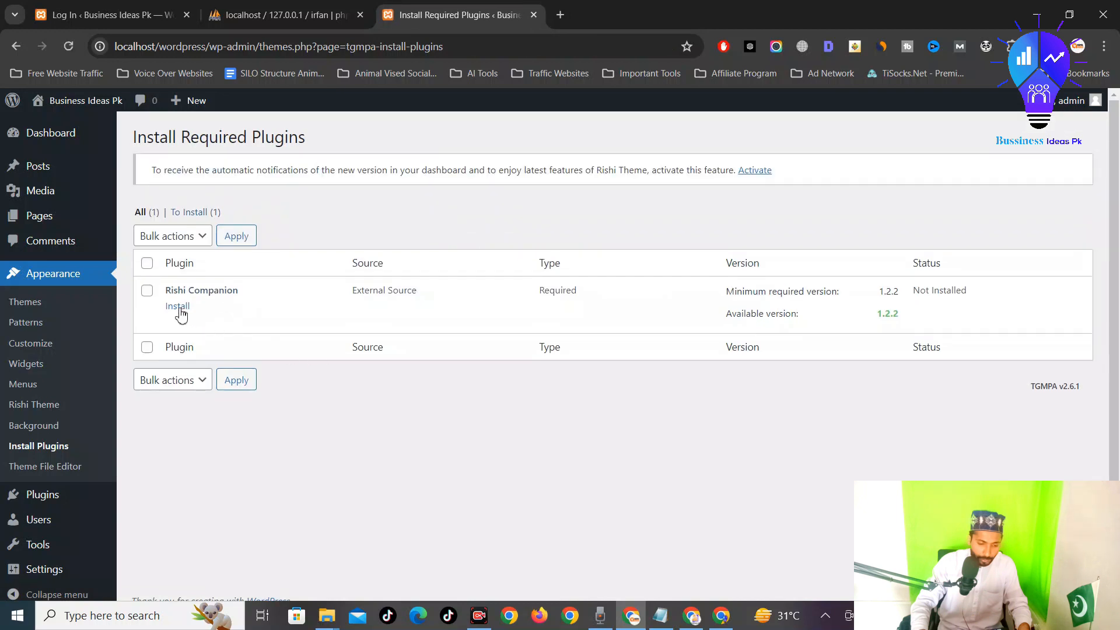
pyautogui.click(180, 308)
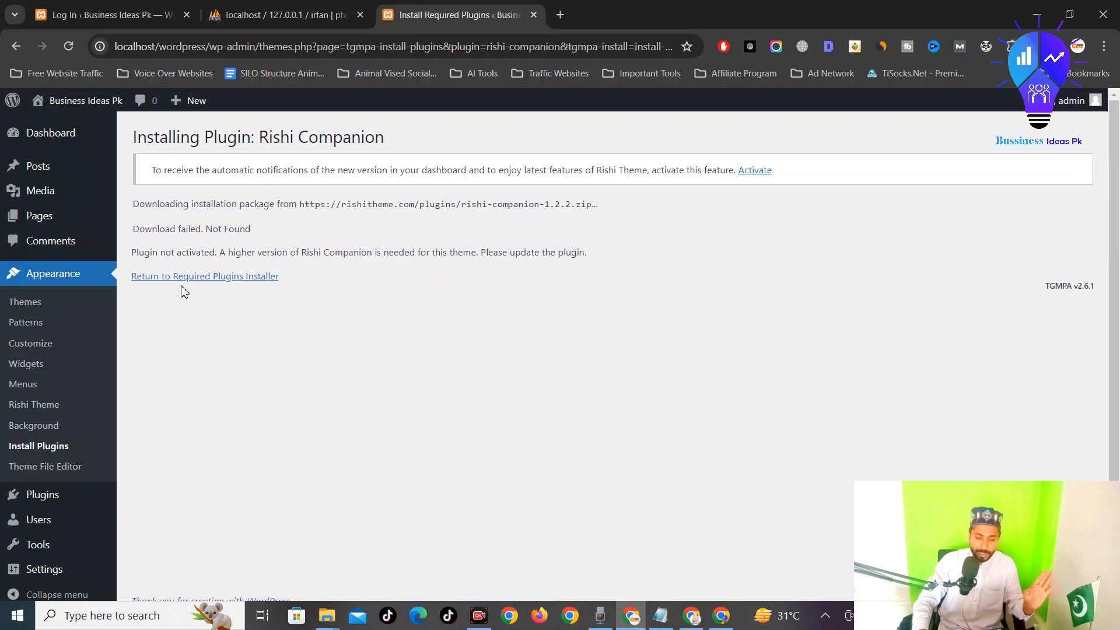
pyautogui.click(183, 279)
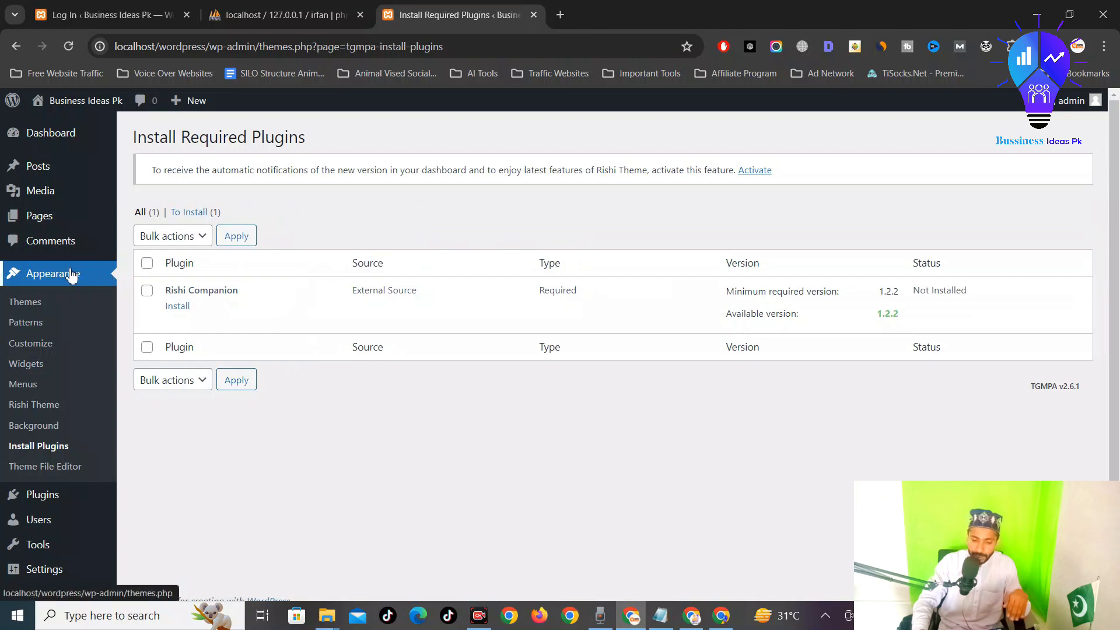
pyautogui.moveTo(50, 224)
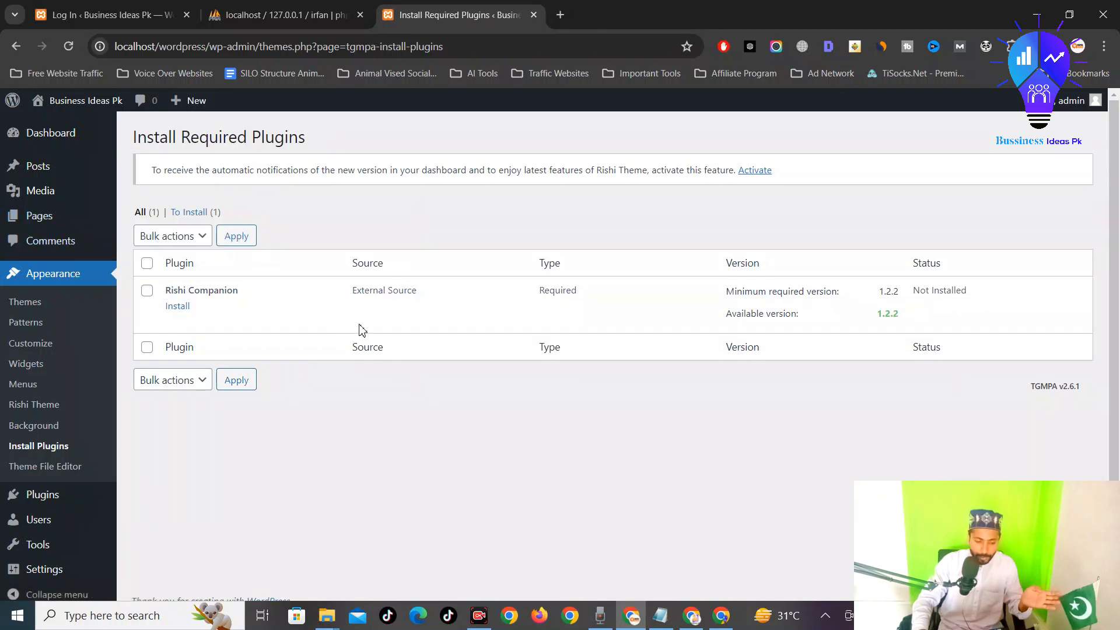